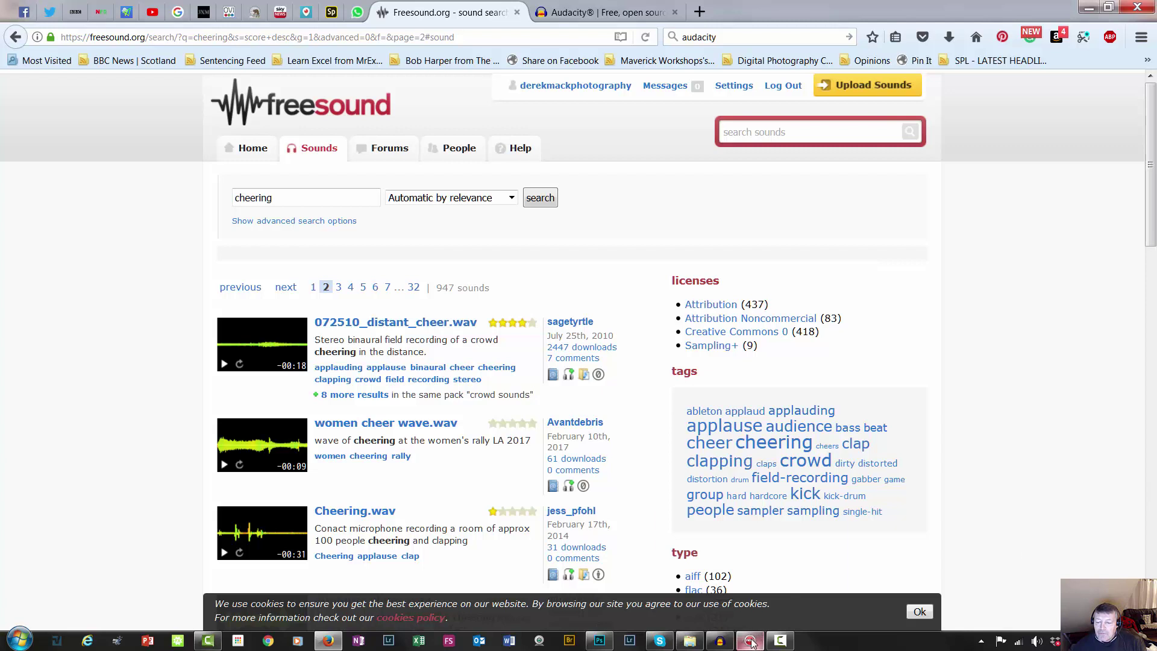
Switch to Nero 2016 Platinum, open Nero Video and start a new advanced movie project
mouse_move(752, 644)
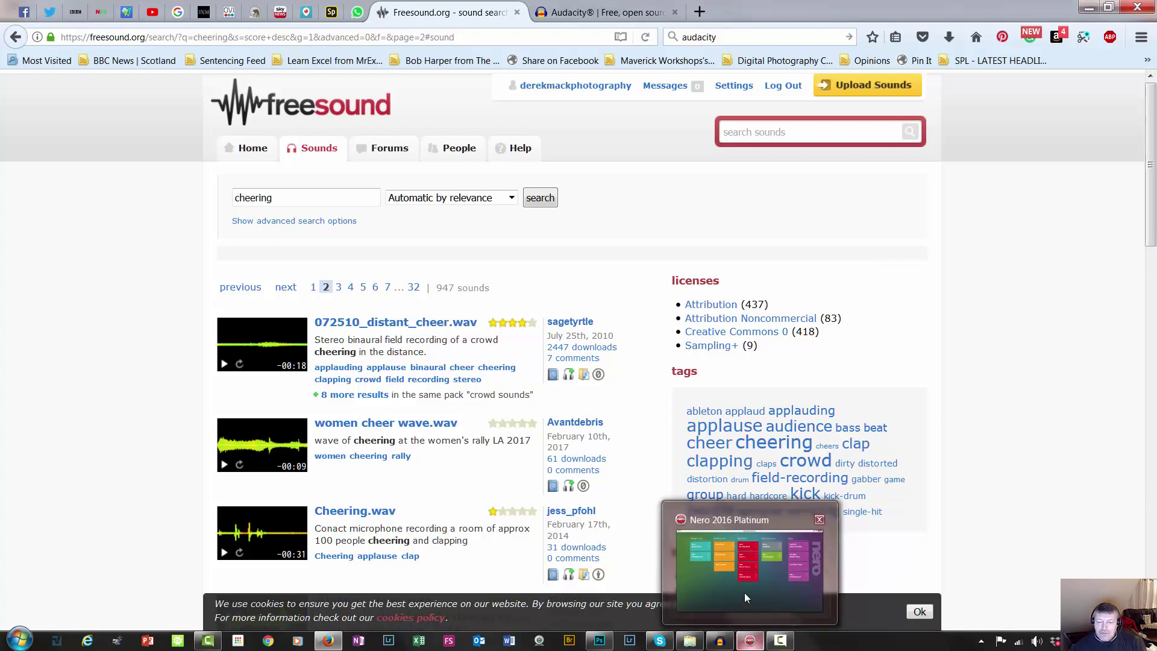
left_click(741, 560)
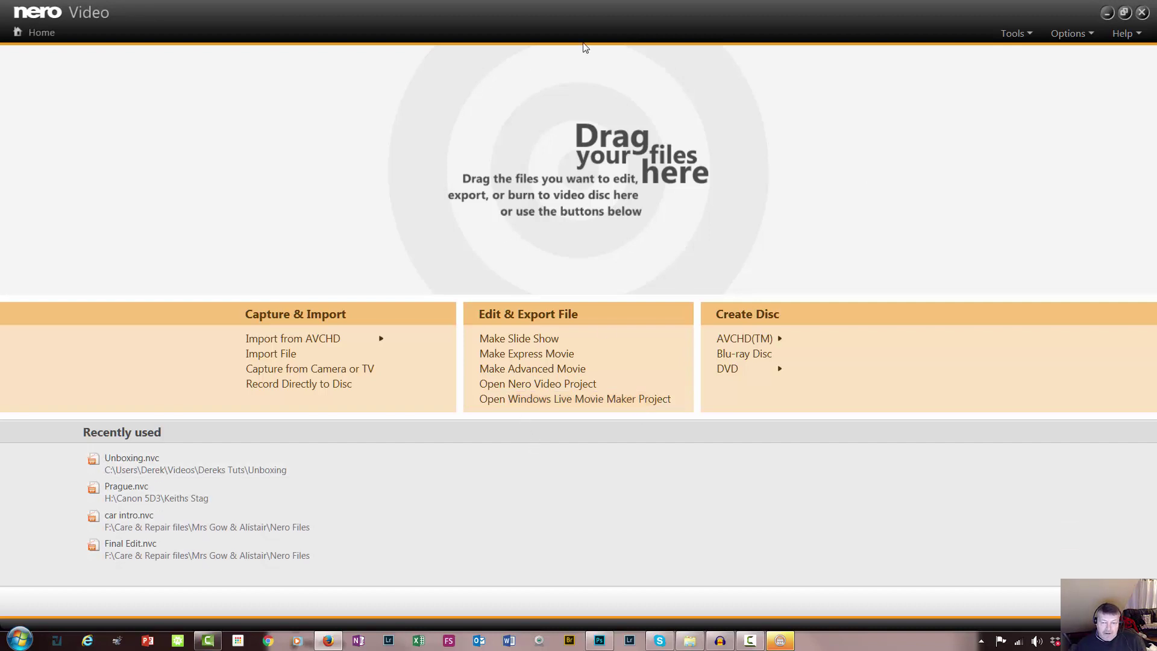
left_click(539, 368)
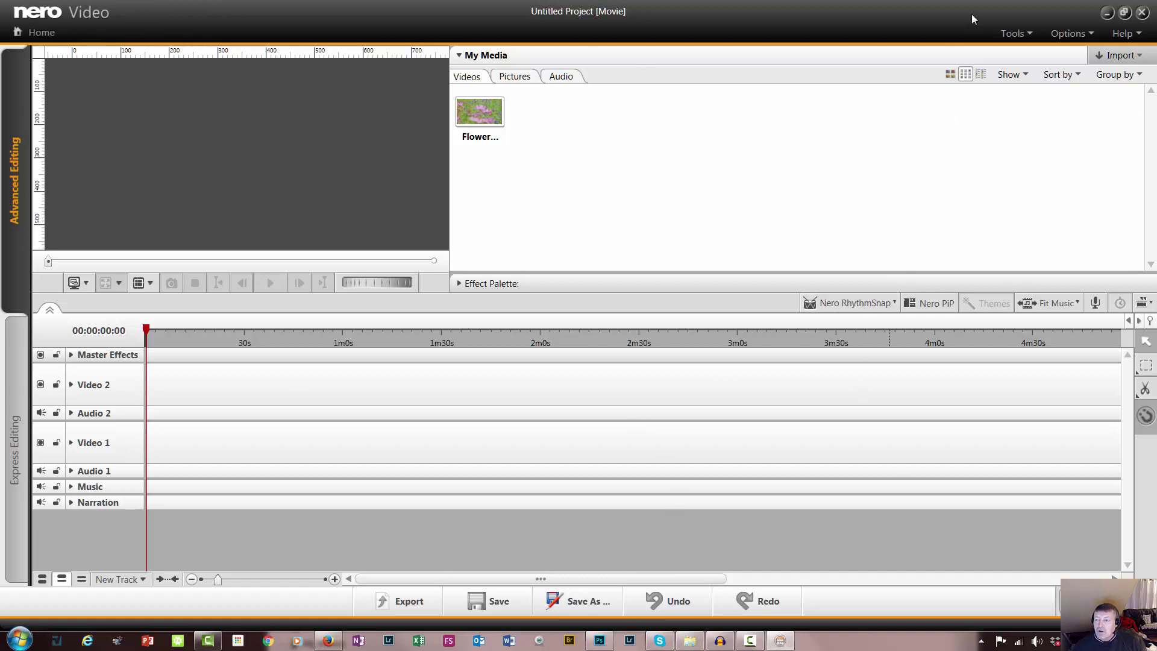
Set the movie options to HDTV Full HD resolution at 50i (25fps) with stereo audio
left_click(1091, 32)
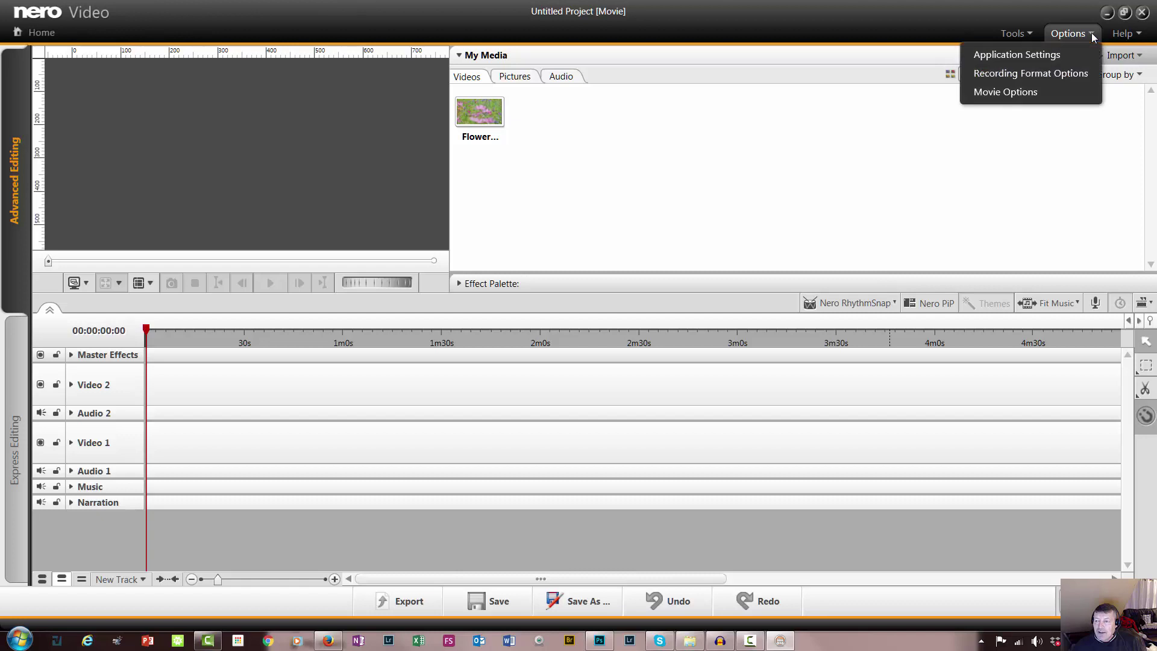
left_click(1020, 90)
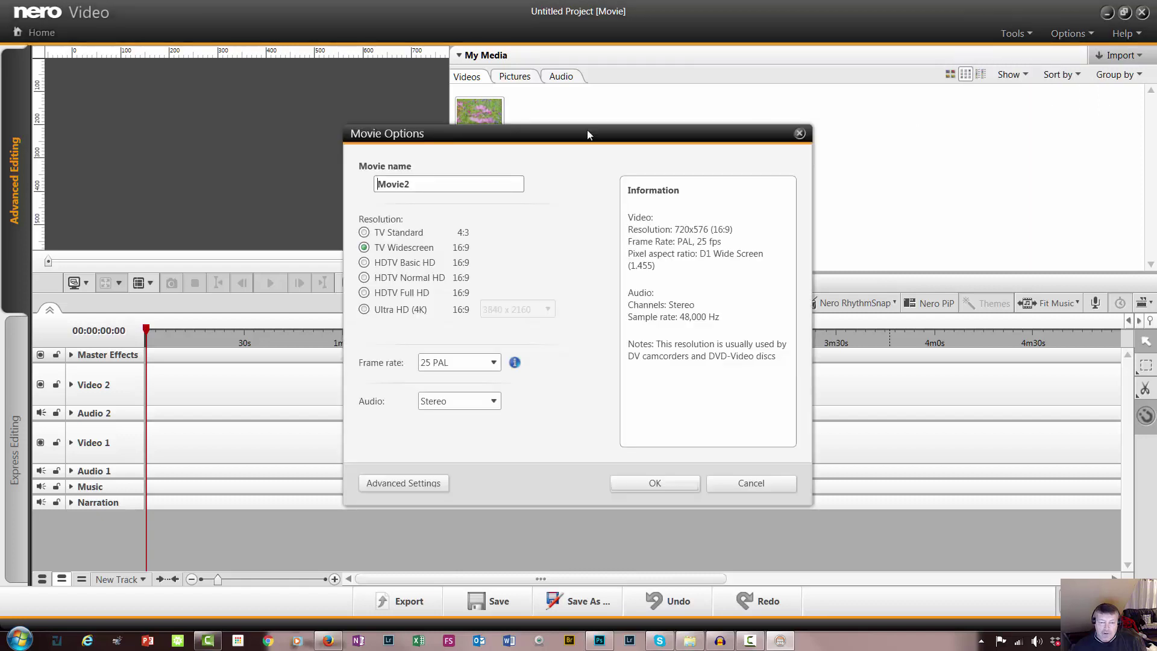
left_click_drag(511, 146, 572, 110)
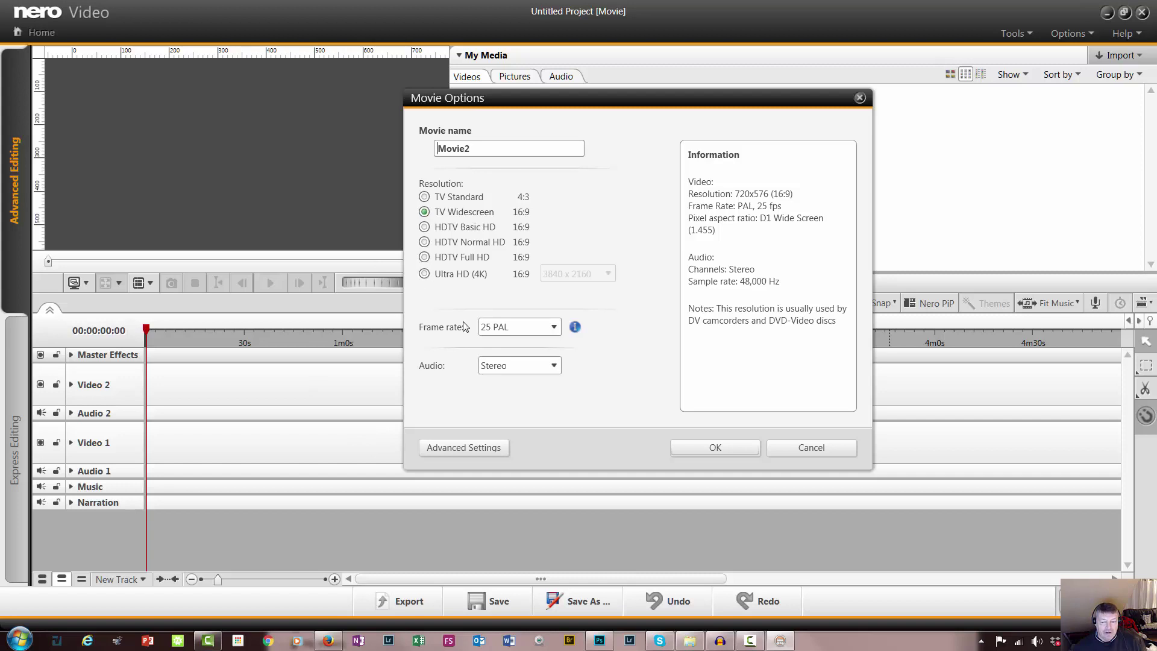
mouse_move(601, 640)
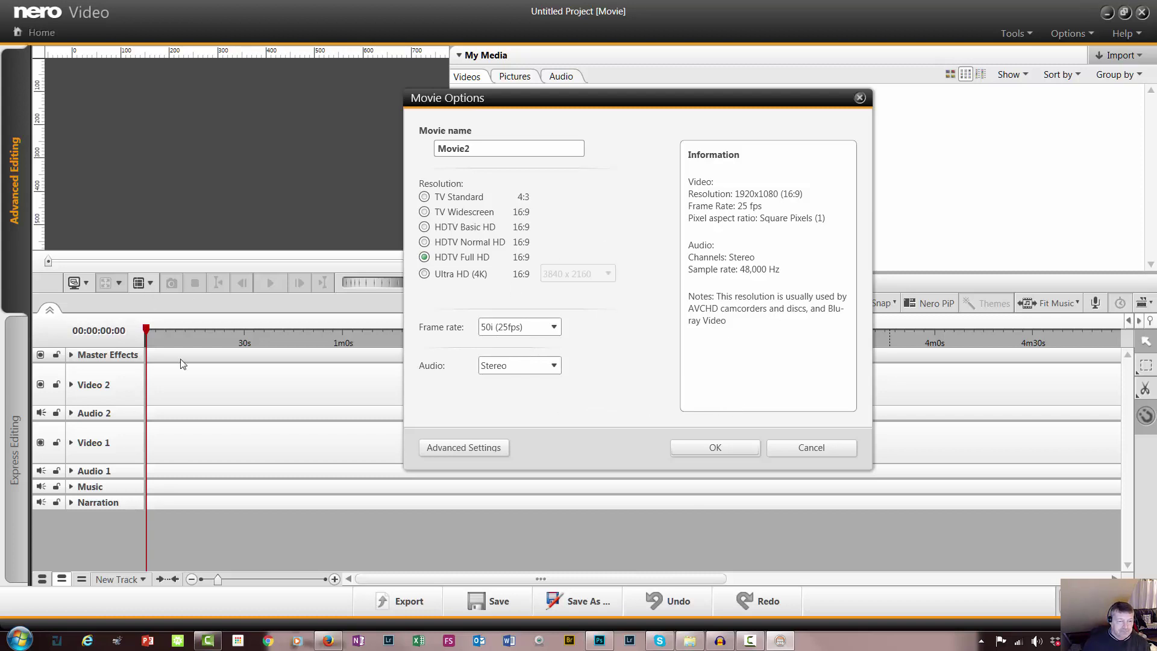
left_click(718, 447)
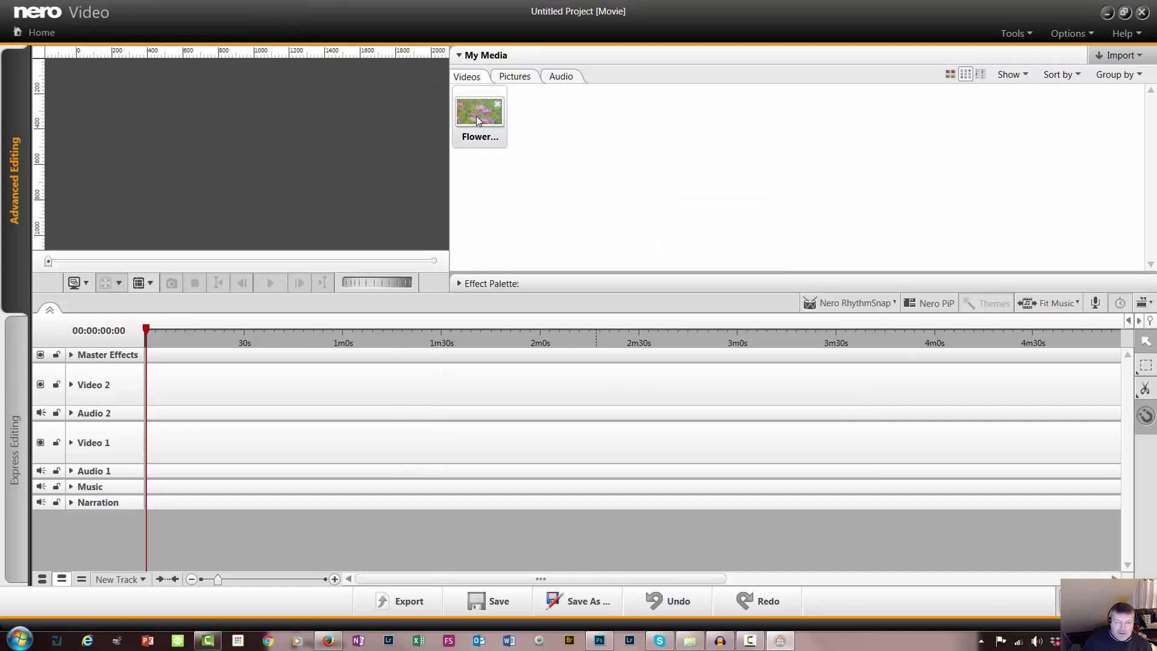
Place the sample Flower Meadow video at the start of the Video 2 track and mute the Audio 2 track
left_click_drag(476, 117, 143, 388)
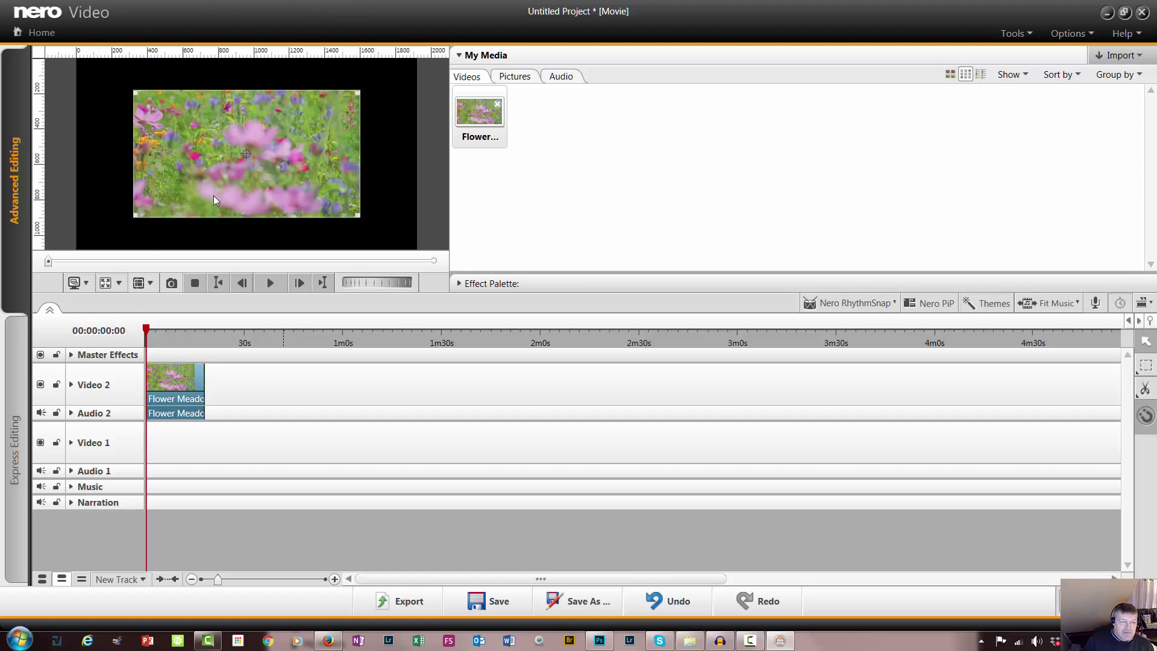
left_click(270, 283)
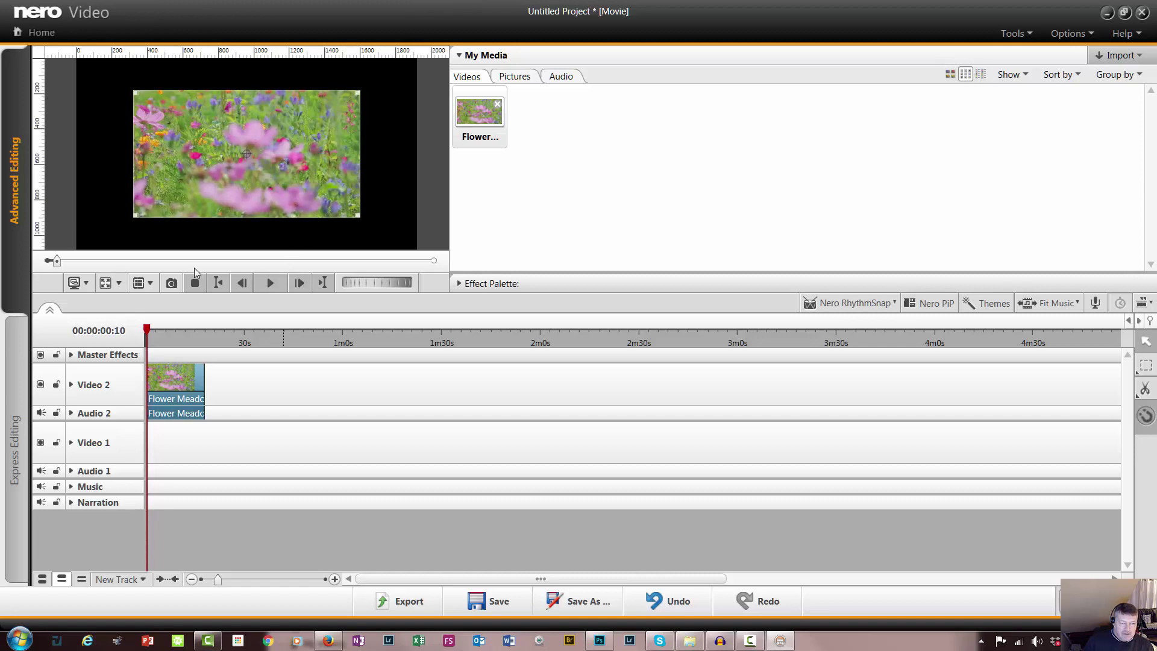
left_click(40, 413)
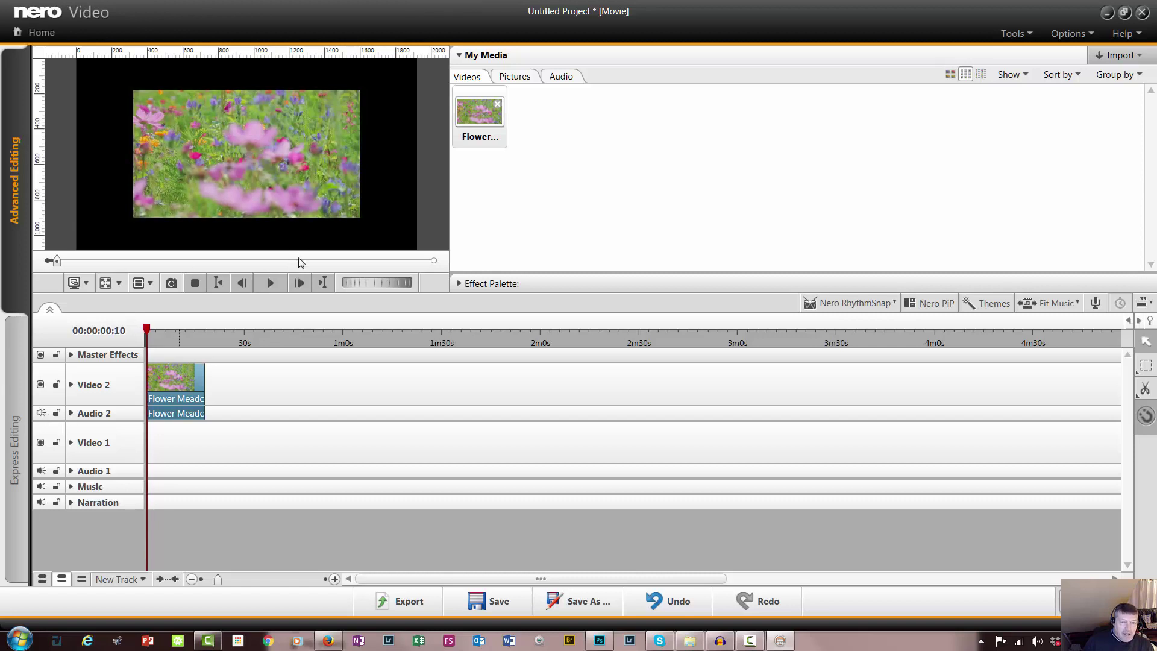
Preview the muted flower clip from the timeline and delete it from the Video 2 track
left_click(269, 282)
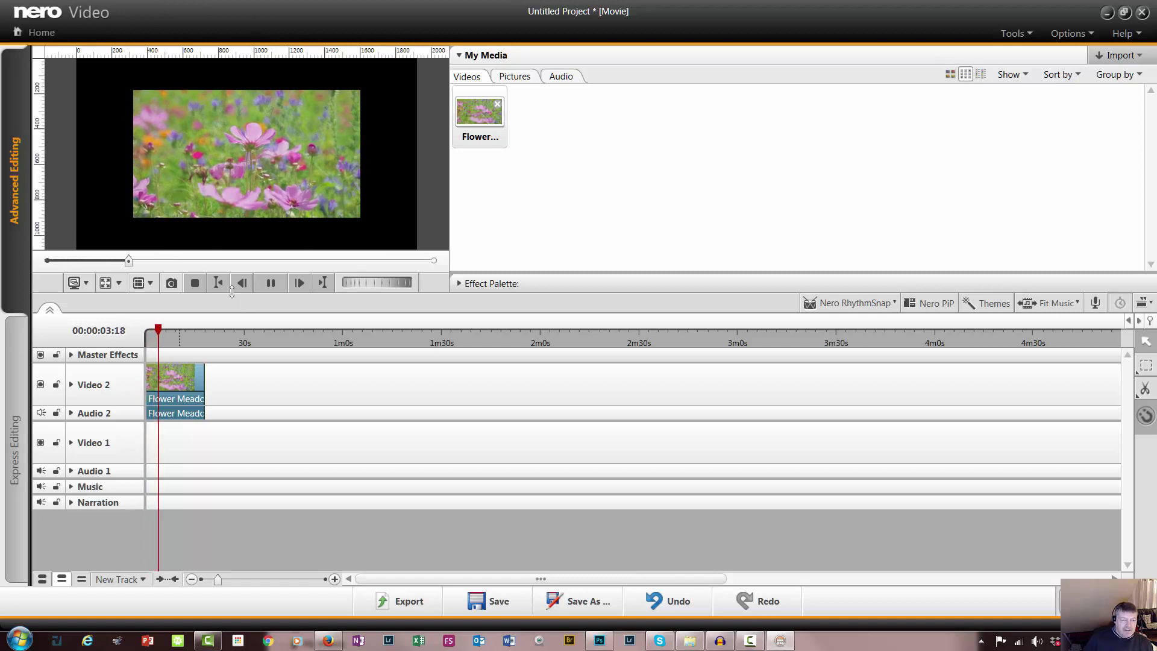
left_click(194, 284)
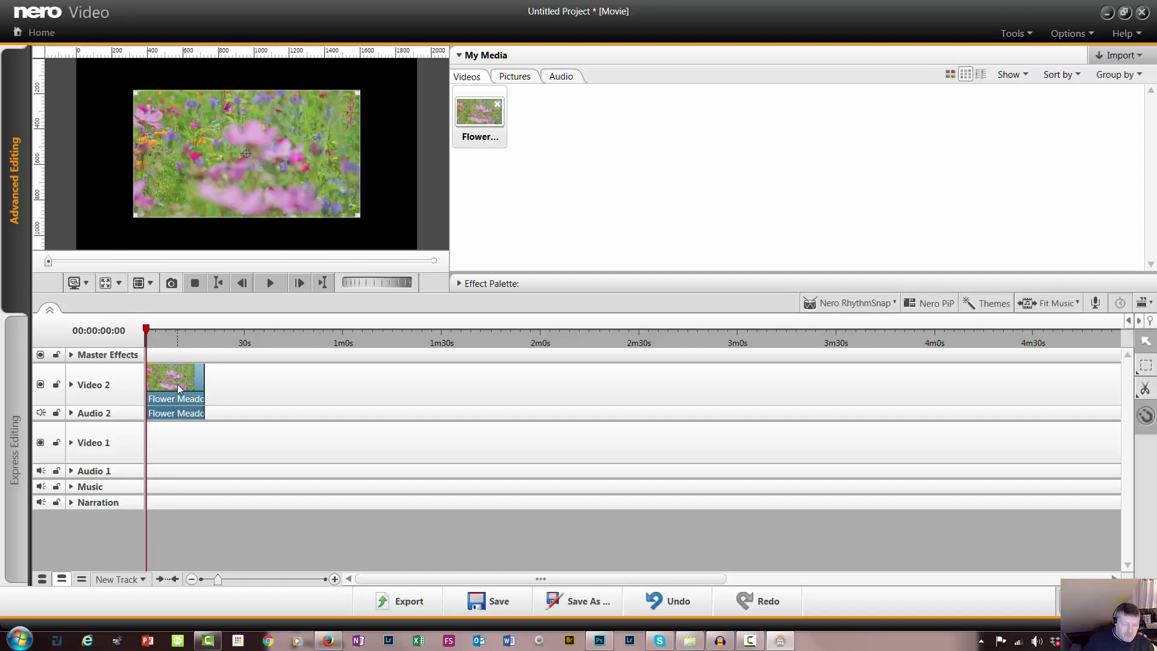
key("Delete")
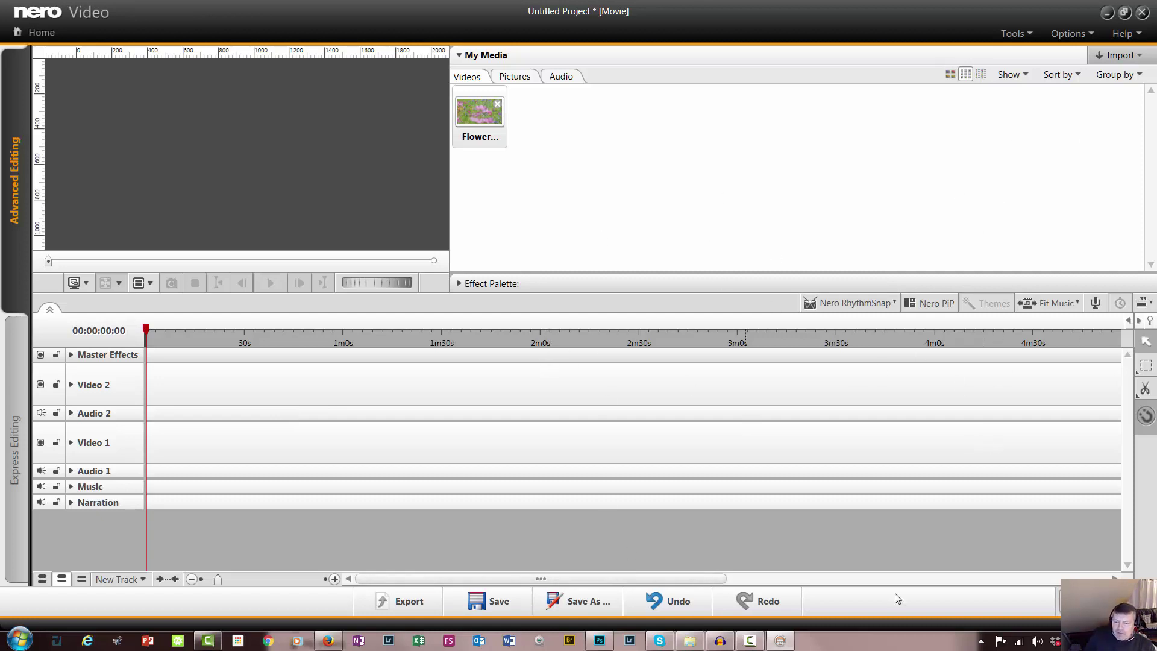
Open the file import dialog and look over IMG_5102.MOV and Narration.wav in the Unboxing folder
left_click(1116, 58)
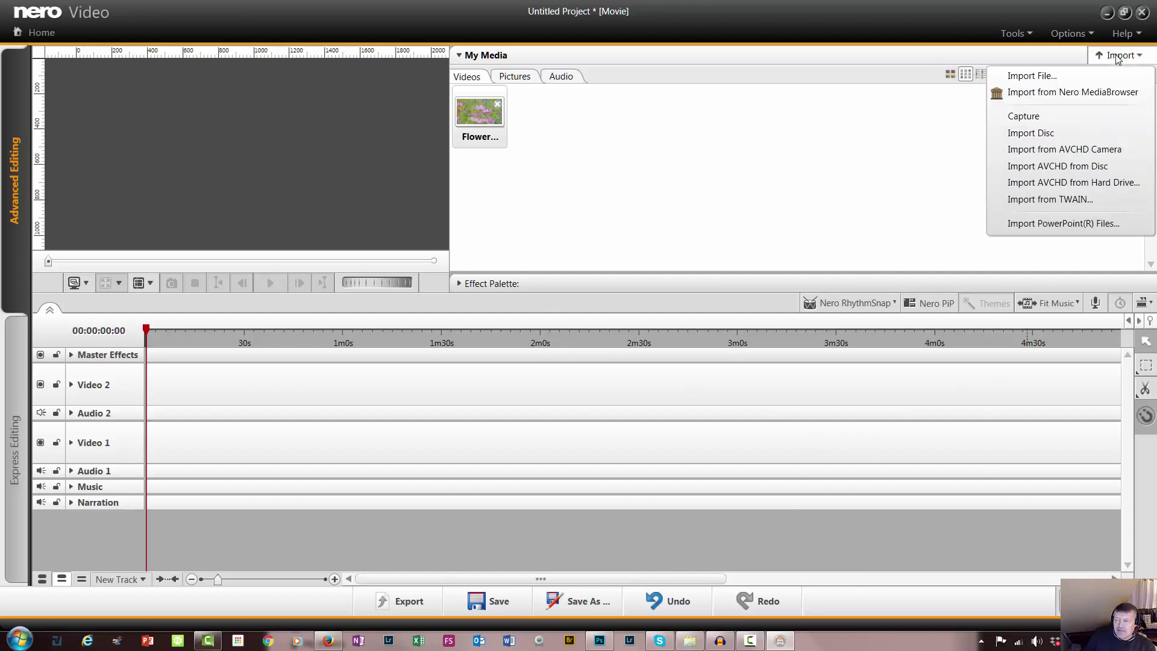
left_click(1024, 77)
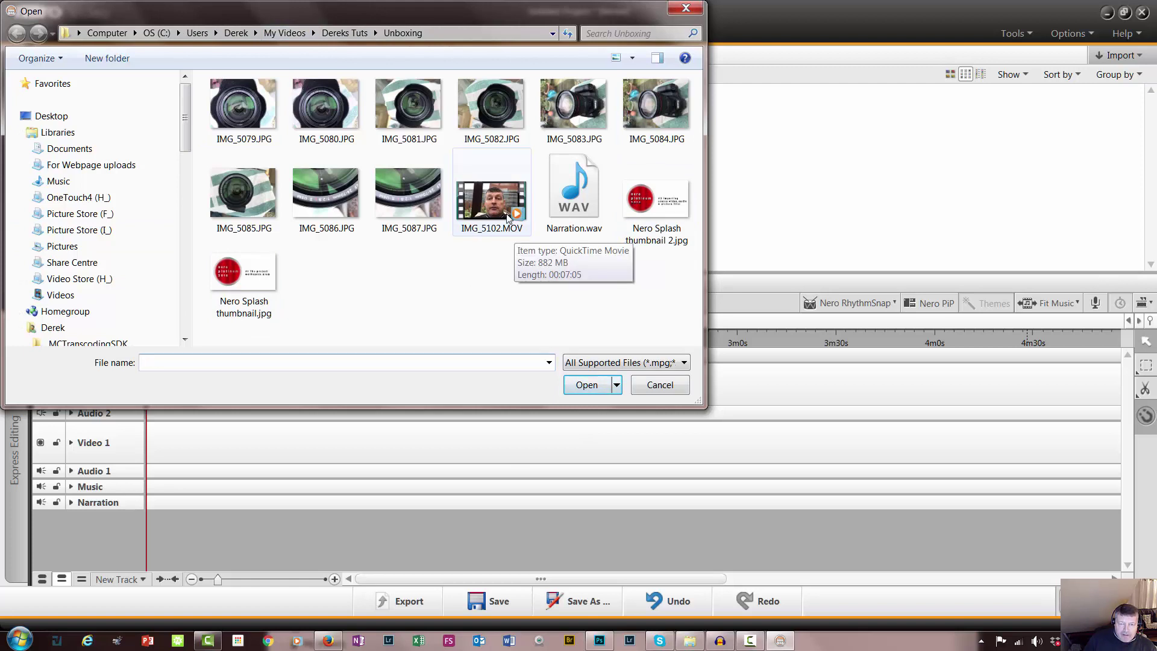
left_click(515, 235)
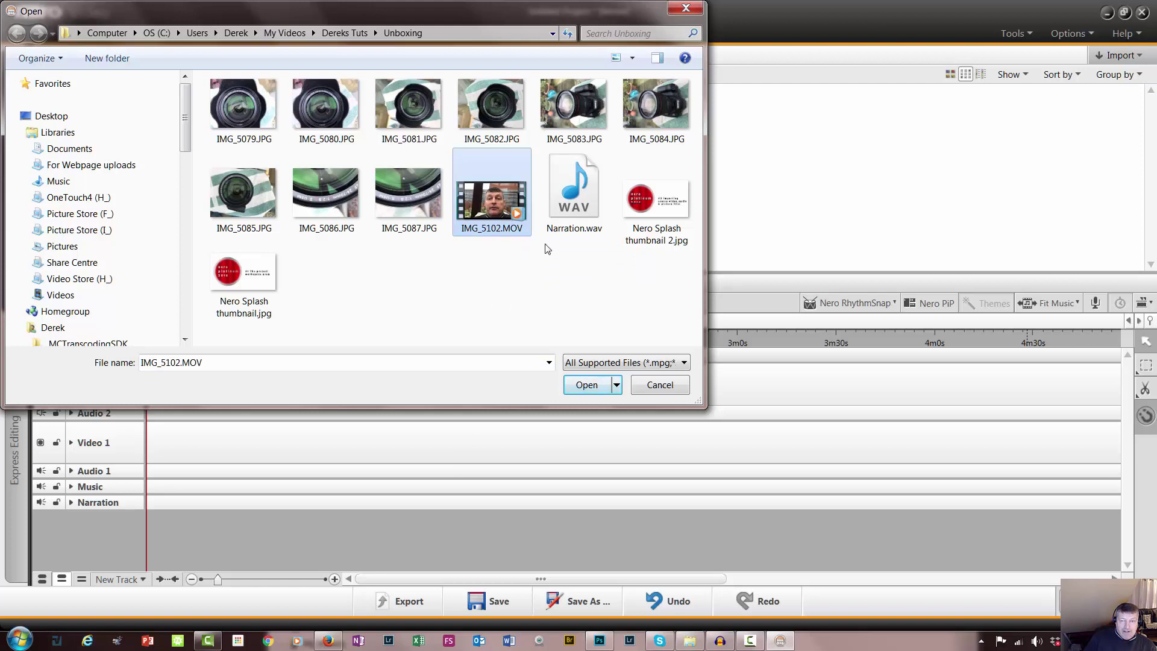
left_click(574, 217)
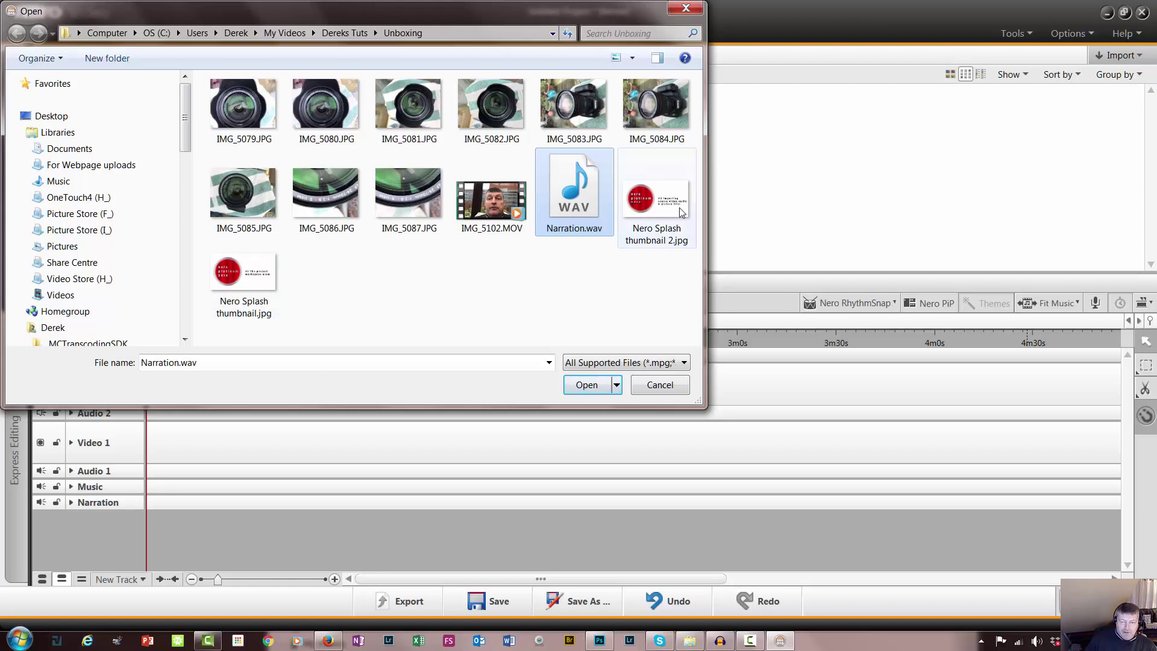
Switch to Photoshop to view the splash image, view the Freesound page in Firefox, and return to the Nero Video import dialog
left_click(601, 641)
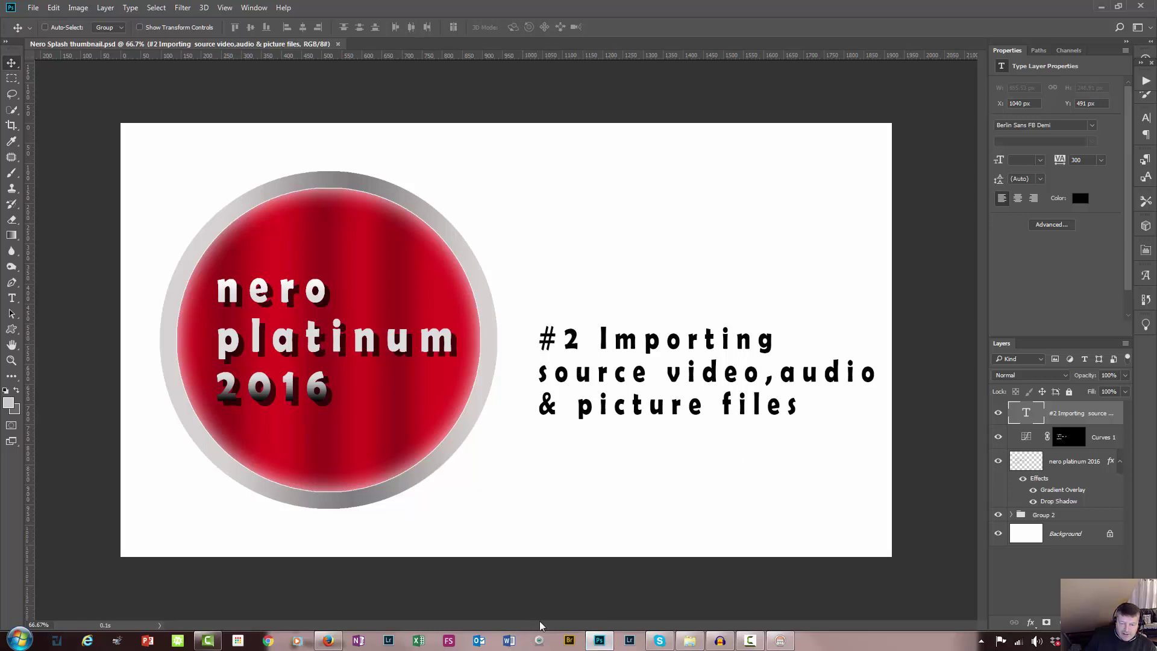
left_click(328, 642)
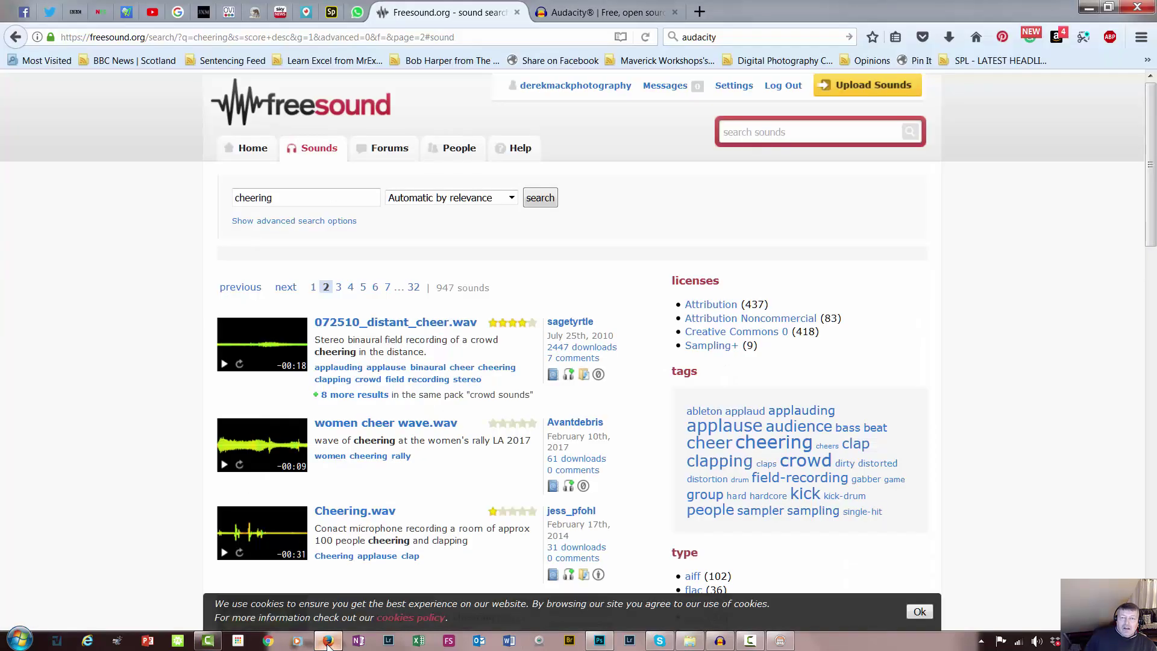
left_click(328, 641)
left_click(780, 641)
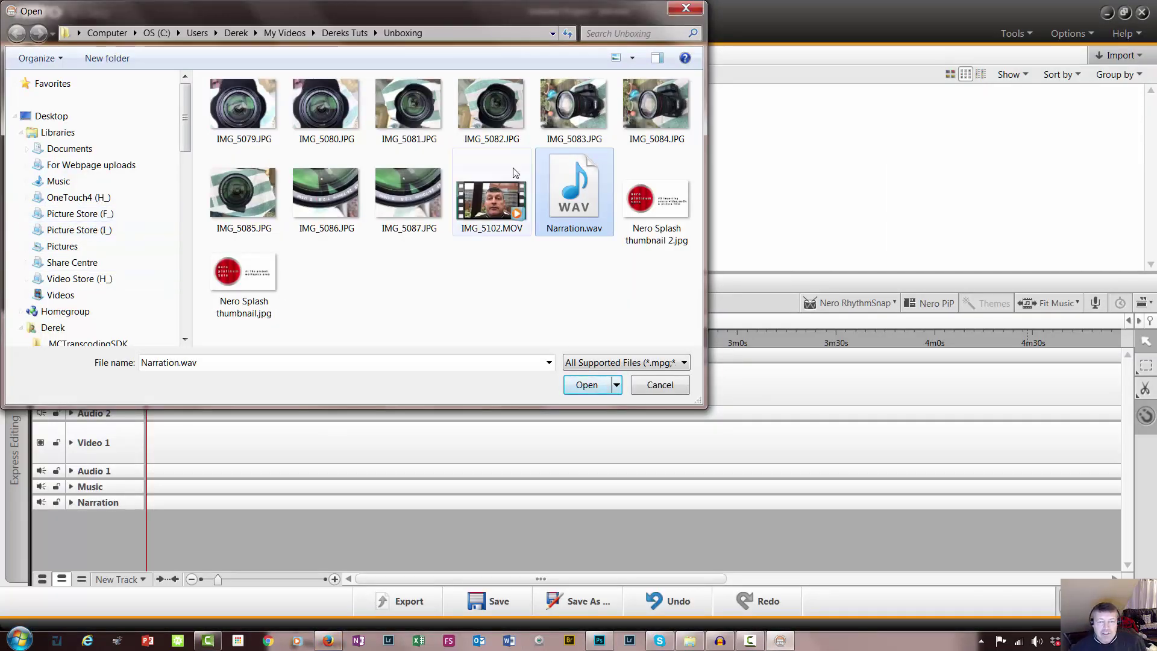
Try to import IMG_5081.JPG, IMG_5087.JPG, IMG_5102.MOV and Narration.wav together into My Media
left_click(488, 208)
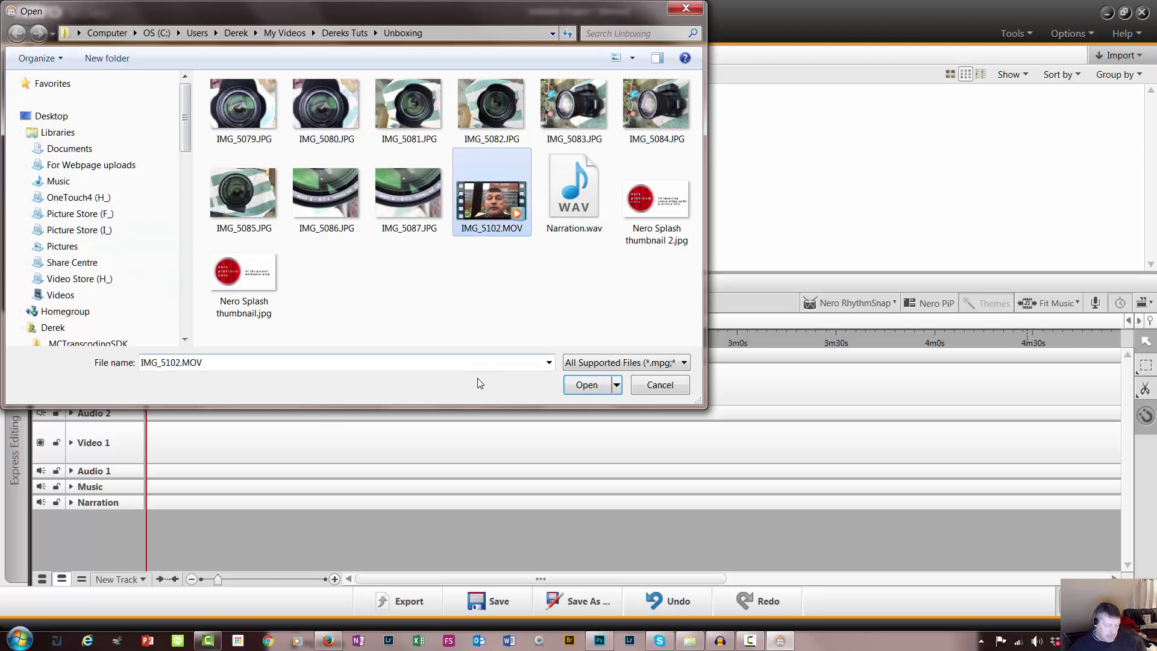
left_click(588, 206, "ctrl")
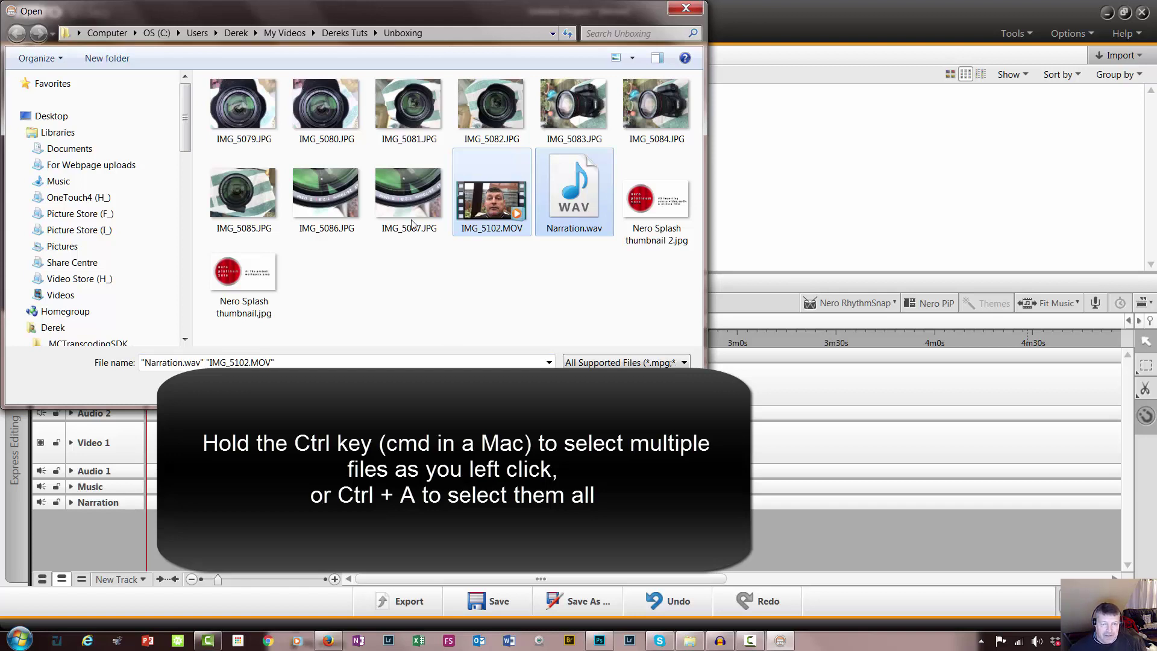
left_click(403, 194, "ctrl")
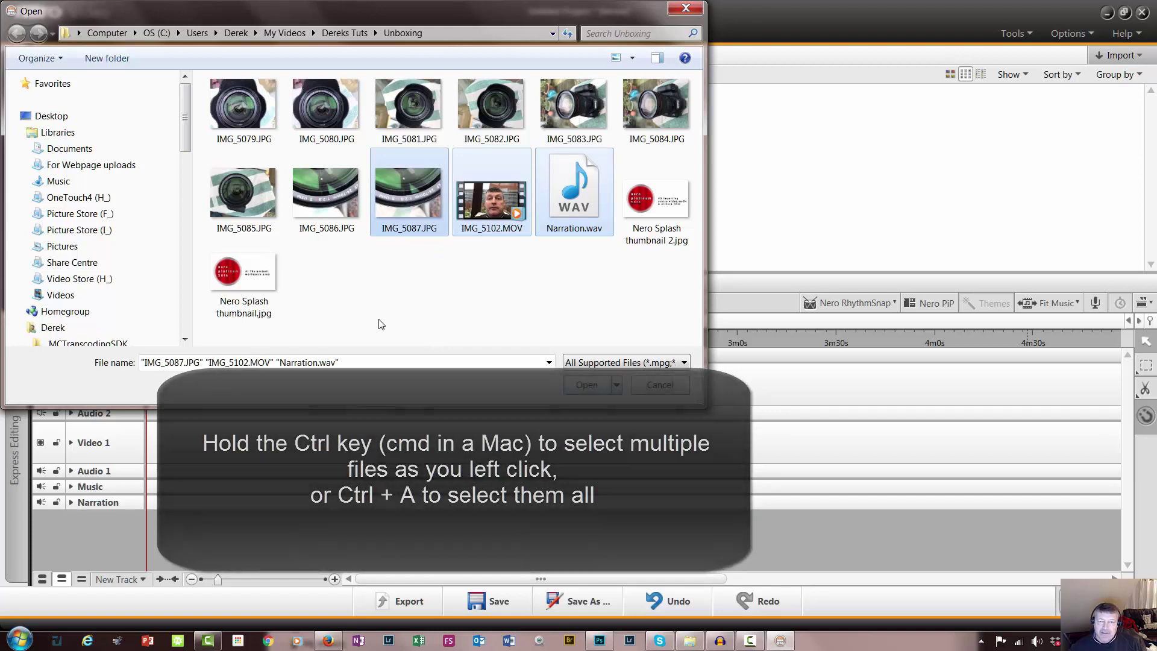
left_click(414, 112, "ctrl")
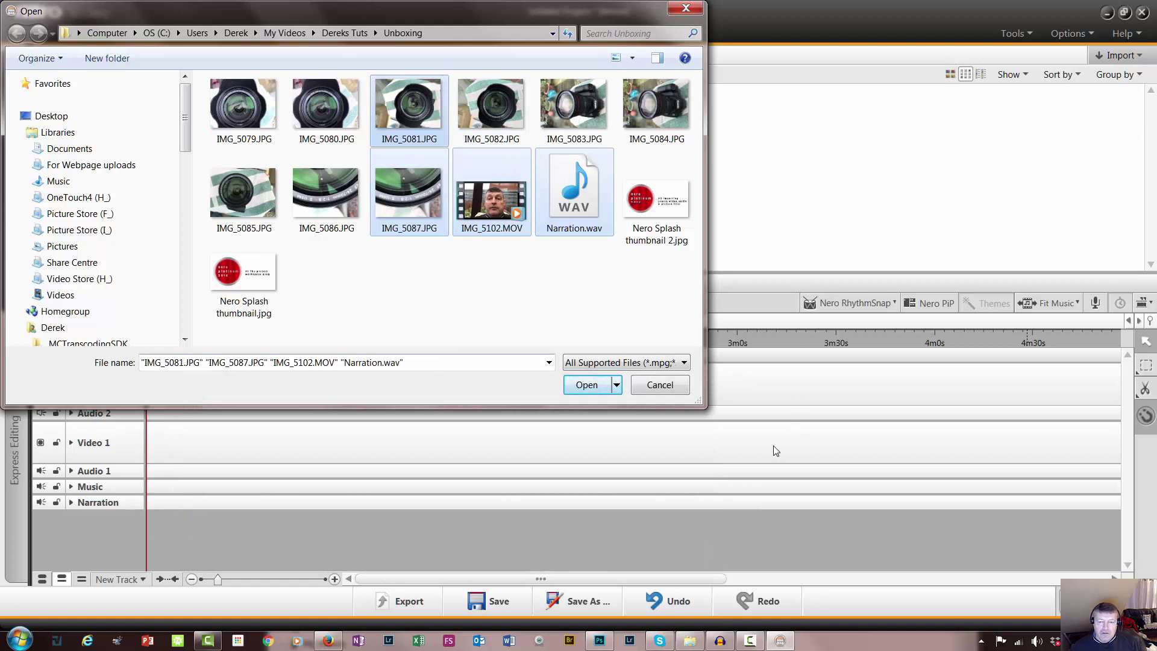
left_click(589, 386)
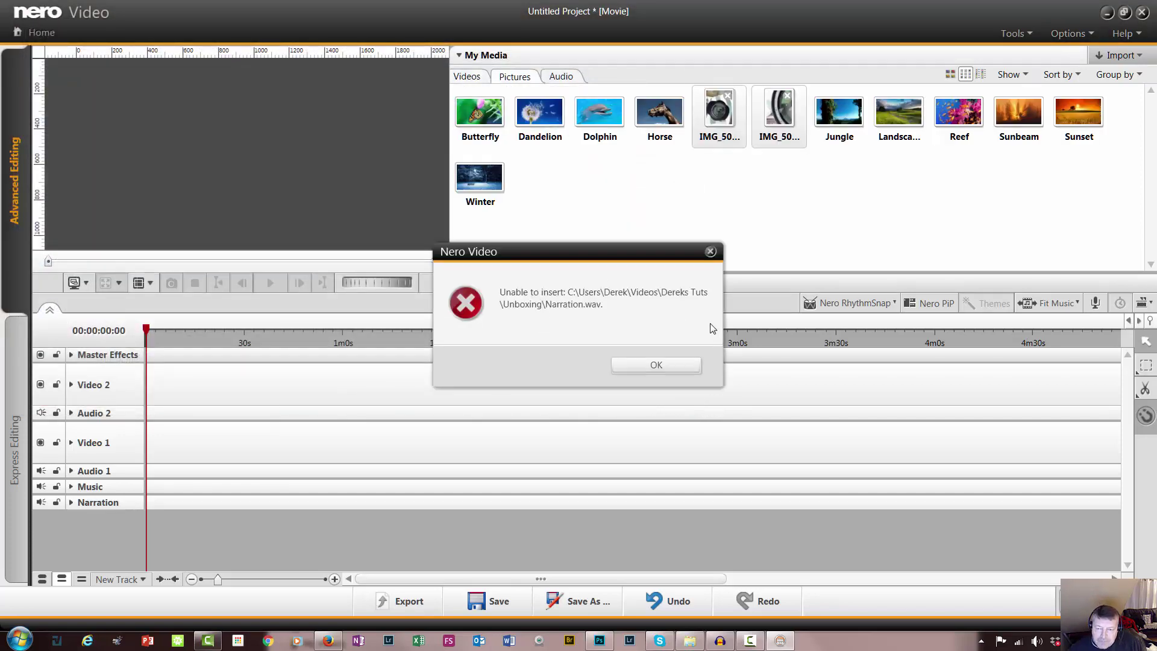
left_click(672, 369)
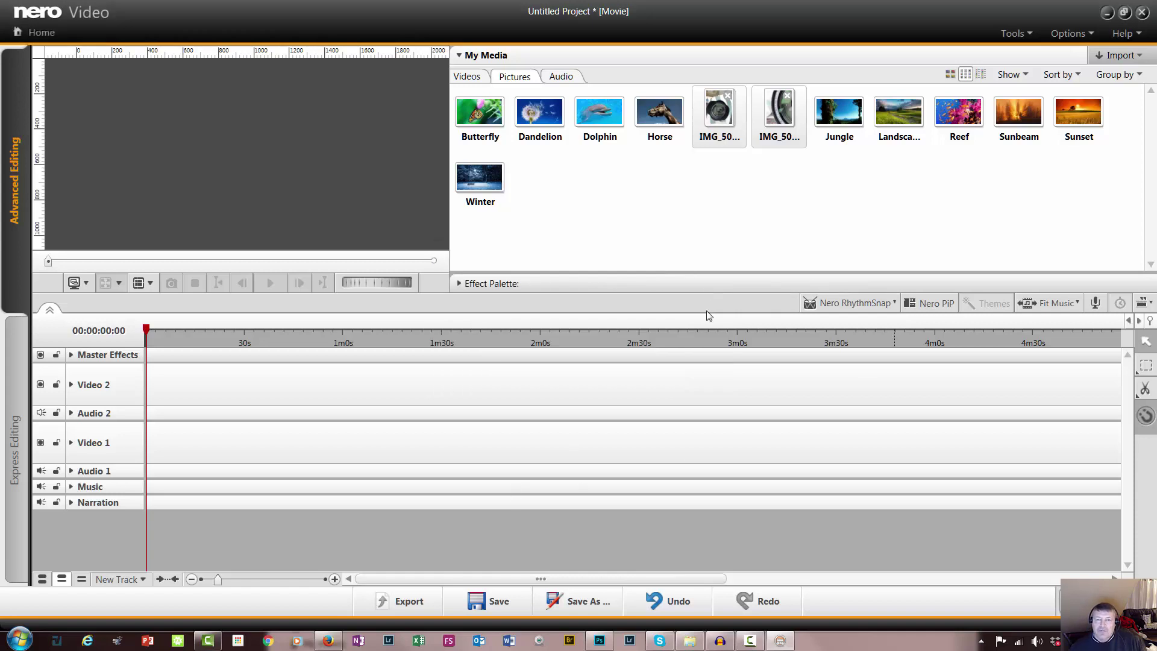
Check the audio files in My Media and close Nero Video
left_click(559, 77)
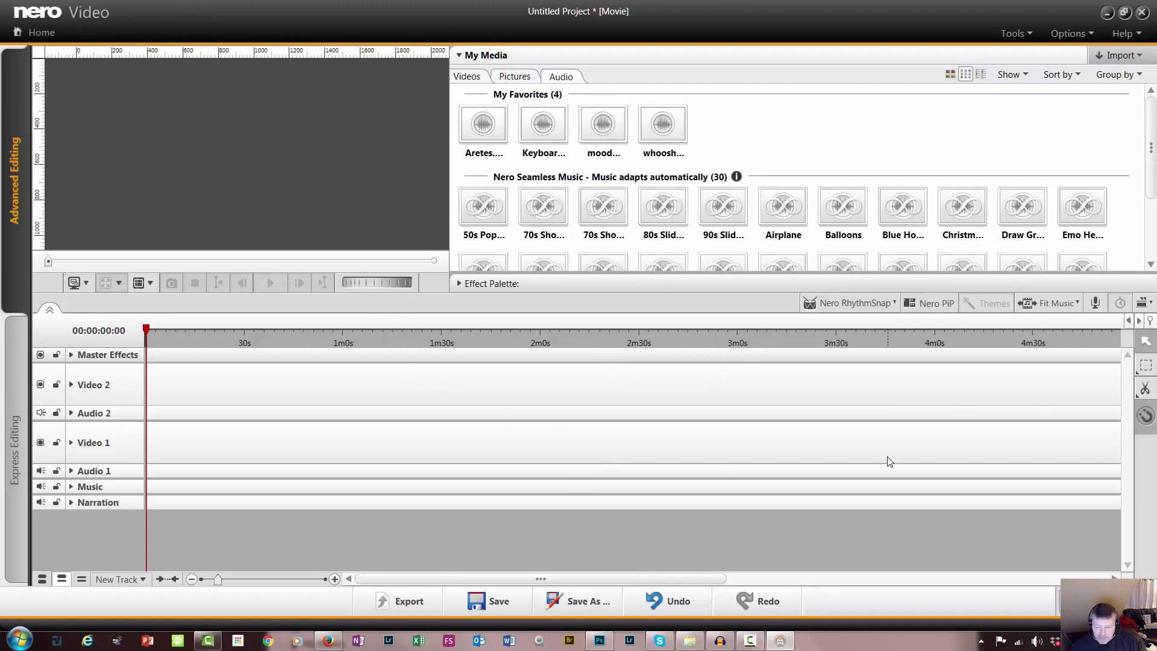
mouse_move(783, 644)
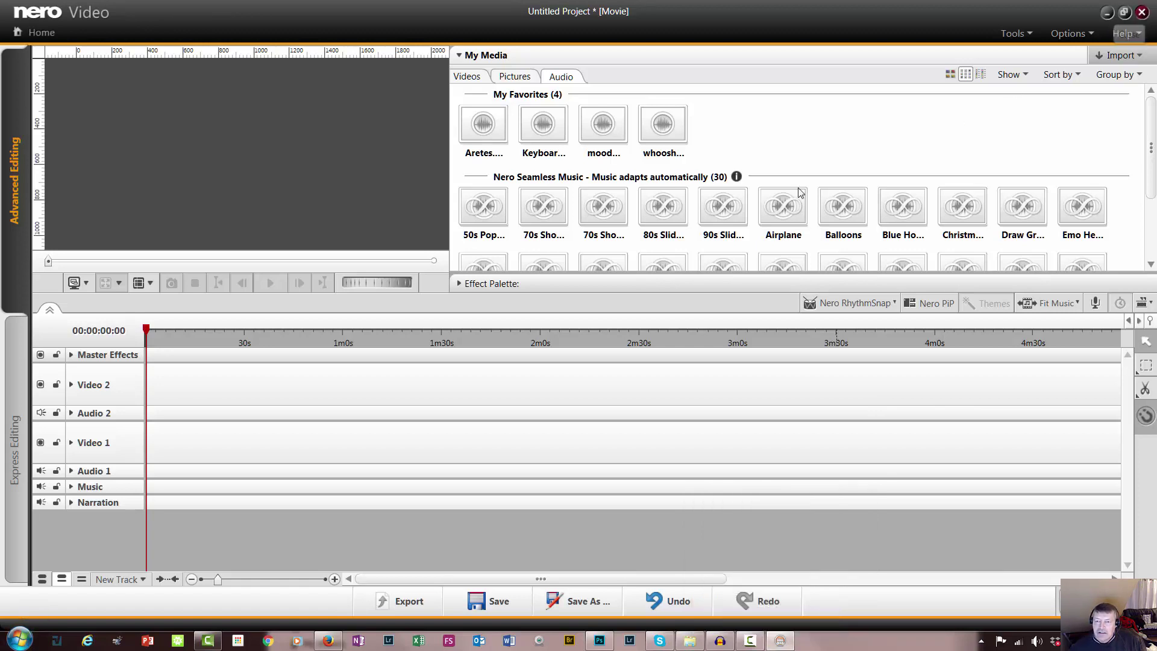
left_click(1144, 13)
left_click(585, 379)
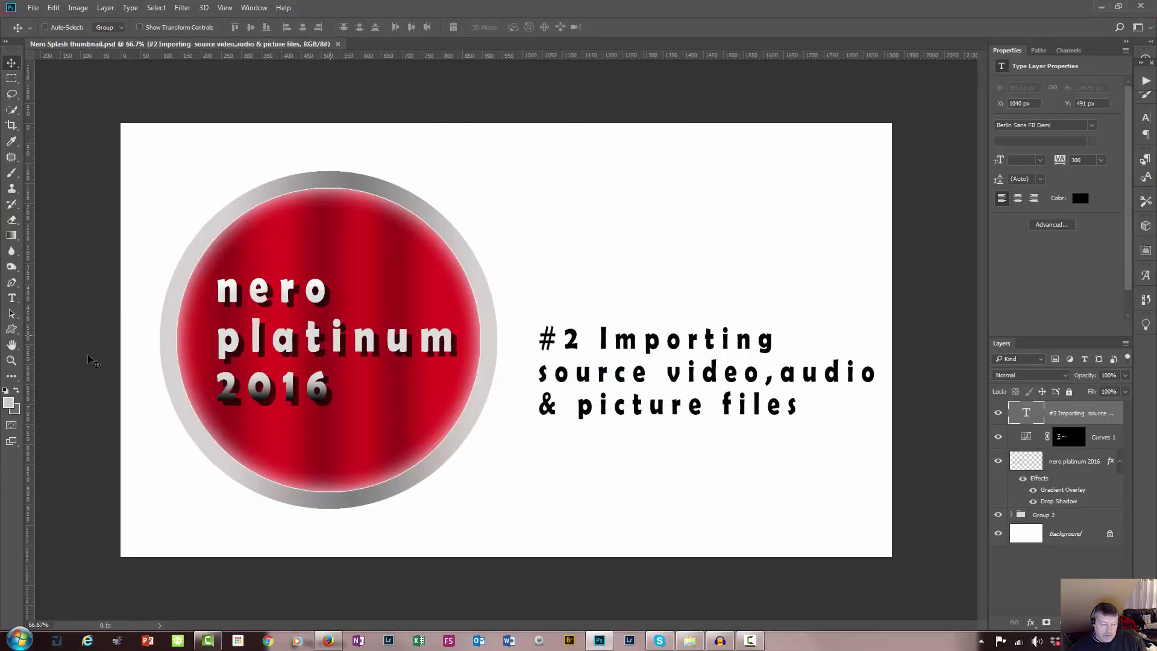
Launch Nero 2016, open Nero Recode and bring up the Unboxing folder in Windows Explorer
left_click(19, 640)
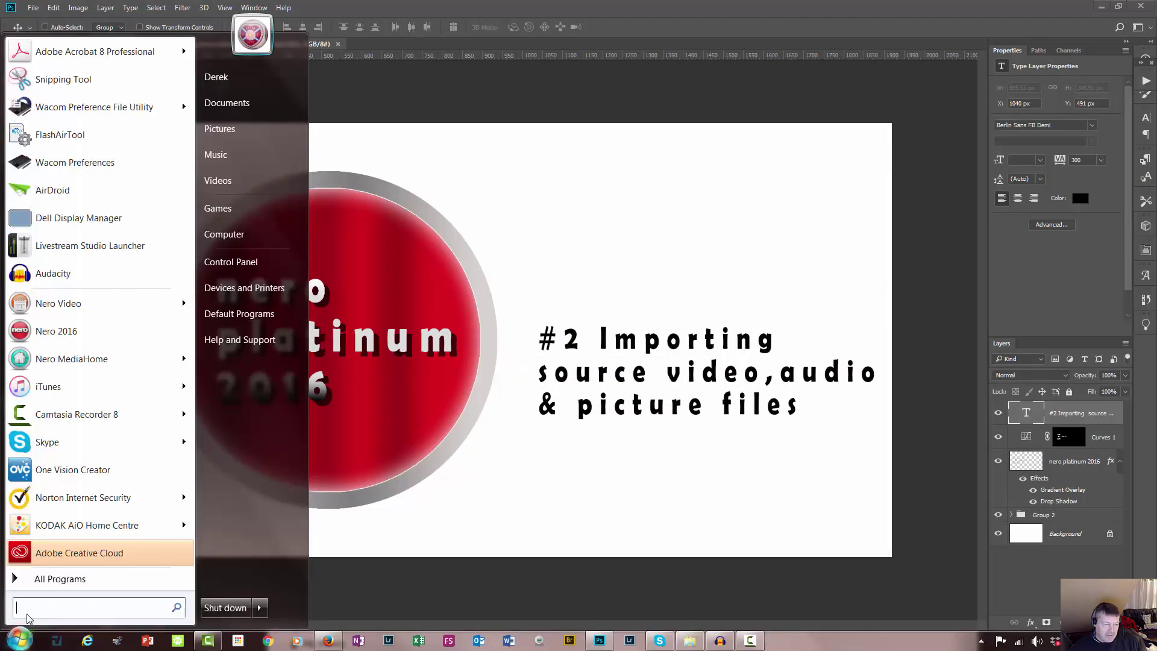
left_click(109, 346)
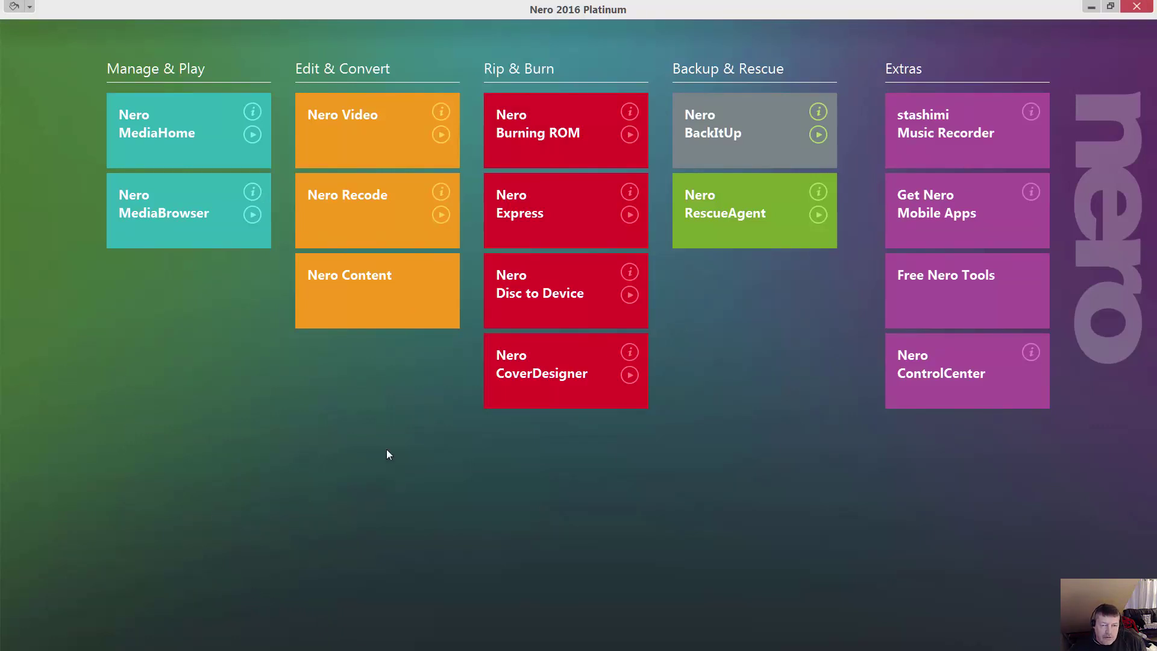
left_click(400, 194)
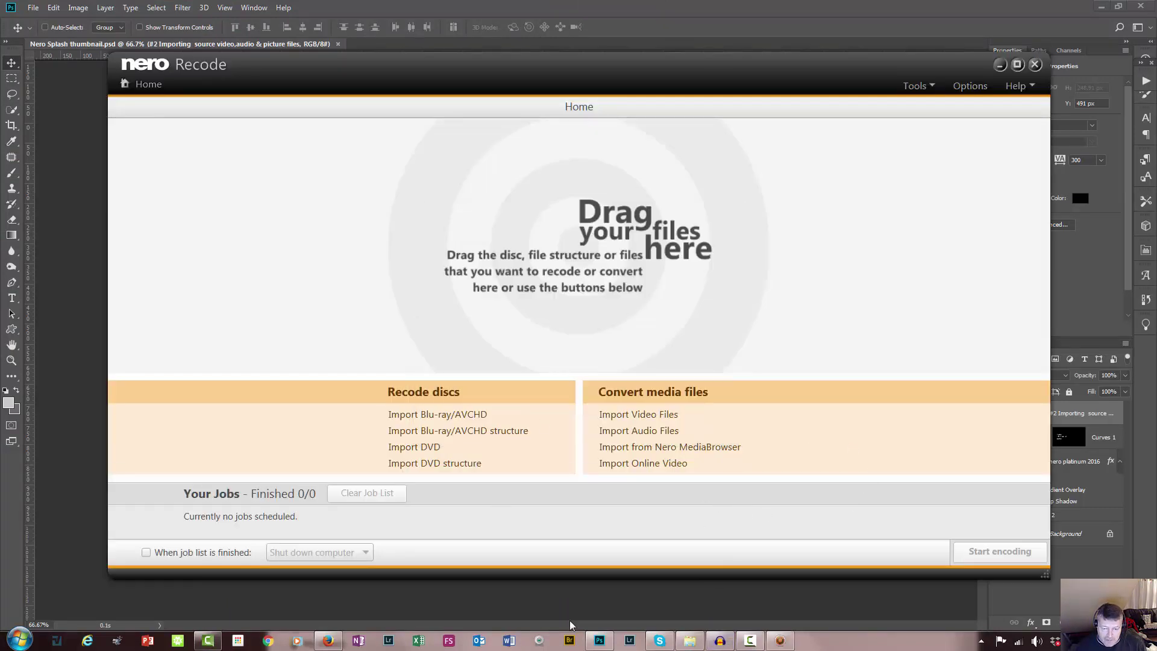
mouse_move(685, 646)
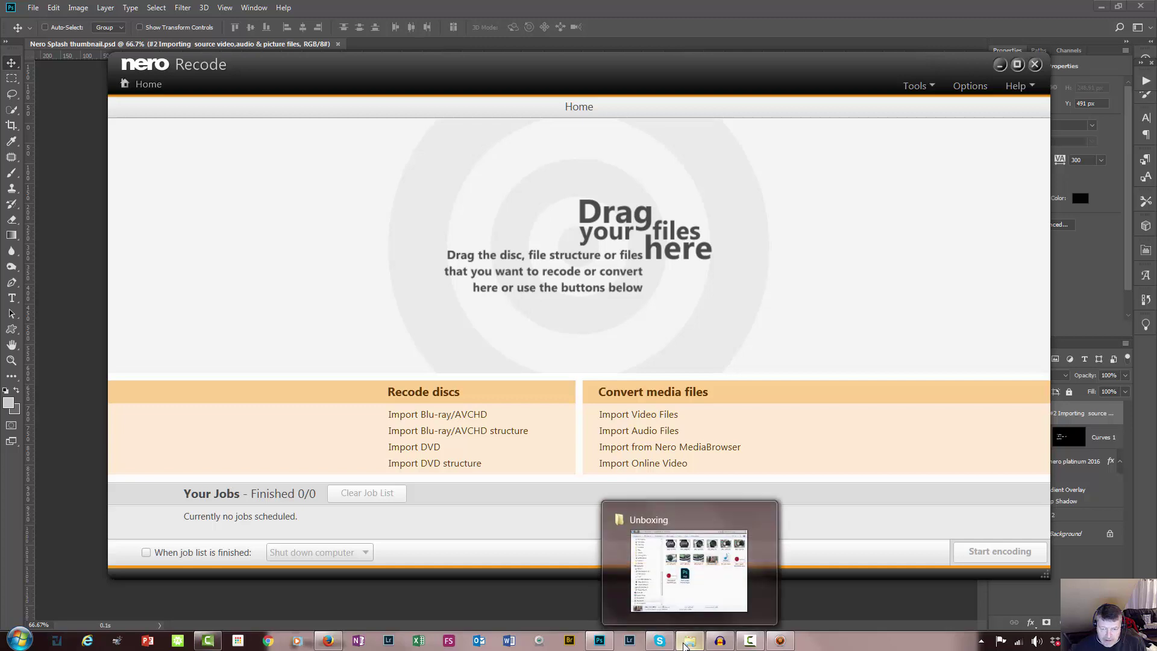
left_click(686, 646)
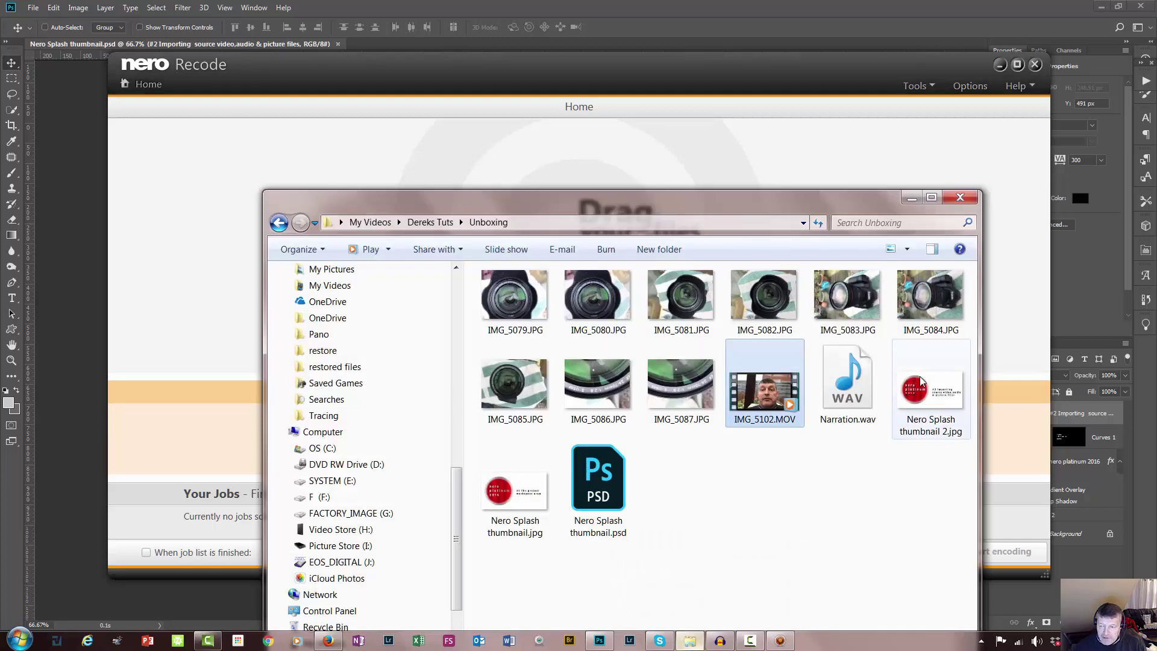
Load Narration.wav into Nero Recode for audio-only conversion and set the output folder to My Videos > Dereks Tuts > Unboxing
left_click_drag(788, 205, 792, 367)
left_click_drag(853, 539, 449, 232)
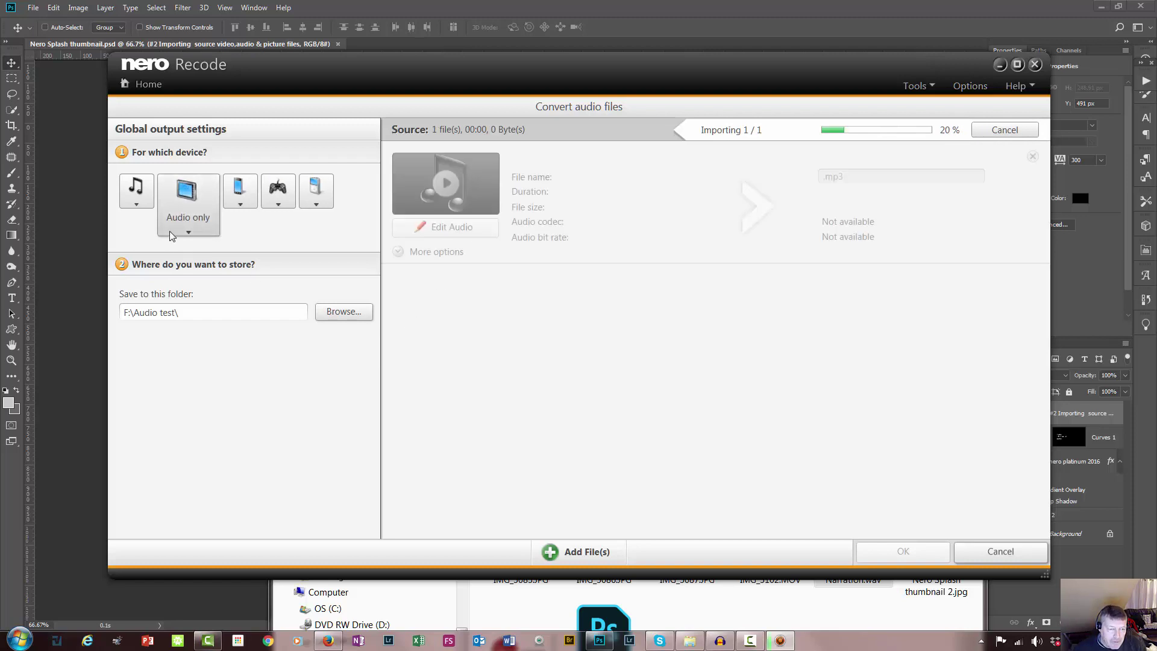
left_click(343, 311)
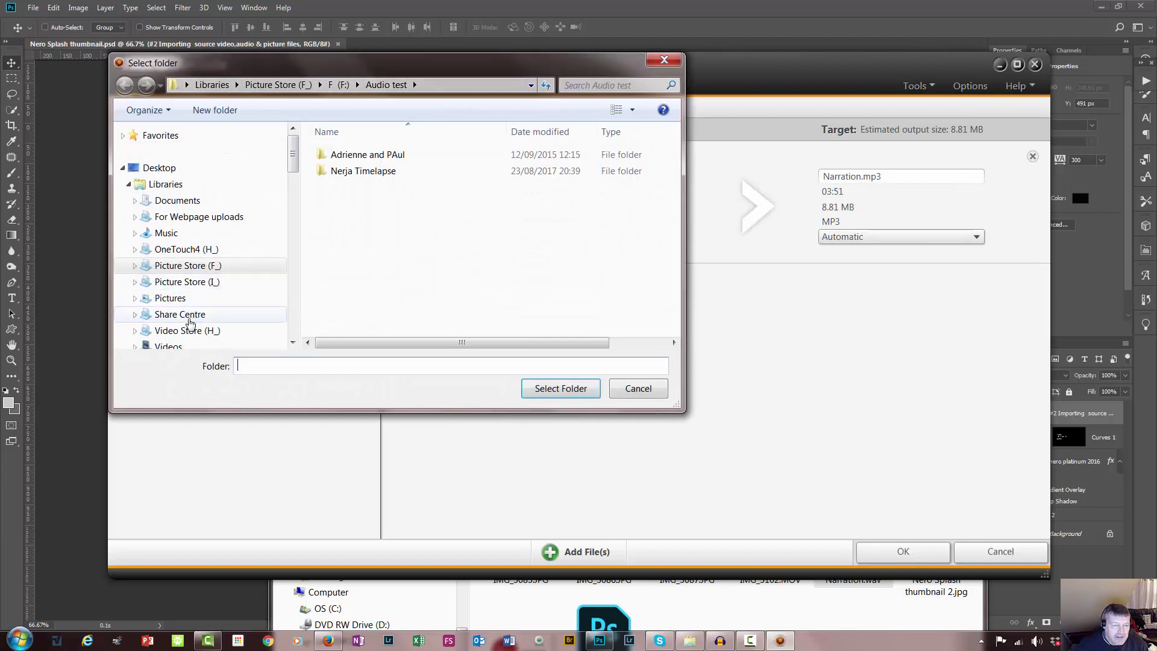
left_click_drag(294, 158, 294, 179)
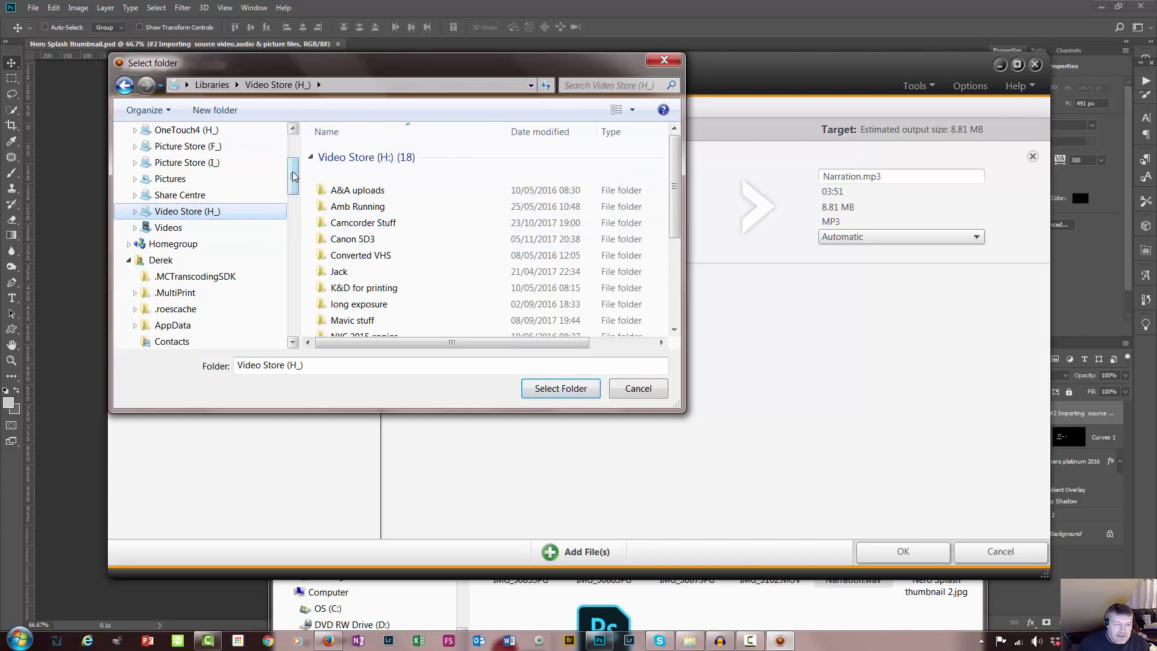
scroll(236, 258, "down", 6)
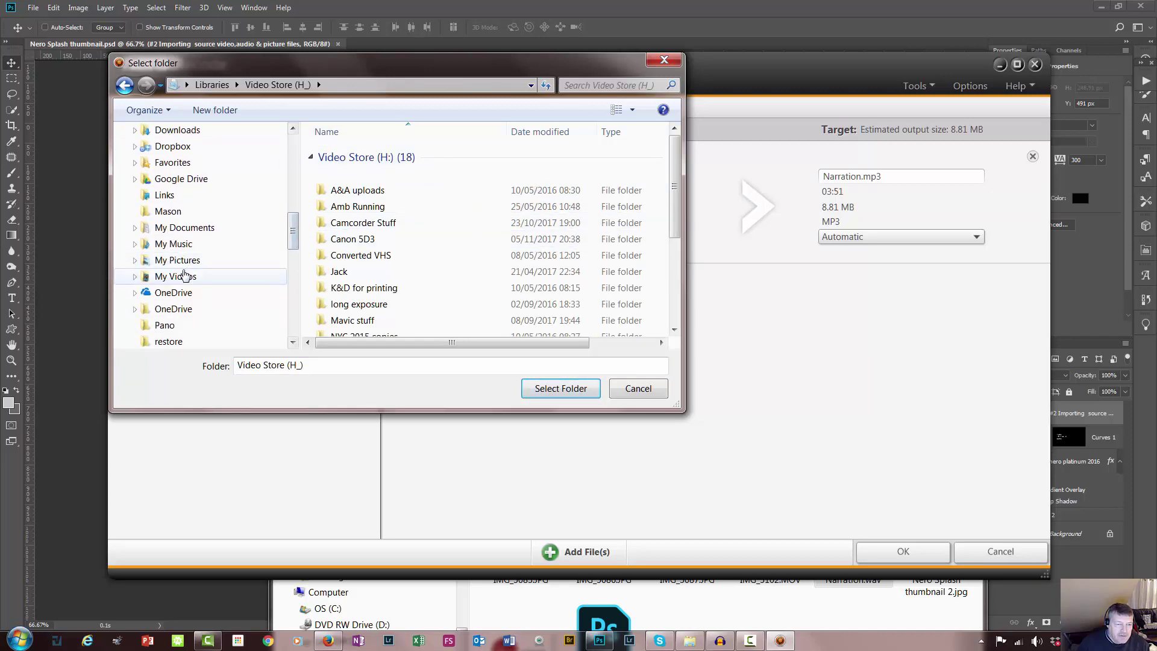
left_click(184, 276)
double_click(525, 171)
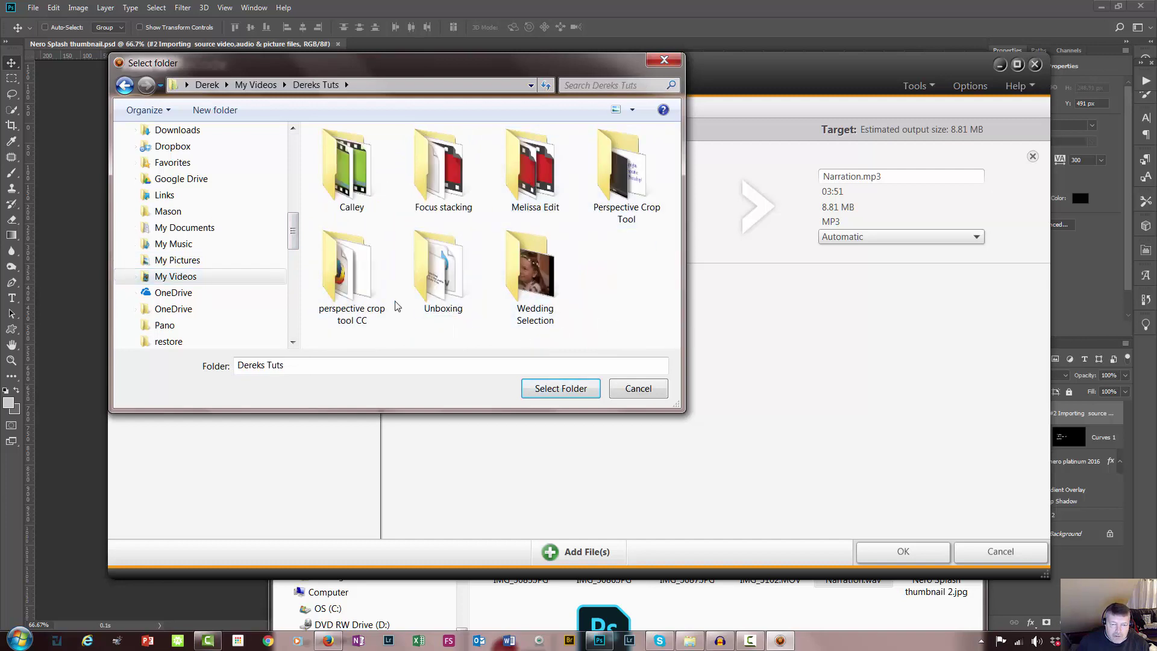
double_click(443, 288)
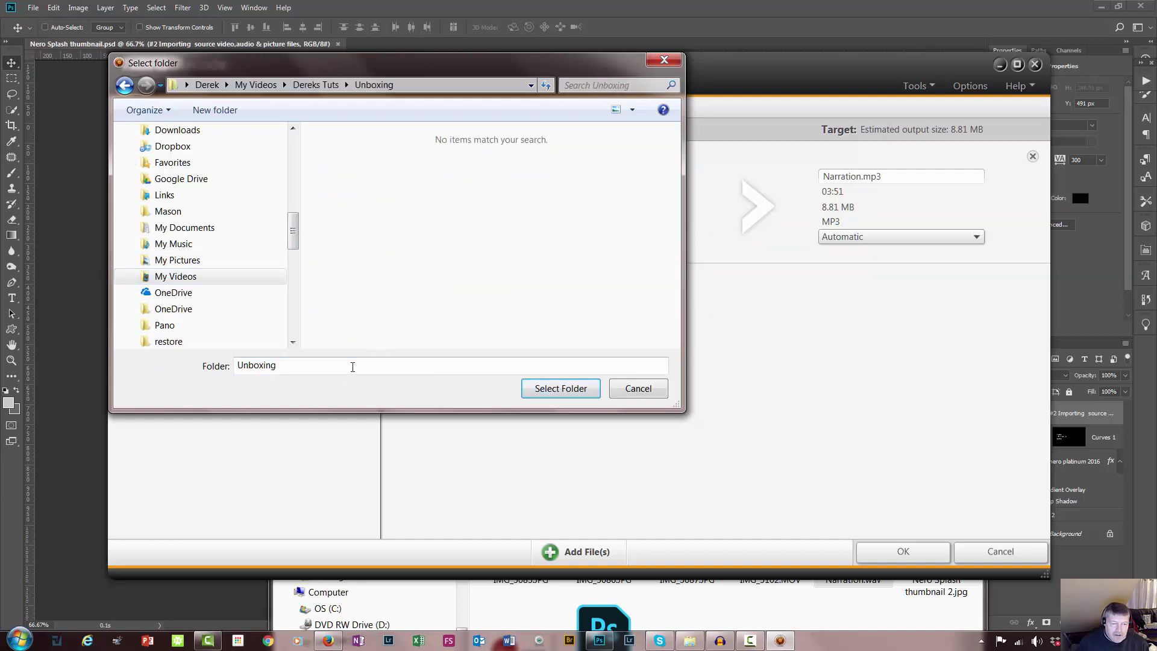
left_click(564, 388)
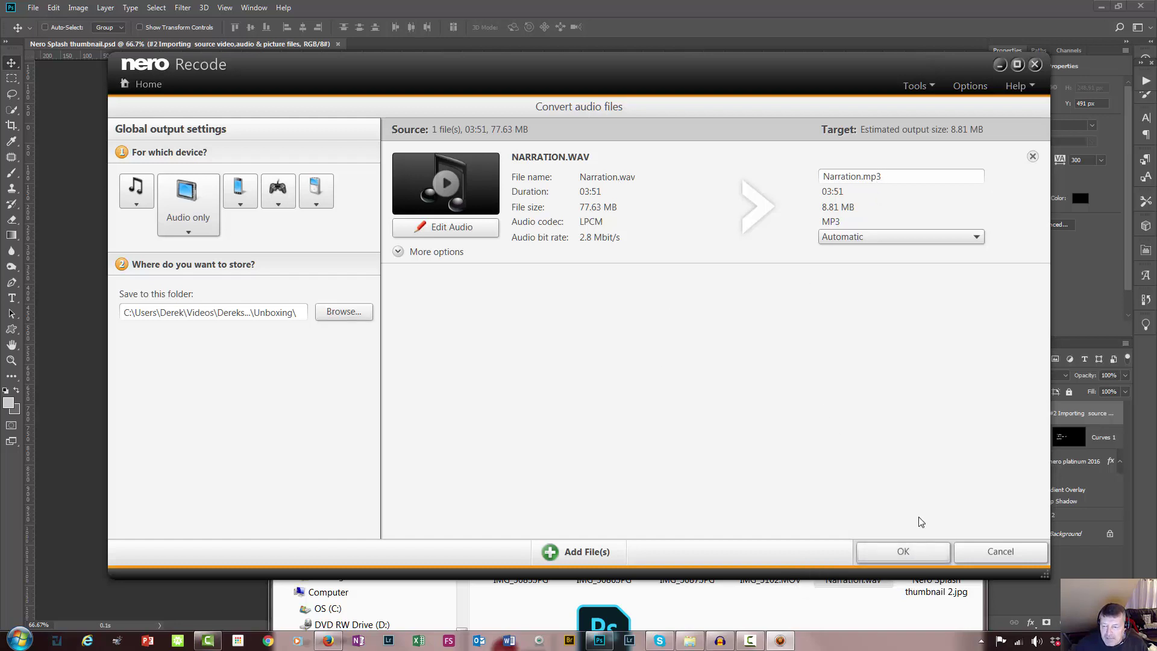
Encode Narration.wav as Narration.mp3 and close Nero Recode
left_click(904, 552)
left_click(1013, 555)
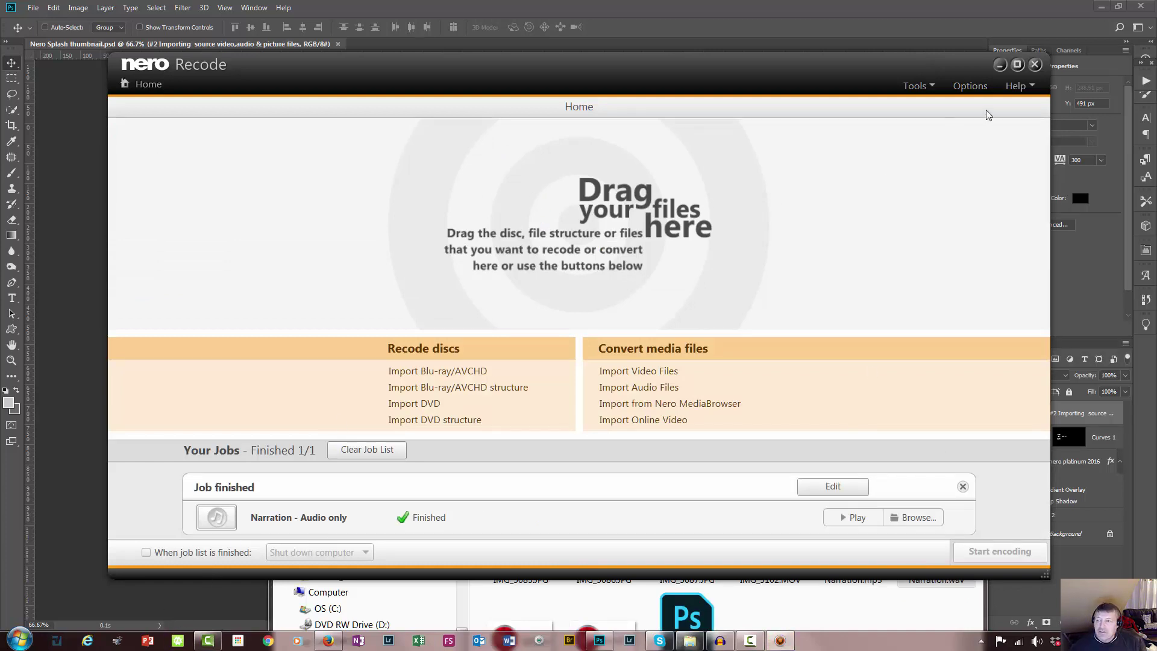
left_click(1035, 64)
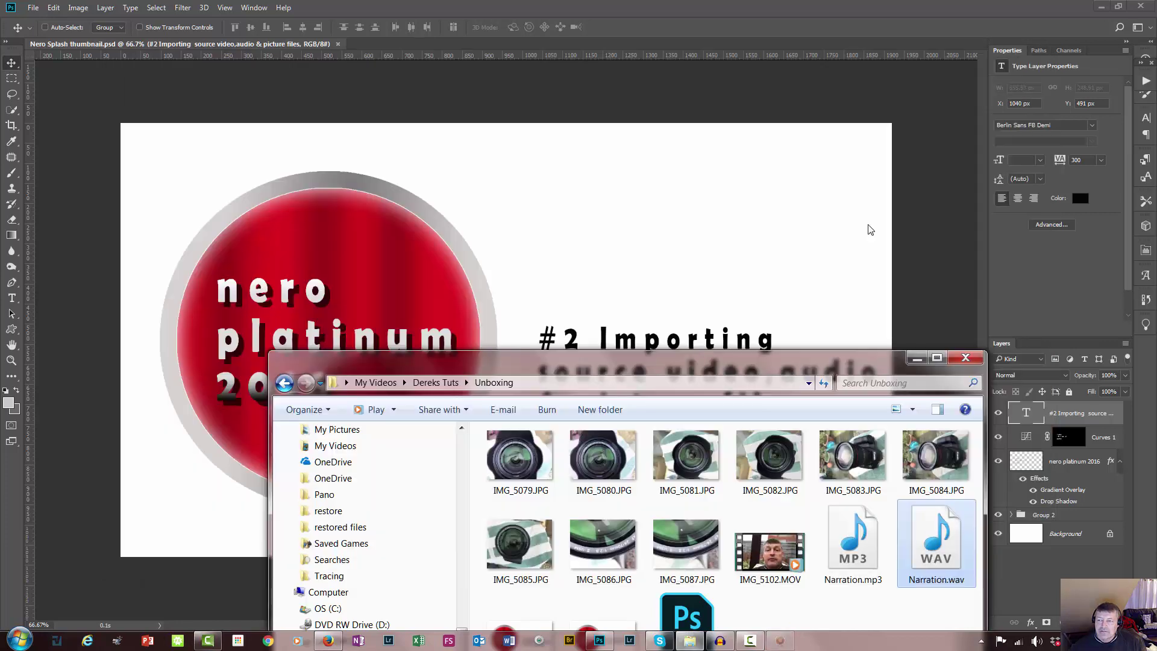
Reopen Nero Video and import Narration.mp3, IMG_5102.MOV, IMG_5087.JPG and IMG_5081.JPG from the Unboxing folder into My Media
left_click(20, 641)
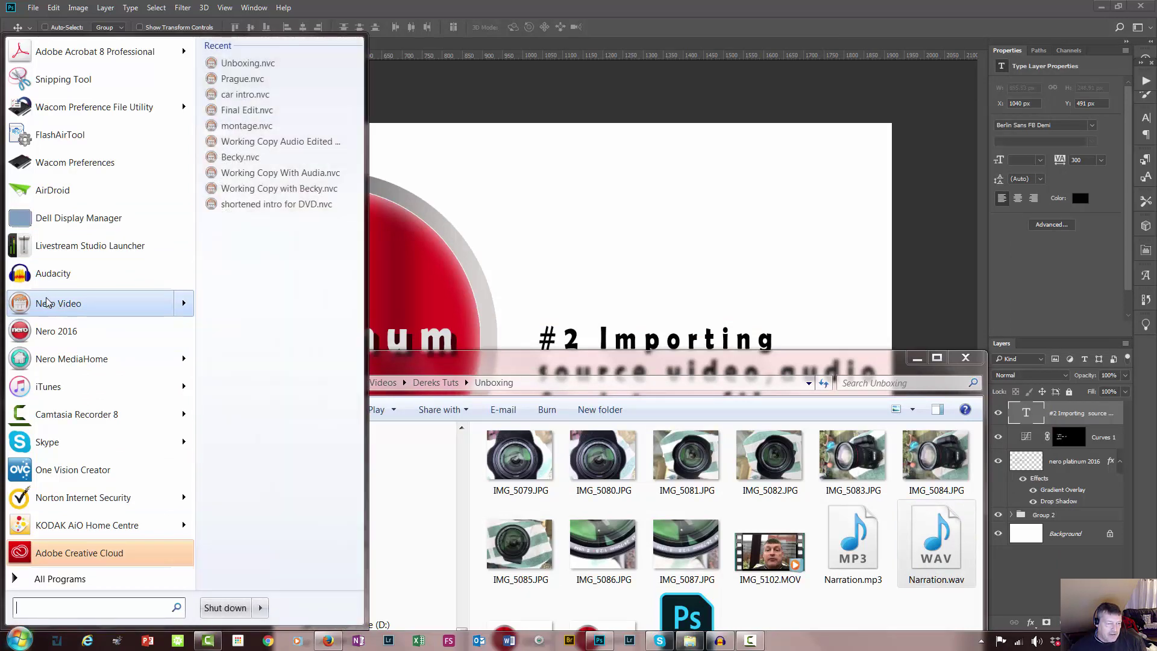
left_click(47, 302)
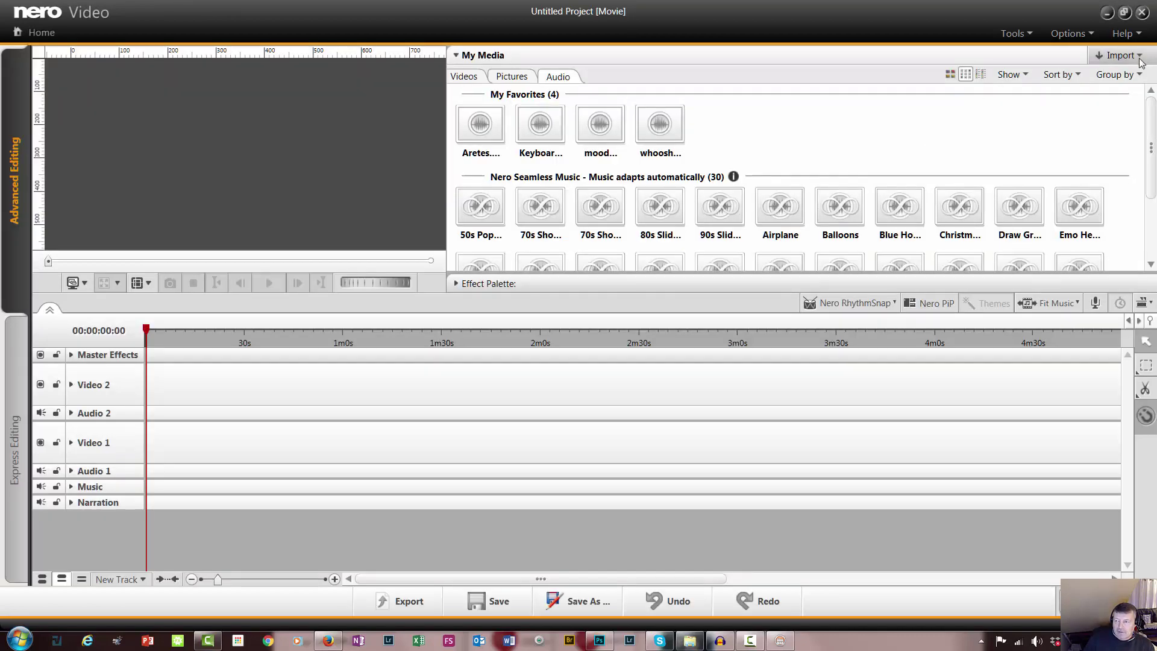
left_click(1130, 57)
left_click(1003, 147)
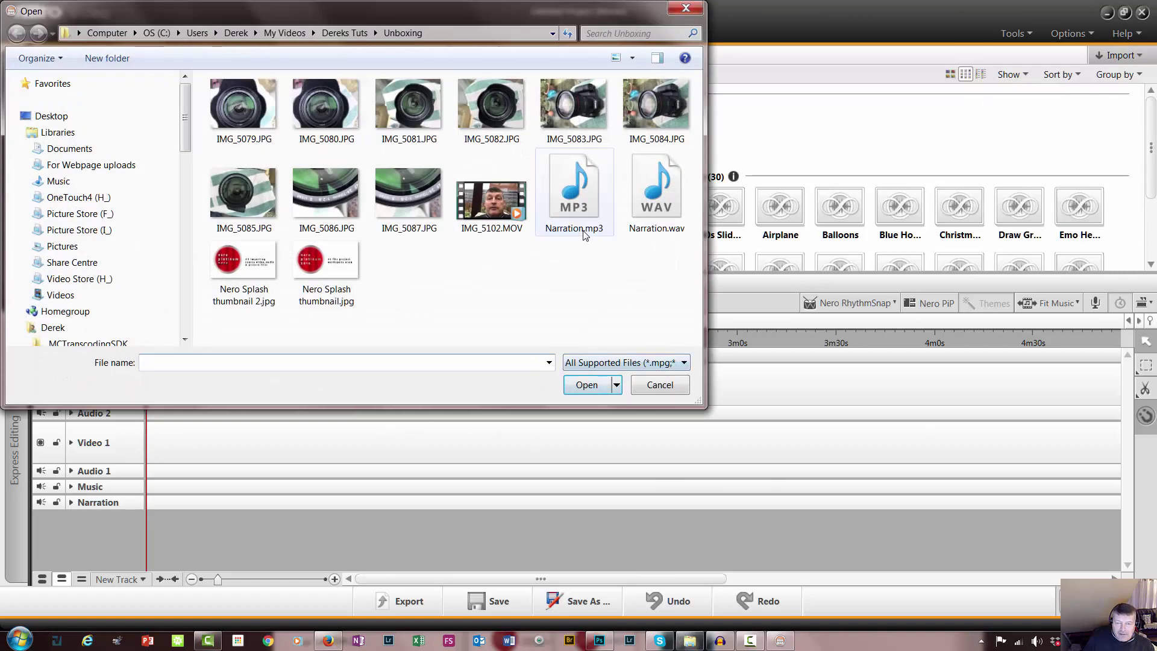
left_click(578, 194)
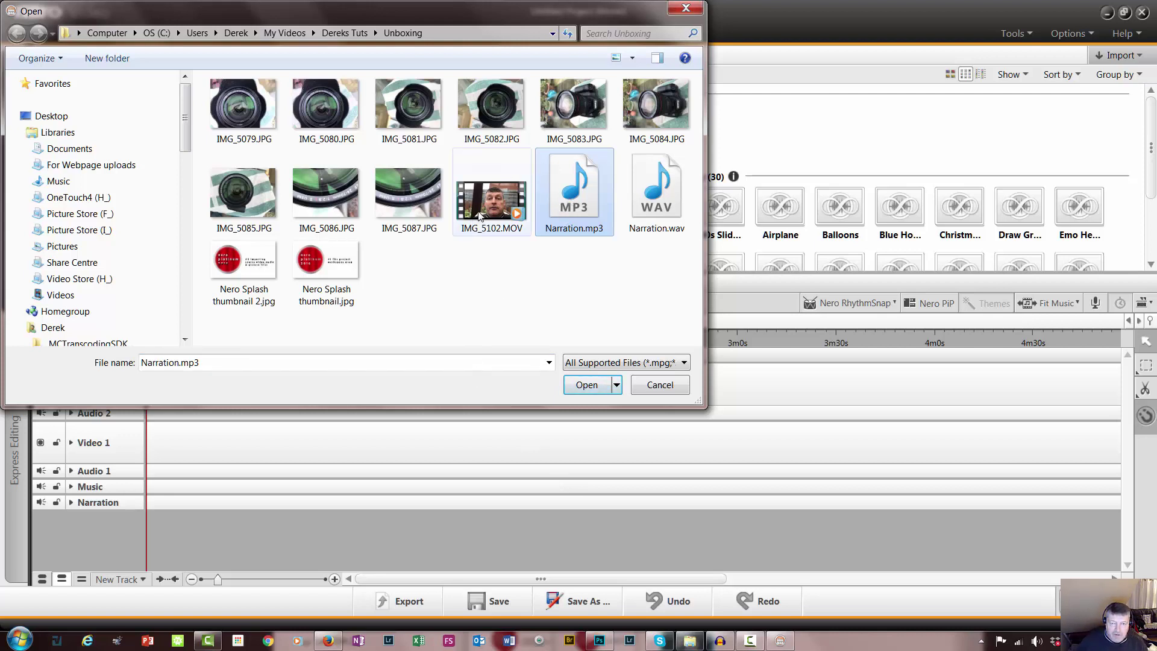
left_click(491, 199, "ctrl")
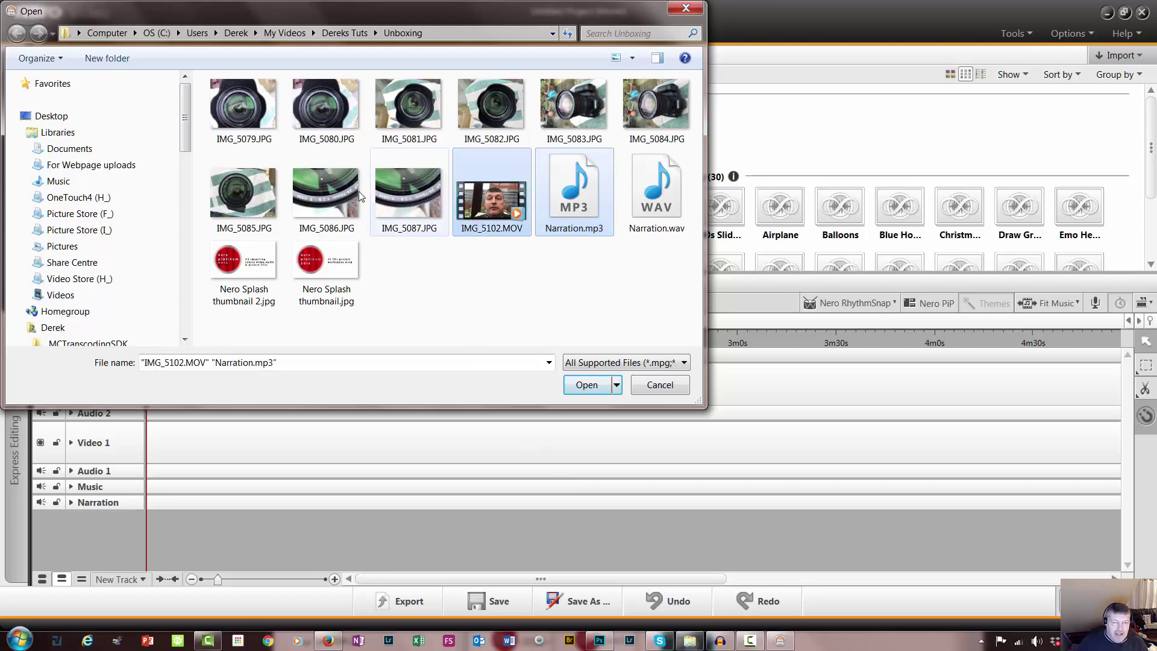
left_click(407, 182, "ctrl")
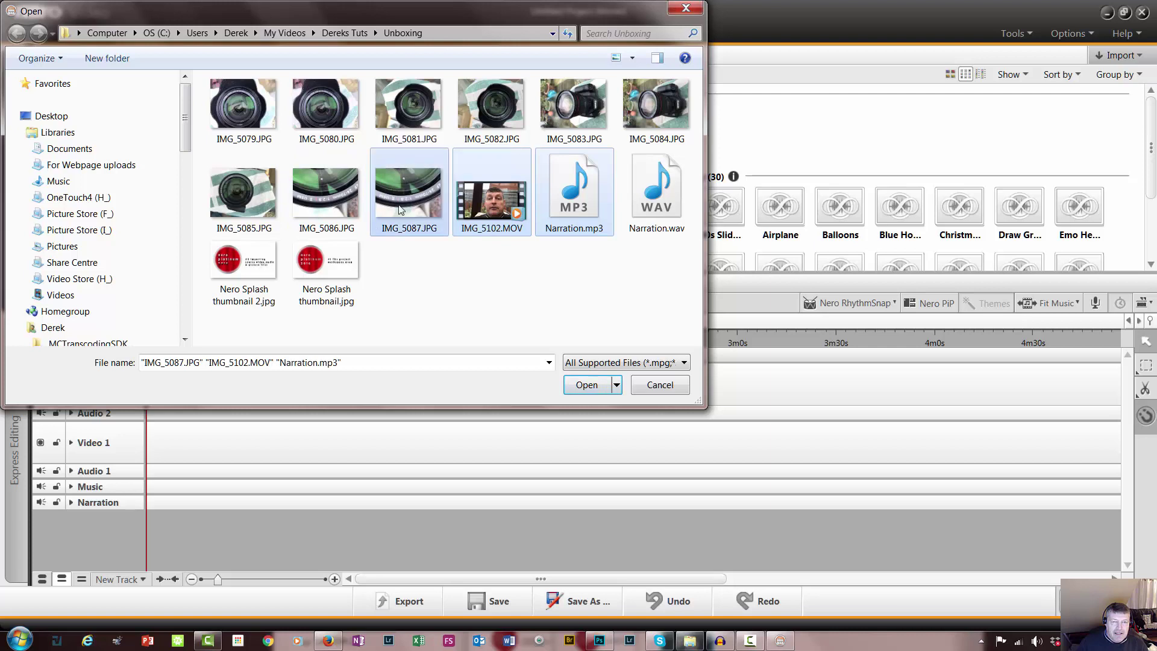
left_click(406, 115, "ctrl")
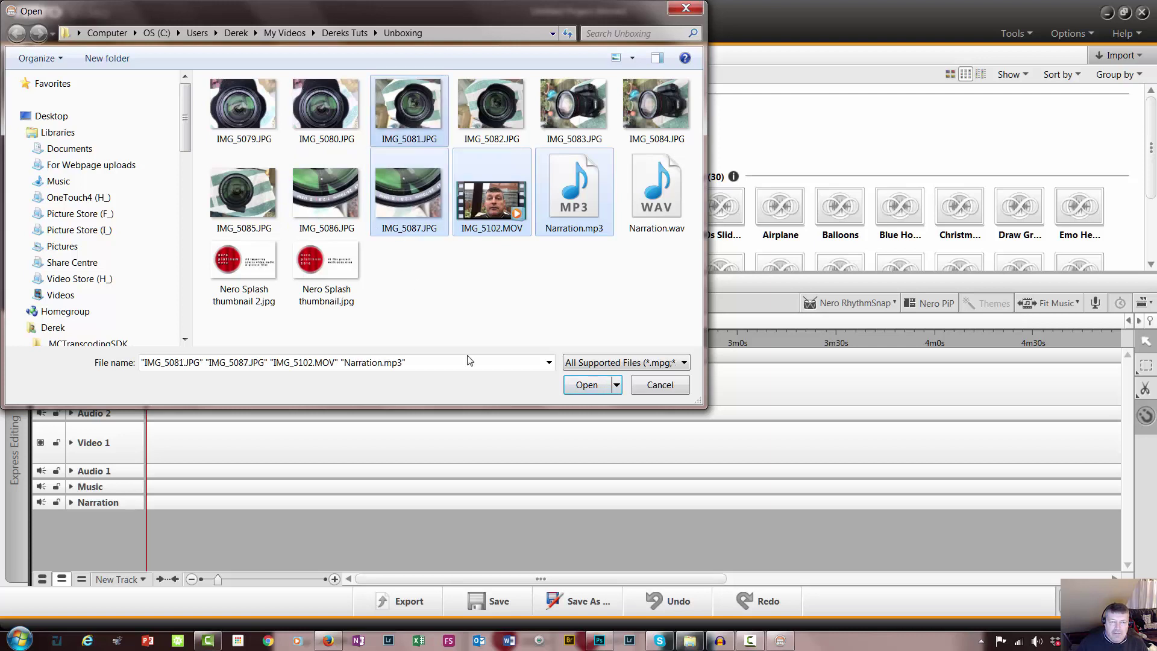
left_click(593, 391)
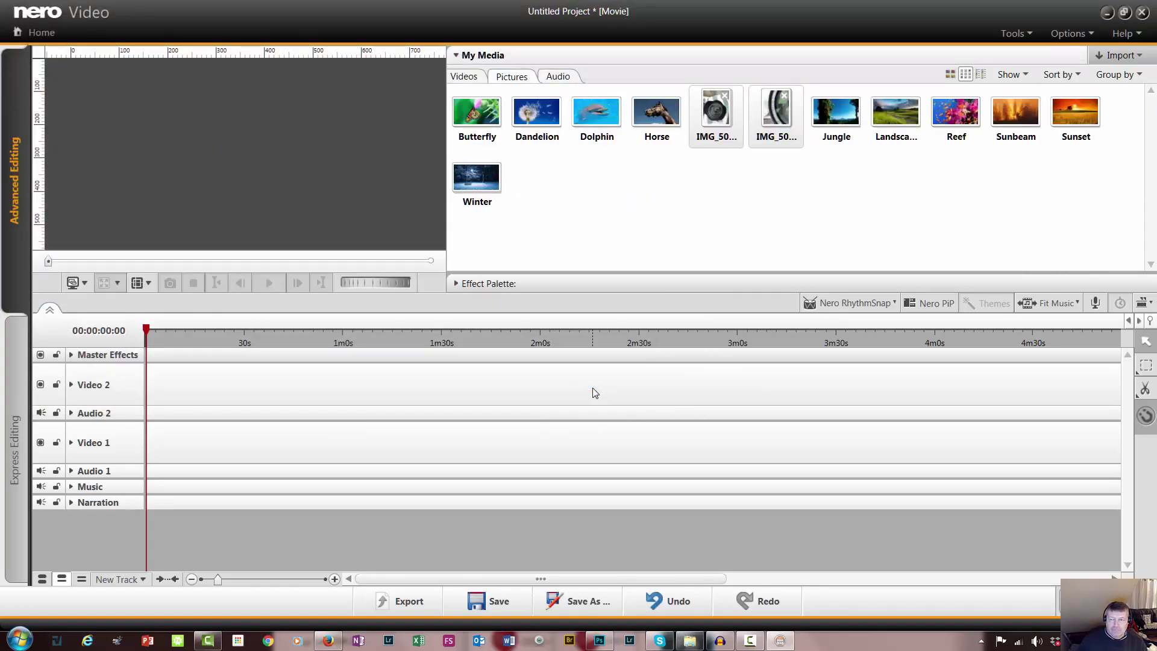
Check the videos, pictures and audio files in My Media for the imported items
left_click(472, 76)
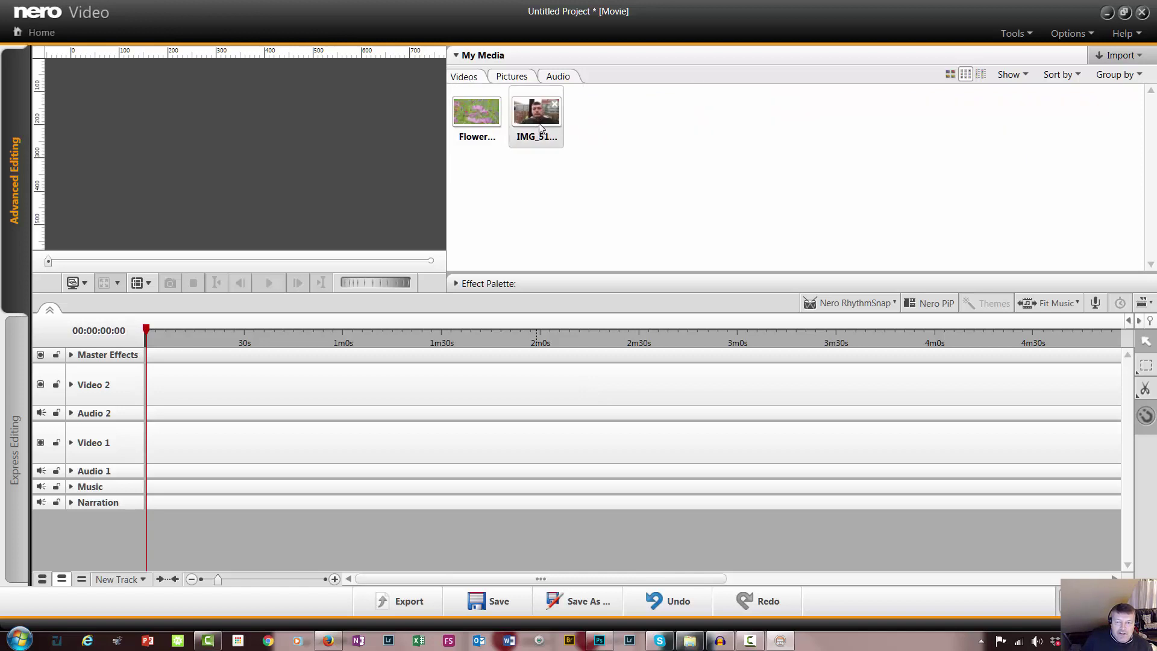
left_click(512, 76)
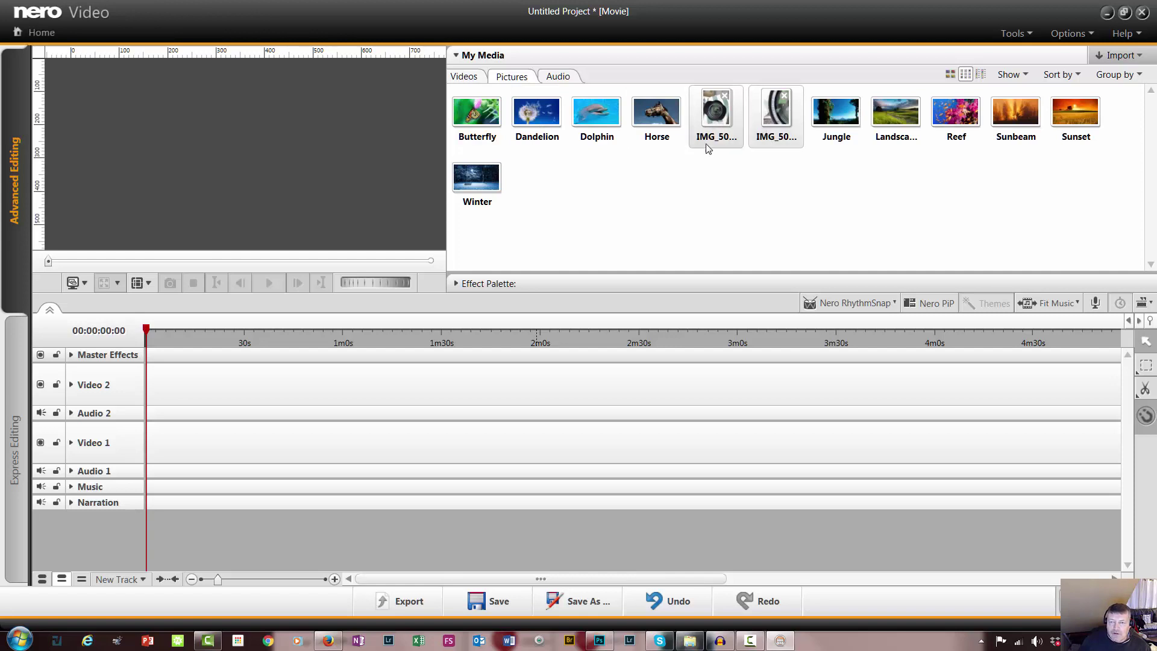
left_click(558, 77)
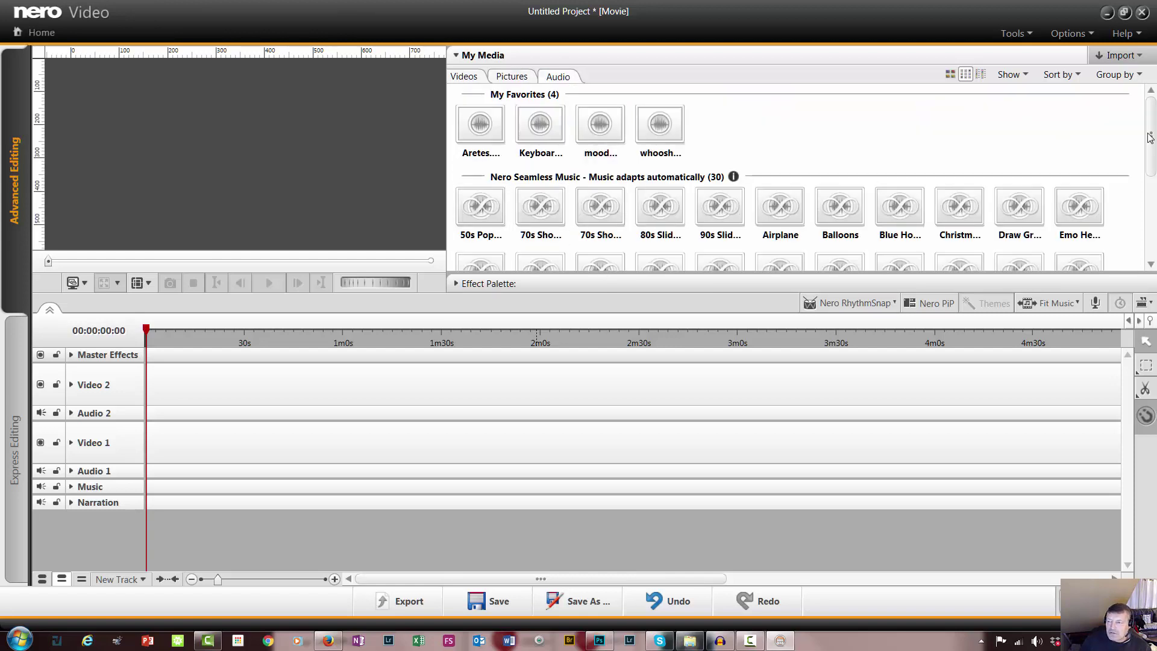
Place the imported Narration.mp3 at the start of the Audio 1 track and play a few seconds of it
left_click_drag(1149, 137, 1152, 239)
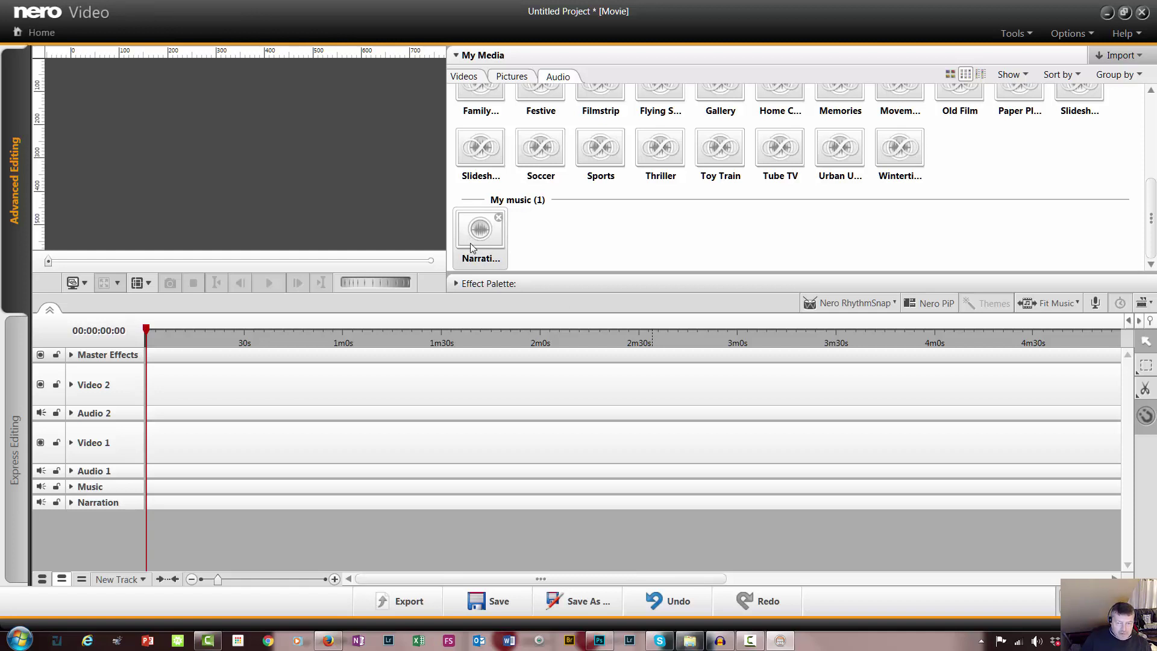
left_click_drag(476, 241, 118, 449)
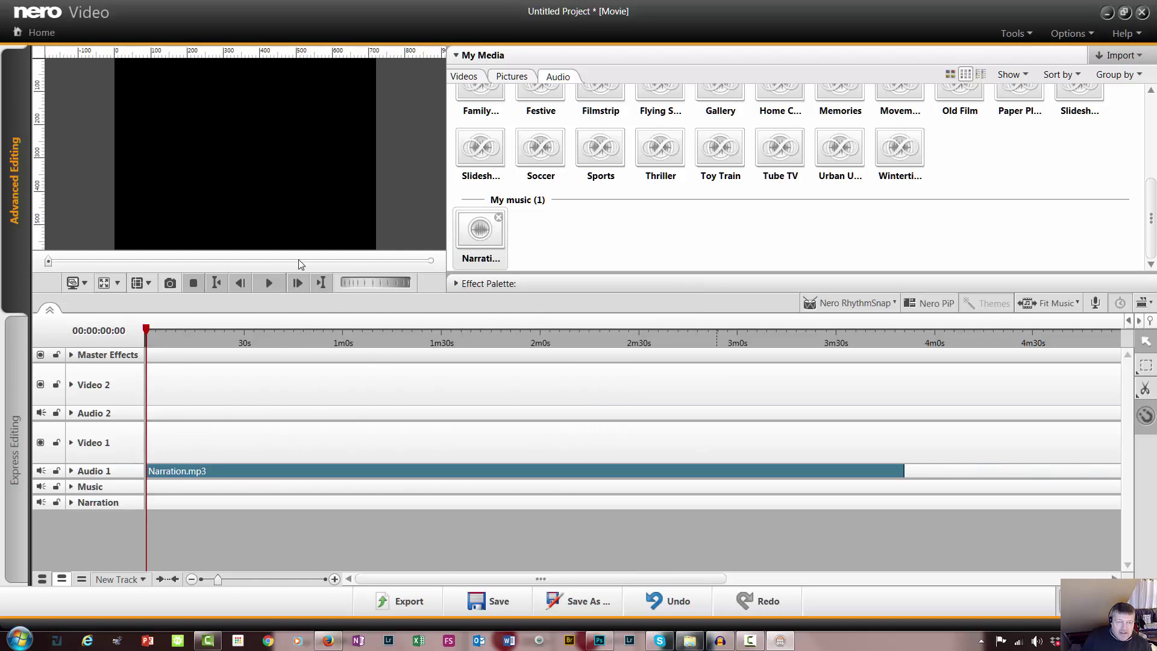
left_click(267, 285)
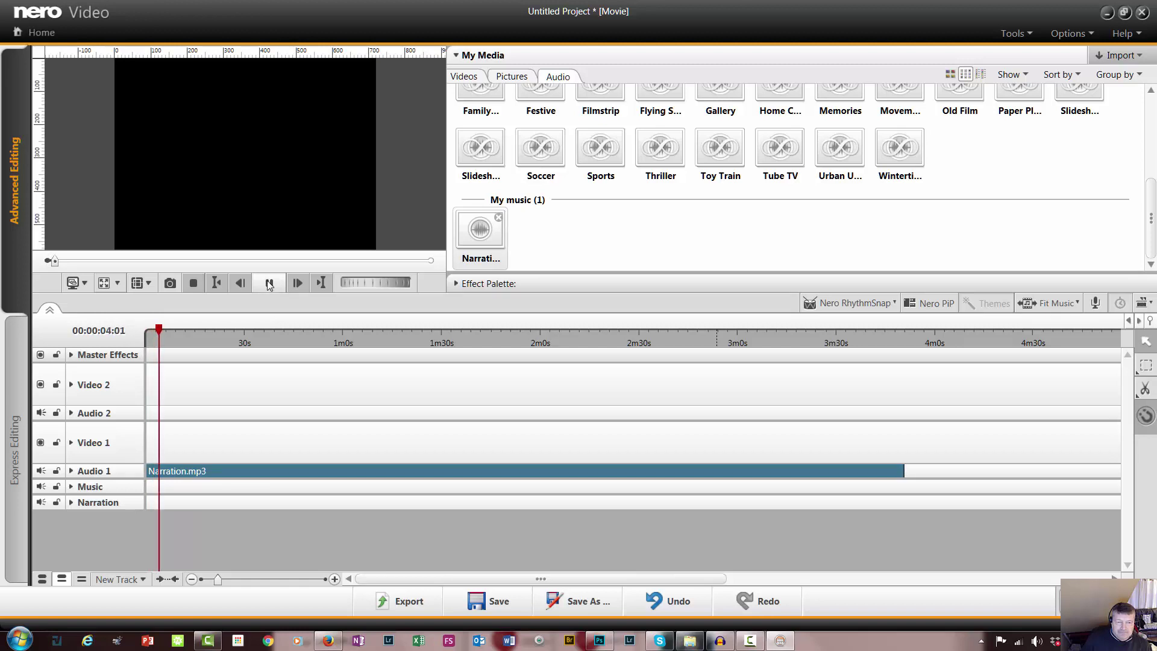
left_click(193, 284)
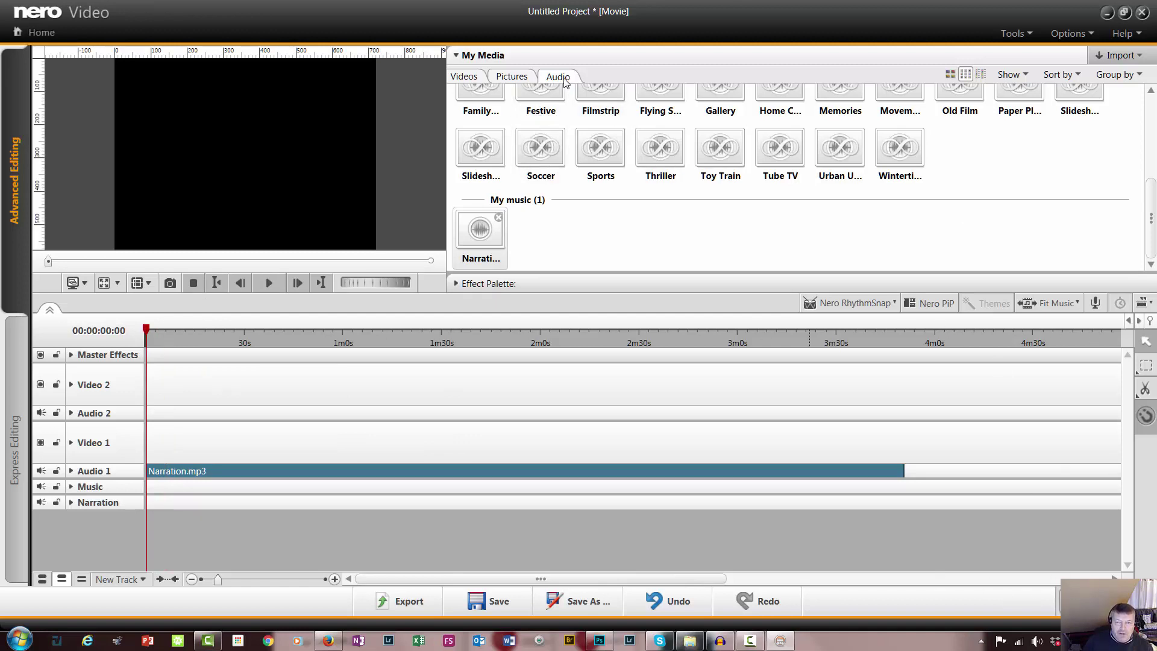
Place IMG_5102.MOV at the start of the Video 2 track, then enlarge and shift its picture to fill the preview frame
left_click(461, 79)
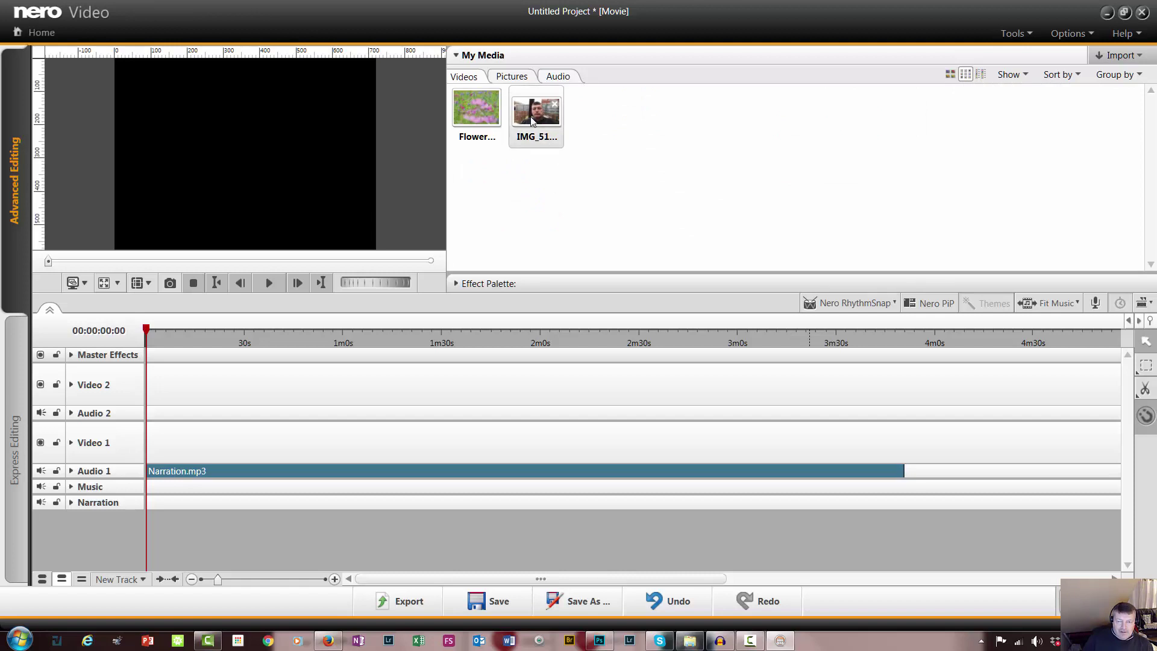
left_click_drag(532, 121, 124, 386)
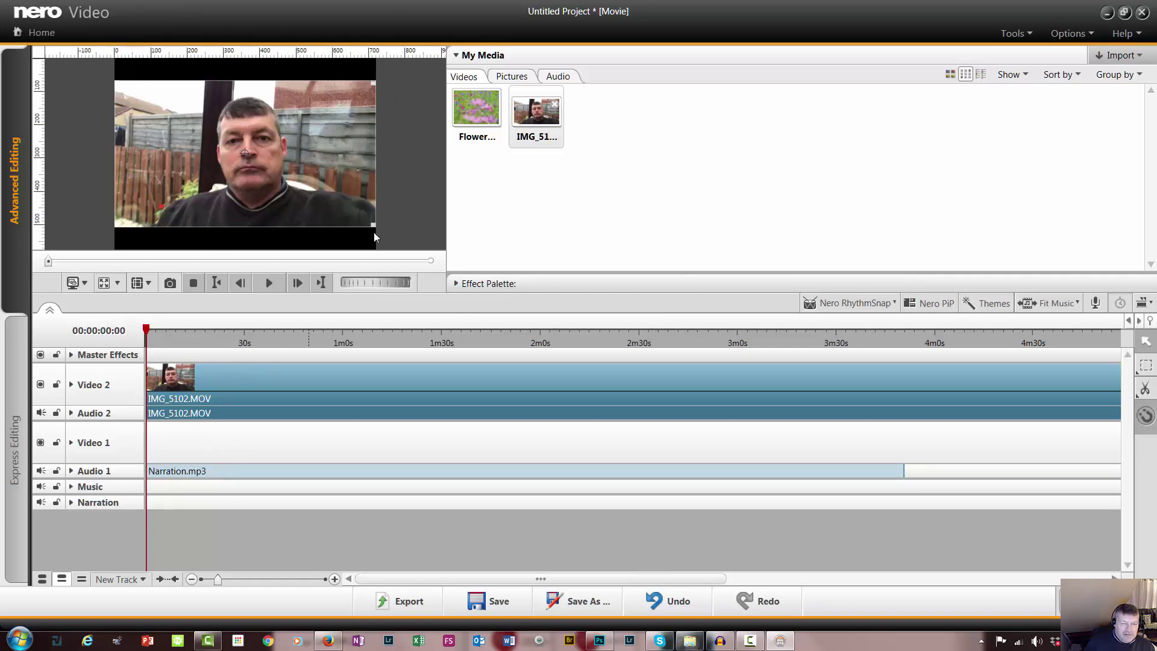
left_click_drag(374, 225, 381, 247)
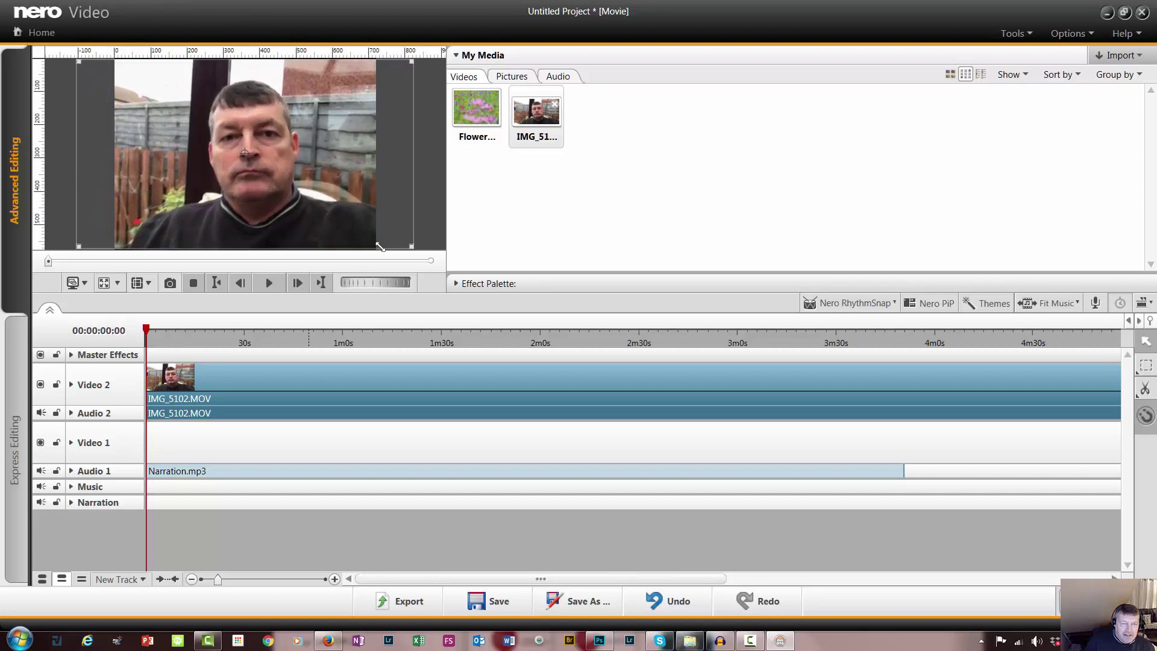
left_click_drag(318, 213, 288, 217)
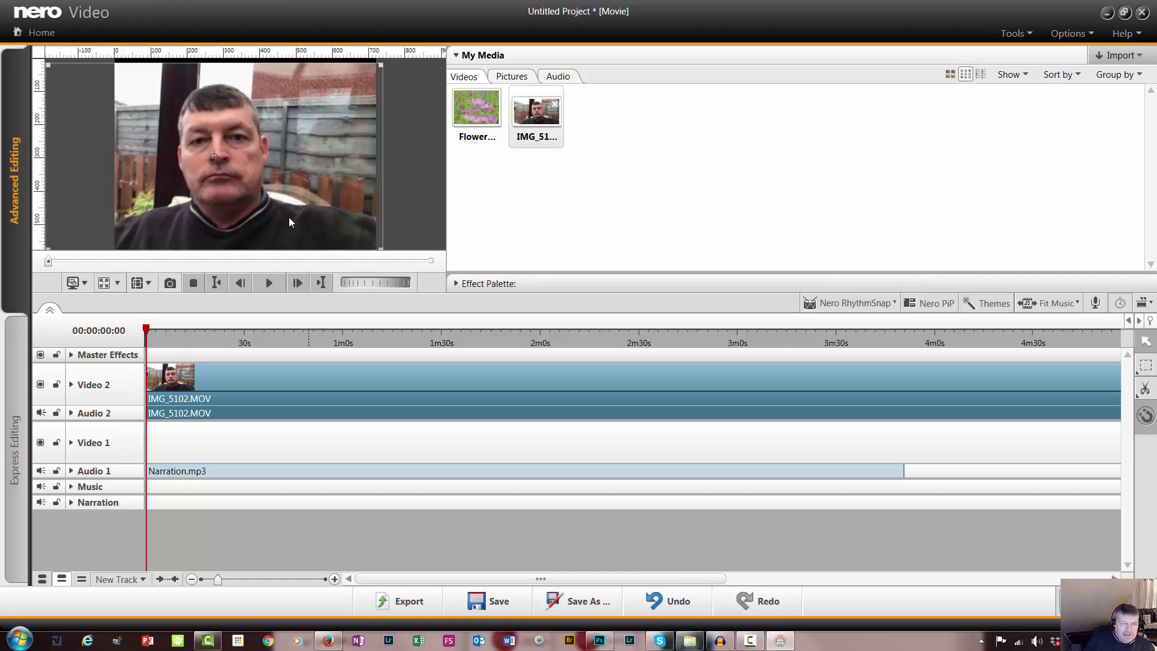
Play the movie and mute the Narration and Audio 1 tracks to hear only the IMG_5102.MOV sound
left_click(267, 286)
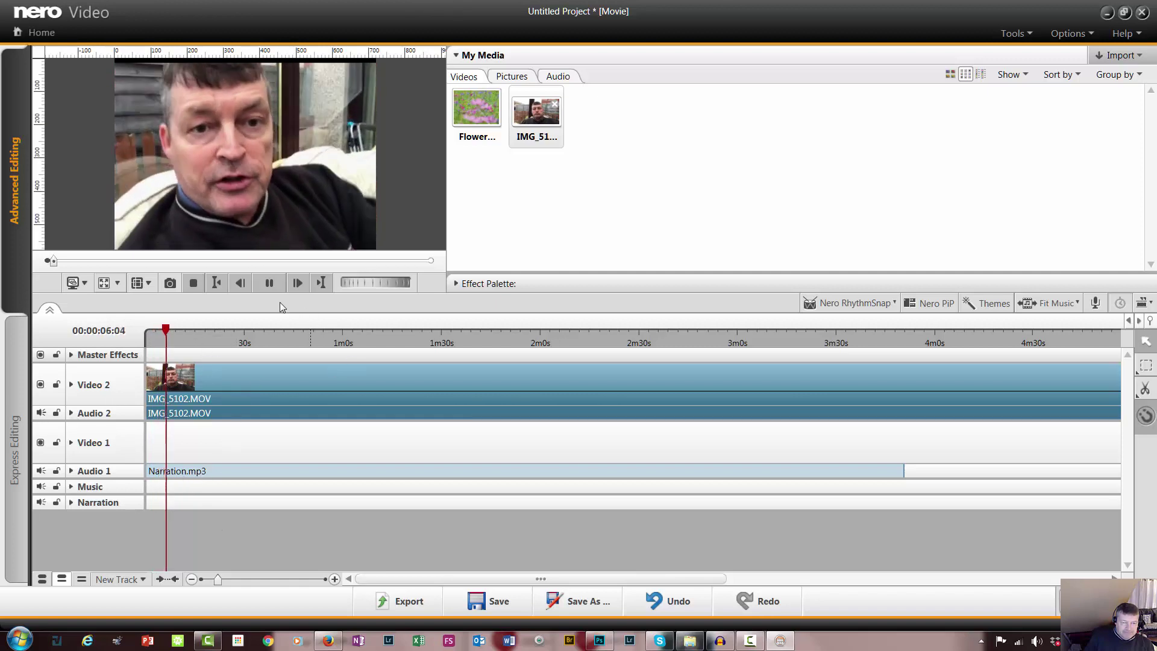
left_click(269, 283)
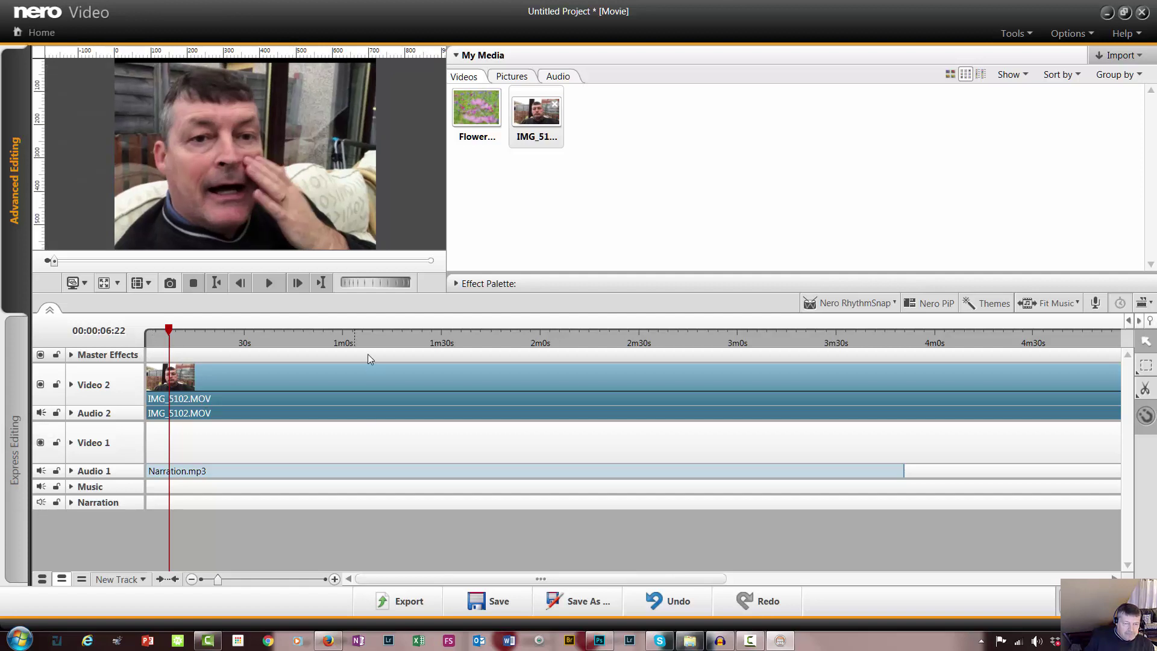
left_click(268, 290)
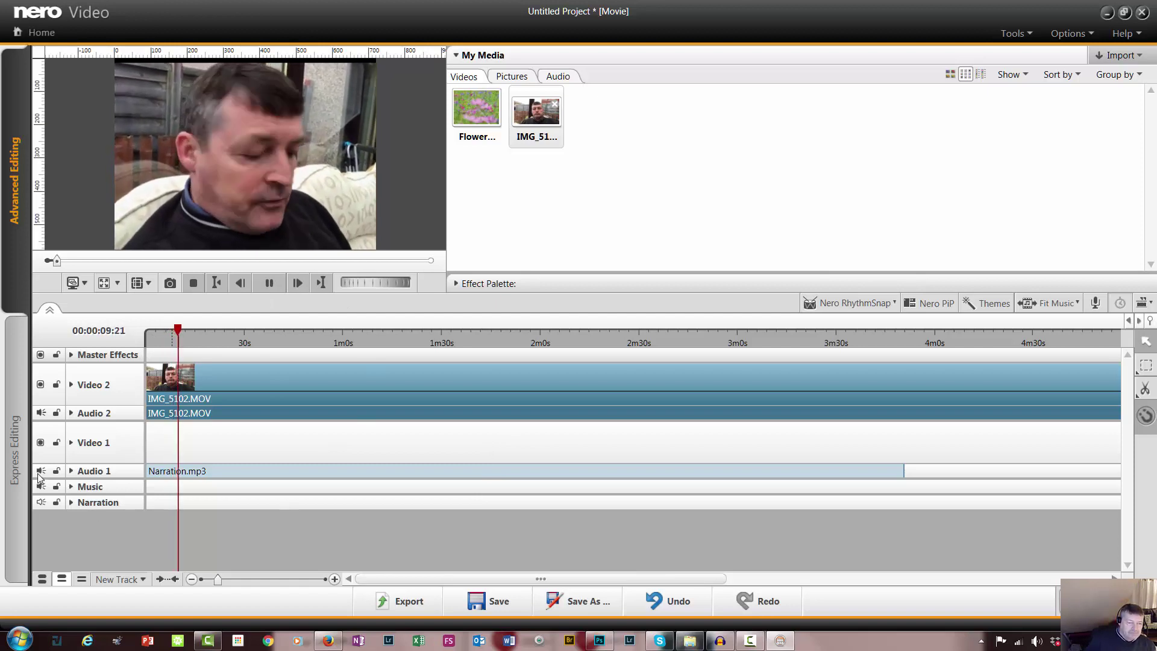
key("space")
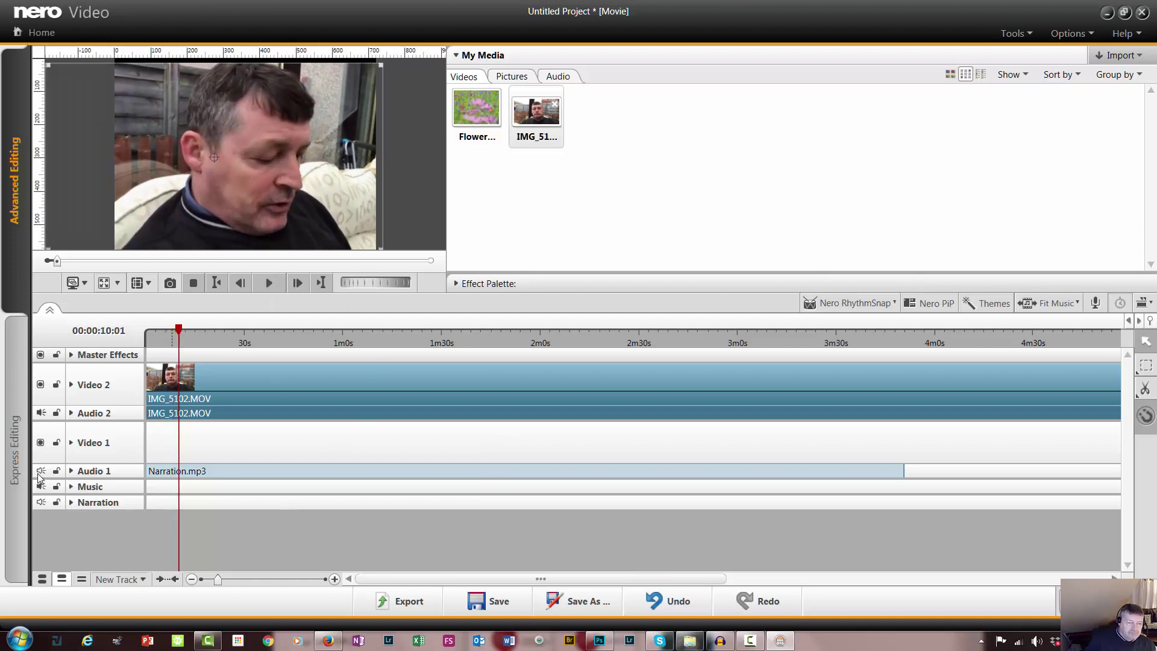
left_click(266, 288)
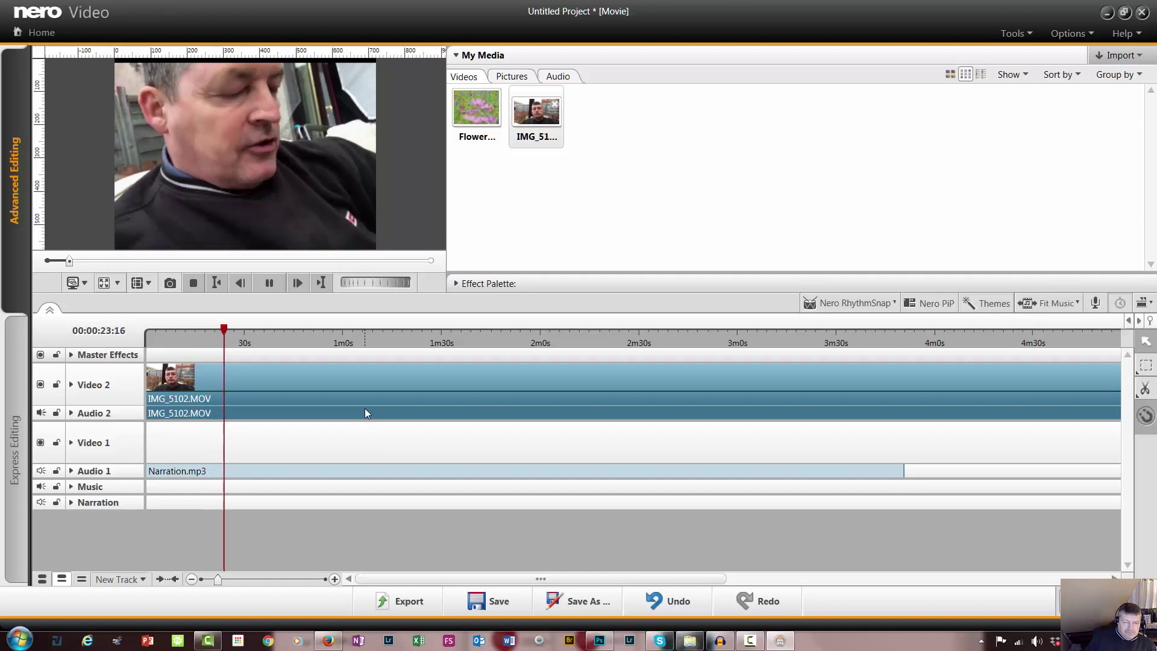
left_click(270, 283)
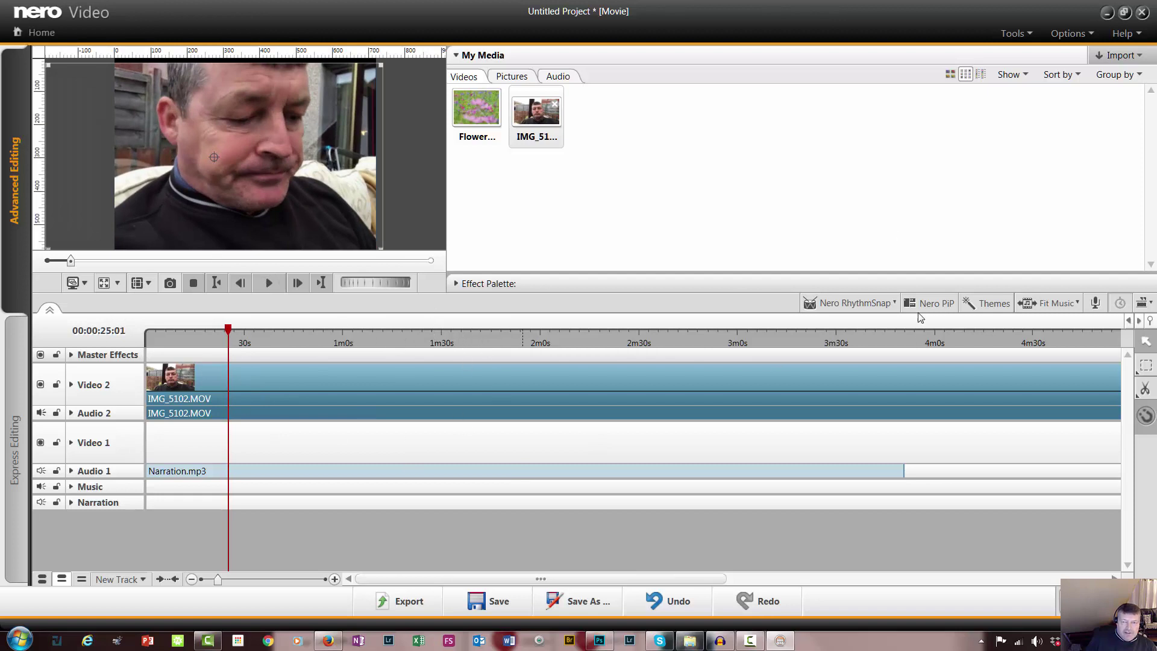
Place the picture IMG_5087.JPG on the Video 3 track at about 22 seconds and play a few seconds of the movie
left_click(523, 78)
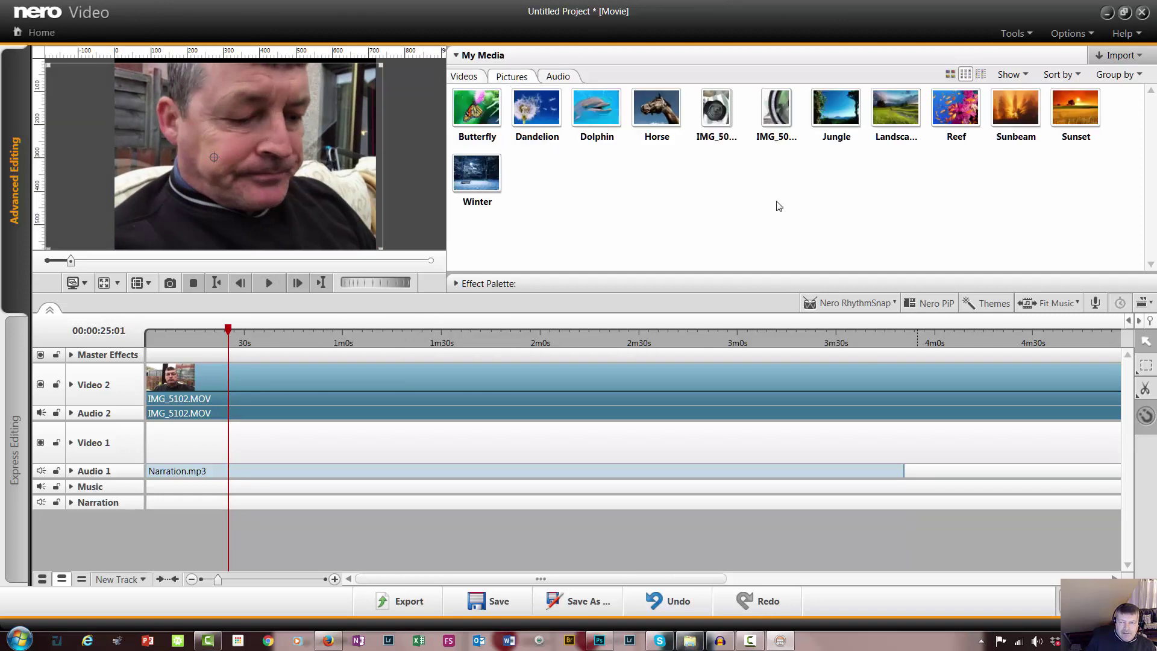
mouse_move(769, 114)
left_mouse_down()
mouse_move(768, 176)
mouse_move(716, 251)
mouse_move(602, 280)
mouse_move(561, 348)
mouse_move(567, 364)
mouse_move(637, 369)
mouse_move(524, 365)
left_mouse_up()
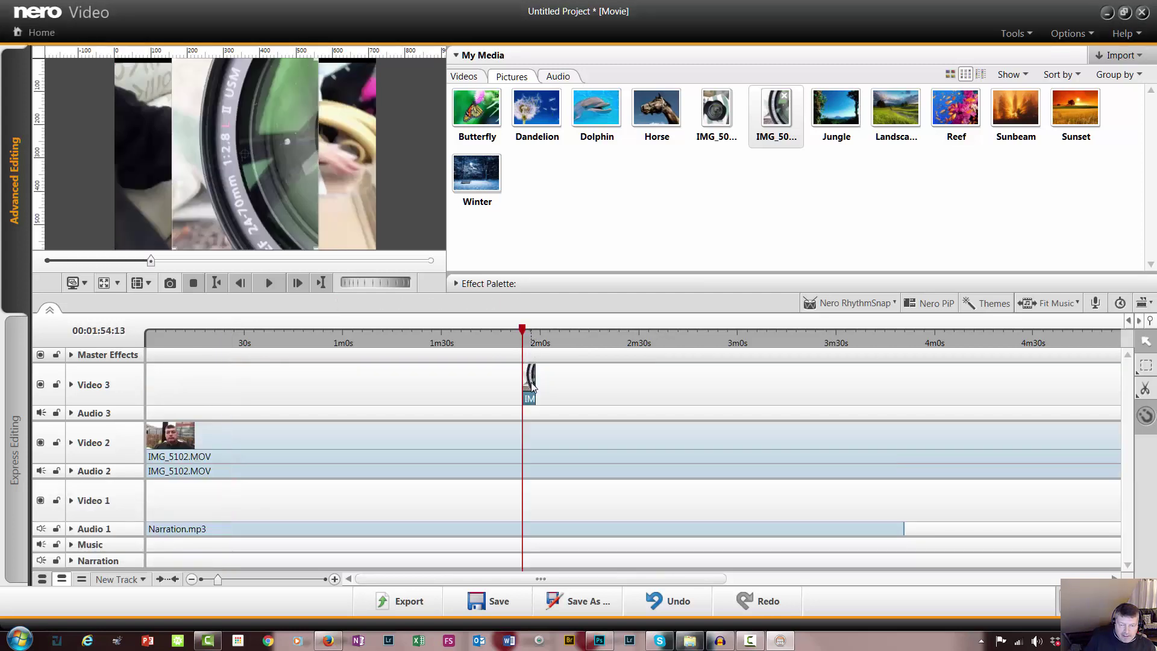
left_click_drag(530, 382, 227, 378)
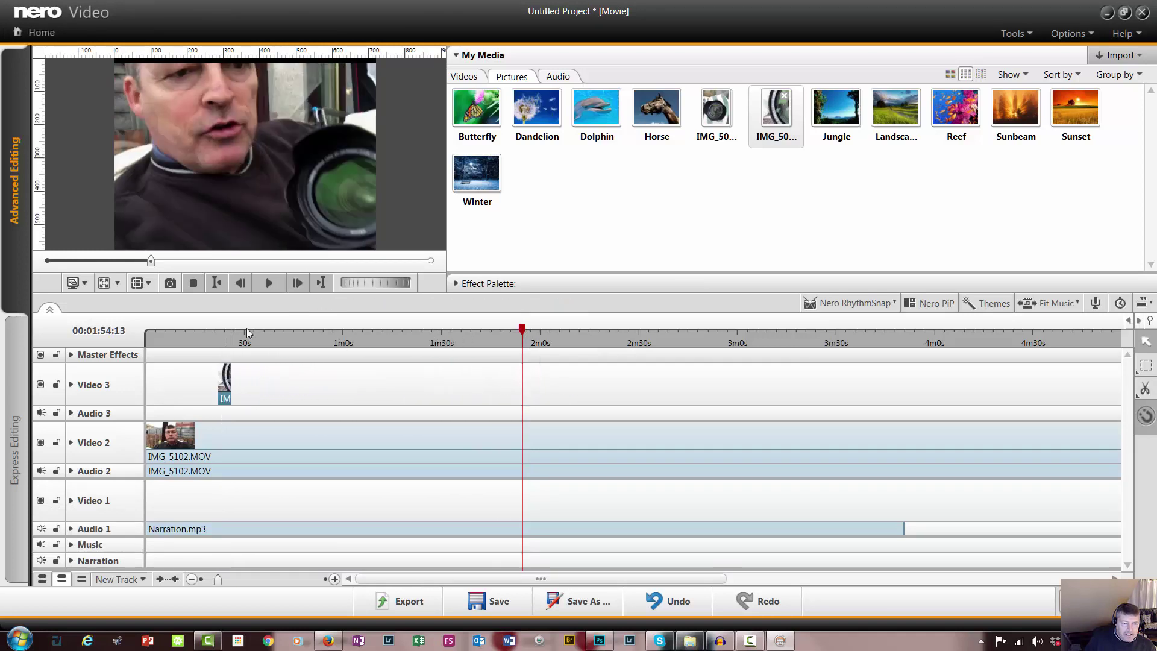
left_click(217, 285)
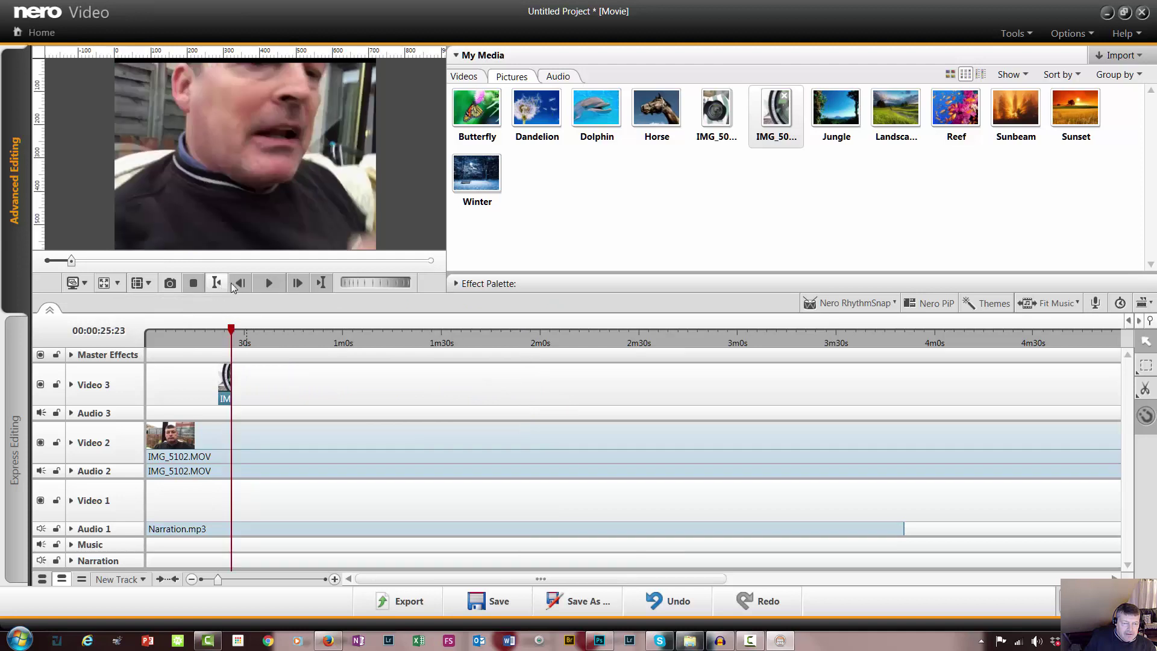
left_click(266, 289)
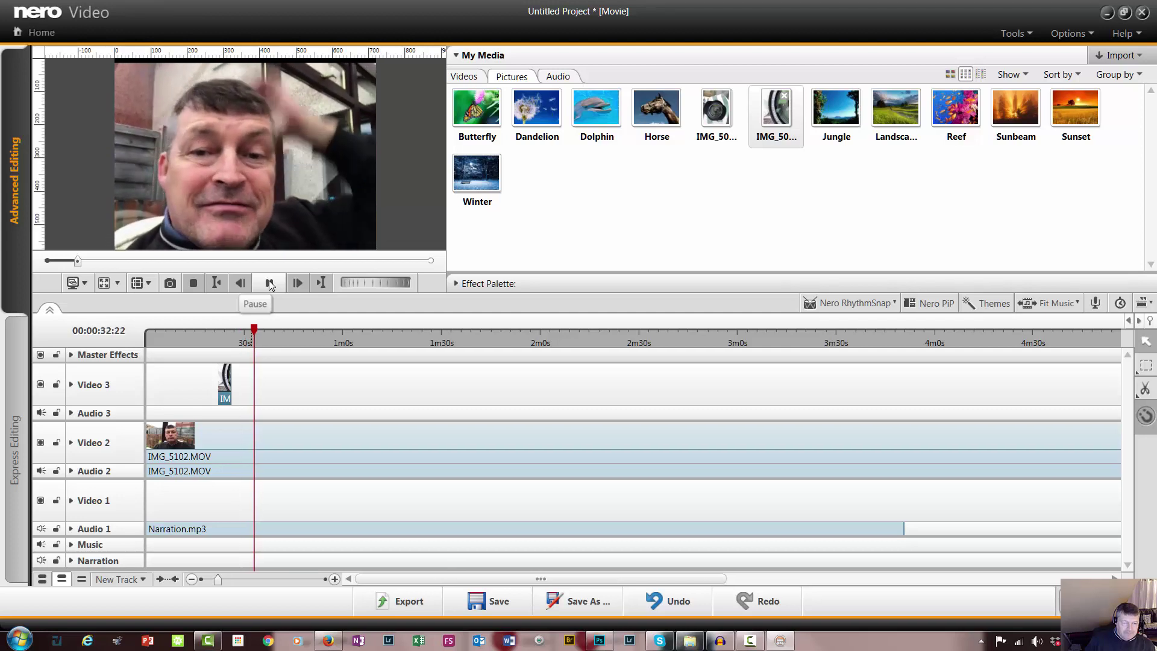
left_click(269, 285)
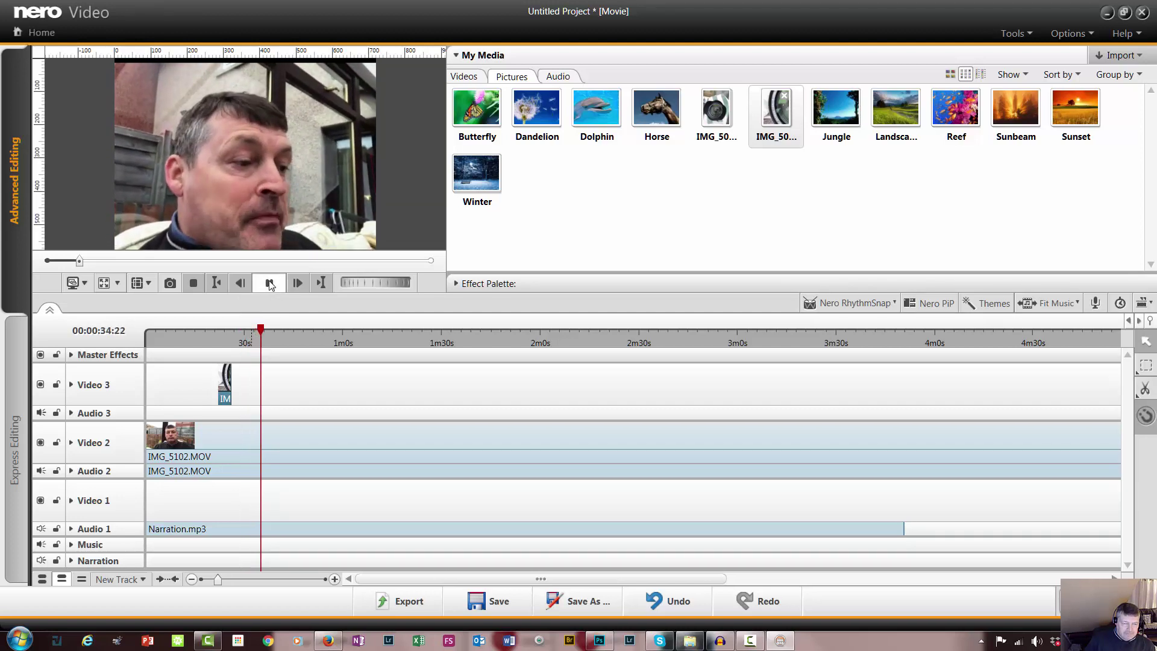
Shift IMG_5087.JPG to about 18 seconds on the Video 3 track and play the movie across it
left_click_drag(227, 378, 214, 380)
left_click(205, 340)
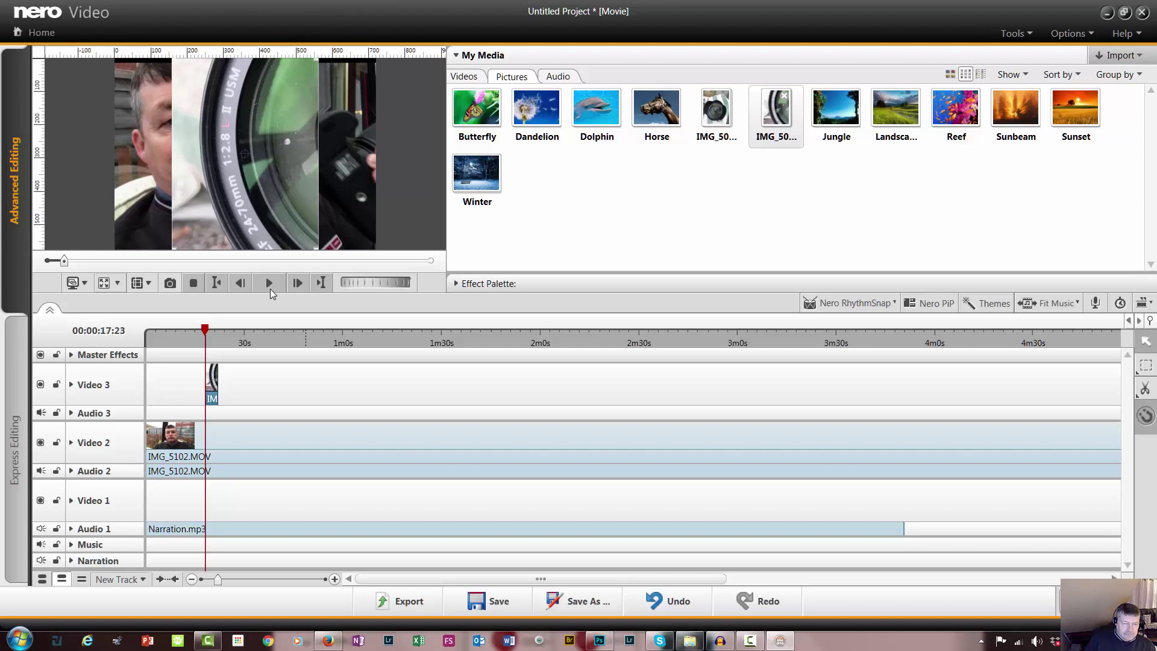
left_click(271, 293)
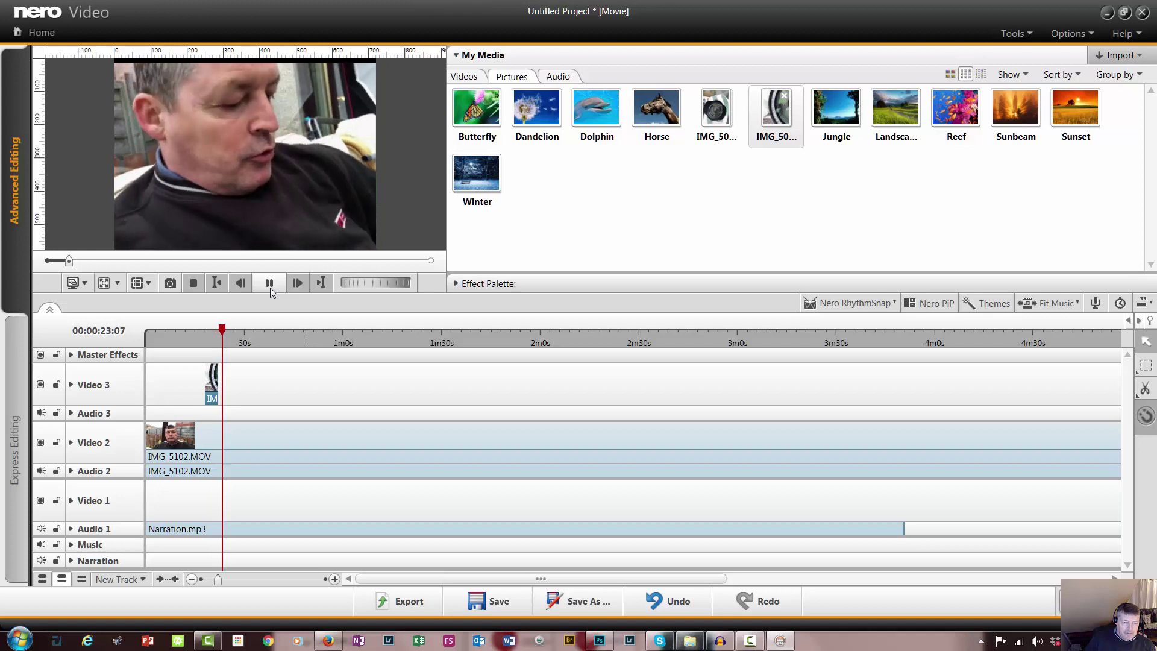
left_click(270, 293)
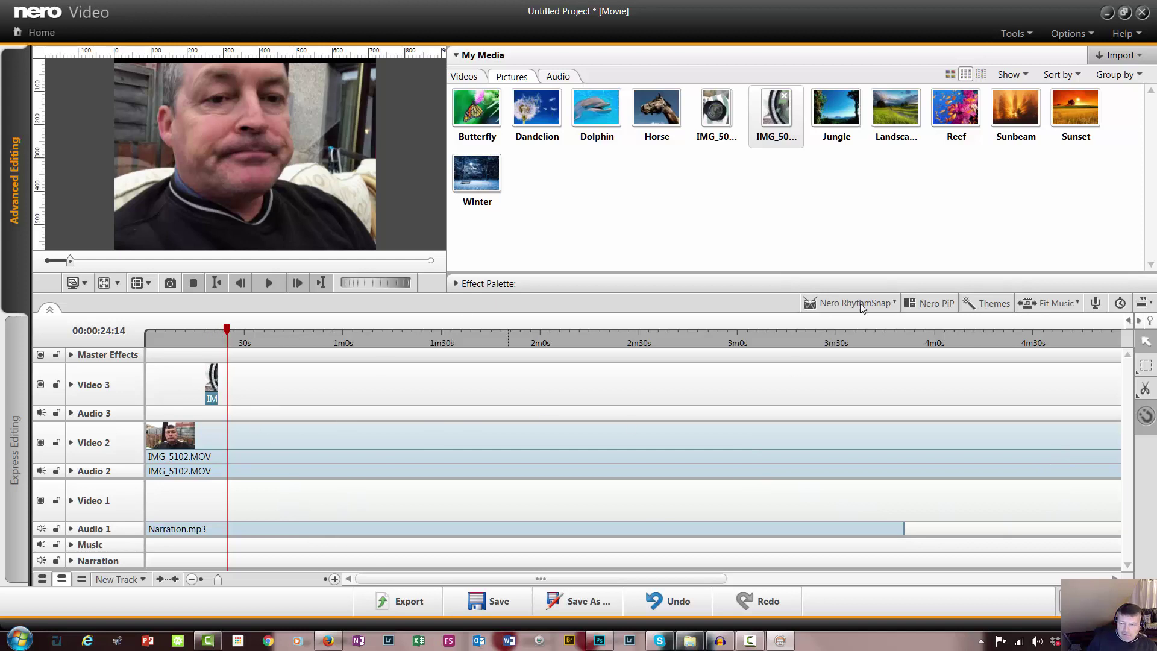
Move IMG_5087.JPG on the Video 3 track so that it starts at the playhead, 00:00:24:14
left_click(334, 579)
left_click(335, 579)
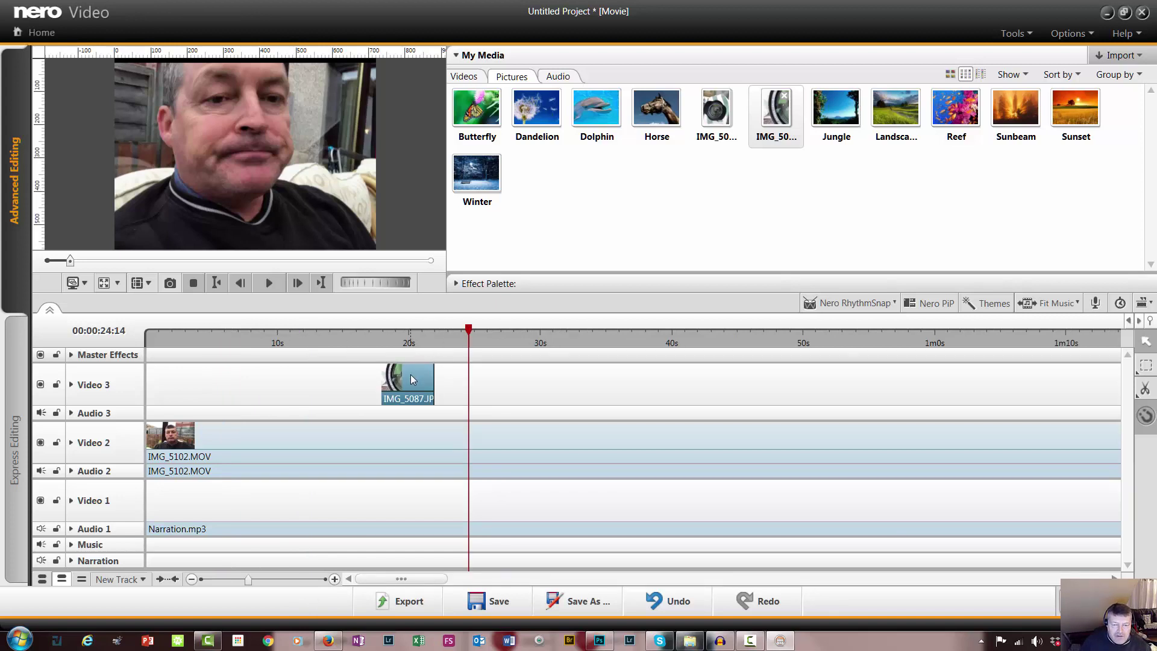
left_click_drag(410, 375, 501, 387)
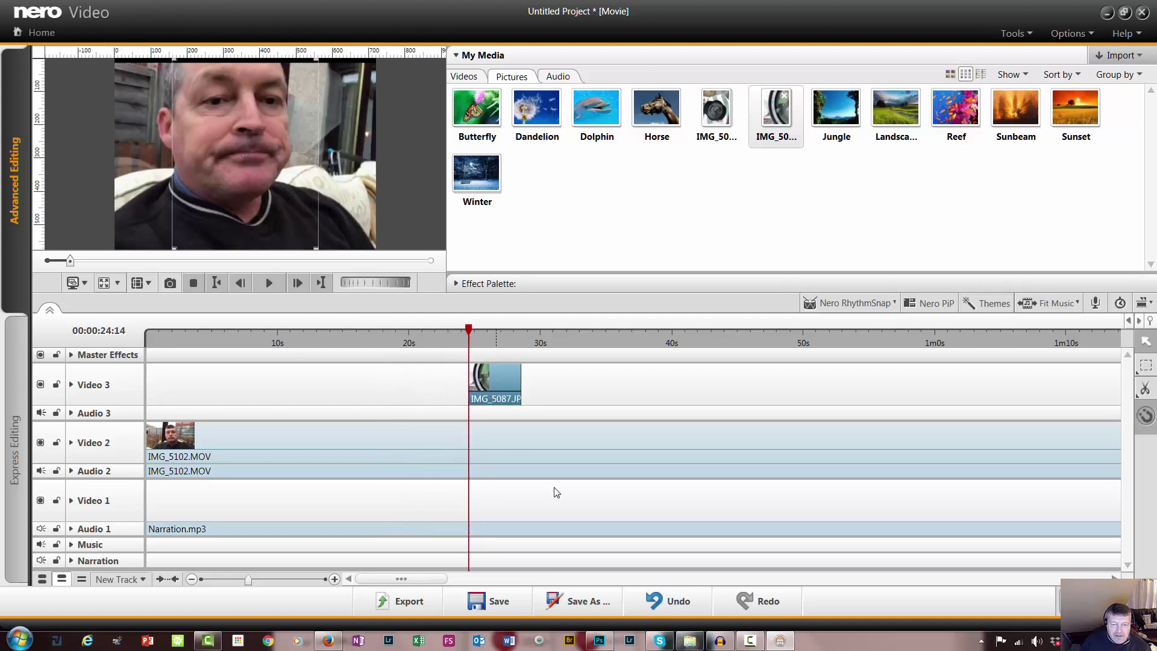
Set the length of the IMG_5087.JPG picture clip to 6 seconds
double_click(499, 373)
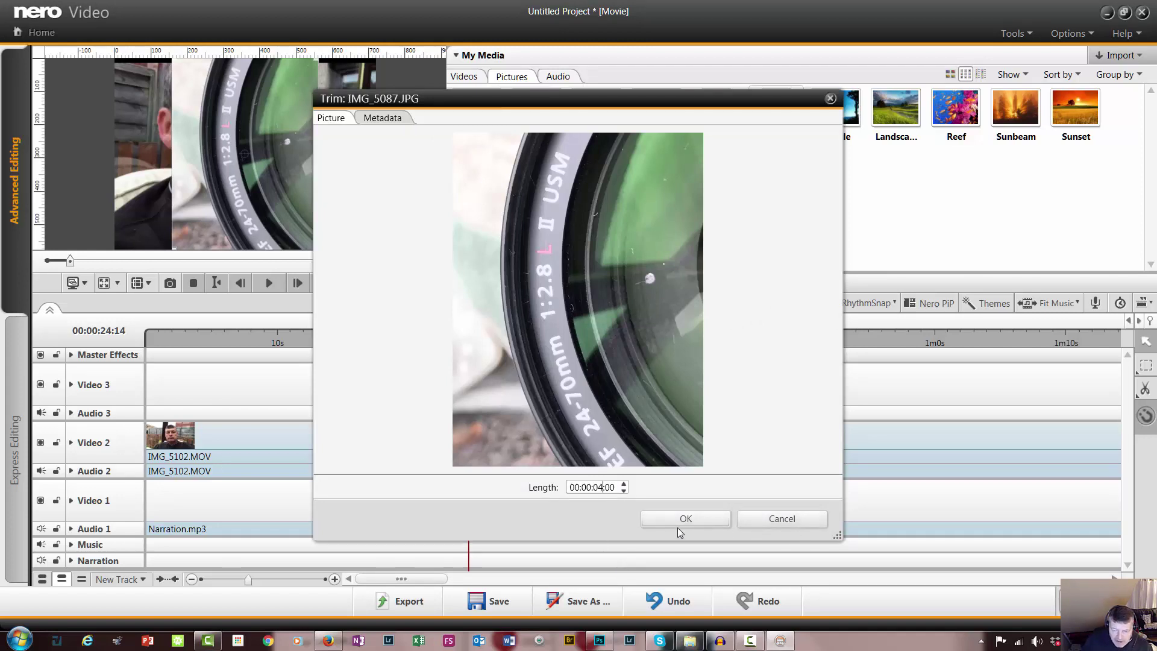
key("BackSpace")
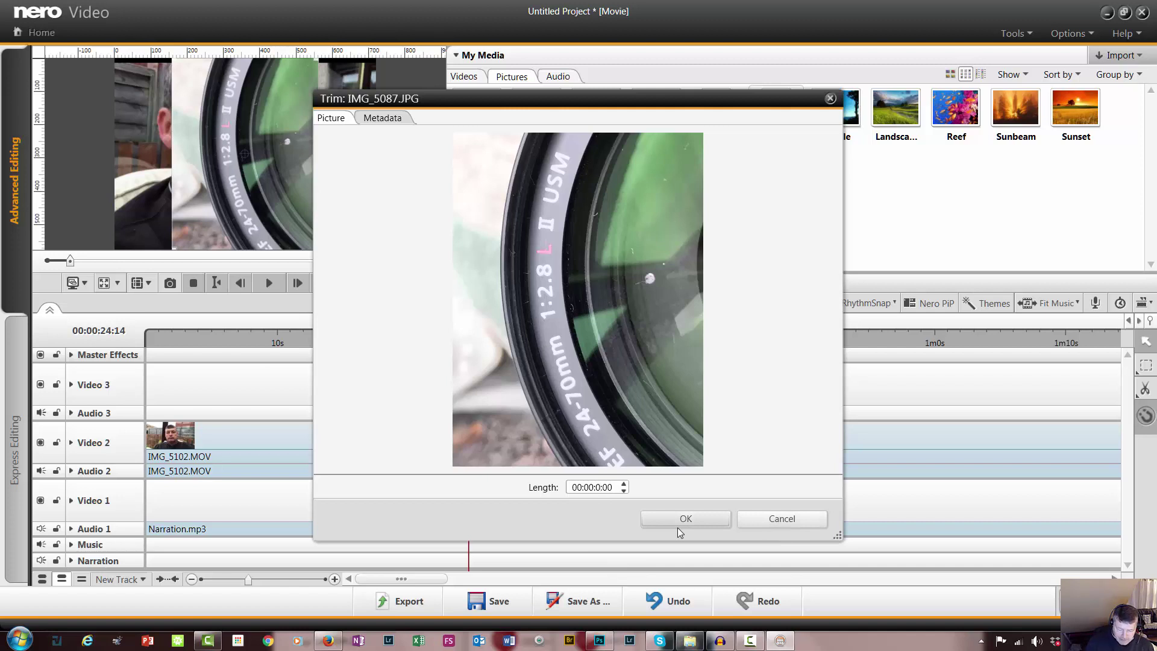
type("6")
left_click(678, 522)
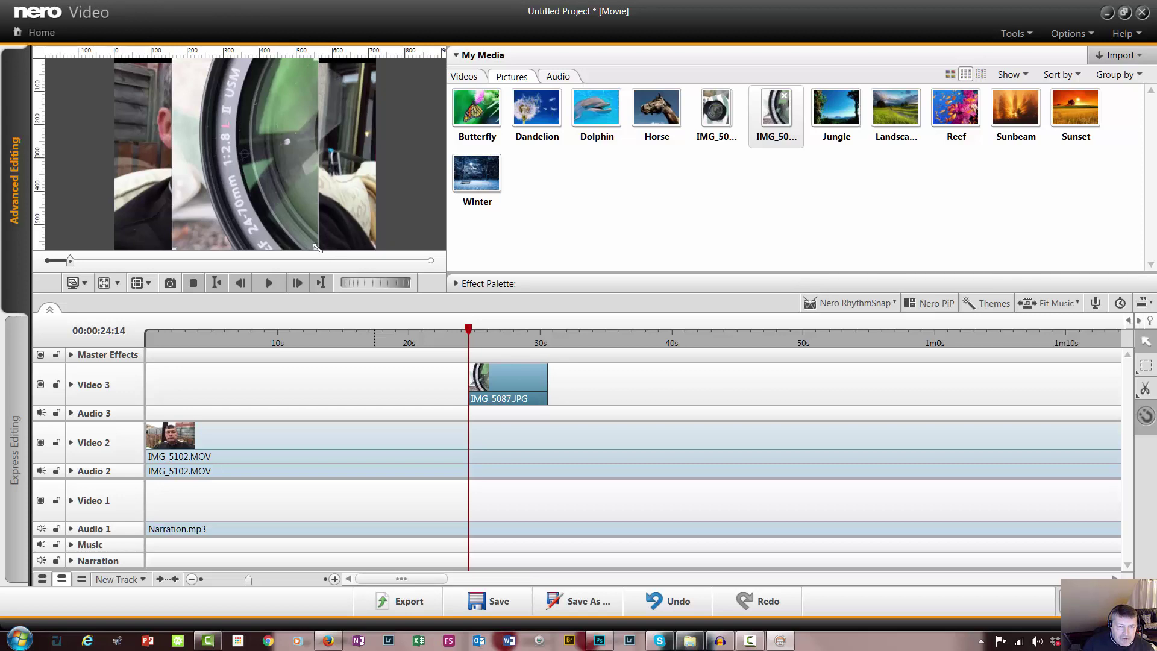
Rotate IMG_5087.JPG 90° clockwise in the preview and, after adding a horizontal guide at its upper edge, enlarge it to fill the frame
left_click_drag(318, 247, 297, 223)
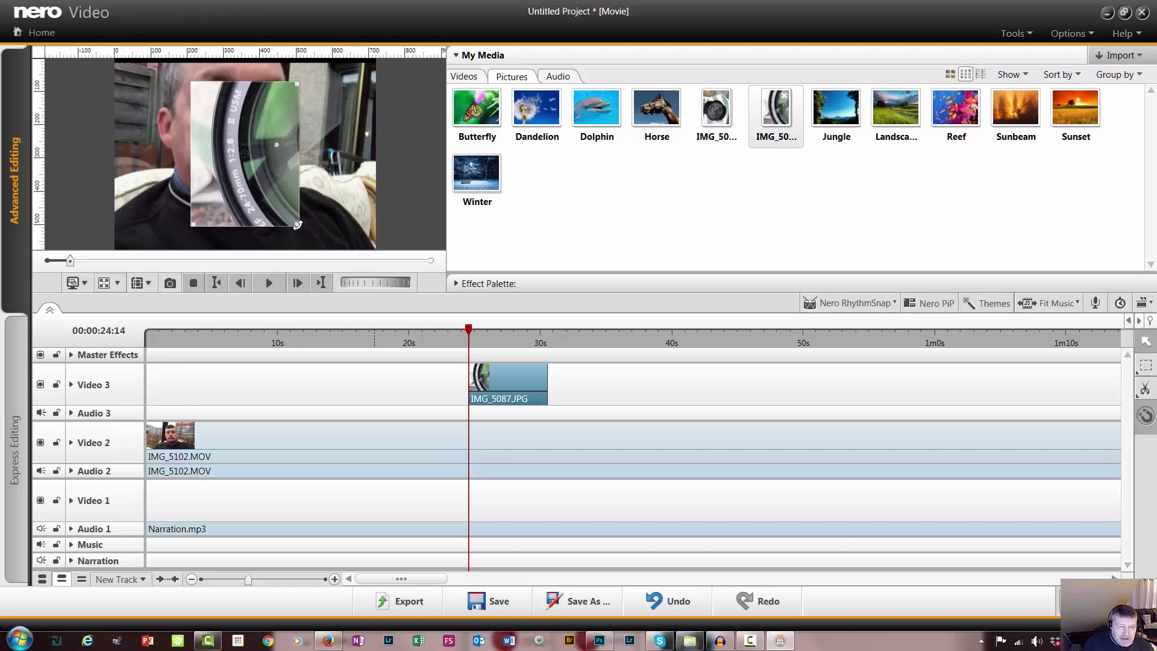
left_click_drag(298, 225, 164, 212)
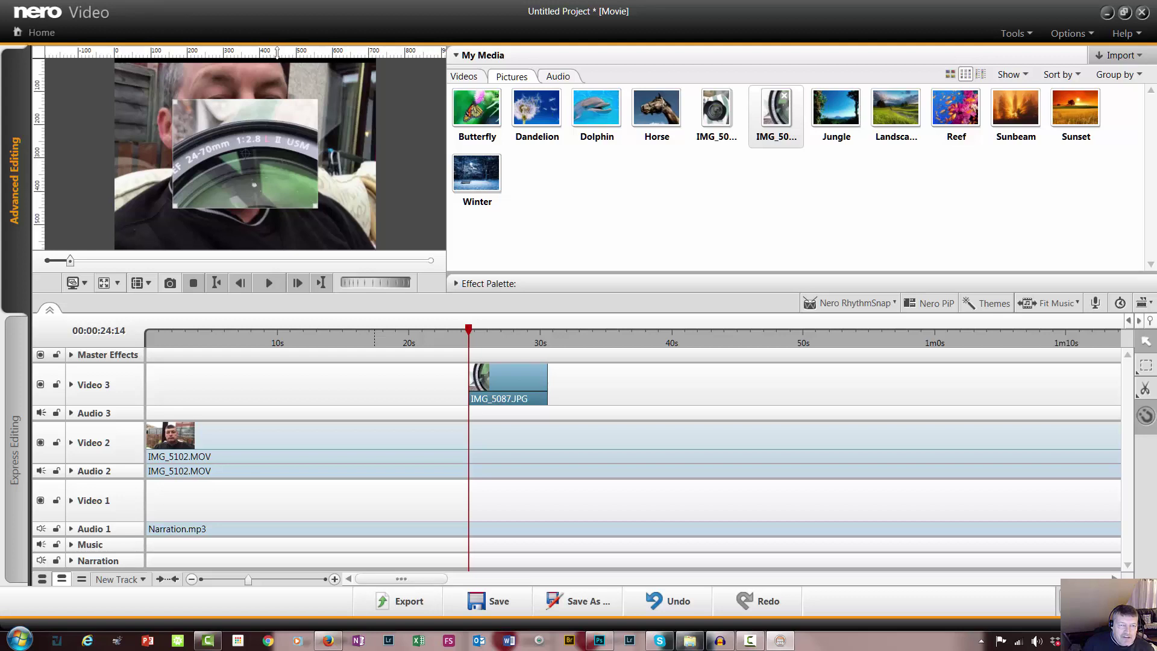
left_click_drag(277, 52, 269, 98)
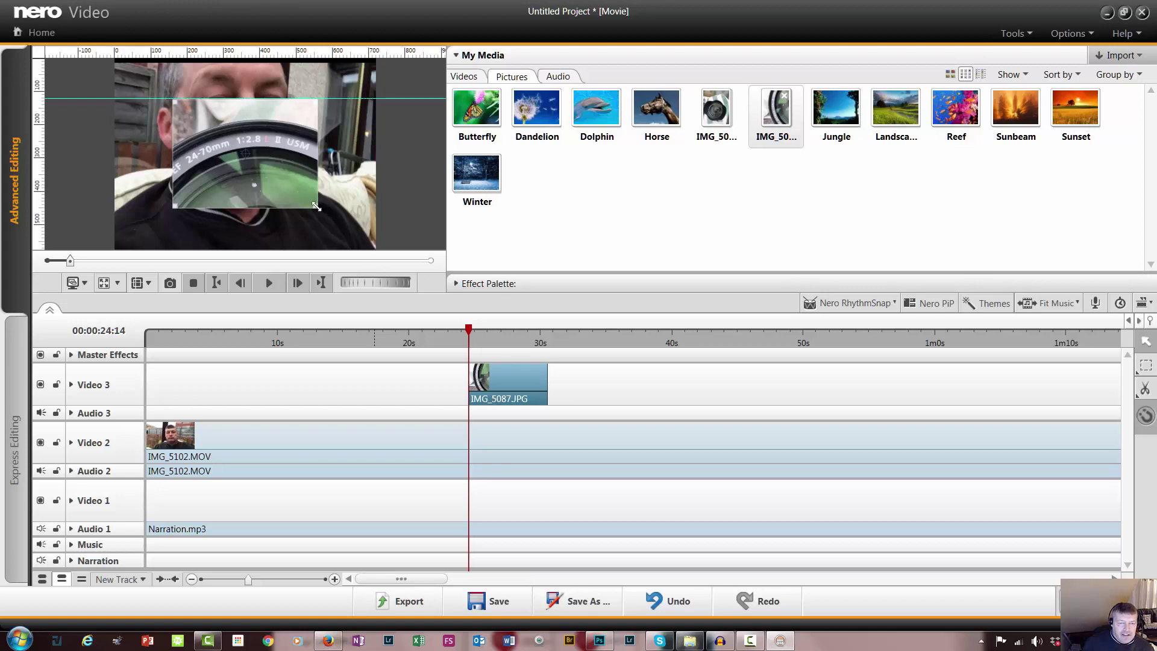
left_click_drag(316, 206, 376, 264)
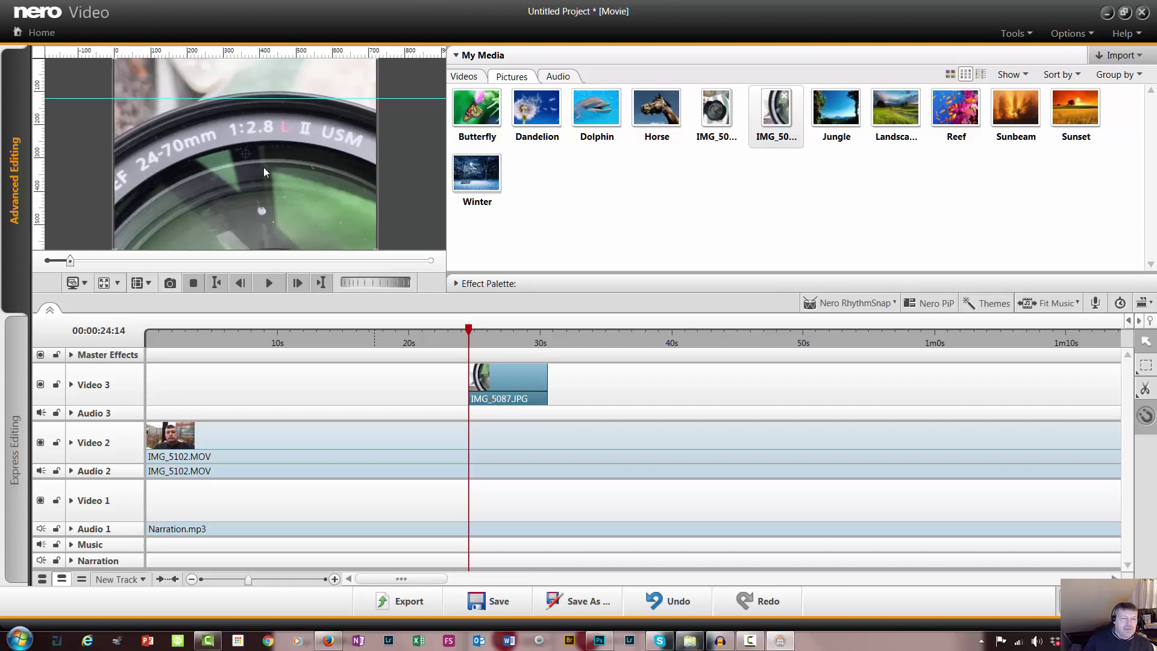
Play the movie from about 20 seconds to check how the IMG_5087.JPG picture appears over the video
left_click(413, 342)
left_click(268, 288)
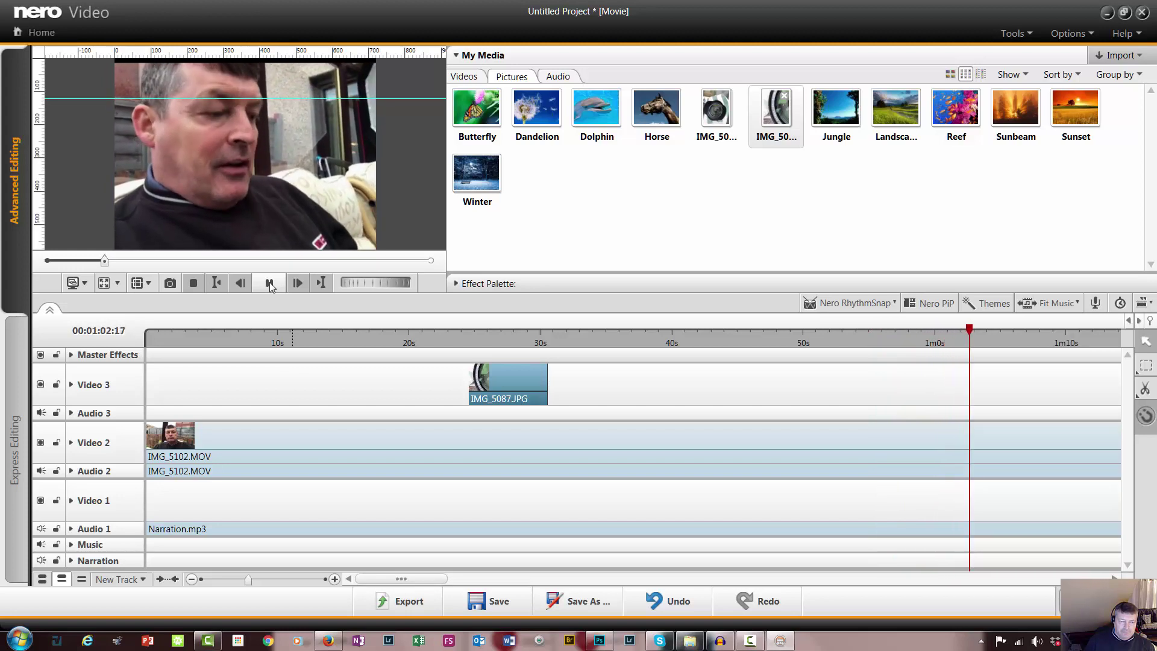
left_click(270, 284)
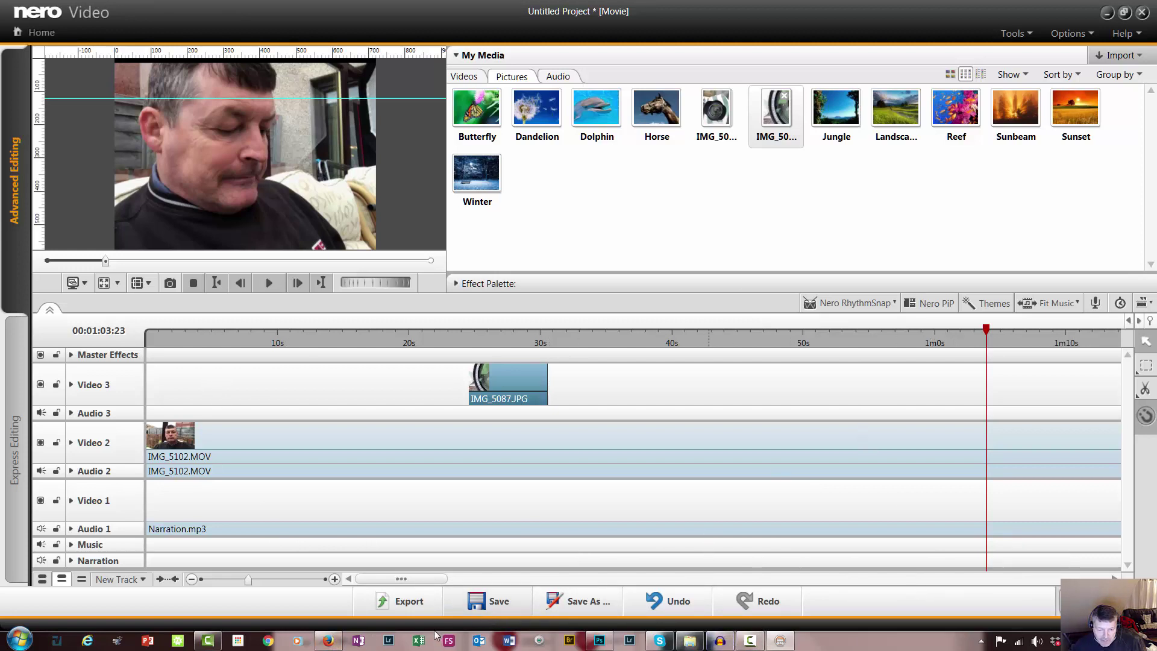
Switch to Freesound in Firefox and search for "smashing glass" sounds
left_click(329, 642)
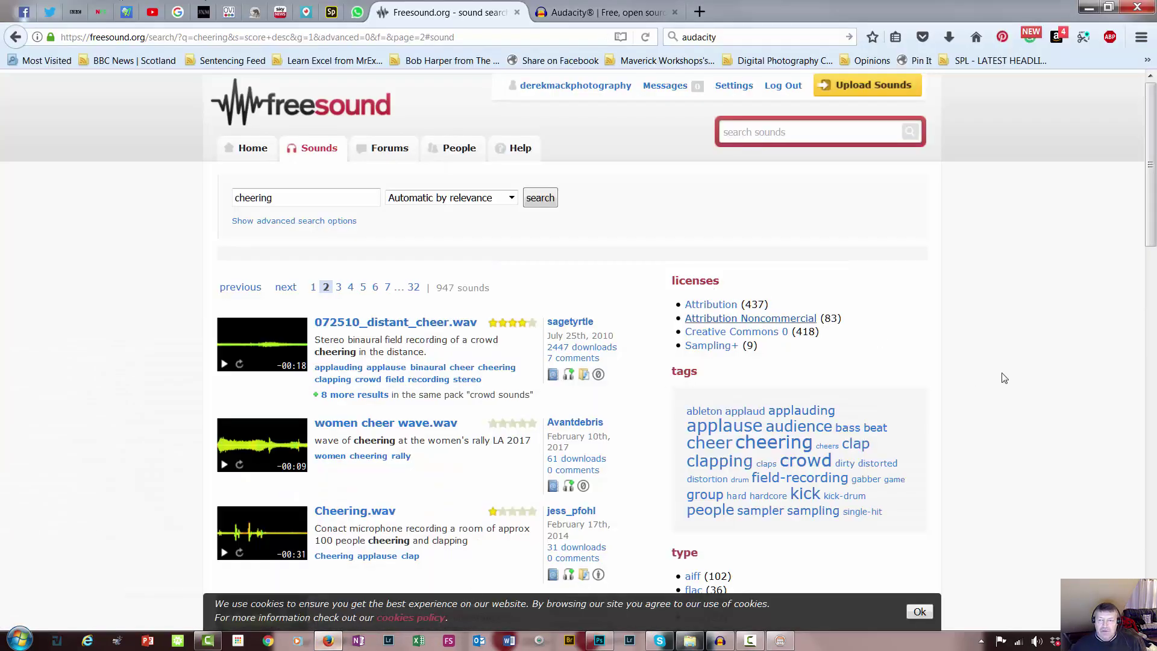
left_click(749, 134)
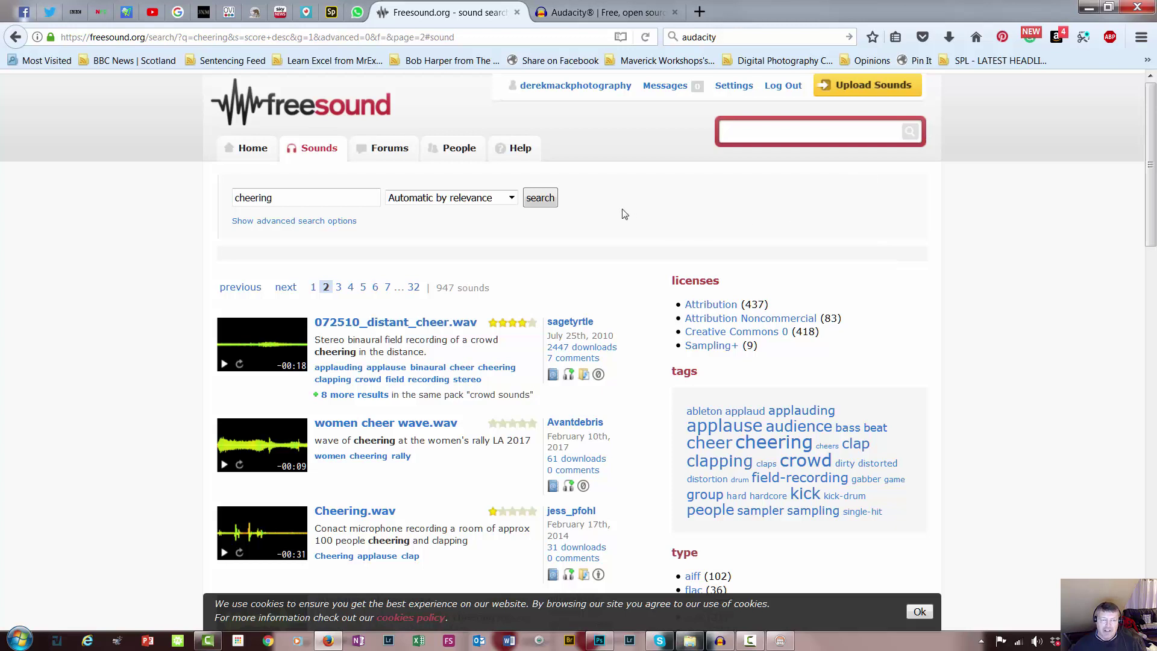
left_click(767, 137)
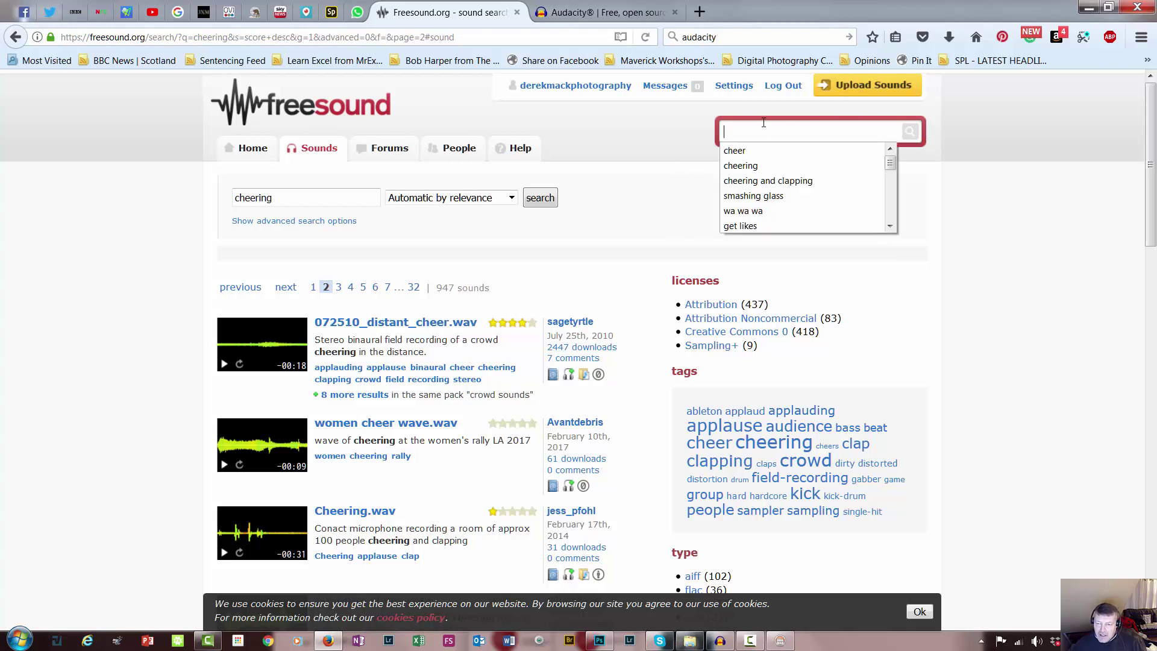
left_click(771, 198)
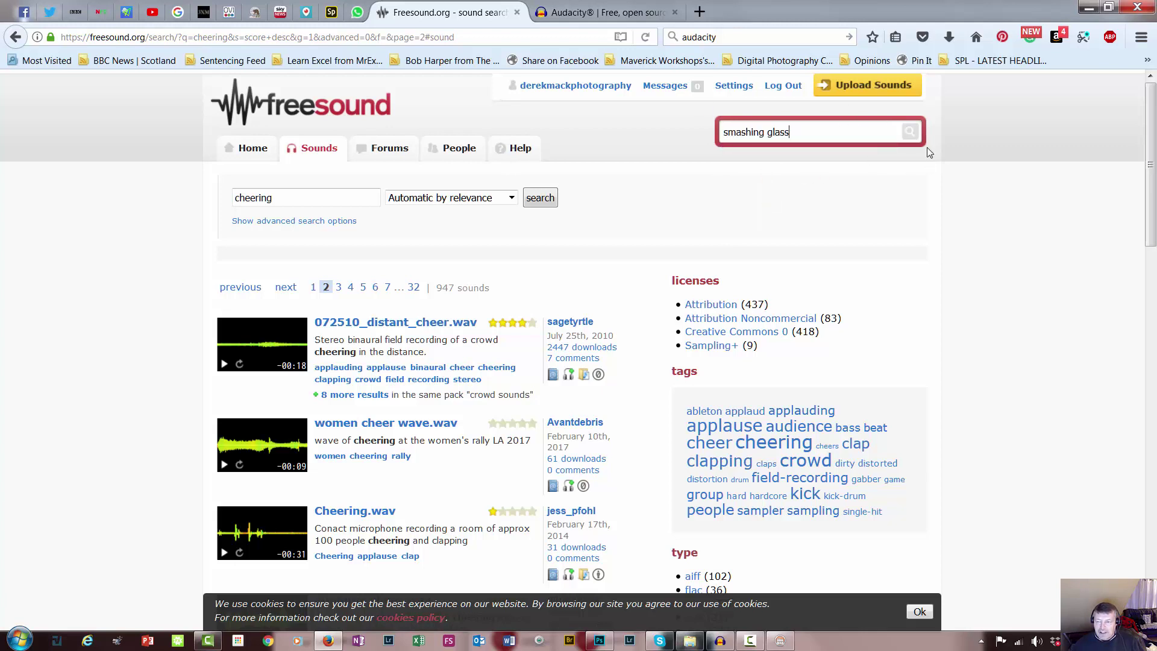
left_click(914, 133)
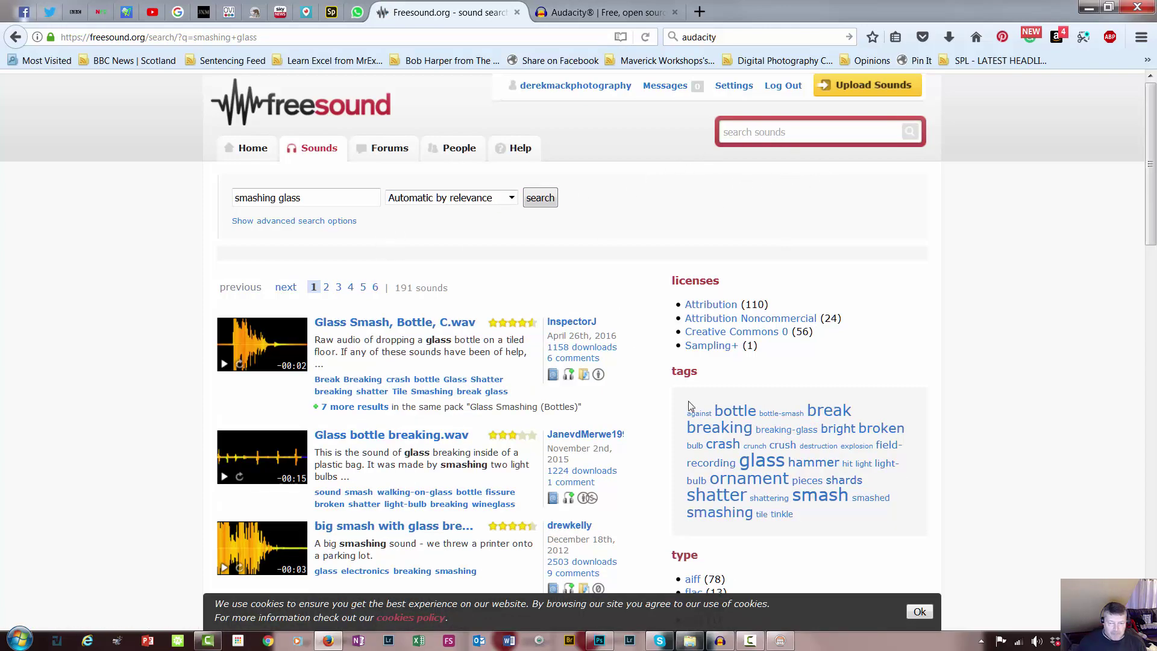
Download the sound Glass Smash, Bottle, C.wav from the search results, saving it as a file
scroll(1020, 388, "down", 20)
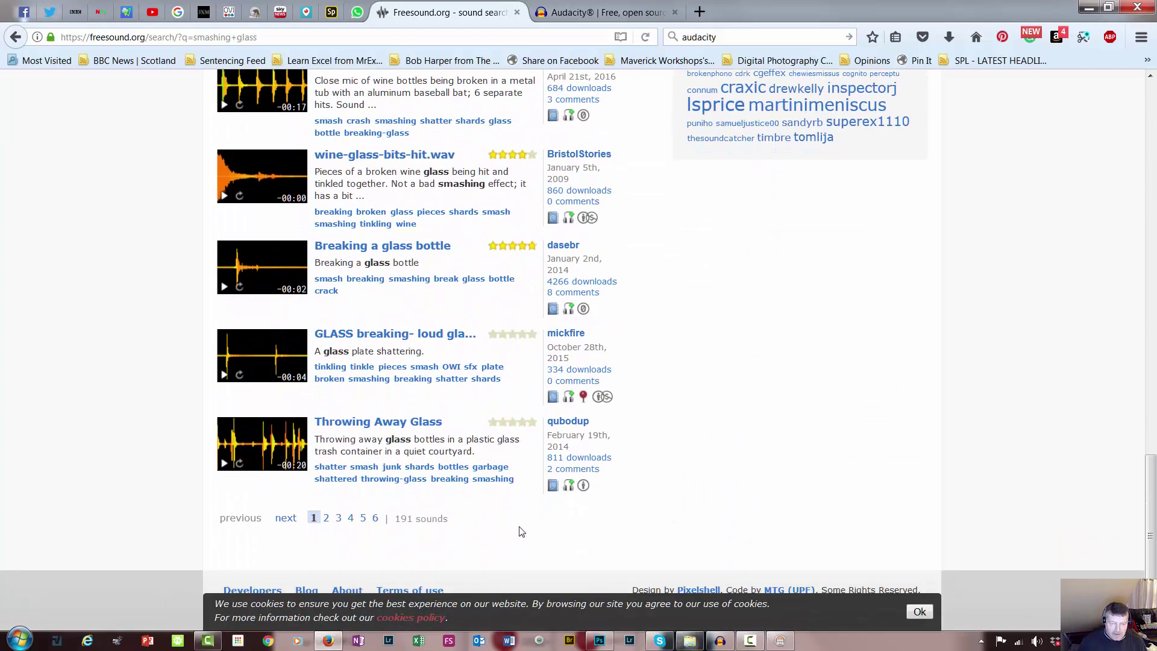
scroll(522, 531, "up", 20)
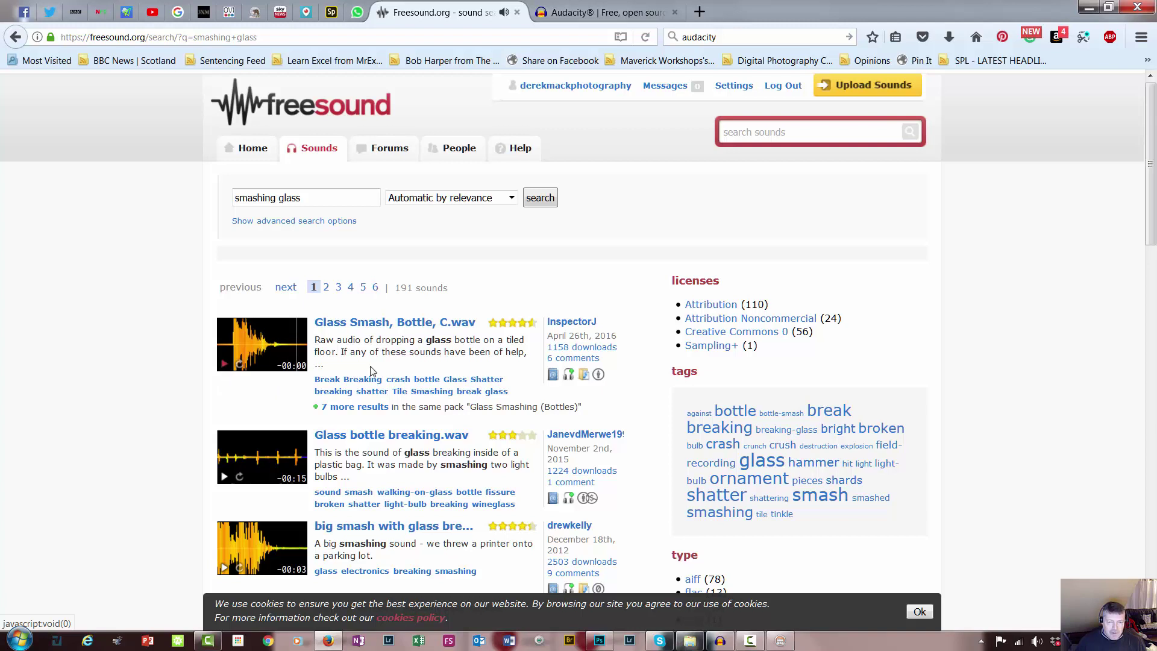
left_click(415, 328)
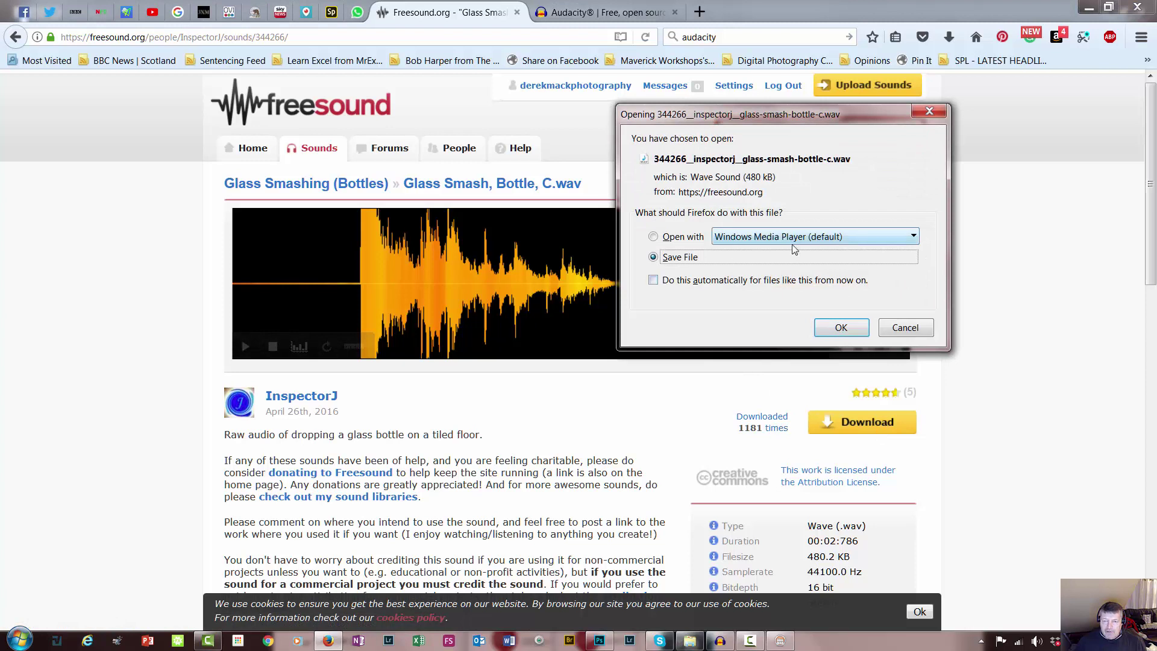
left_click(822, 330)
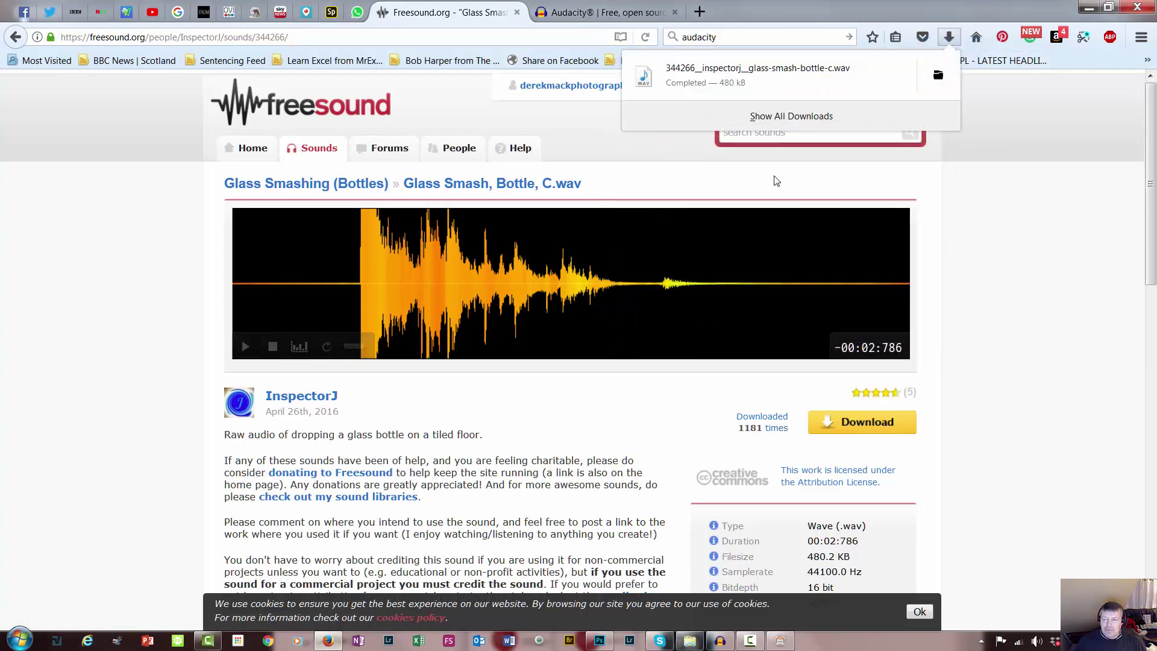
Locate the downloaded glass-smash-bottle-c.wav in the Downloads folder and play it in Windows Media Player
left_click(745, 86)
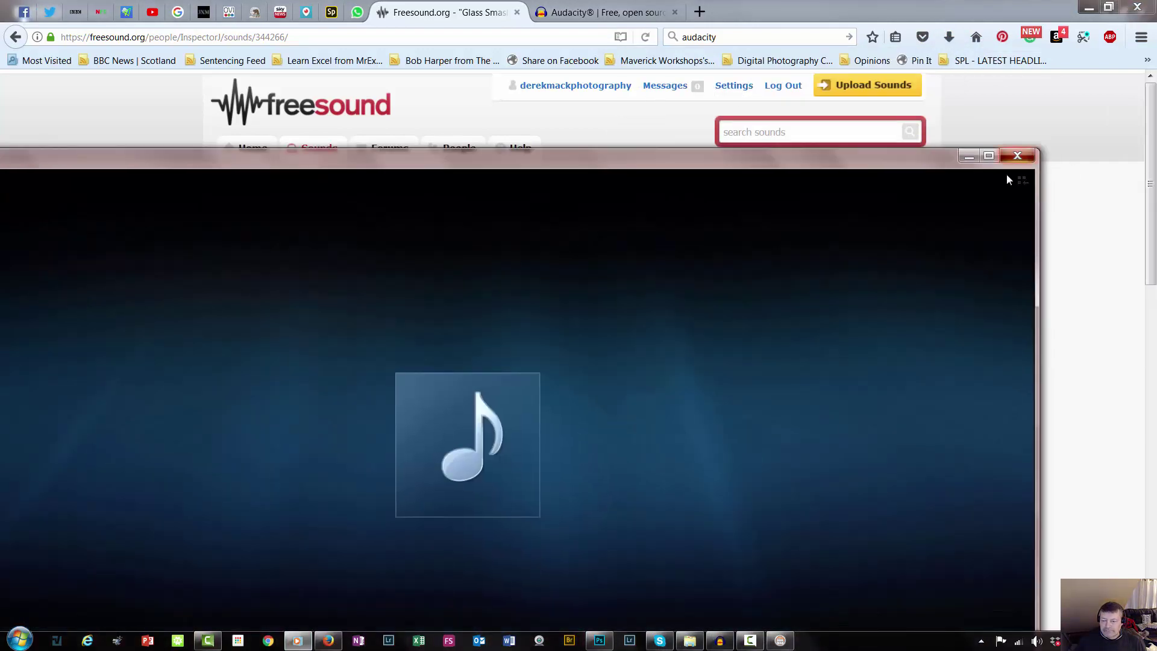
left_click(1018, 155)
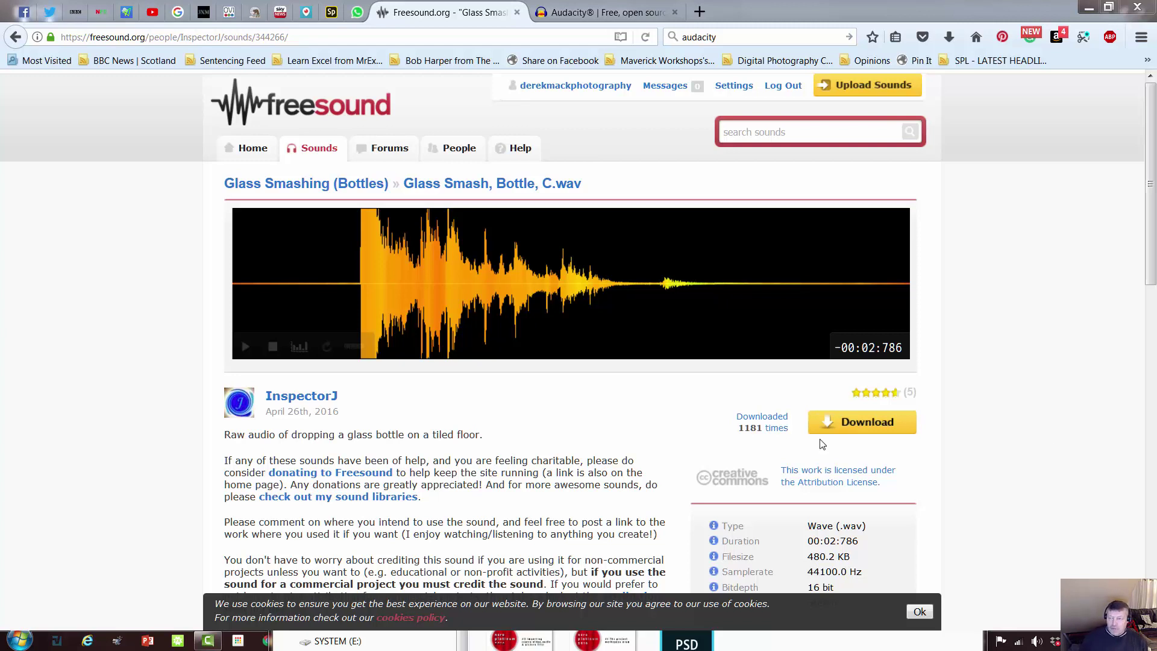
left_click(949, 37)
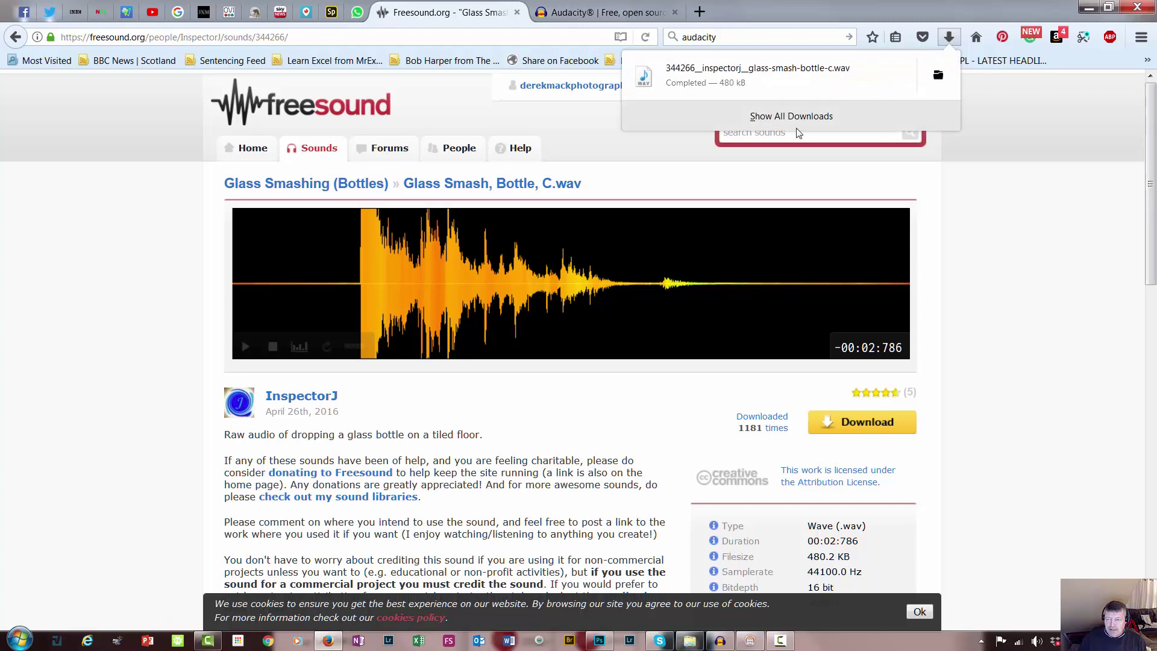
left_click(938, 74)
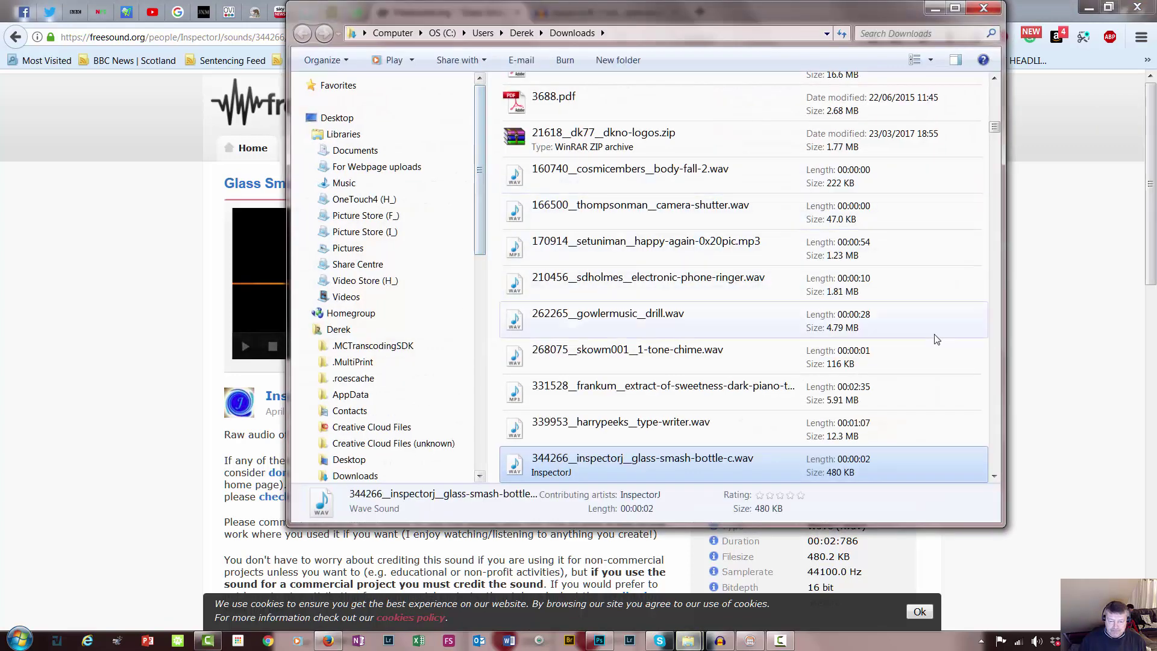
double_click(636, 464)
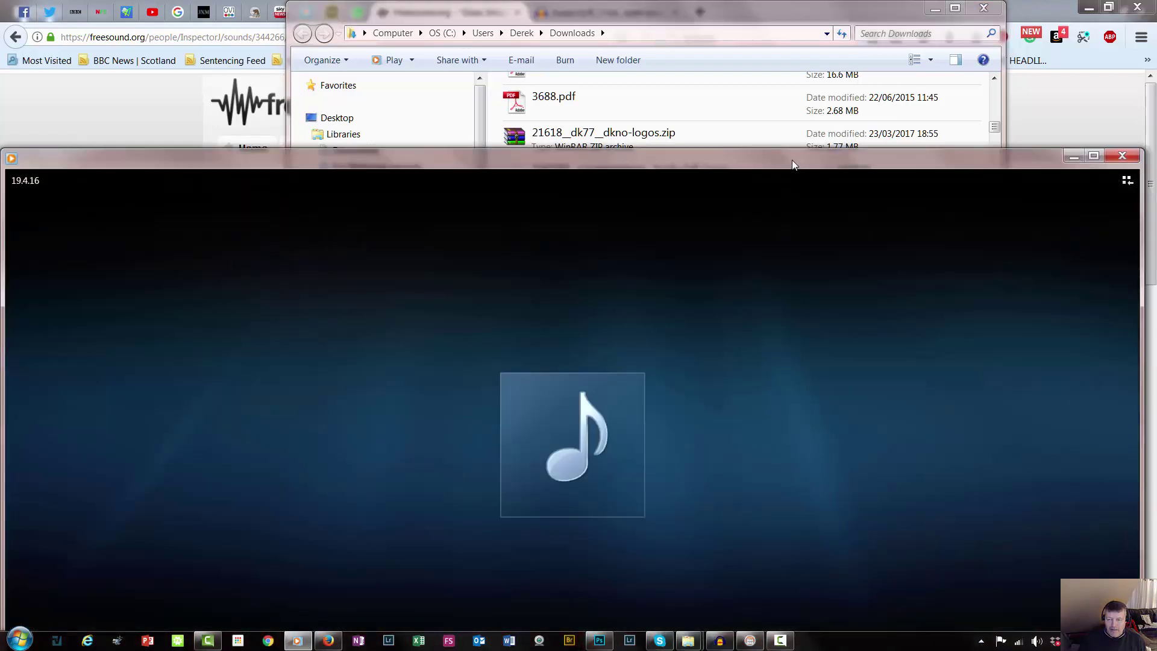
left_click_drag(791, 163, 806, 20)
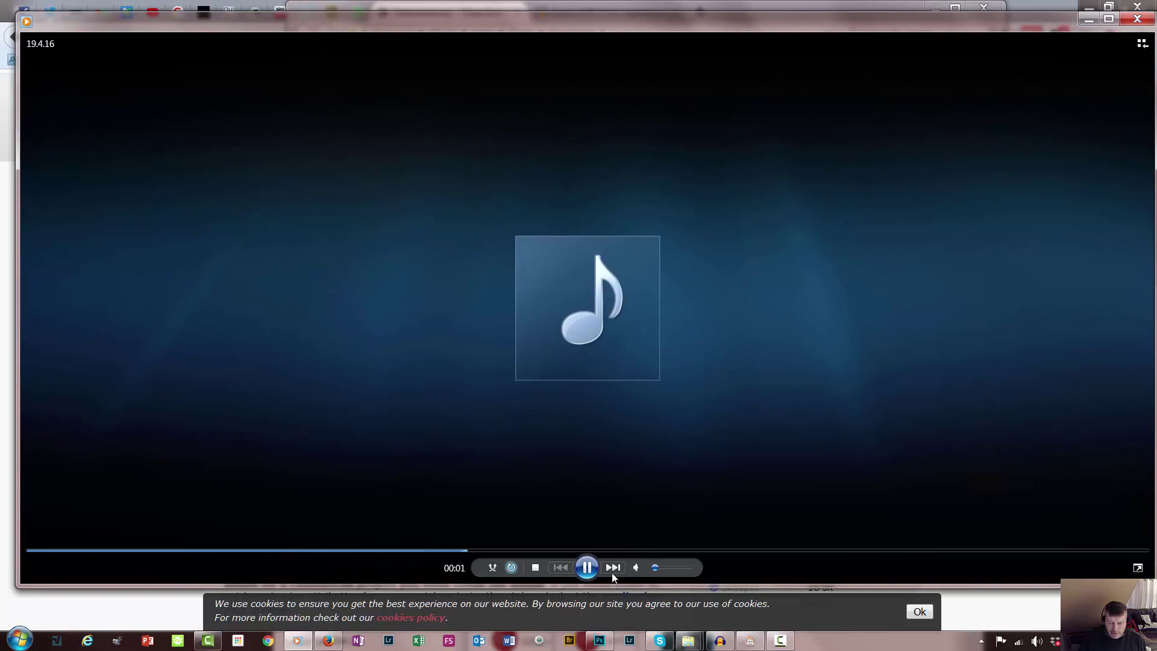
Raise the playback volume slightly, pause the glass-smash sound and close Windows Media Player
left_click_drag(655, 573, 670, 575)
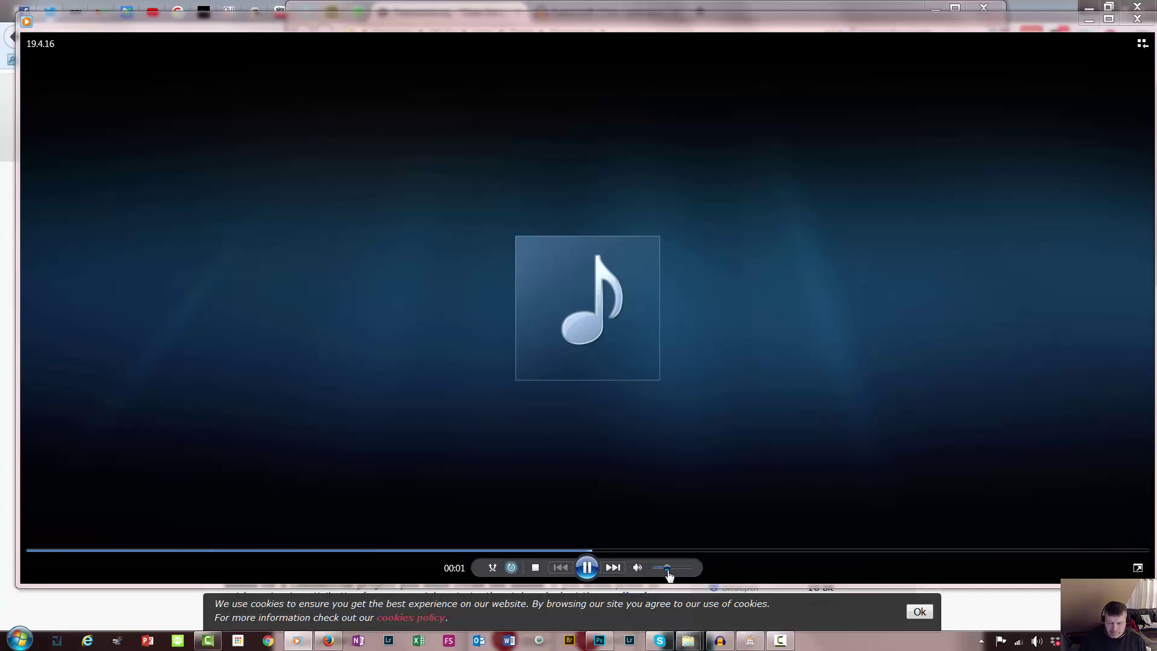
left_click(586, 567)
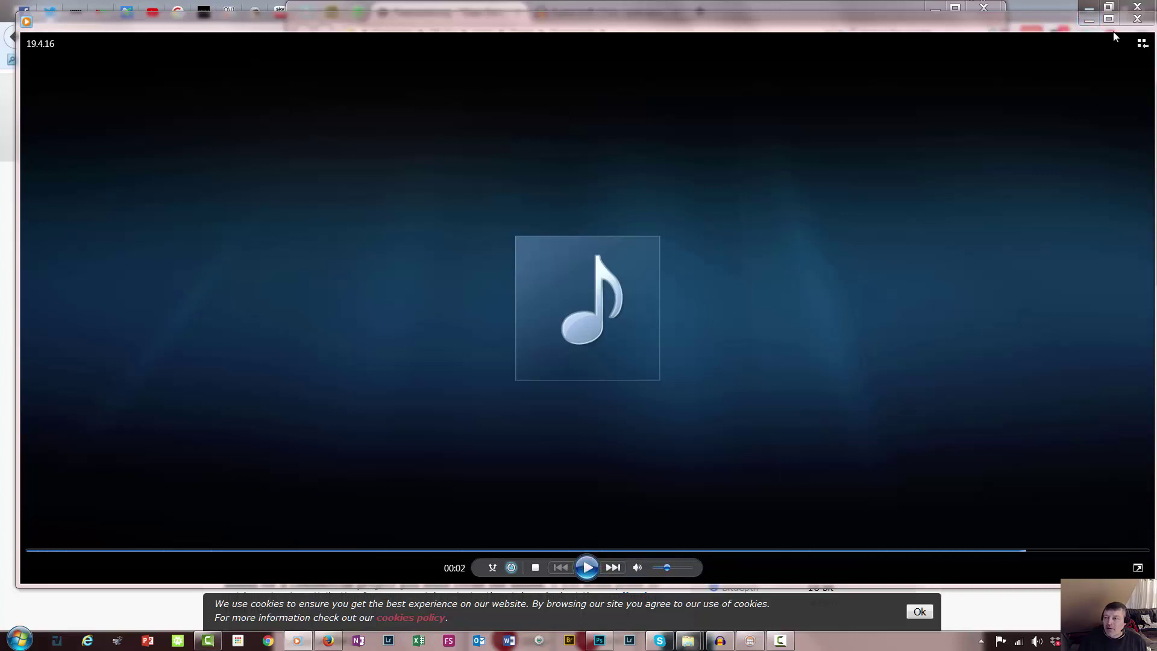
left_click(1138, 19)
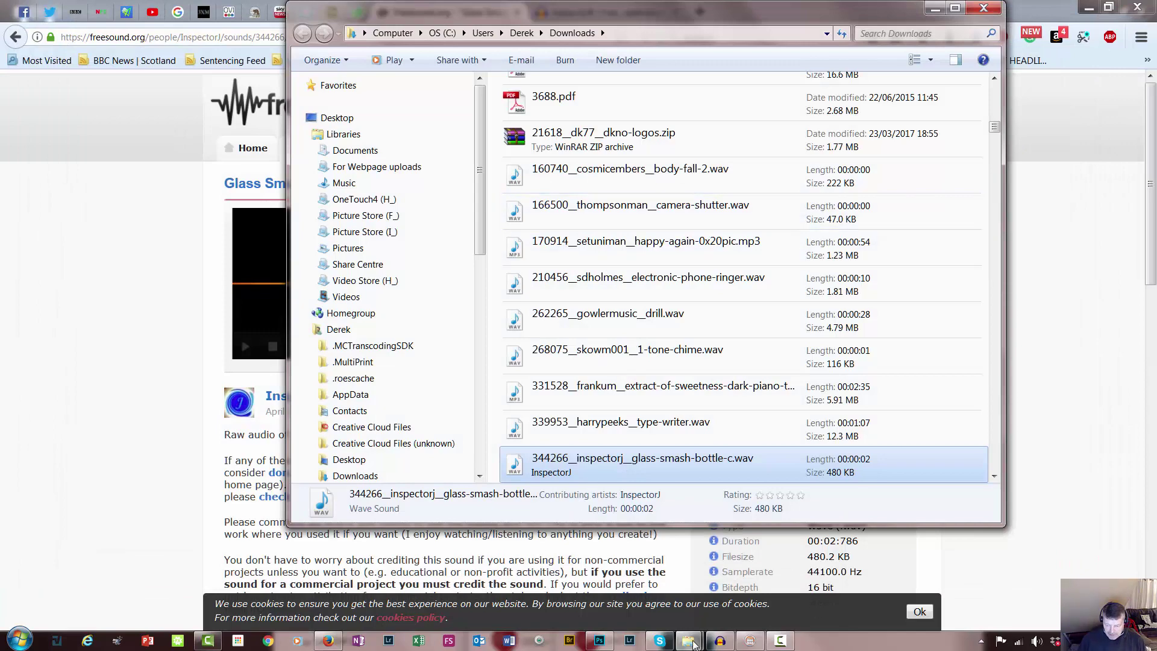
Move the glass-smash-bottle-c.wav file from Downloads into the Unboxing folder and minimise the Downloads window
mouse_move(693, 644)
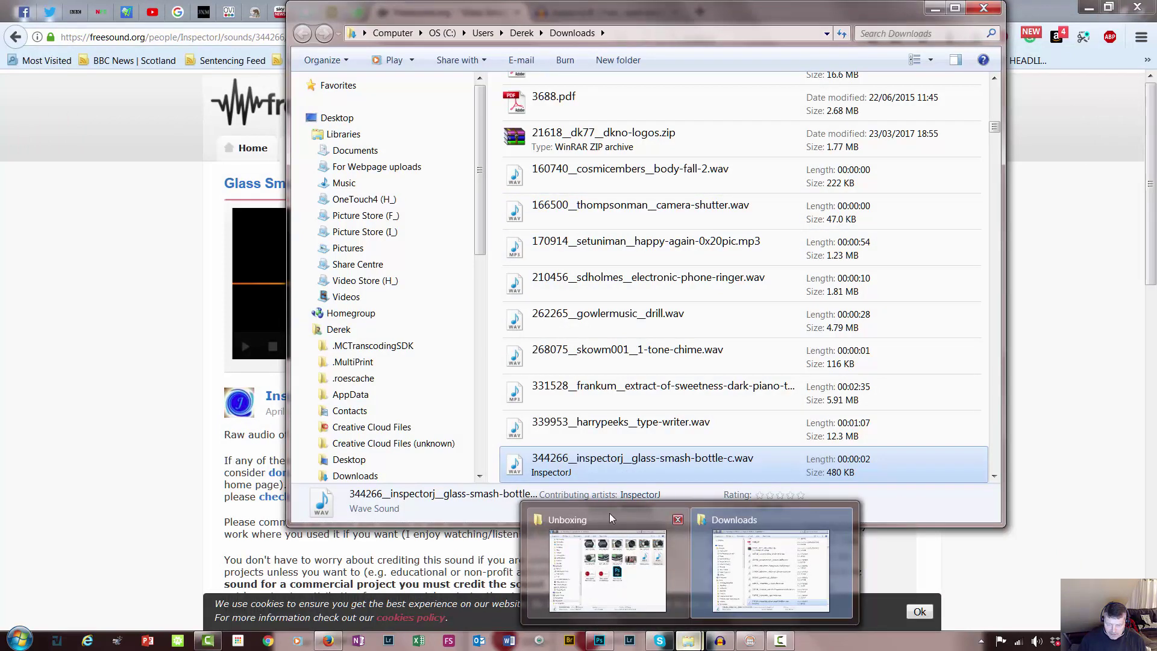
left_click(608, 570)
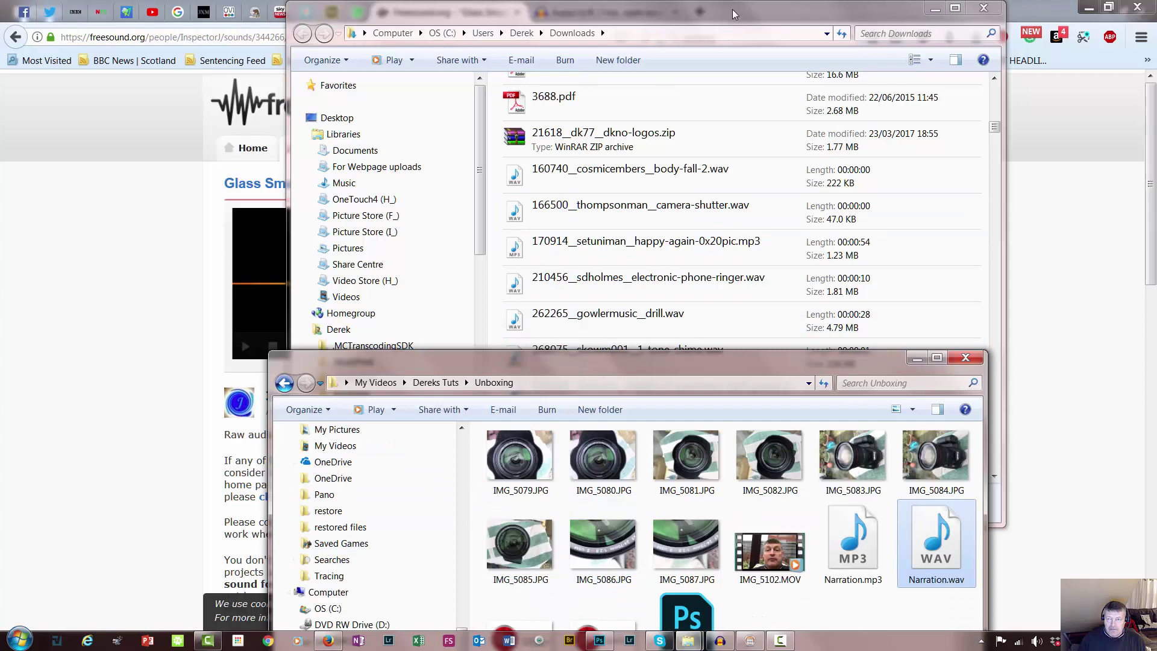
left_click_drag(733, 9, 1112, 2)
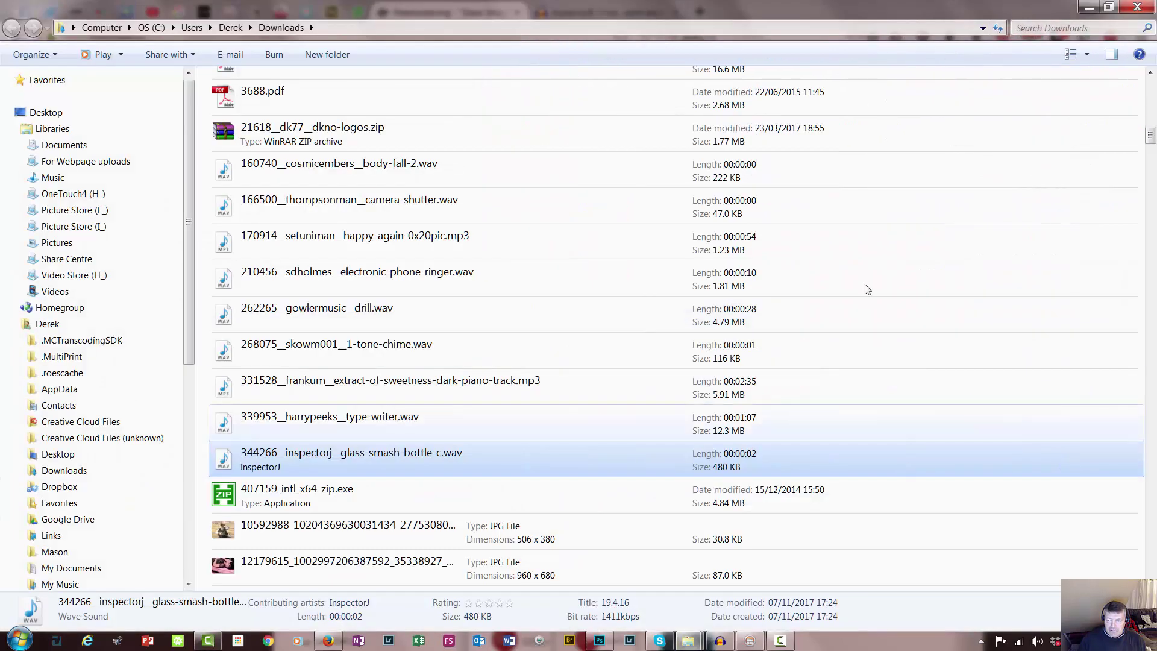
left_click(1111, 9)
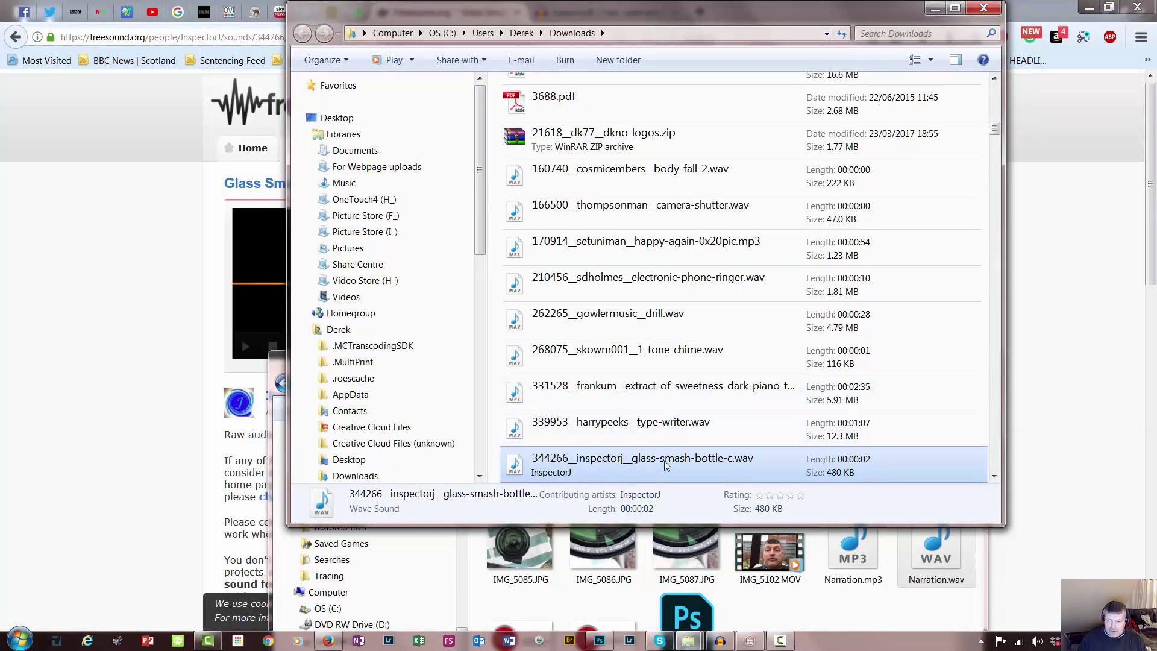
left_click_drag(666, 464, 823, 622)
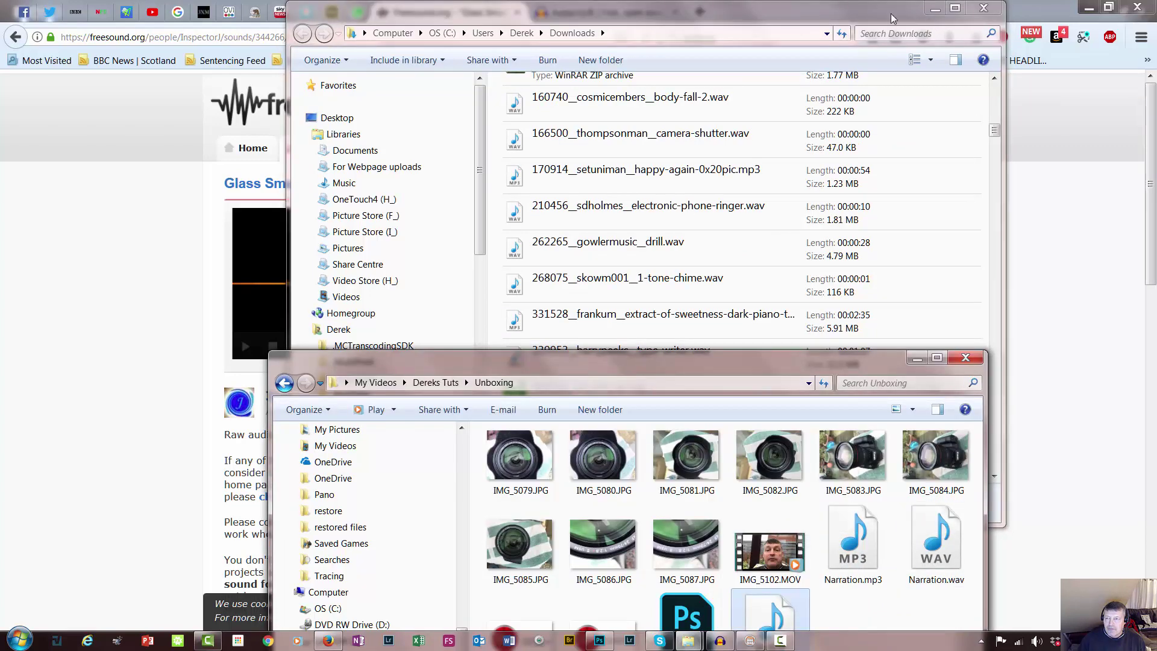
left_click(880, 9)
left_click(935, 9)
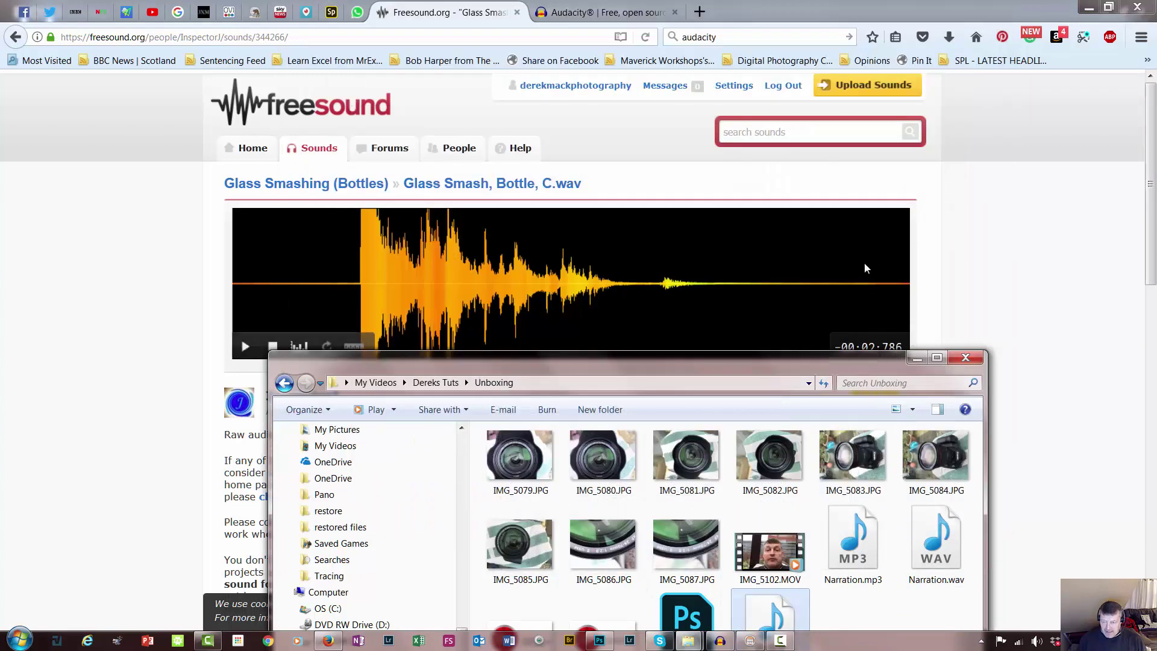
Reposition the Unboxing folder window to show all its files and launch Nero Recode from Nero 2016 Platinum
left_click_drag(810, 369, 808, 159)
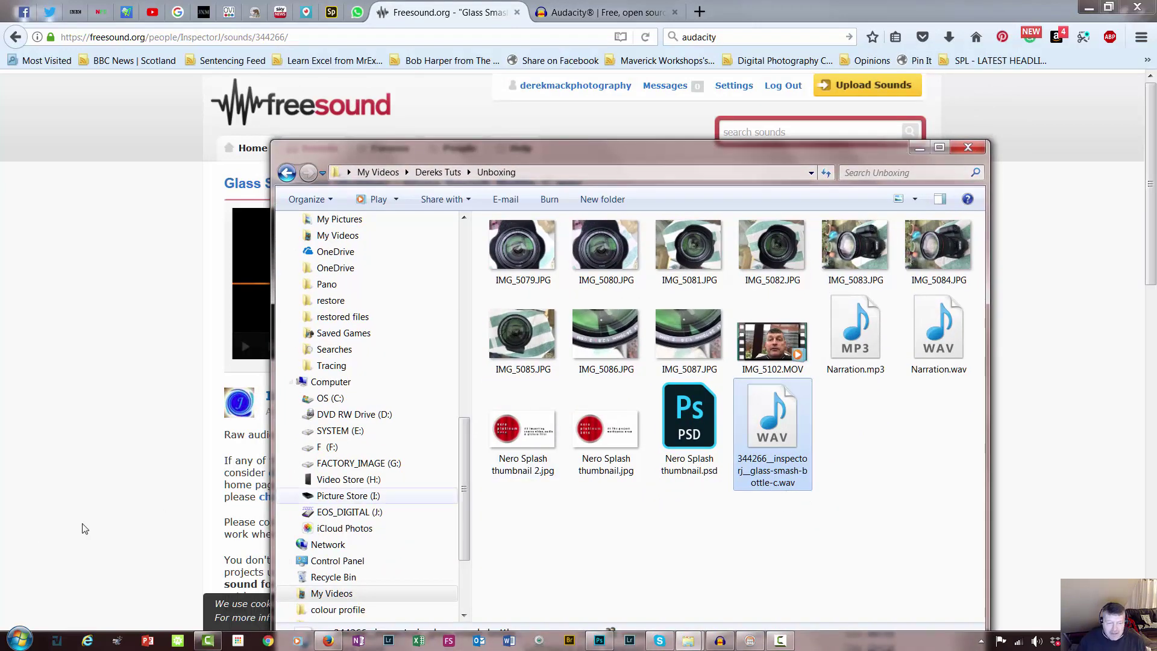
left_click(28, 646)
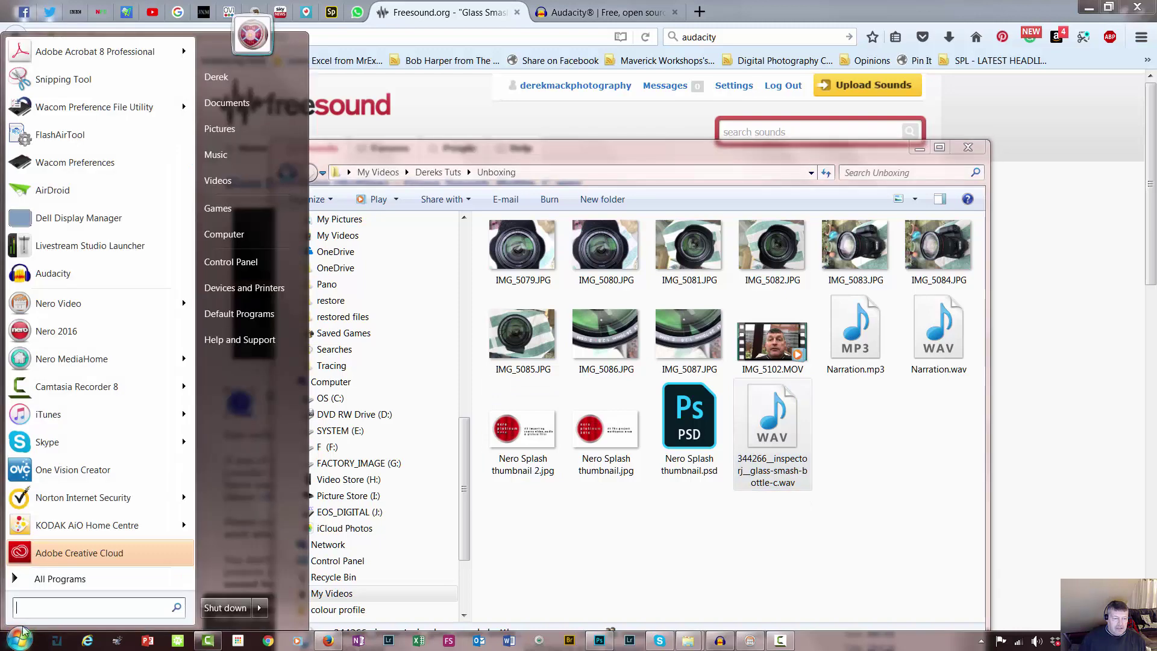
left_click(28, 335)
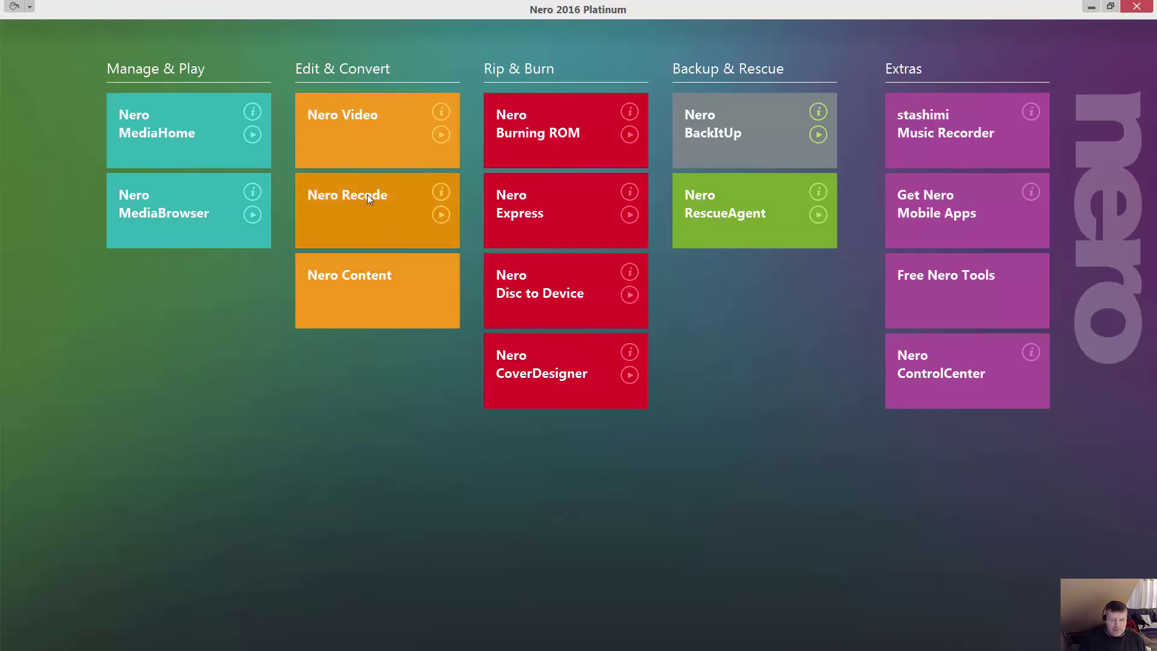
left_click(367, 194)
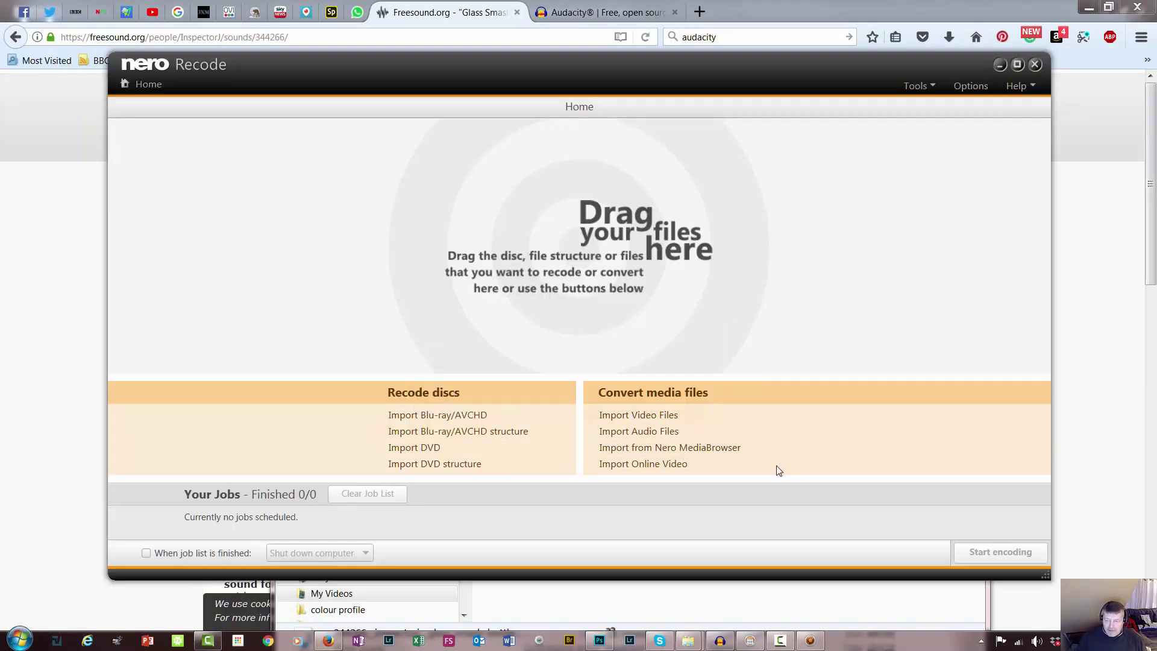
Import glass-smash-bottle-c.wav from the Unboxing folder into Nero Recode for audio conversion and bring the Recode window into view
left_click_drag(700, 63, 392, 114)
left_click_drag(769, 446, 337, 309)
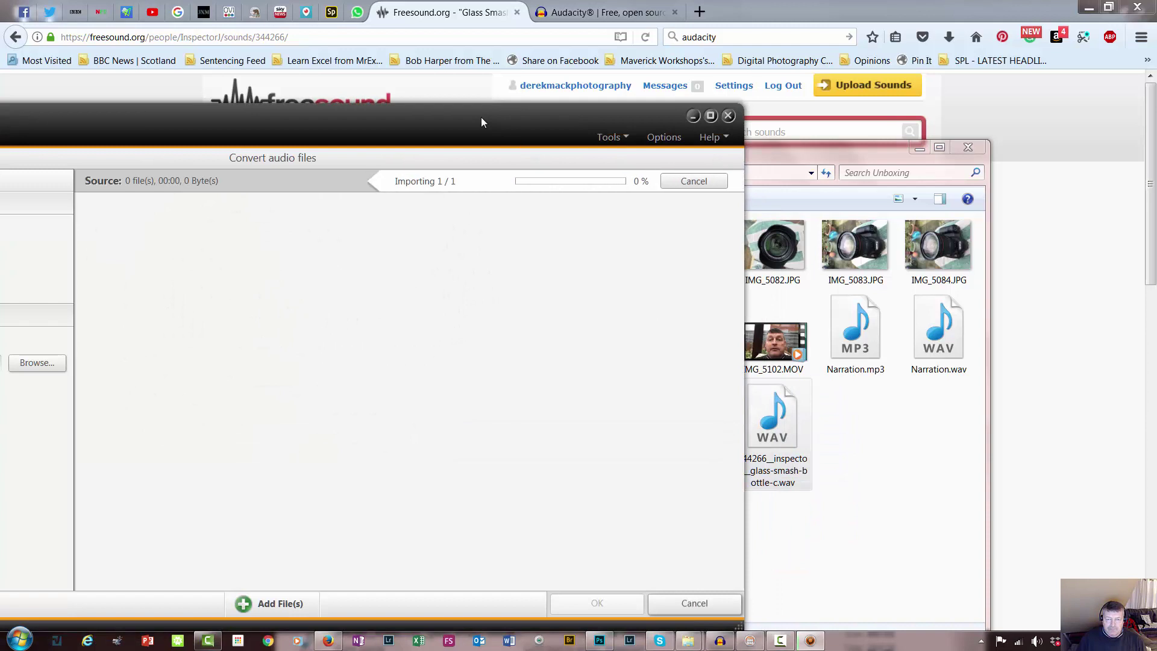
left_click_drag(481, 116, 660, 86)
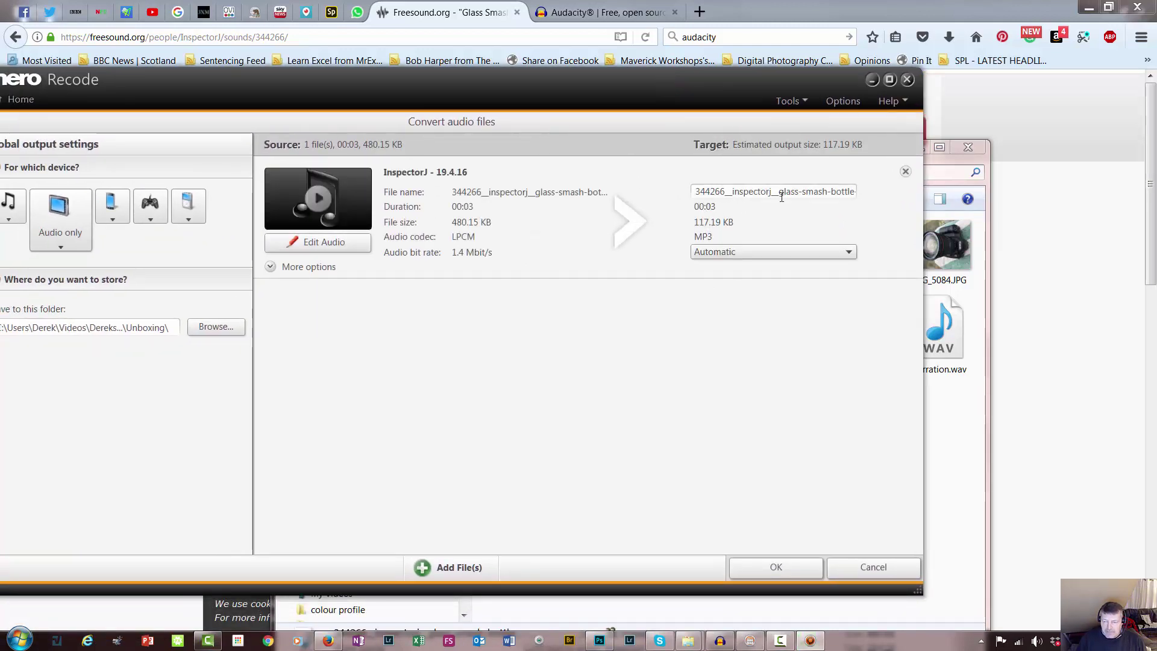
Replace the converted audio's output file name with Glass smash.mp3
left_click_drag(778, 191, 293, 196)
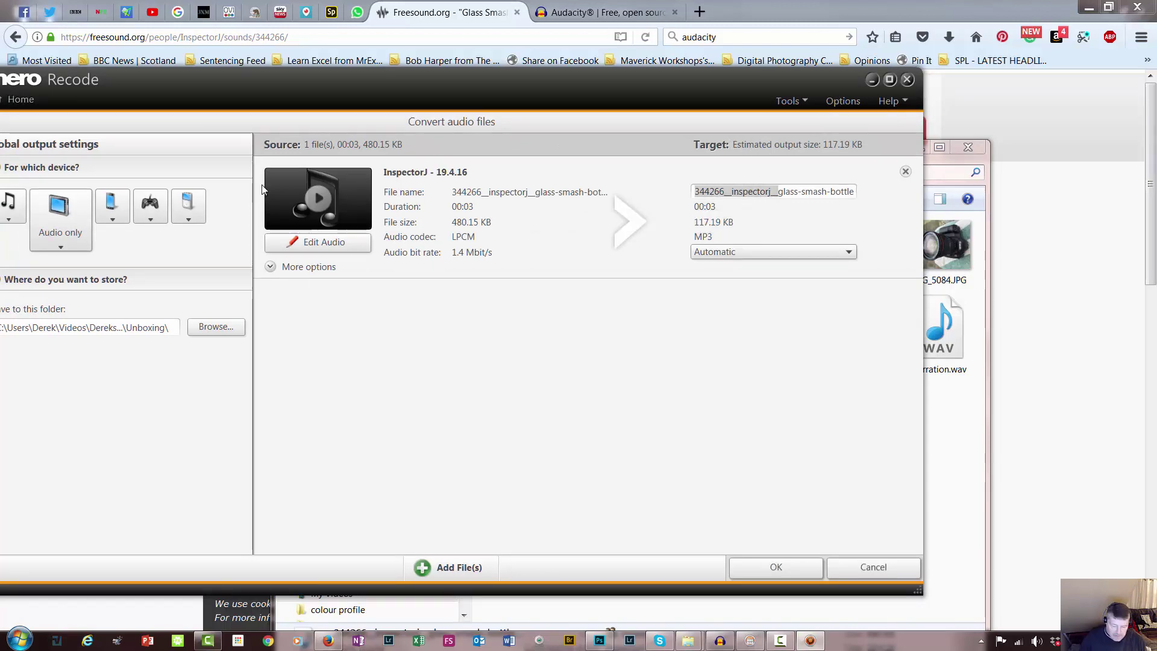
key("Delete")
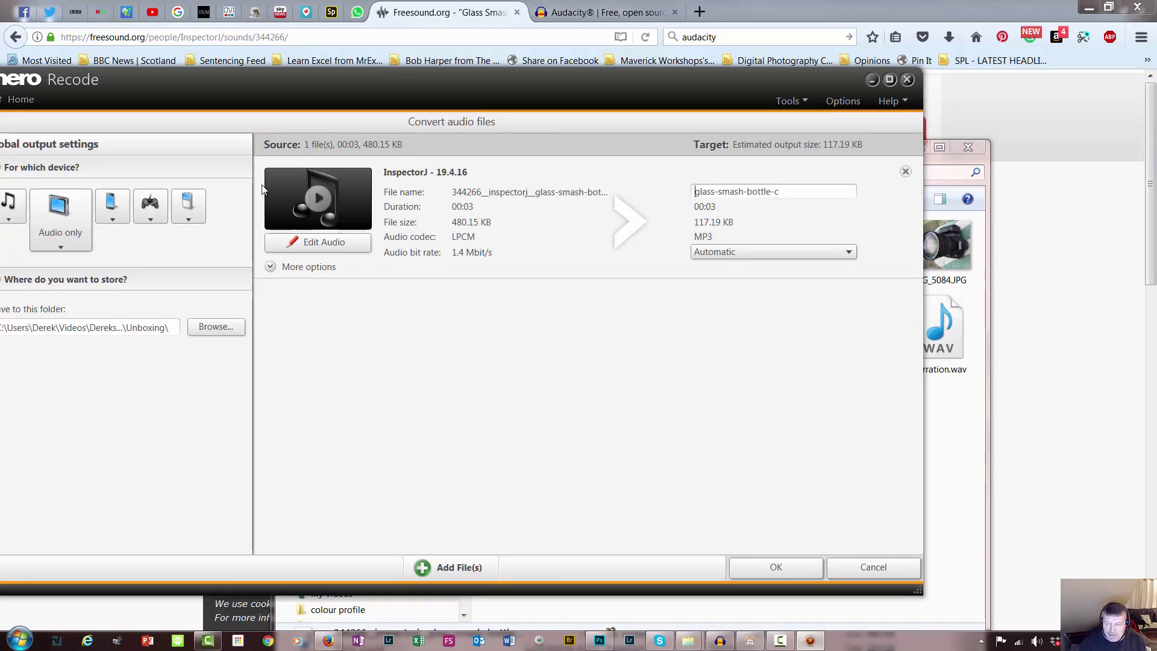
key("Delete")
key("Delete")
key("Delete")
key("Delete")
key("Delete")
key("Delete")
key("Delete")
key("Delete")
key("Delete")
key("Delete")
key("Delete")
key("Delete")
key("Delete")
key("Delete")
key("Delete")
key("Delete")
key("Delete")
key("Delete")
key("Delete")
key("Delete")
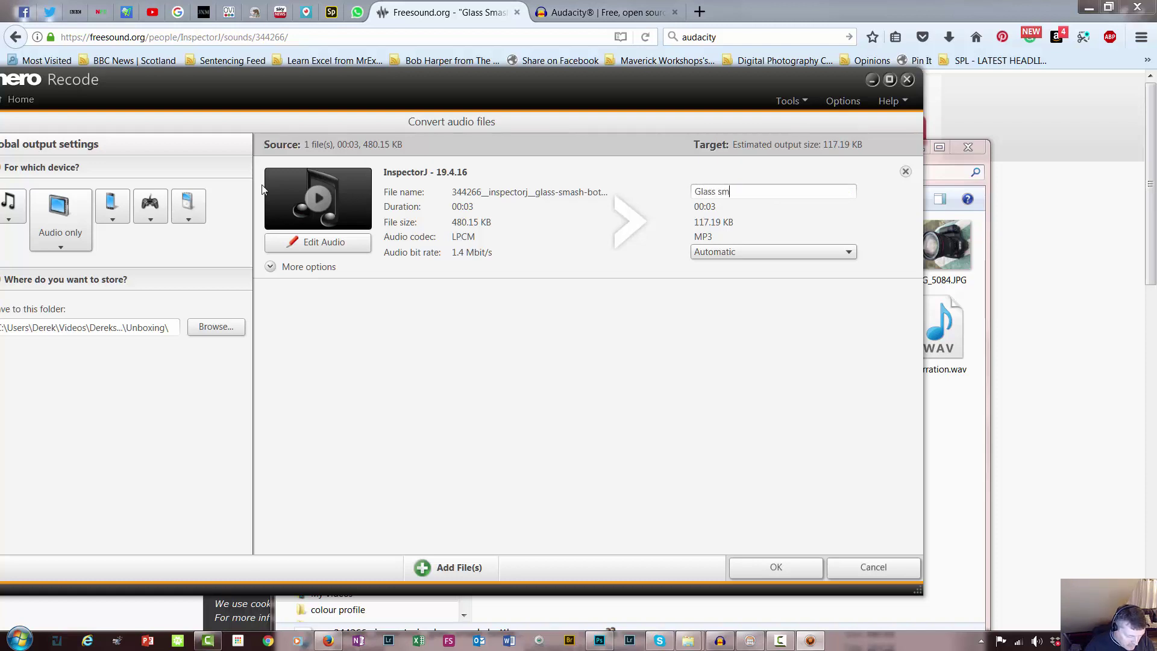
type("Glass smash.mp3")
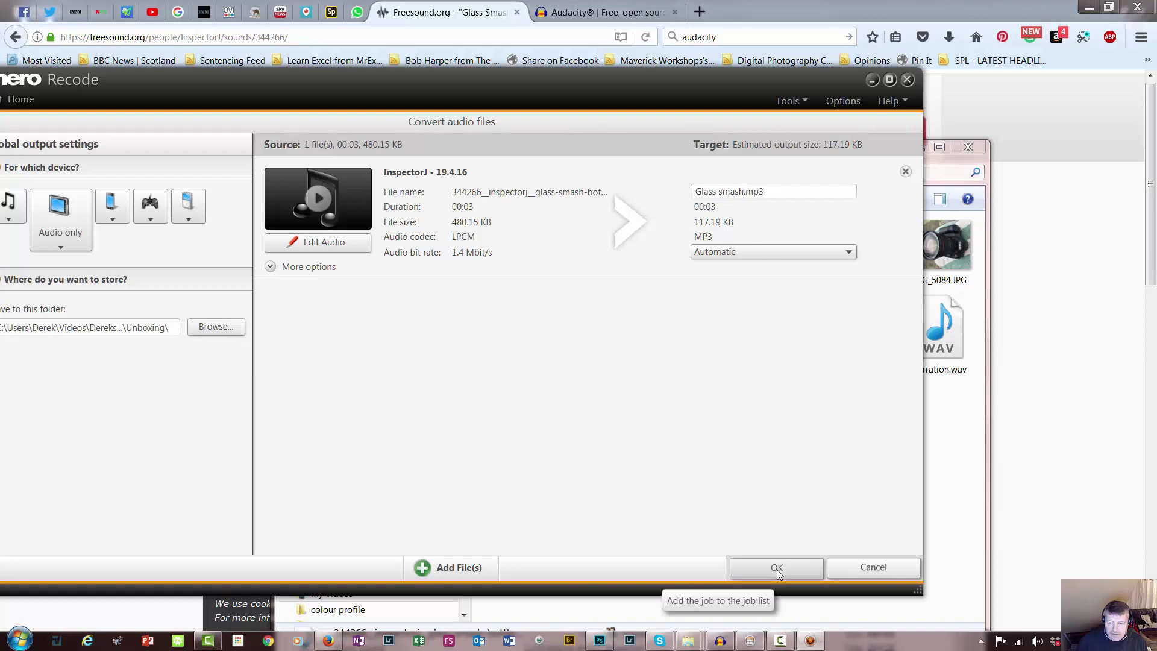
Add the Glass smash conversion to the job list, encode it and close Nero Recode
left_click(775, 566)
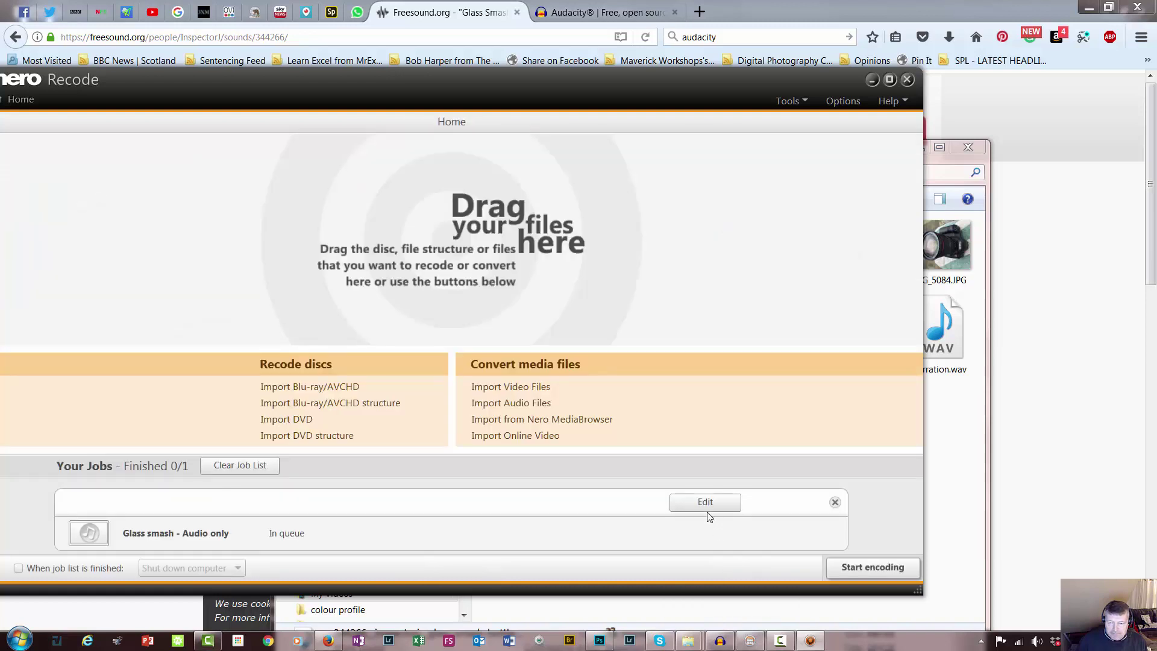
left_click(879, 568)
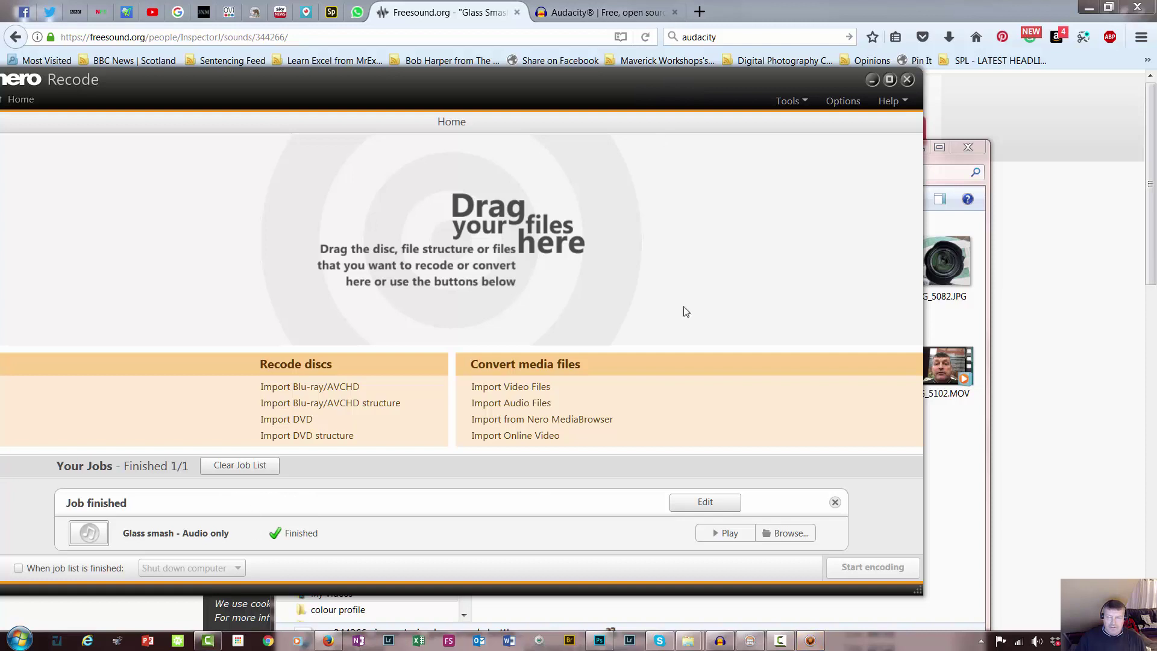
left_click(907, 80)
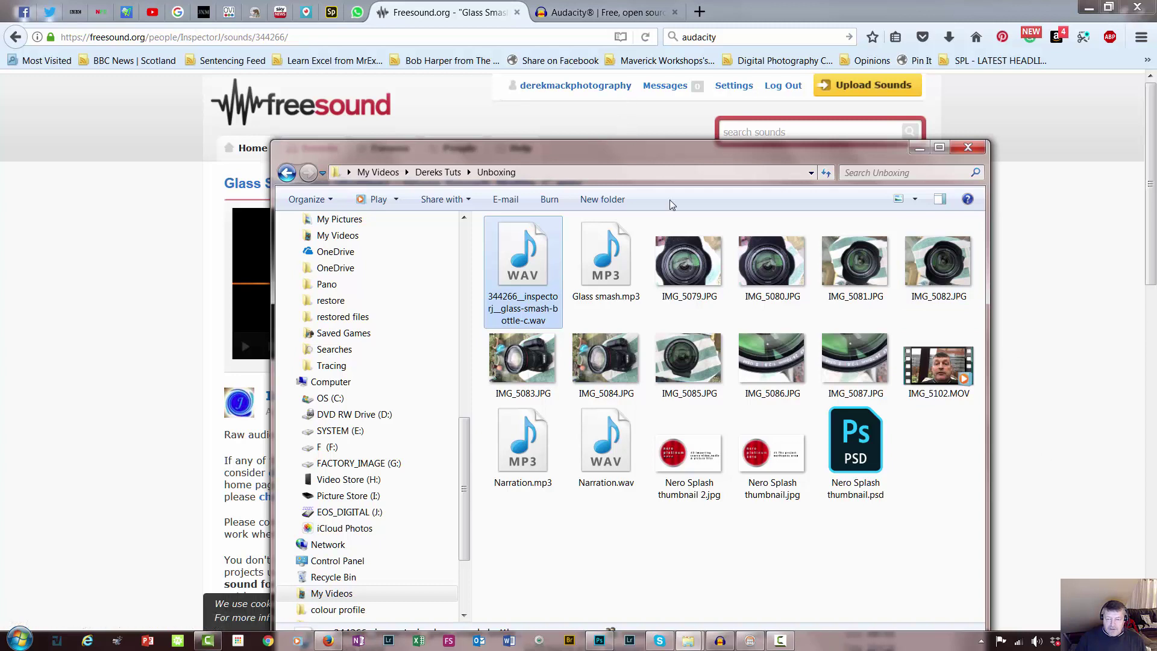
Switch to Nero Video and import Glass smash.mp3 from the Unboxing folder into My Media, then minimise the folder window
left_click(750, 642)
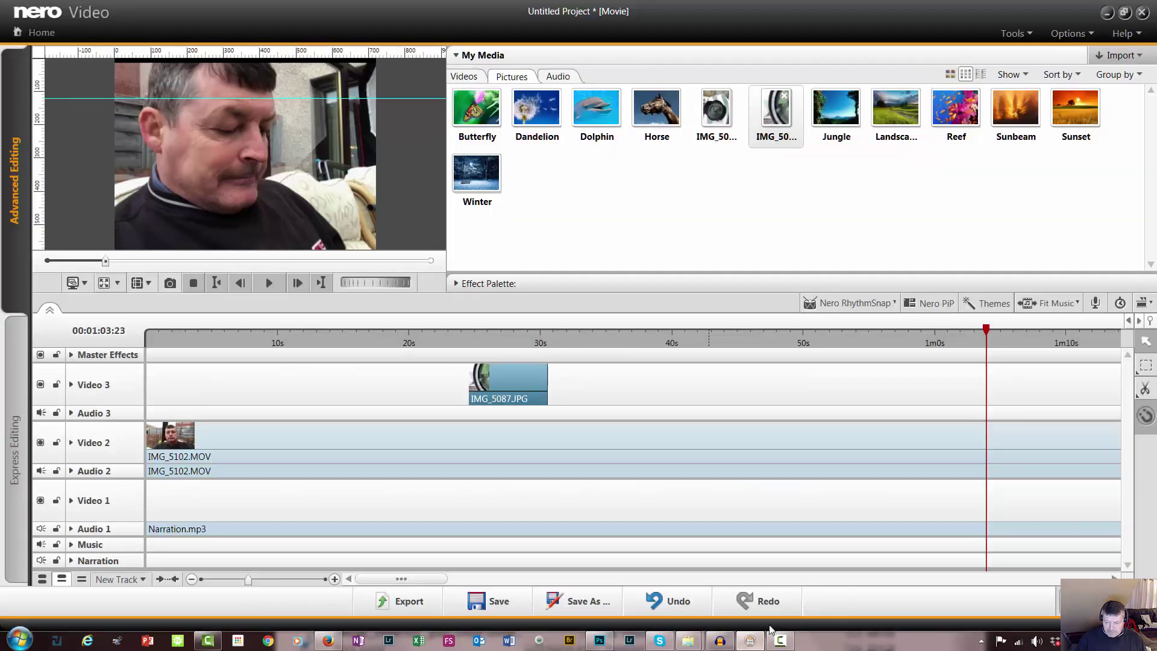
mouse_move(688, 640)
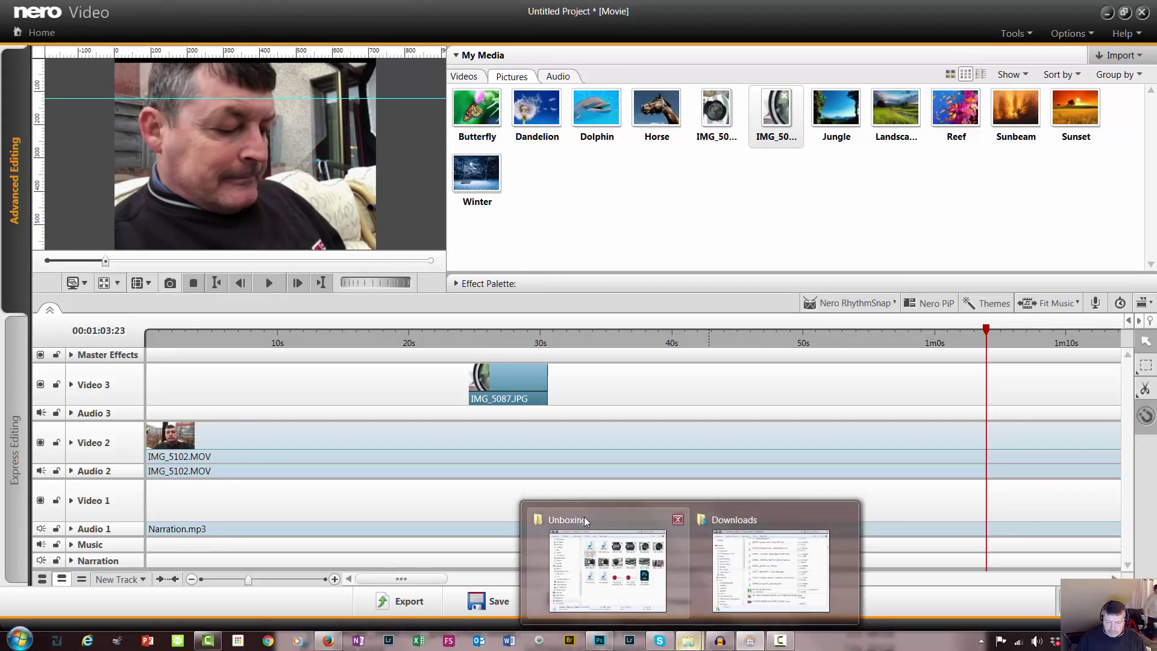
left_click(586, 521)
left_click_drag(787, 150, 576, 140)
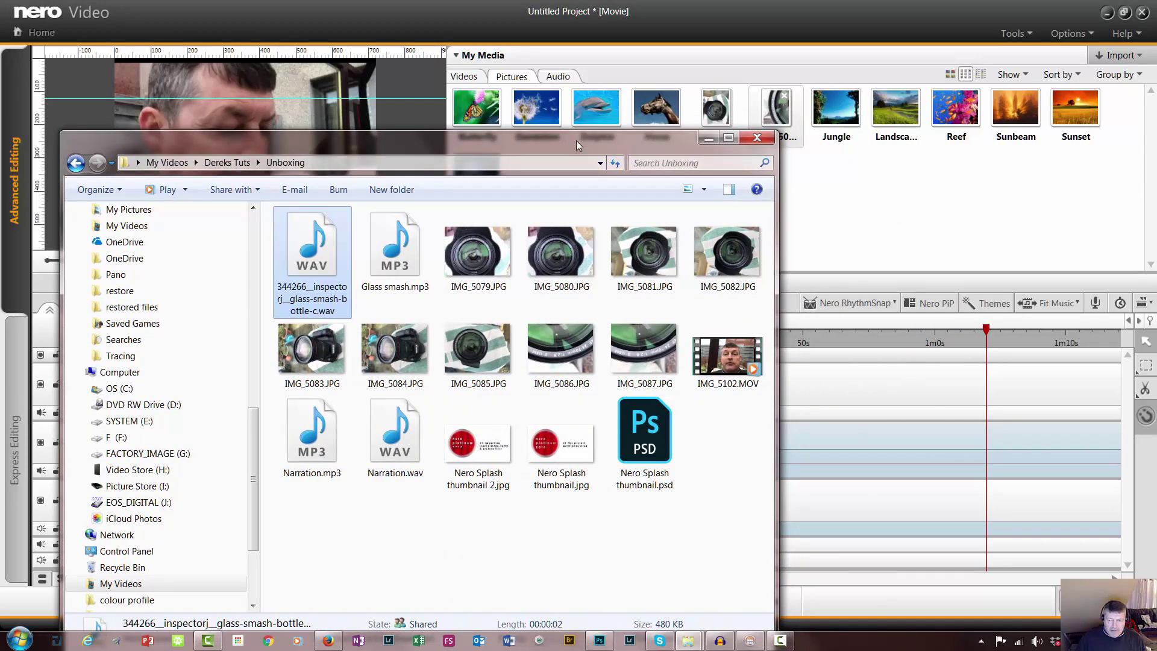
left_click_drag(576, 140, 571, 123)
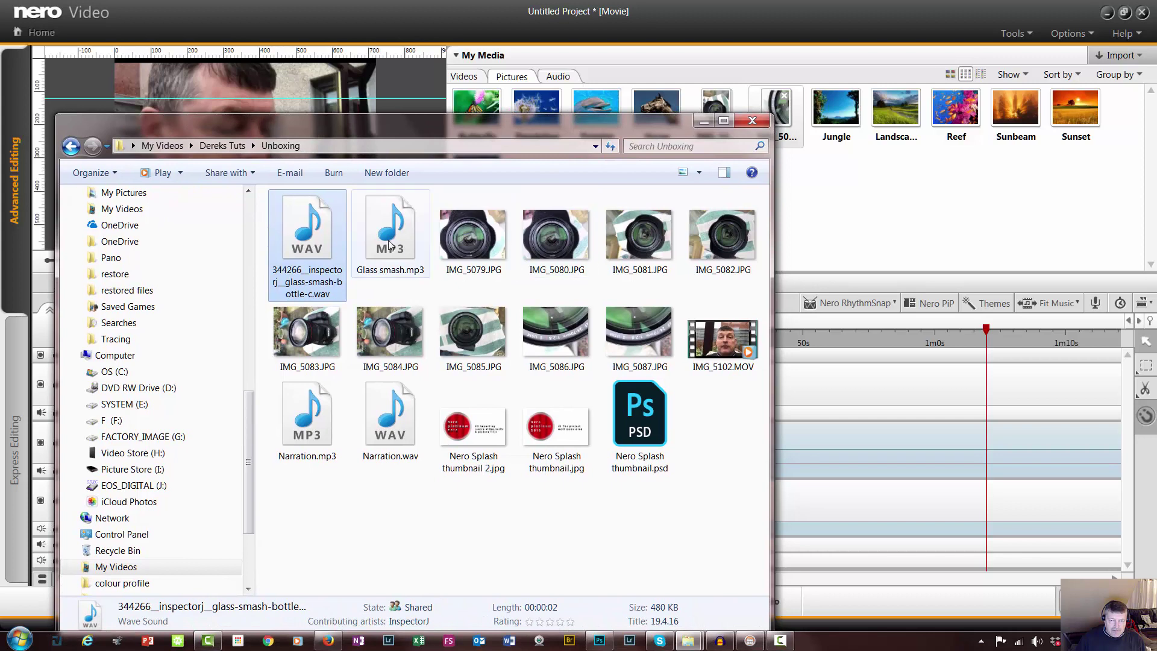
left_click_drag(388, 245, 881, 209)
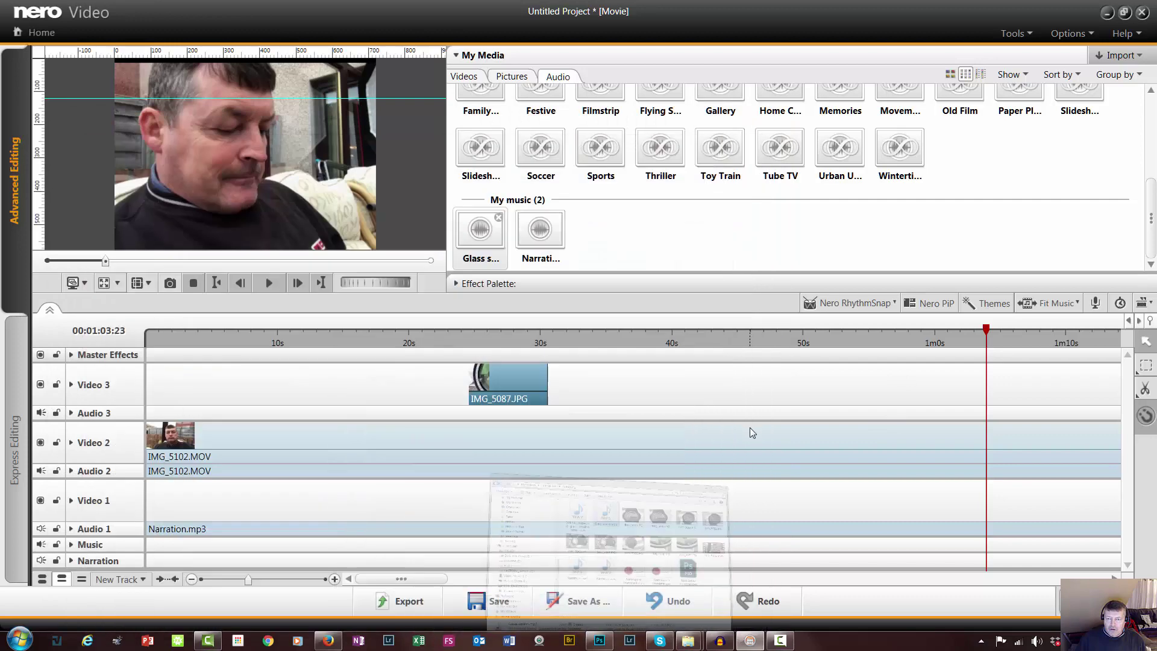
left_click(703, 121)
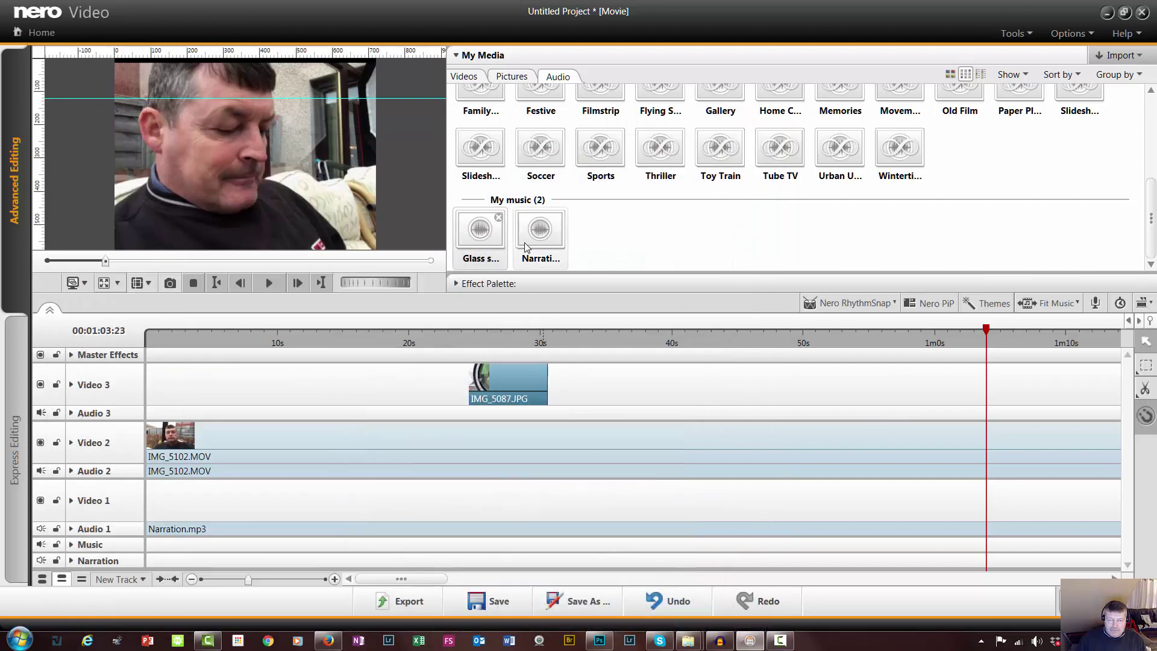
Bring the My Favorites audio group into view and move the horizontal guide line off the preview picture
scroll(800, 217, "up", 5)
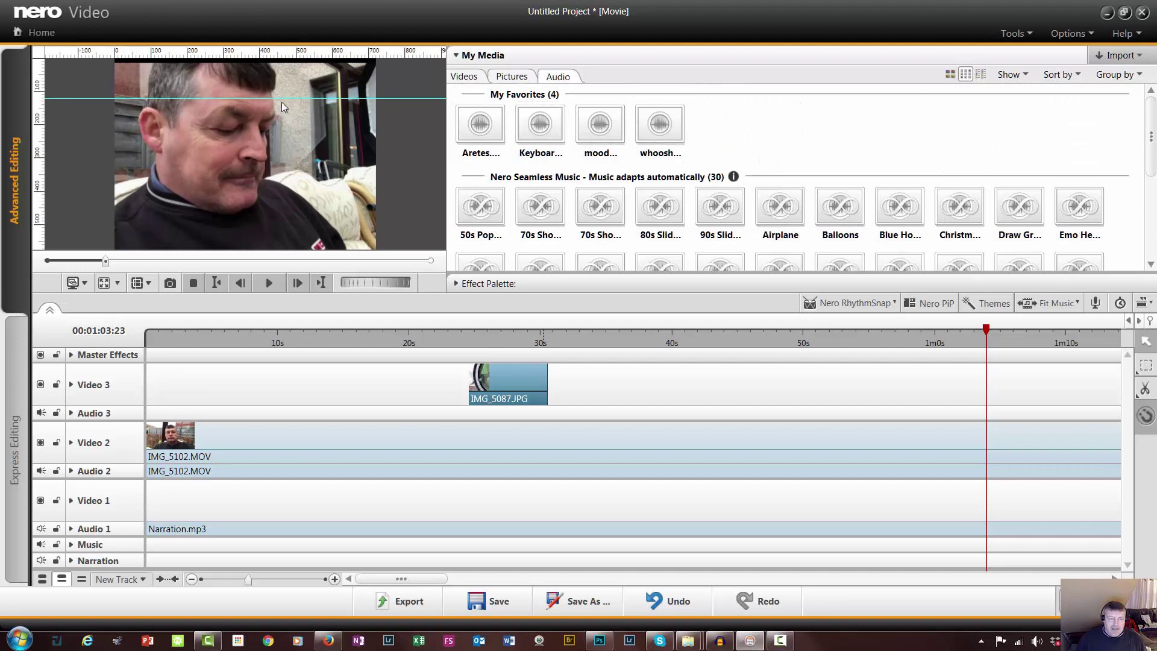
left_click_drag(413, 97, 415, 58)
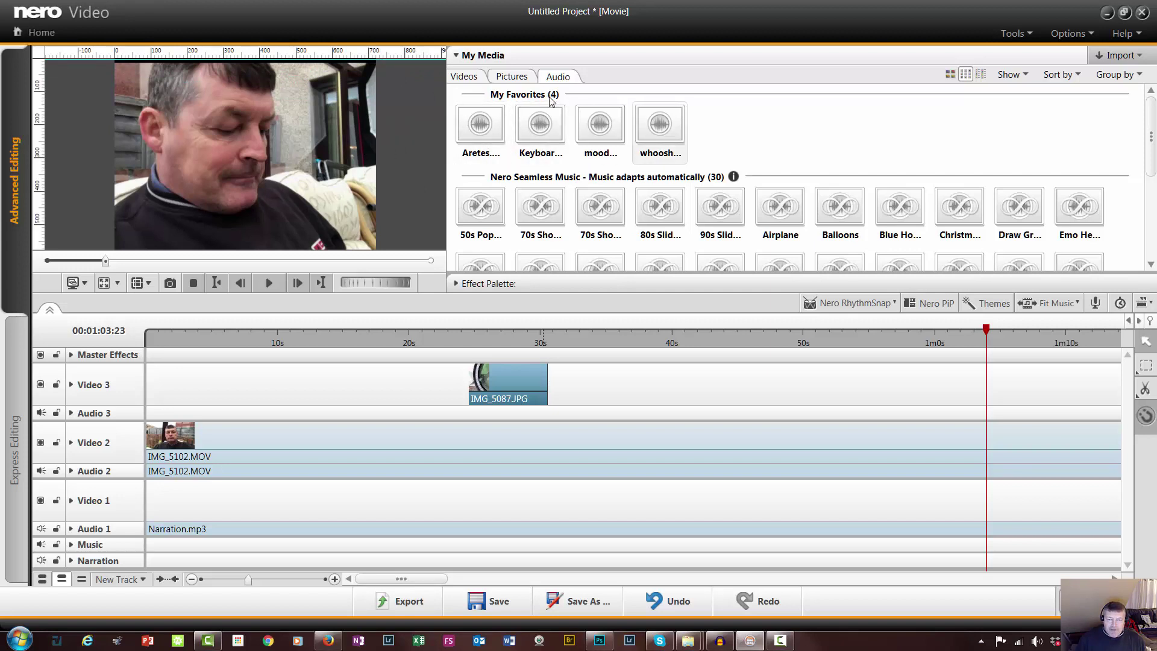
Add the Glass smash clip from My music to My Favorites and check it in the favourites group
scroll(1149, 158, "down", 3)
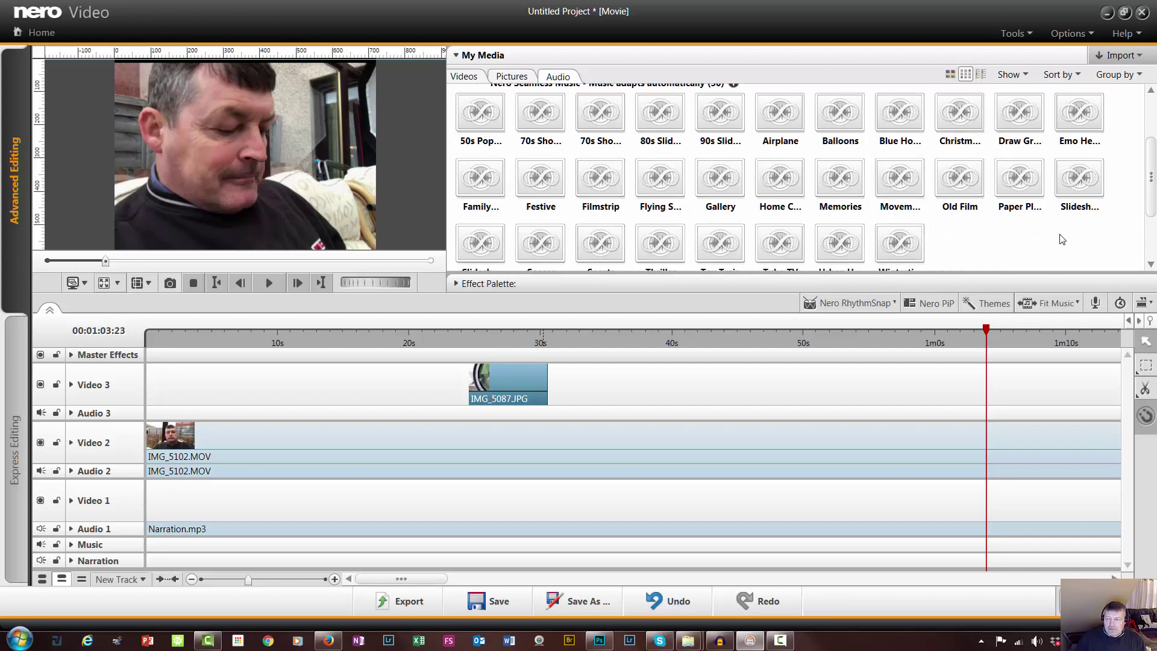
left_click_drag(1152, 194, 1152, 211)
scroll(1152, 239, "down", 1)
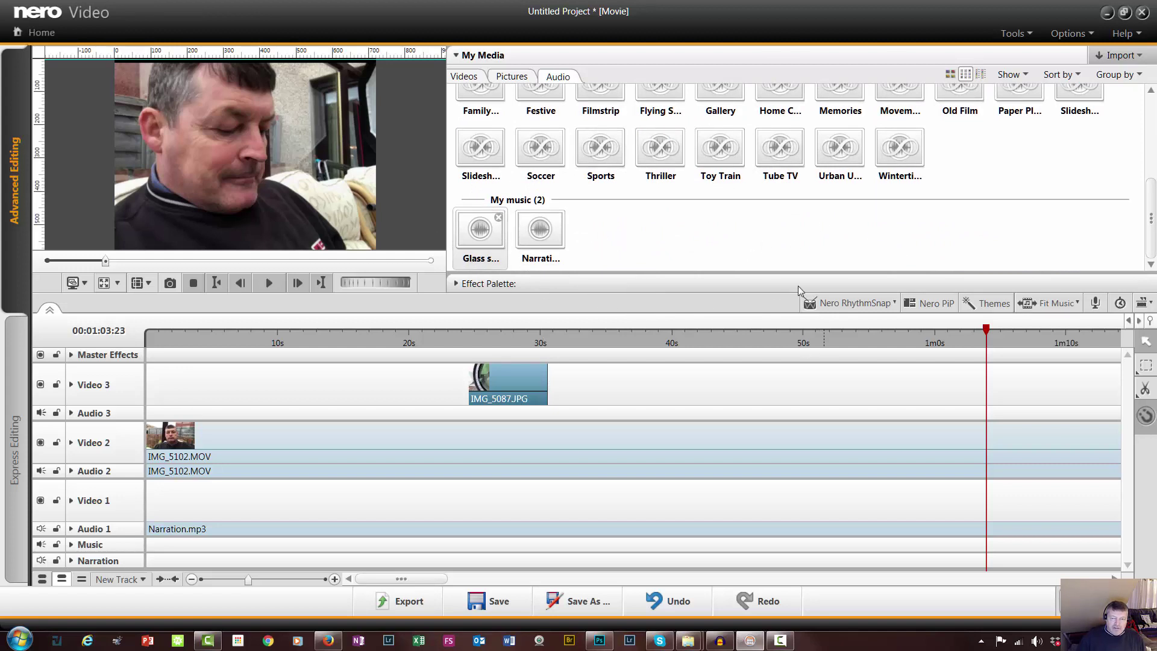
right_click(480, 235)
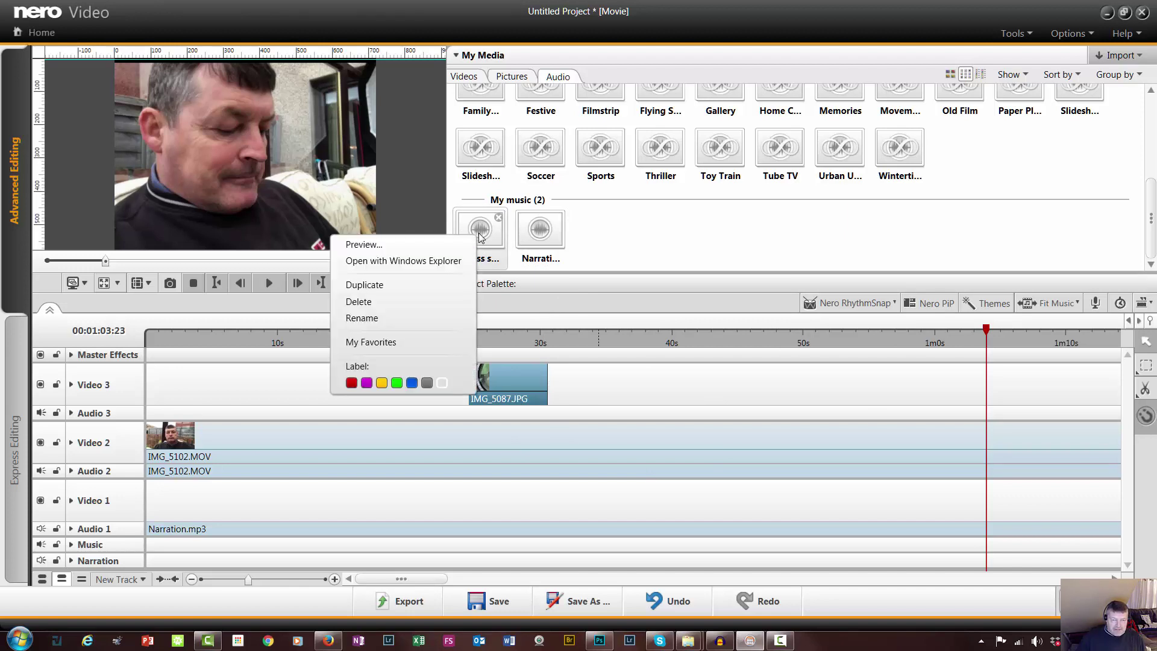
left_click(395, 342)
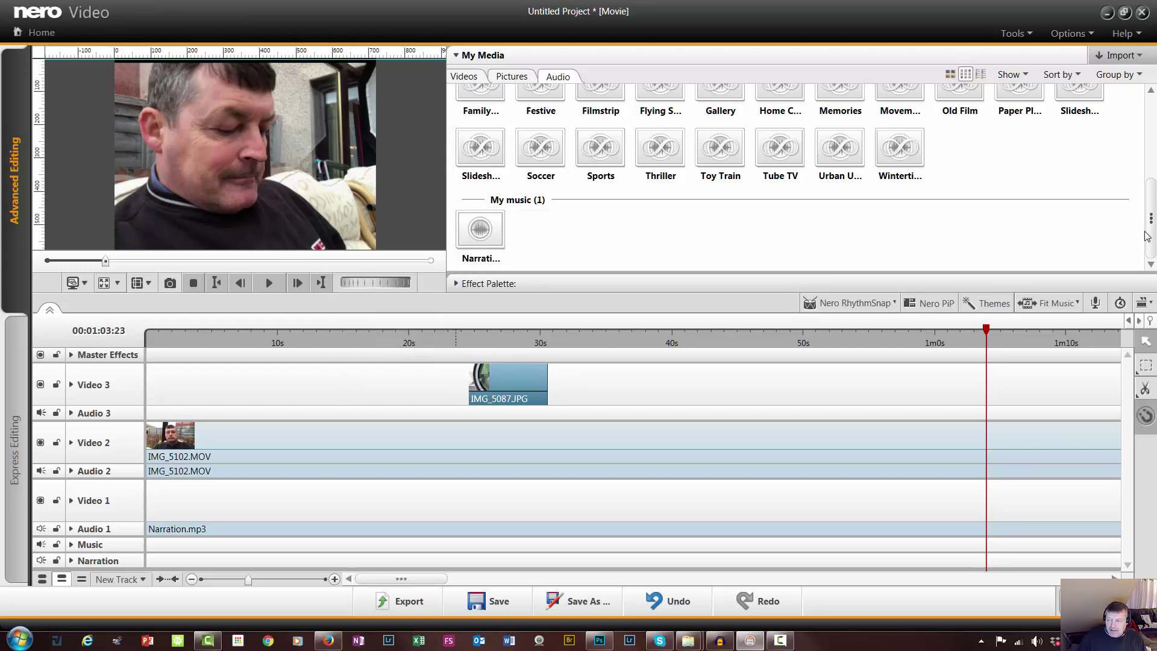
left_click_drag(1151, 237, 1151, 152)
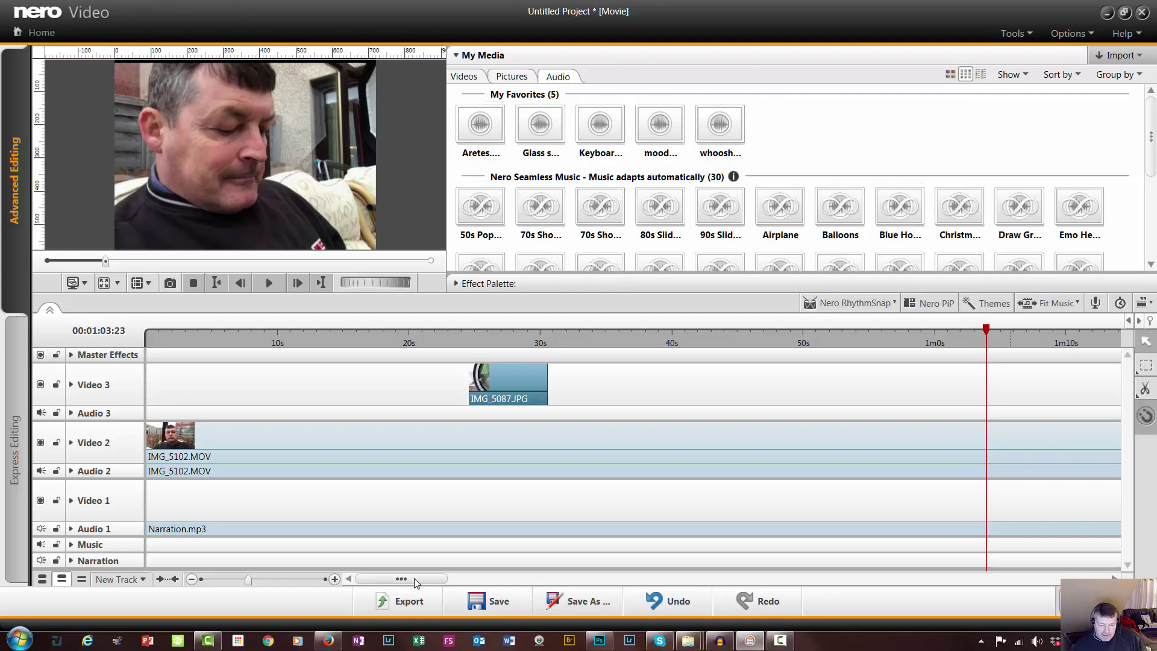
Place the Glass smash favourite on the Audio 3 track at 00:01:04:03 and play that section
left_click_drag(415, 579, 466, 580)
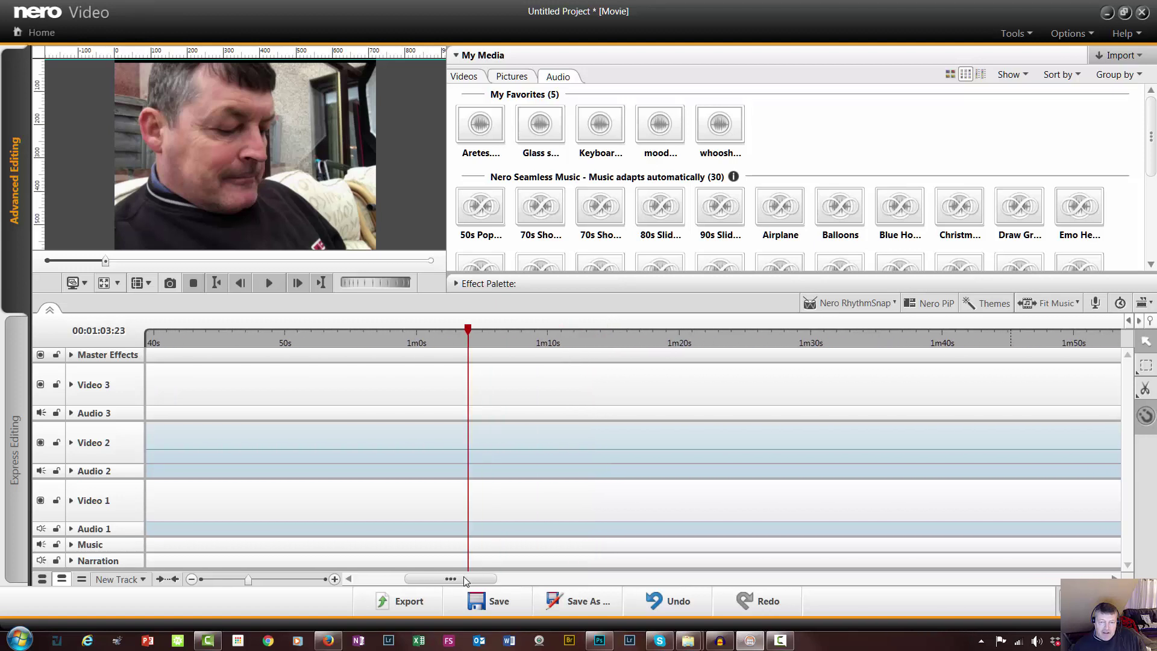
left_click(323, 335)
left_click(263, 284)
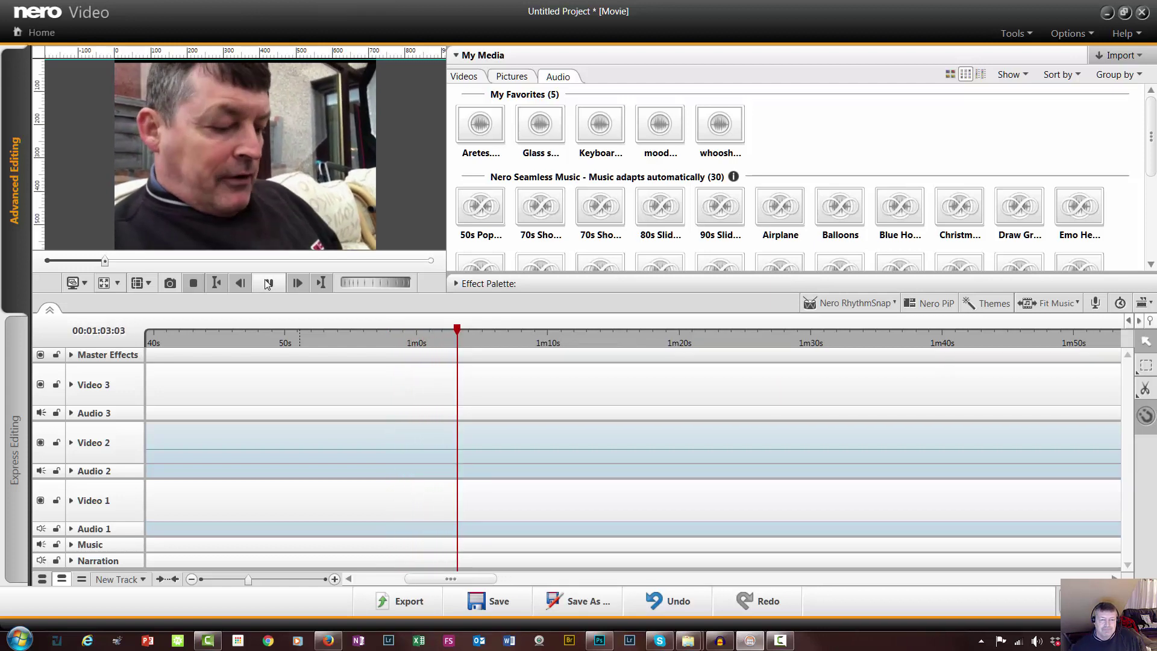
left_click(269, 283)
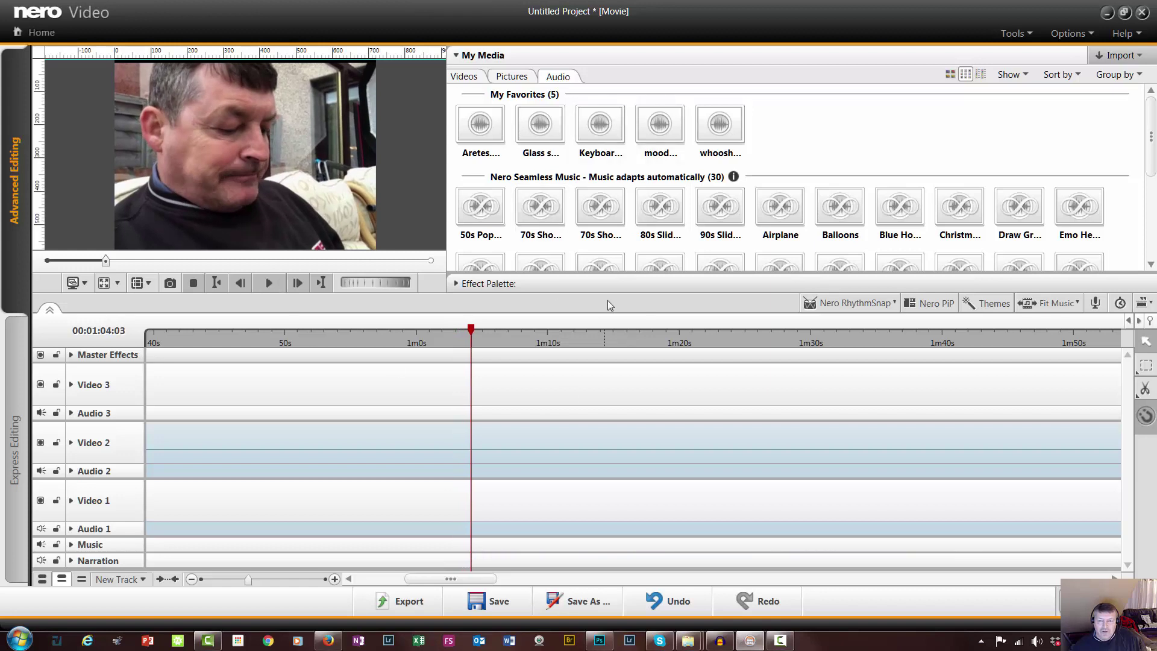
left_click_drag(543, 151, 477, 388)
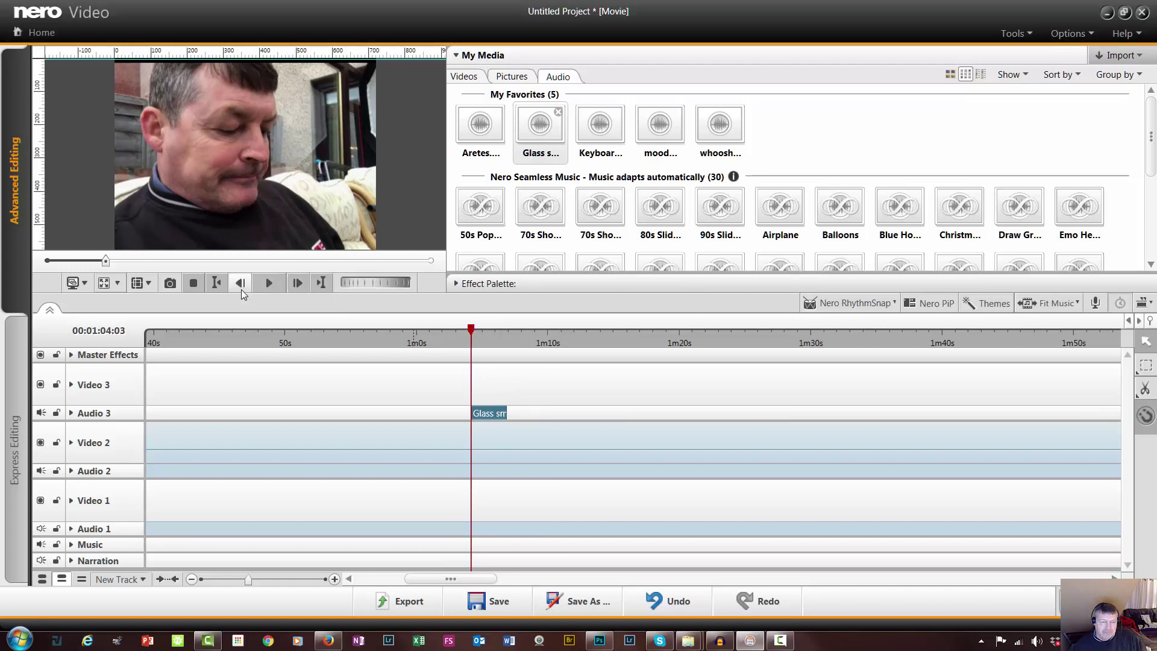
left_click(269, 283)
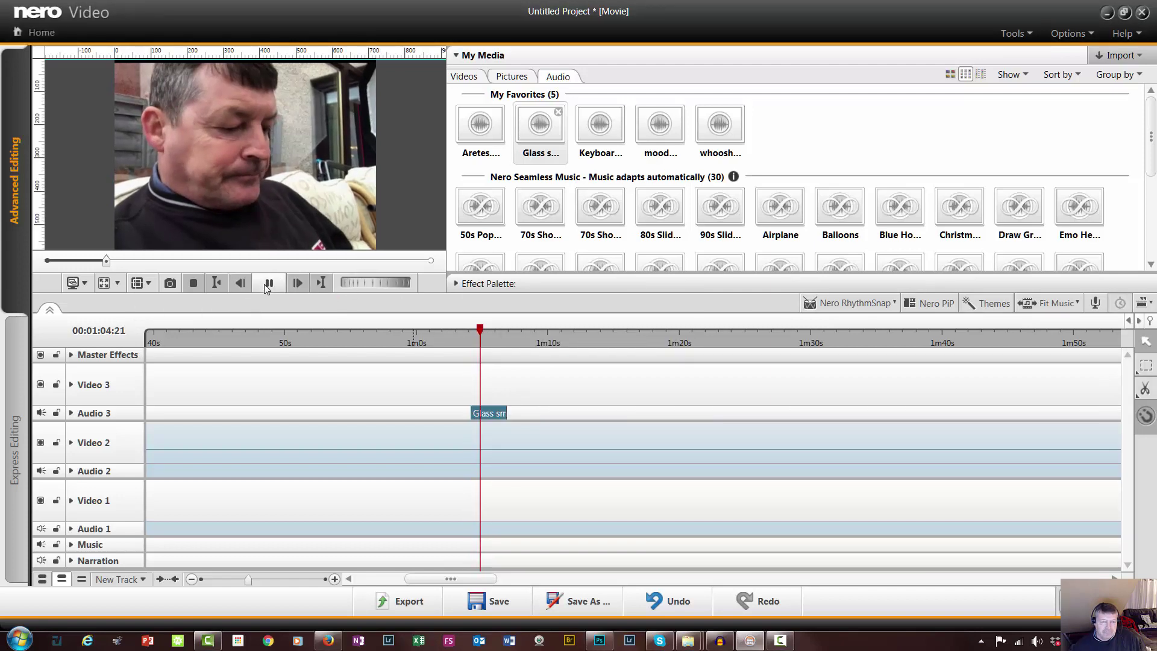
left_click(267, 288)
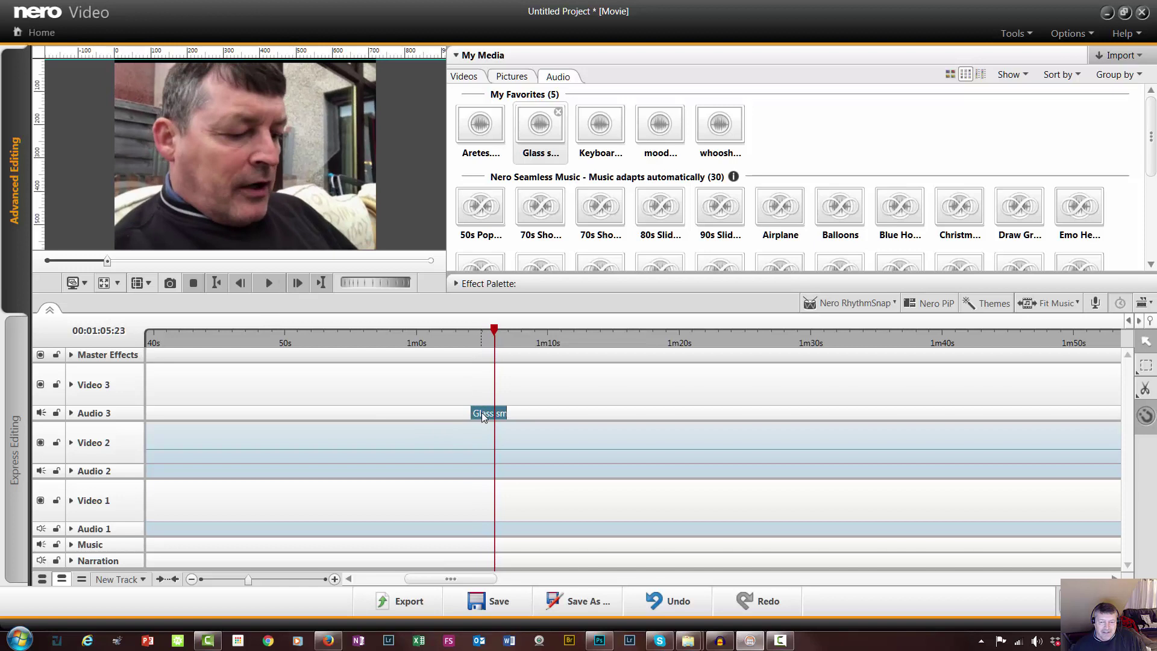
Set the audio level of the Glass smash clip to -15 dB in its effect properties
left_click(455, 284)
left_click(862, 114)
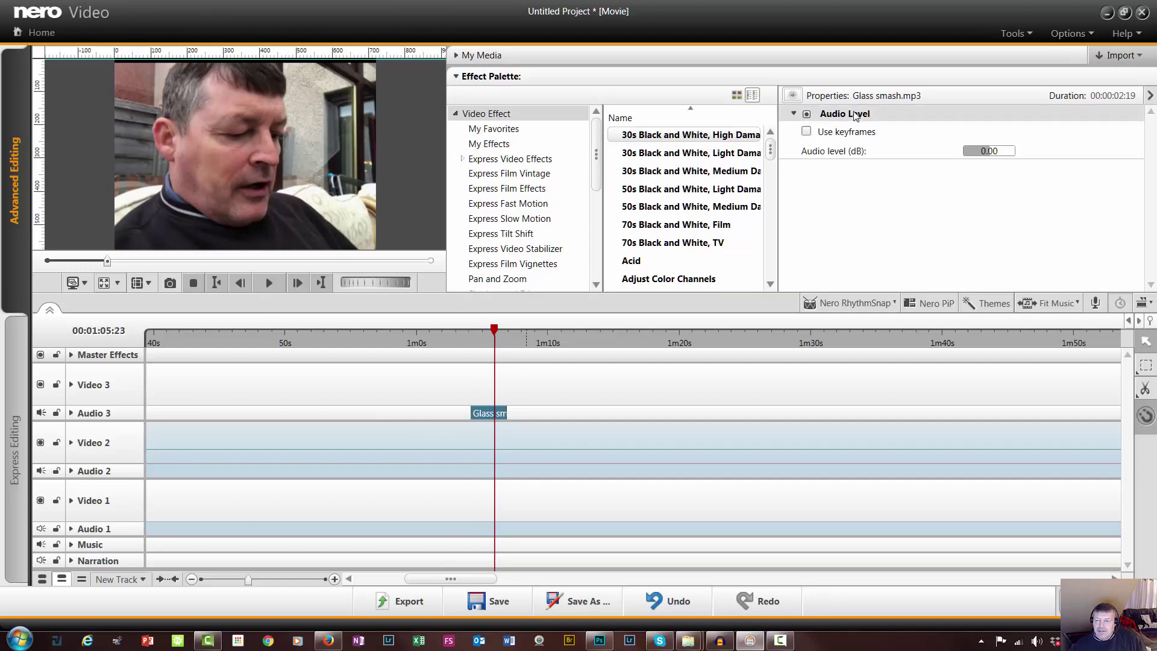
left_click(865, 117)
left_click(865, 117)
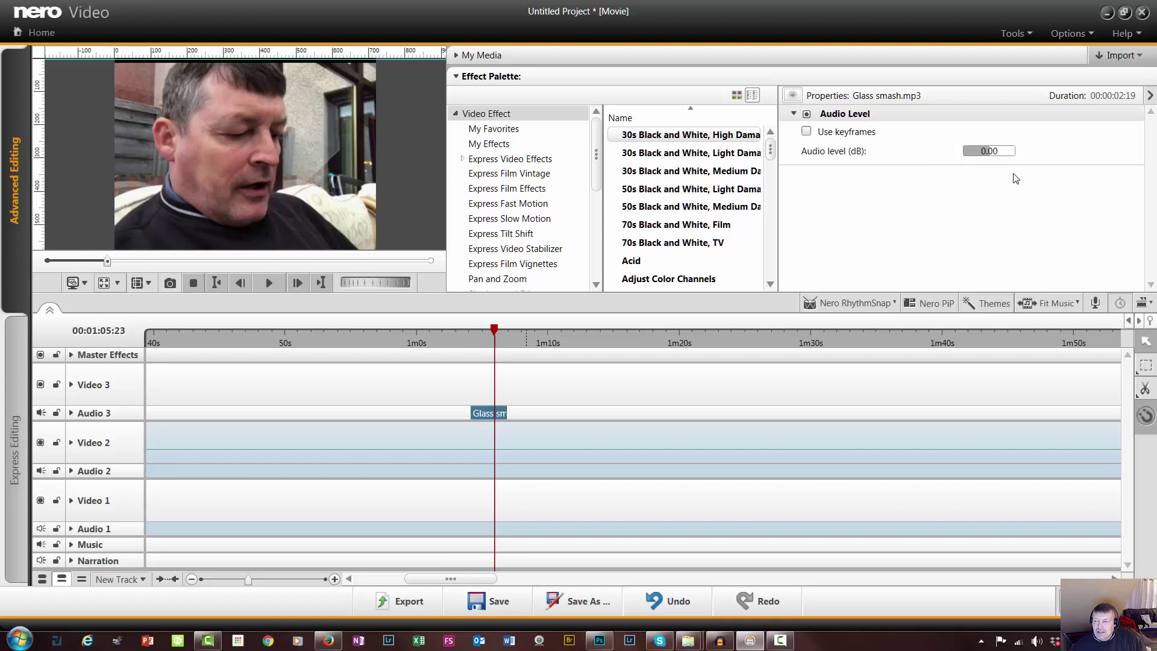
left_click(989, 150)
type("-")
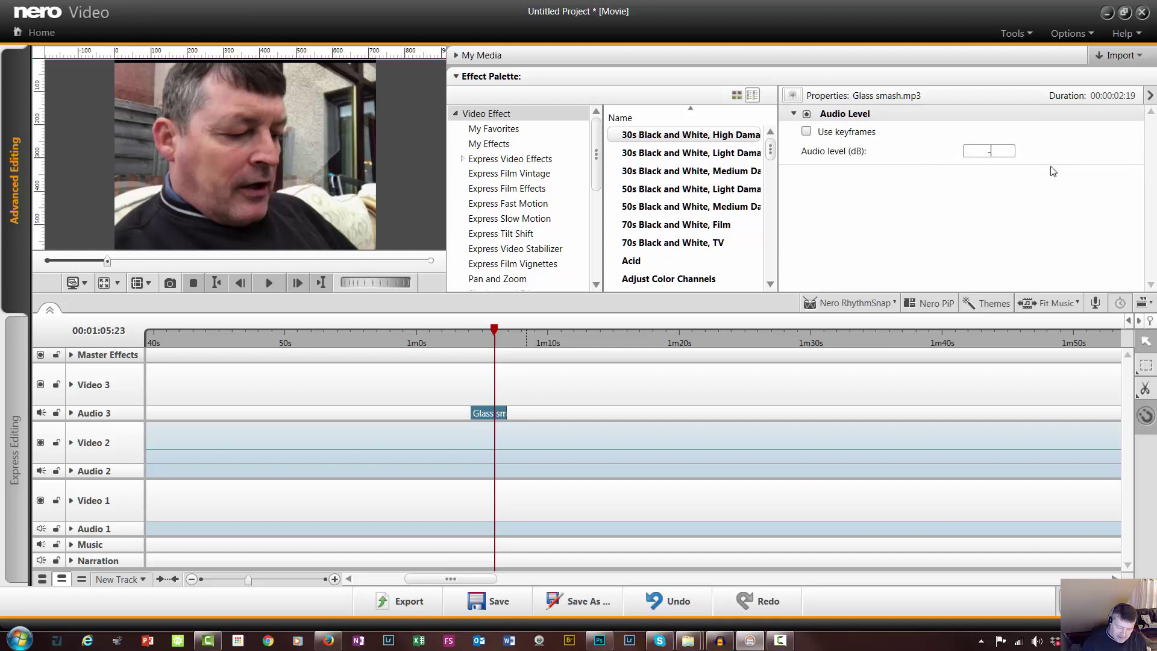
type("15")
key("Return")
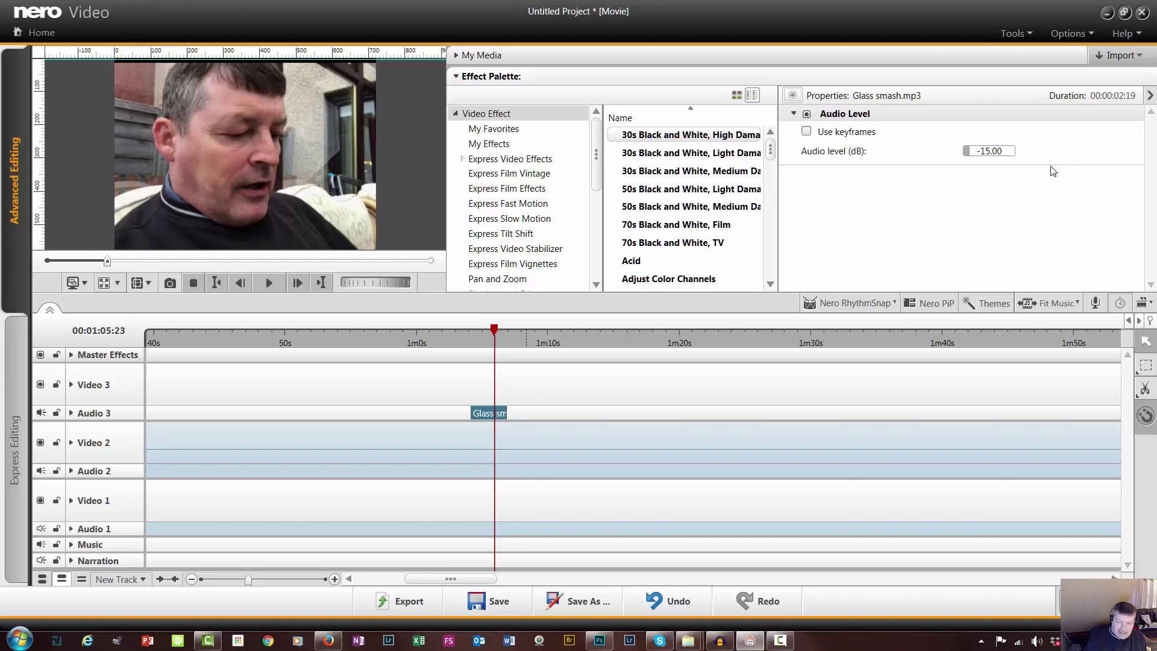
Play the quieter smash, move its clip along Audio 3 to start at about 1m07s, and replay the section
left_click(455, 335)
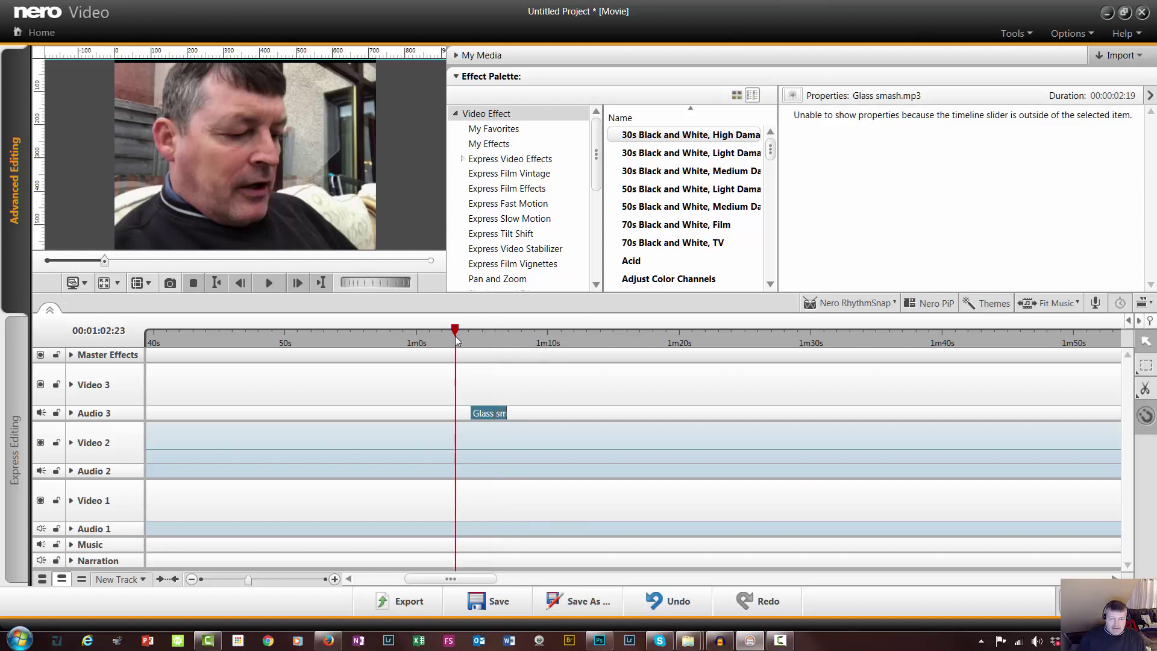
left_click(274, 287)
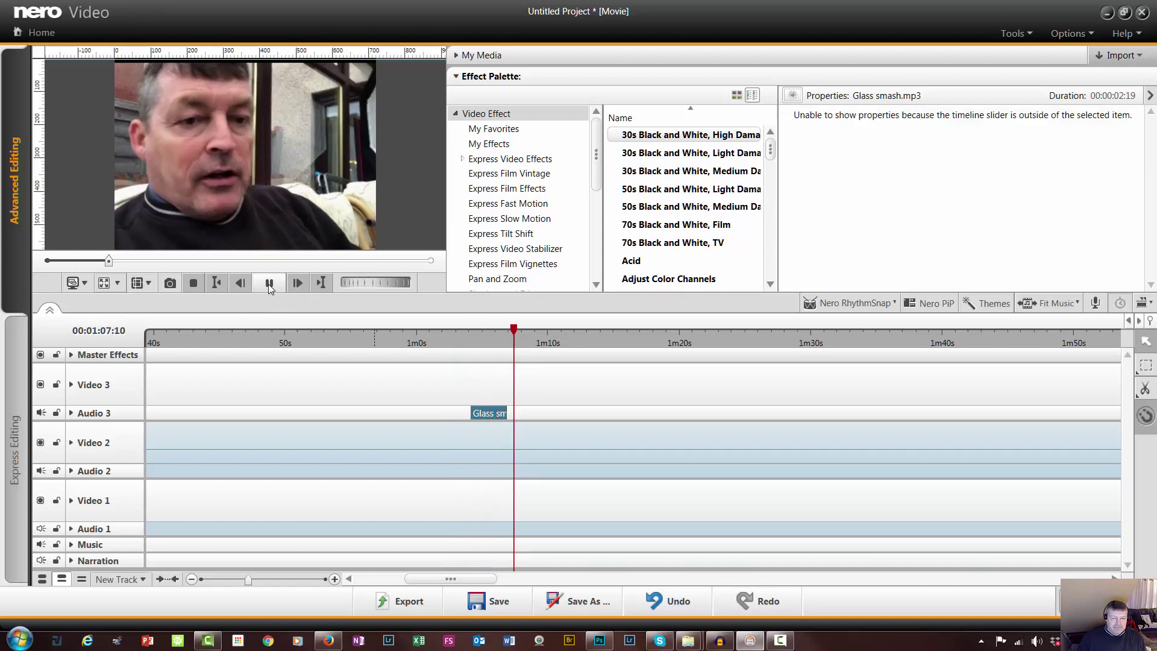
left_click(271, 290)
left_click_drag(490, 413, 534, 416)
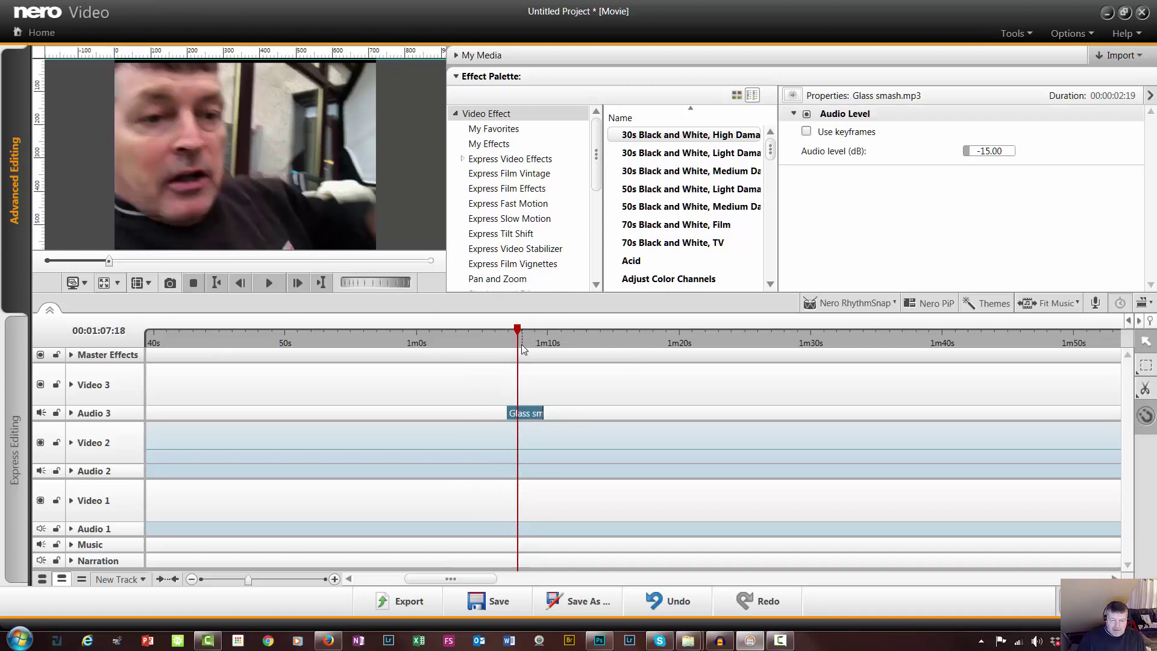
left_click(446, 335)
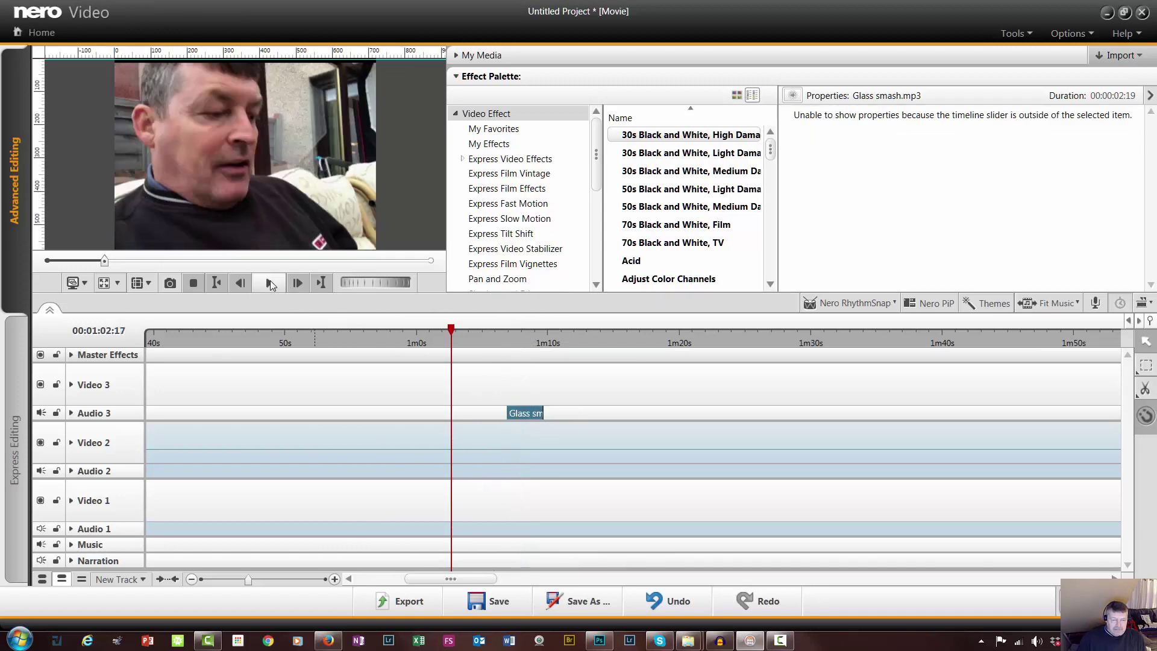
left_click(269, 283)
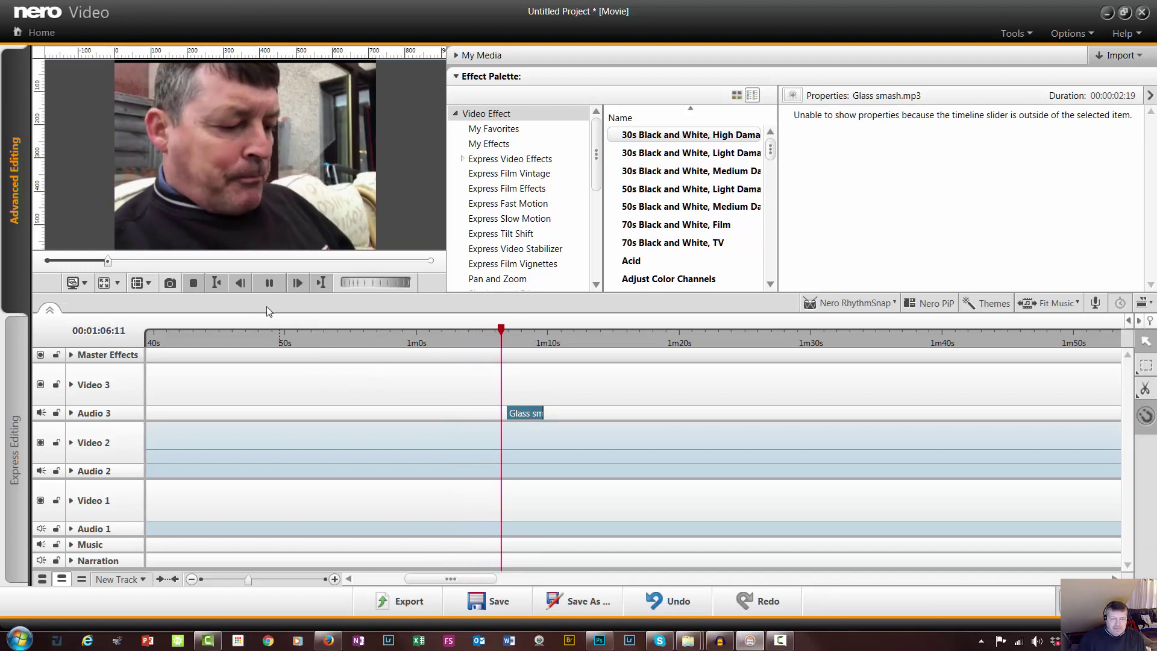
left_click(269, 282)
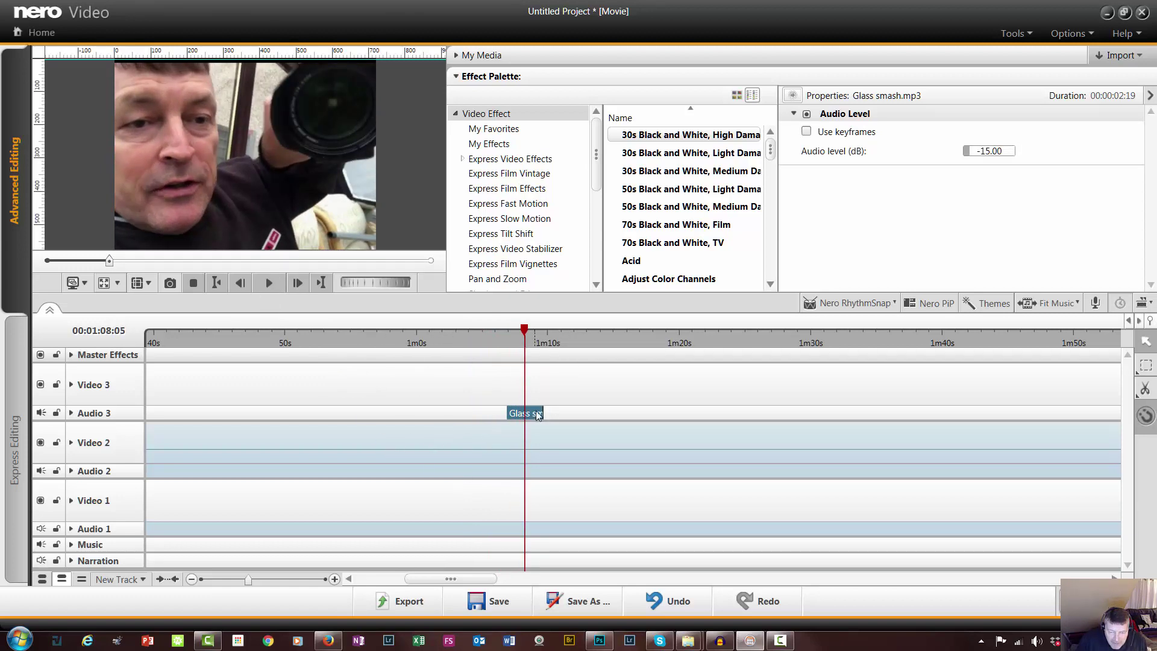
Shift the Glass smash clip back slightly on Audio 3 to start at about 1m06s and preview the timing
left_click_drag(532, 414, 529, 414)
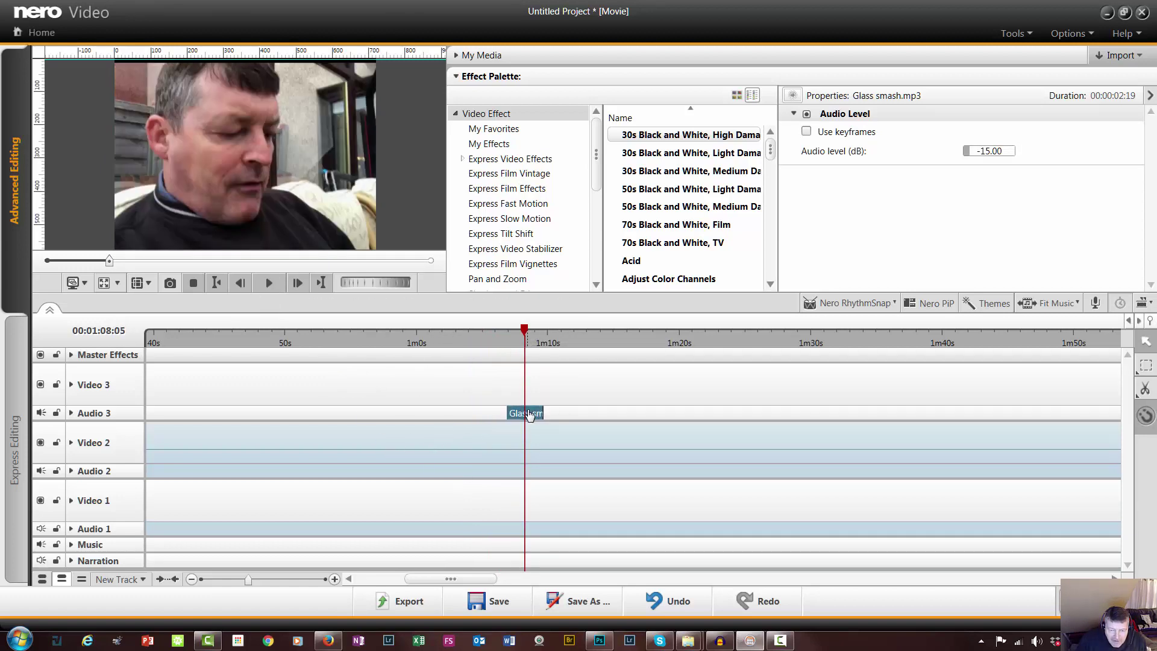
left_click(493, 348)
left_click(270, 283)
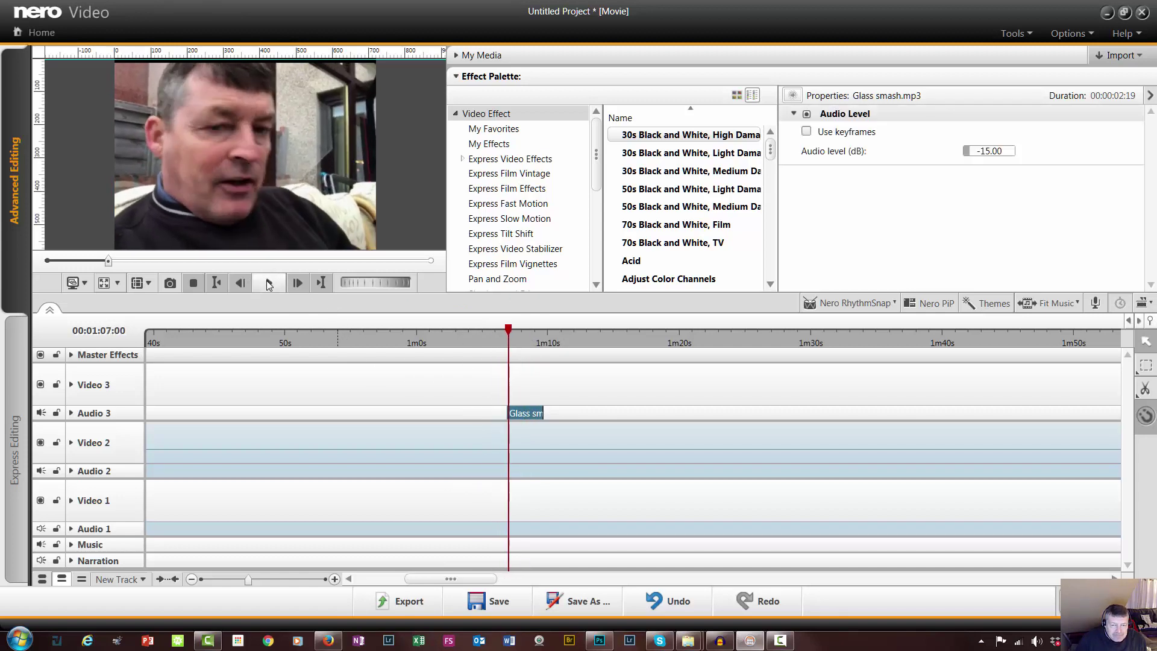
key("space")
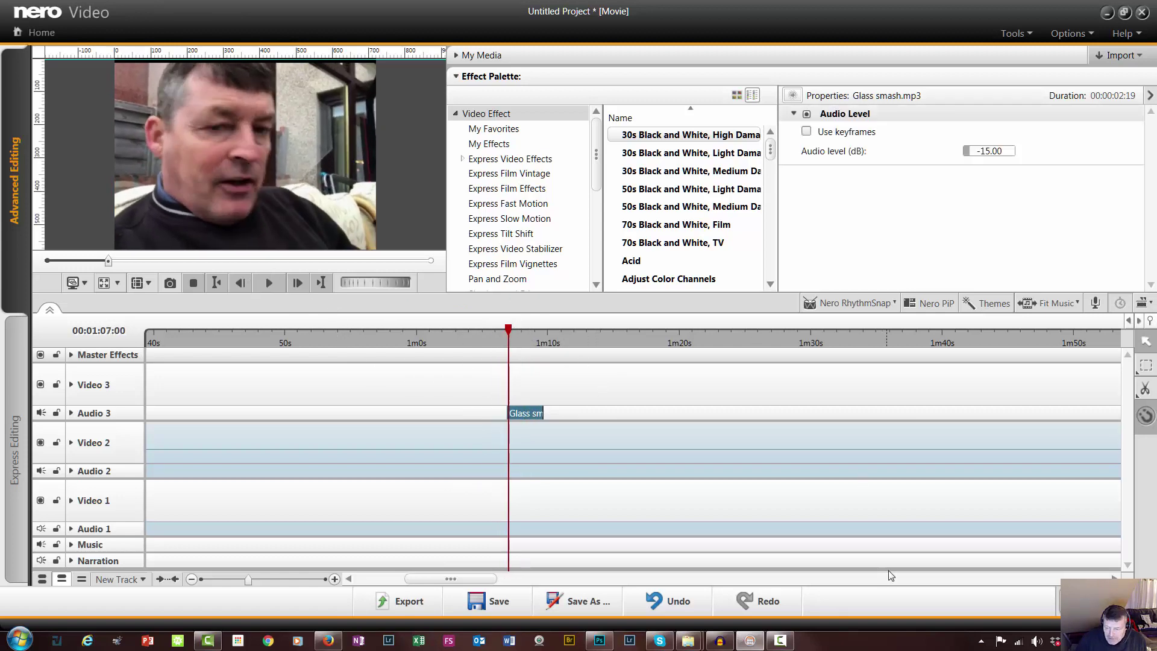
left_click_drag(525, 412, 519, 414)
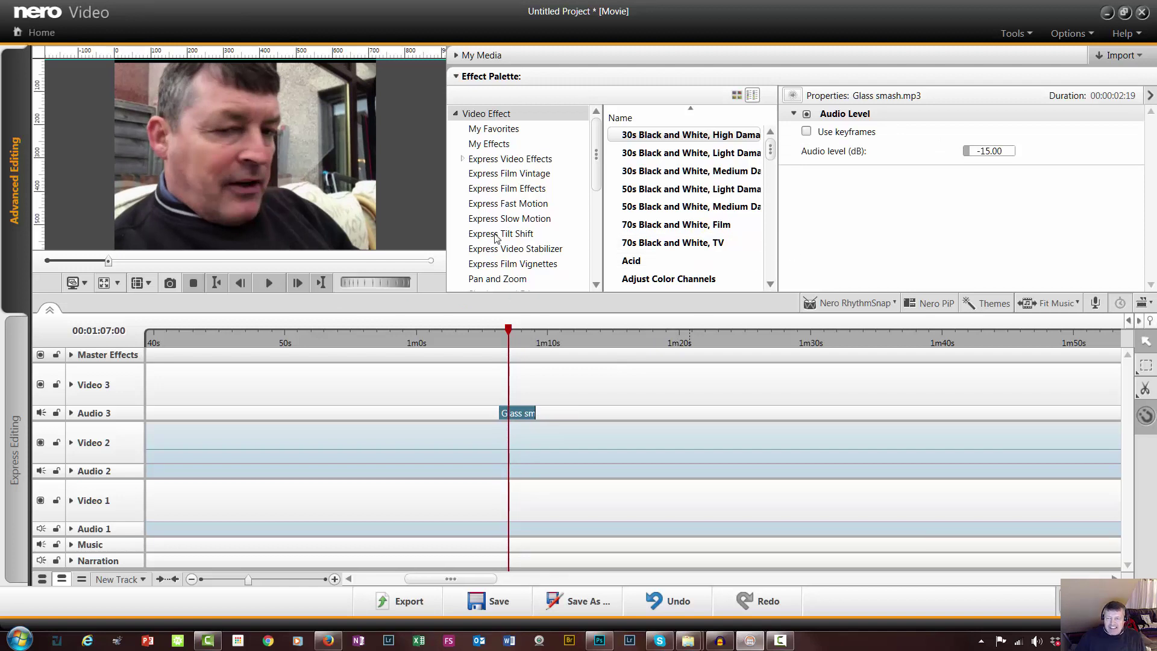
left_click_drag(508, 329, 459, 329)
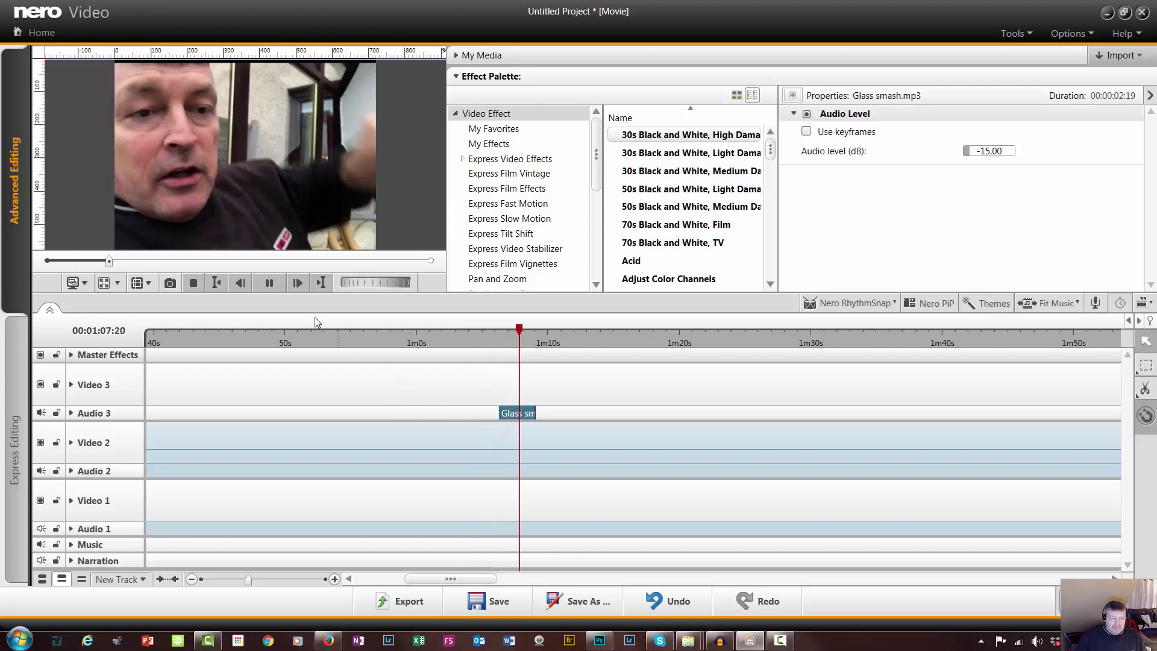
key("space")
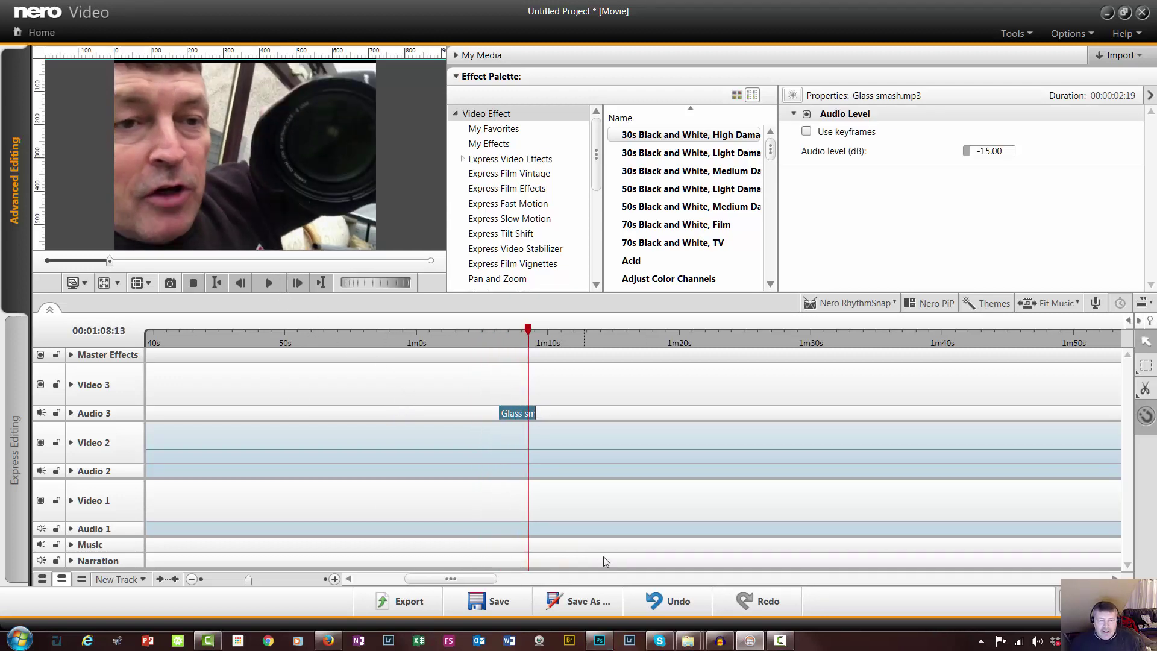
Mute the Audio 2 track, unmute the narration on Audio 1, and play the movie from the start
left_click_drag(453, 581, 341, 570)
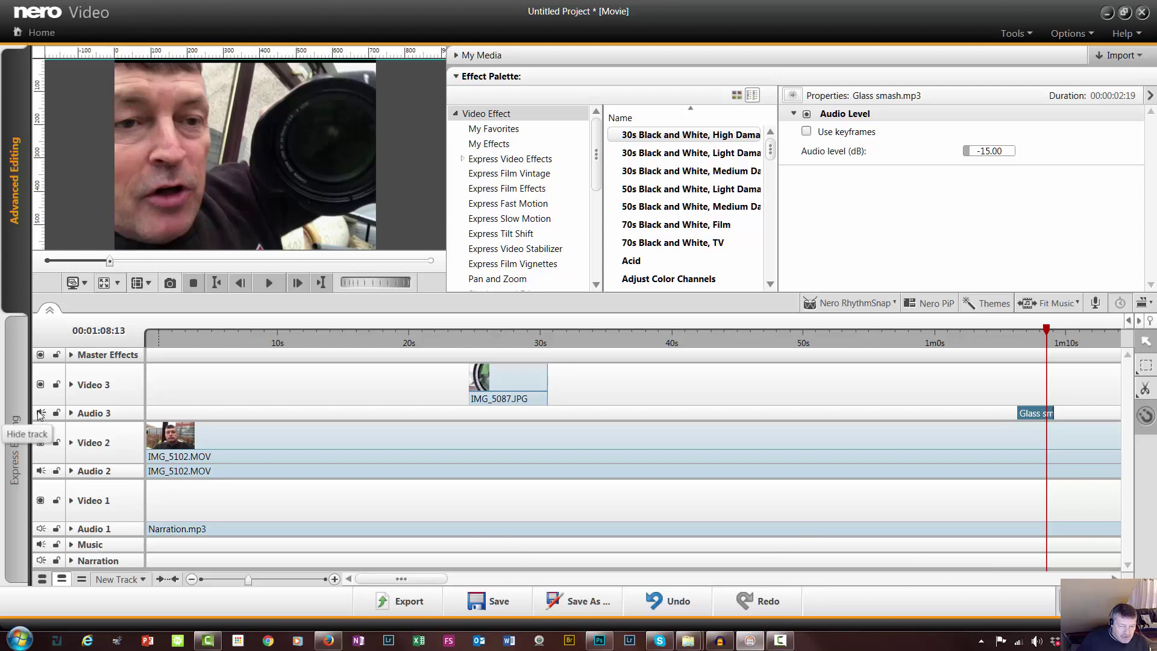
left_click(39, 468)
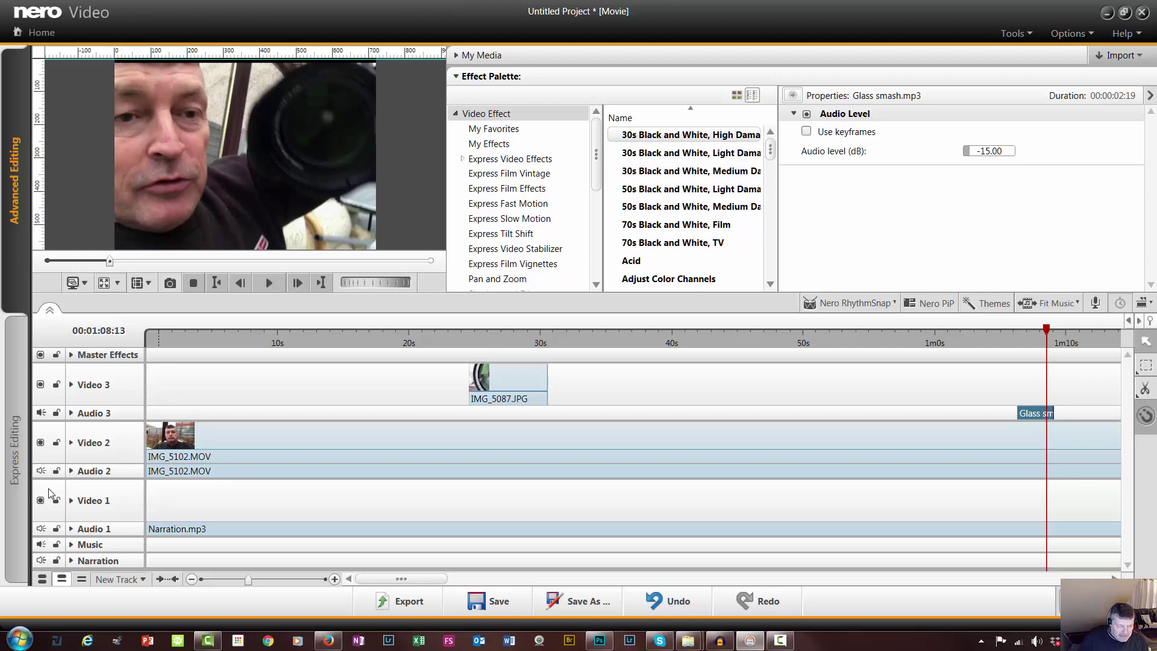
left_click(194, 283)
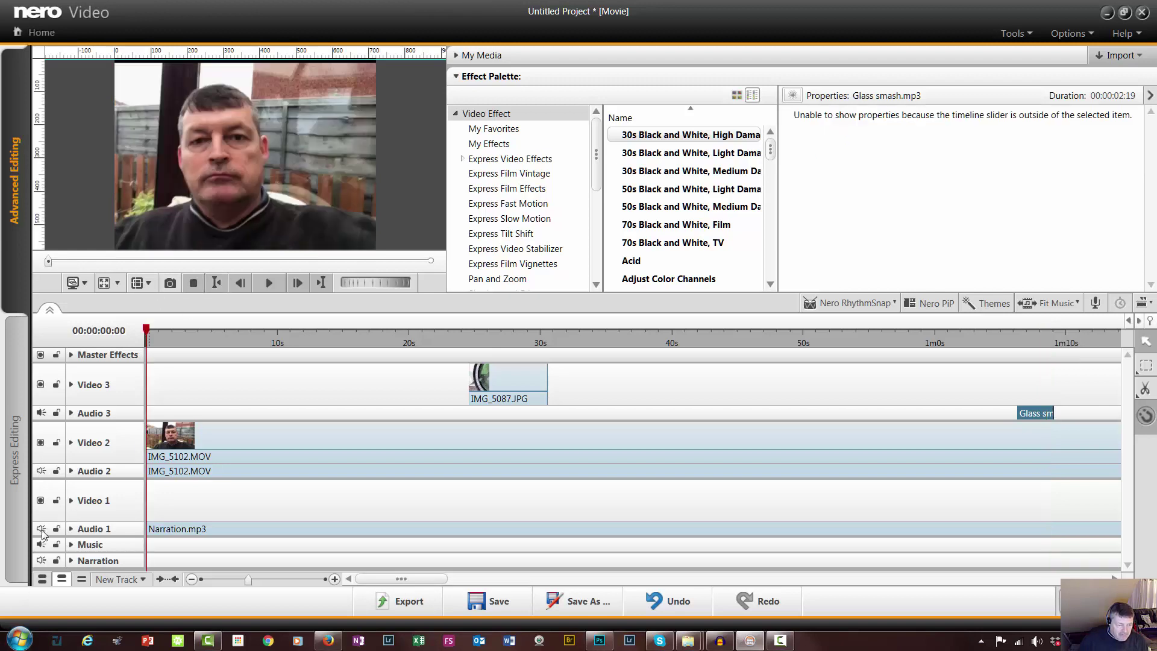
left_click(270, 283)
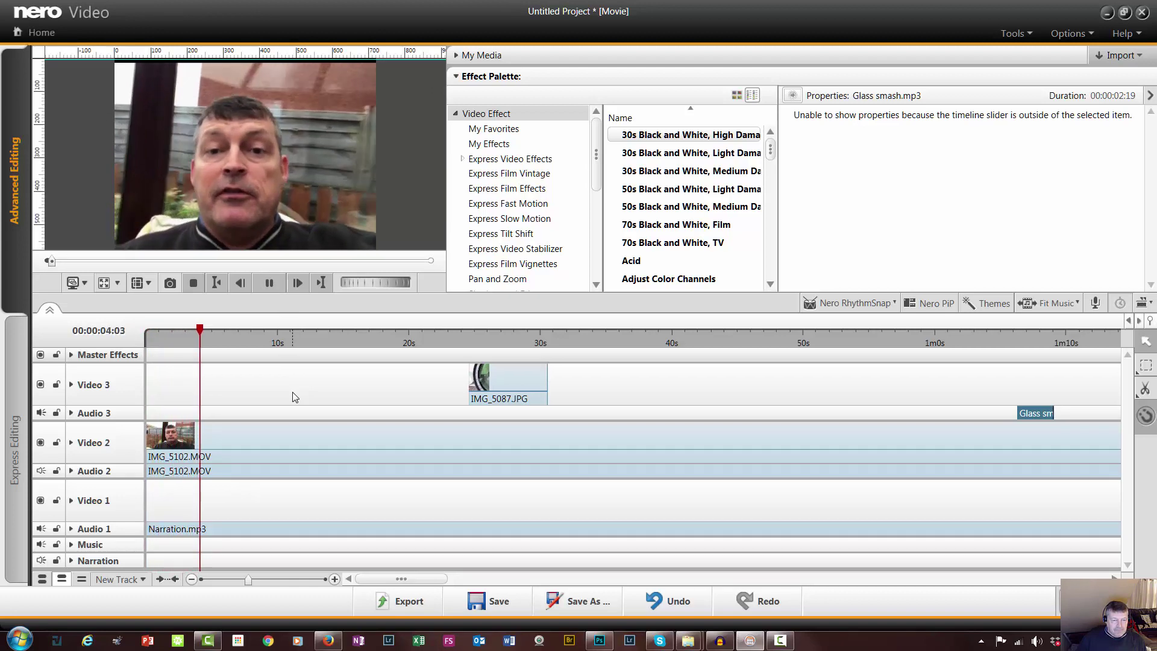
left_click(270, 282)
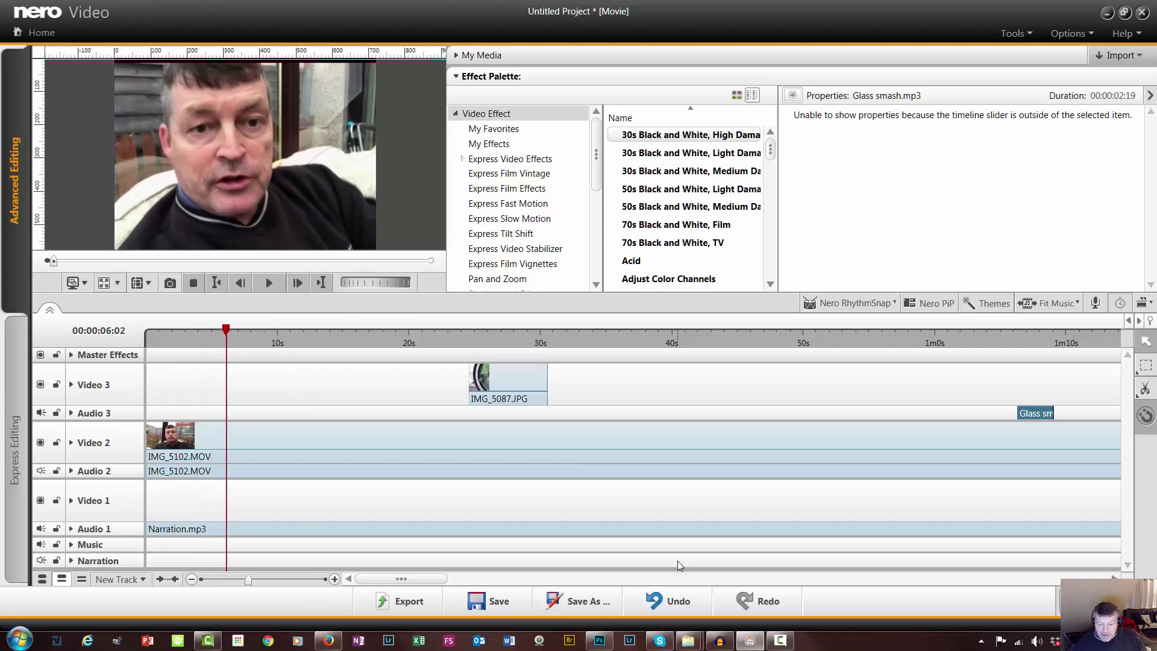
Switch to Audacity, examine the file formats offered for exporting the narration audio, and cancel the export
left_click(719, 640)
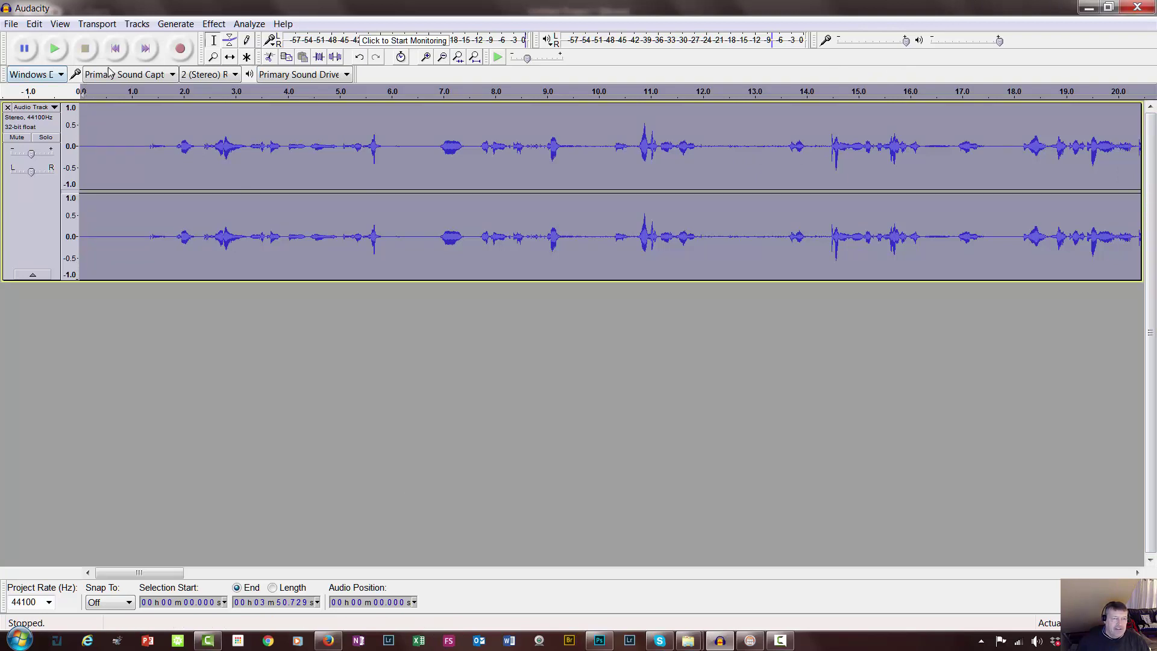
left_click(11, 24)
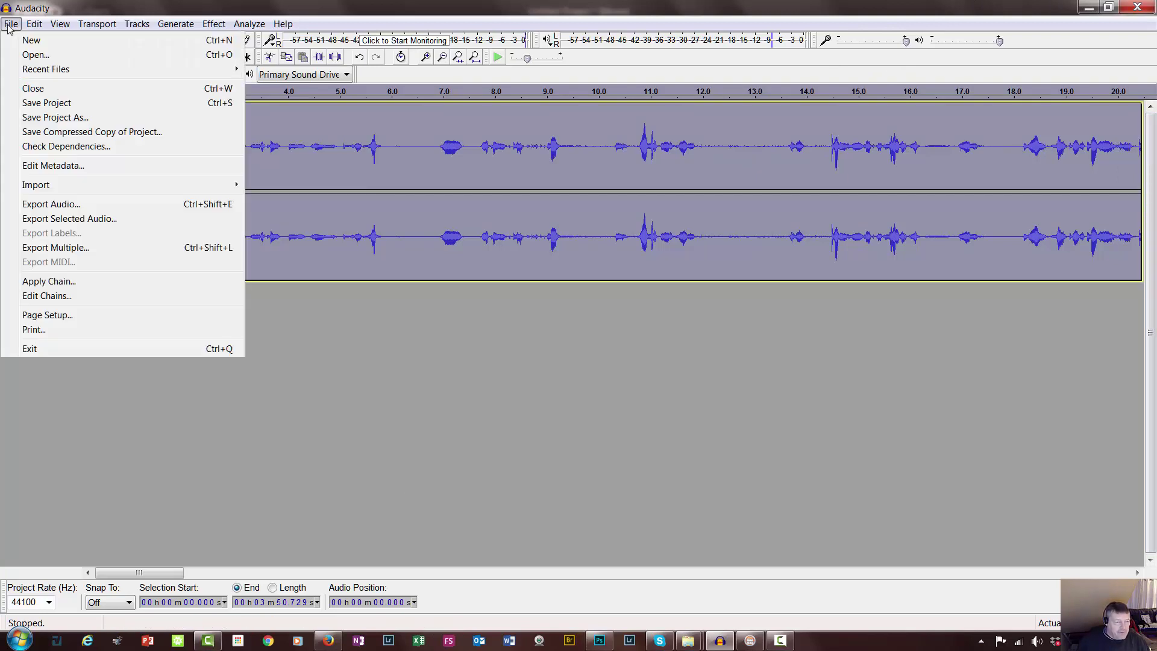
key("Right")
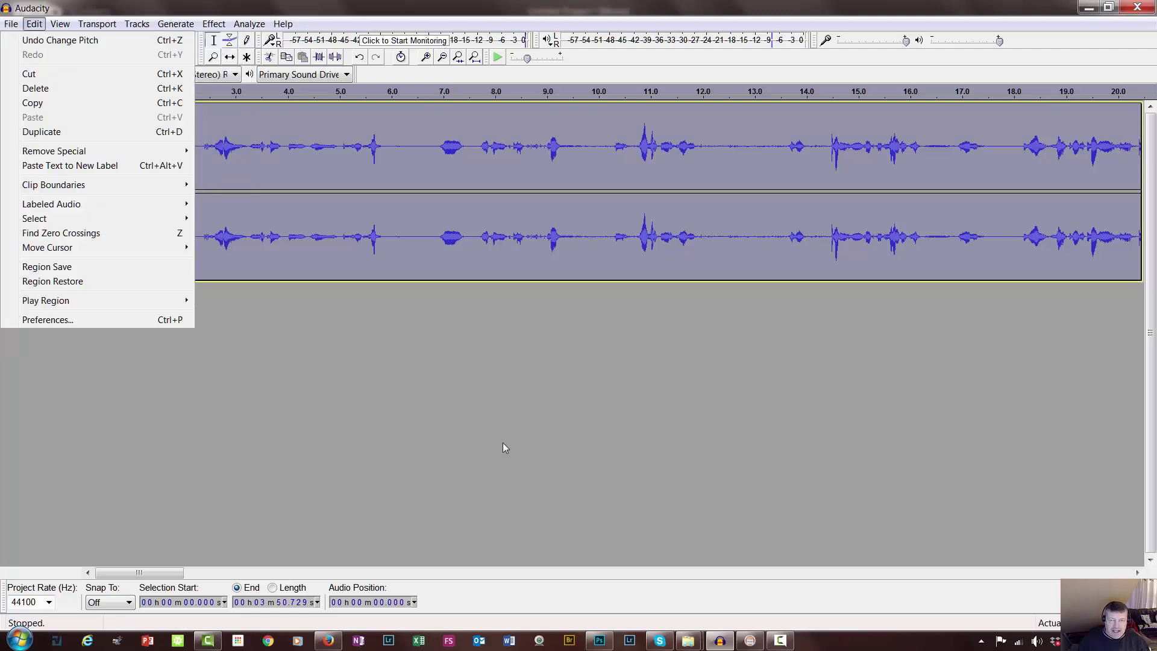
left_click(533, 402)
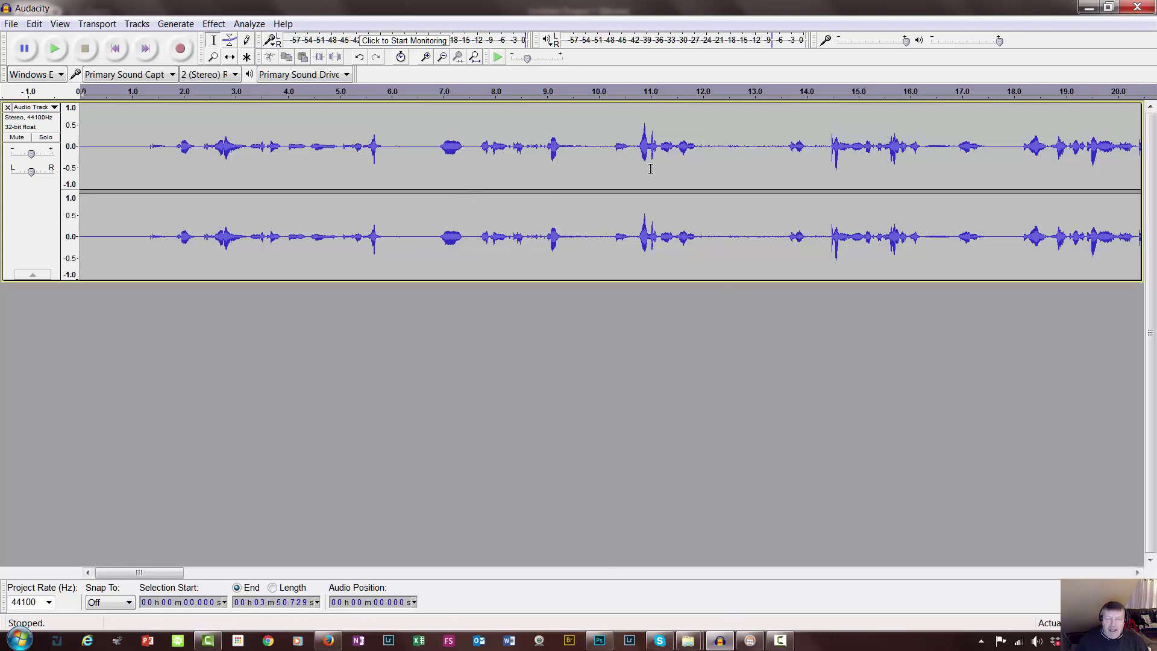
left_click(11, 24)
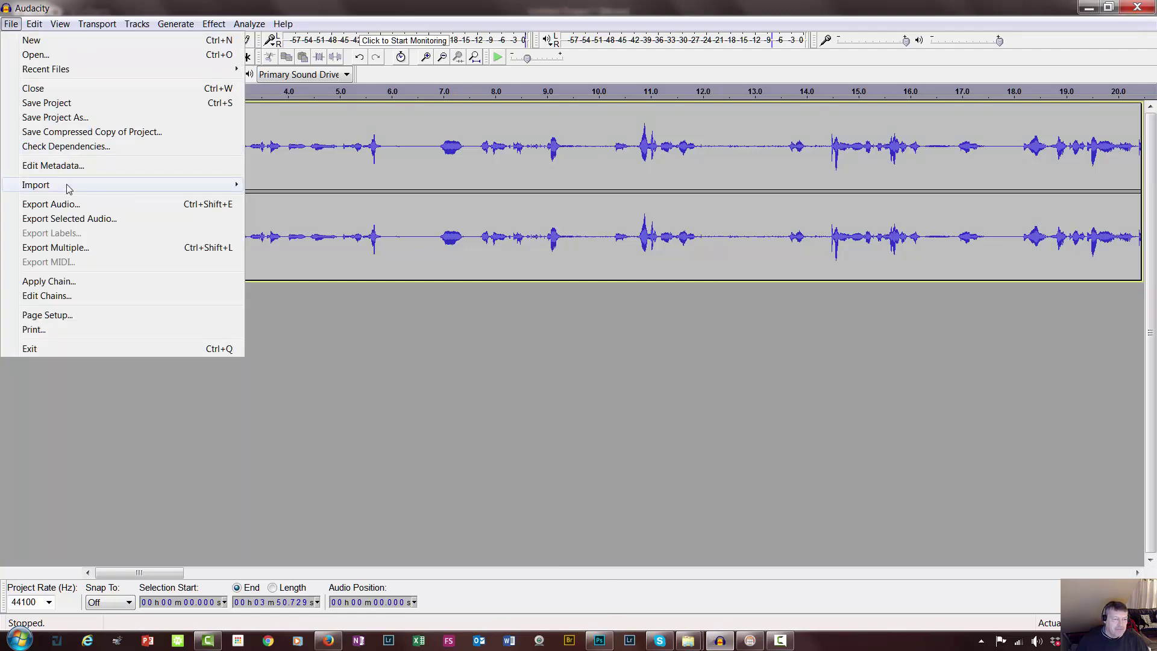
left_click(71, 205)
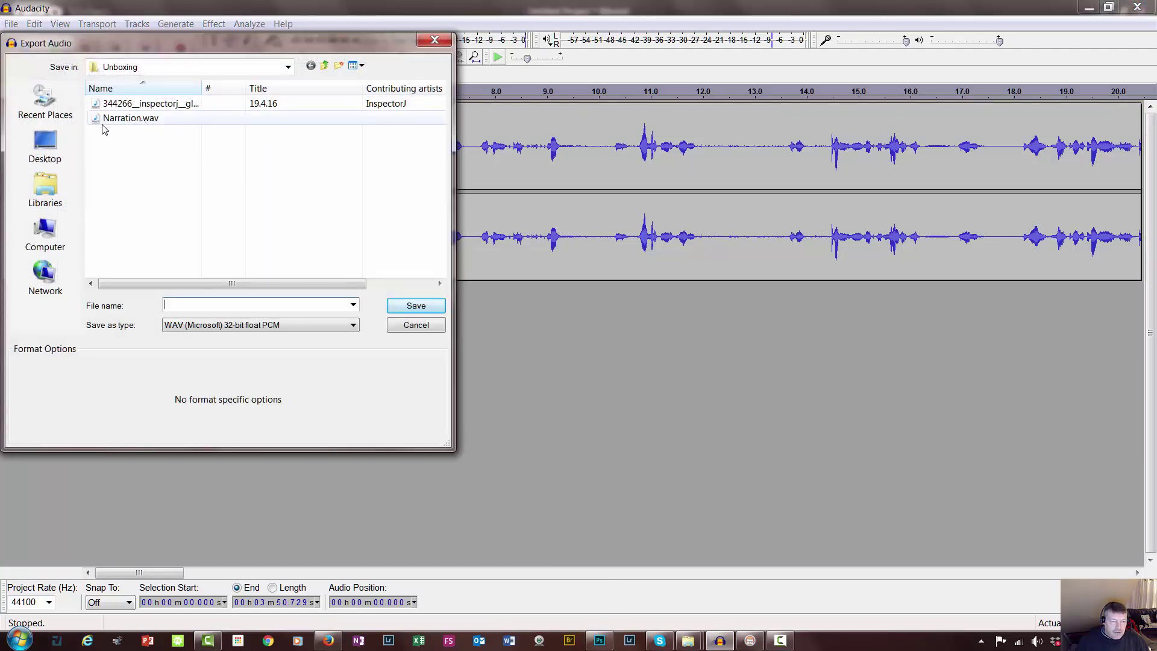
left_click(352, 326)
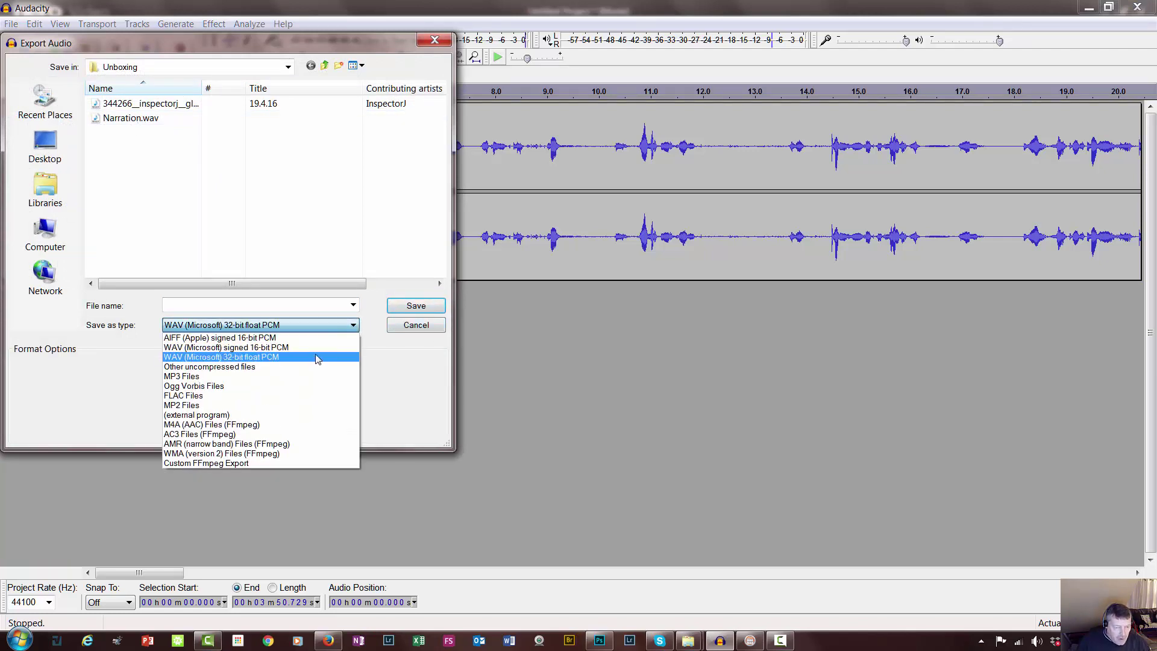
left_click(433, 331)
left_click(415, 326)
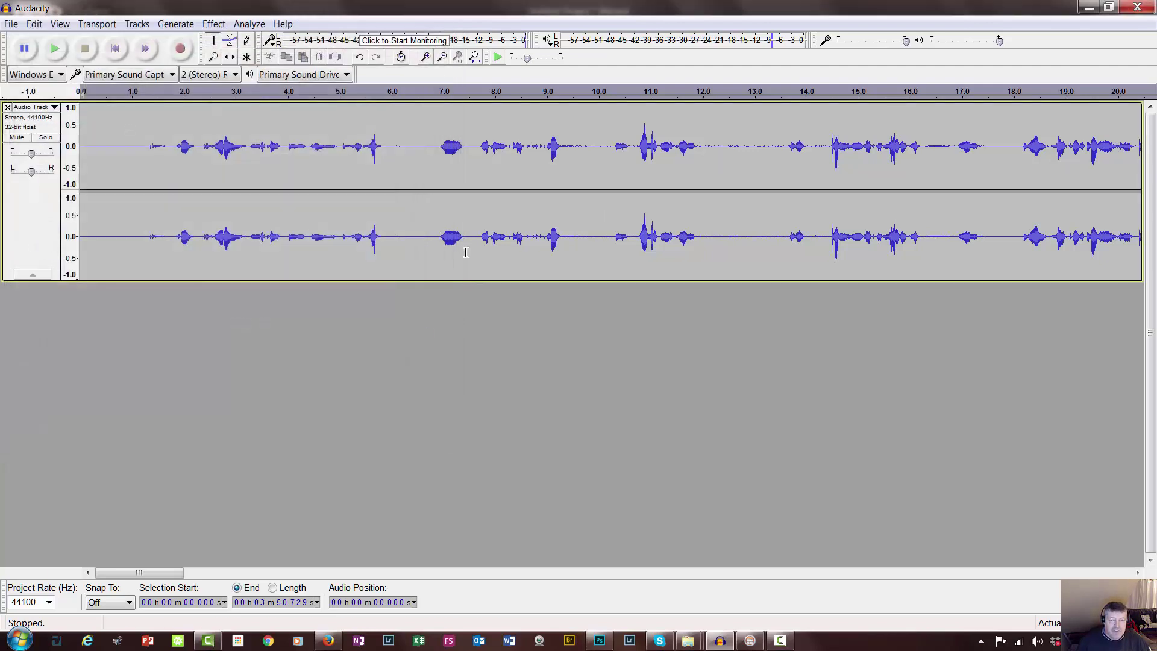
Return to Nero Video and play the movie with the narration, through the IMG_5087.JPG picture, up to about 55 seconds
left_click(1088, 8)
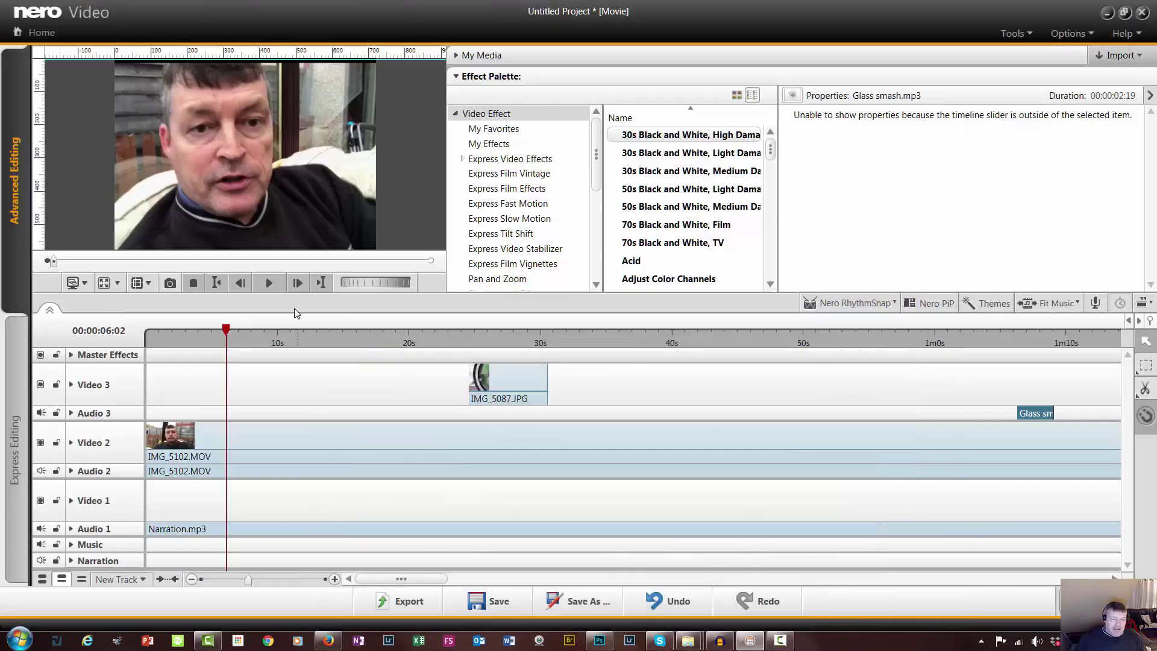
left_click(269, 283)
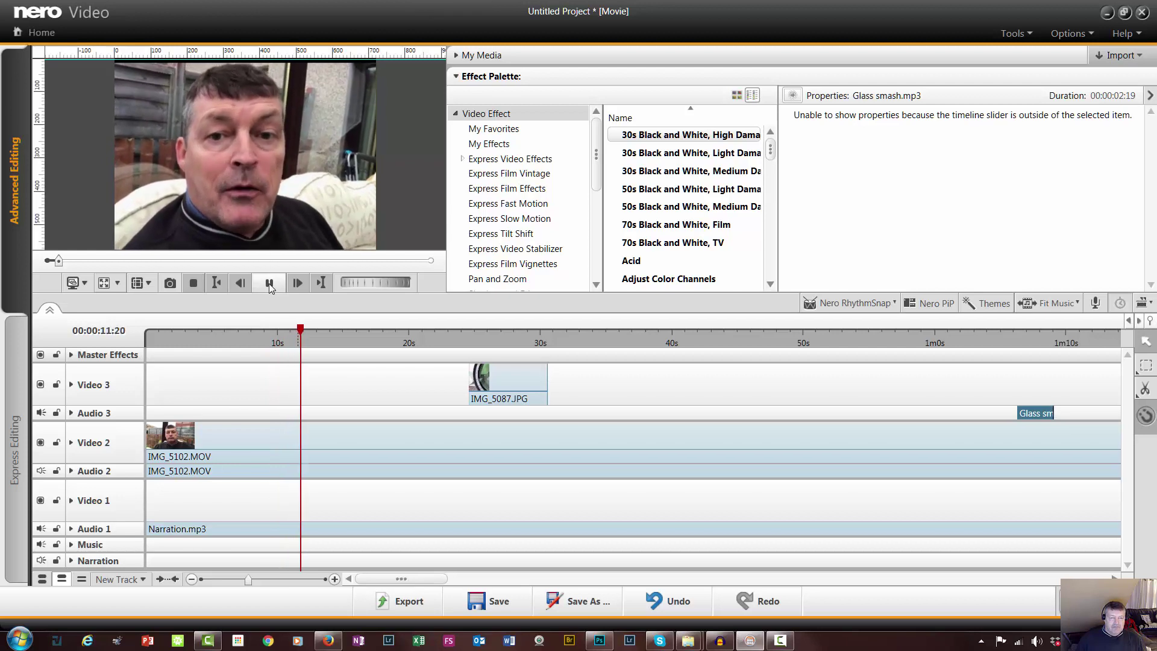
left_click(269, 283)
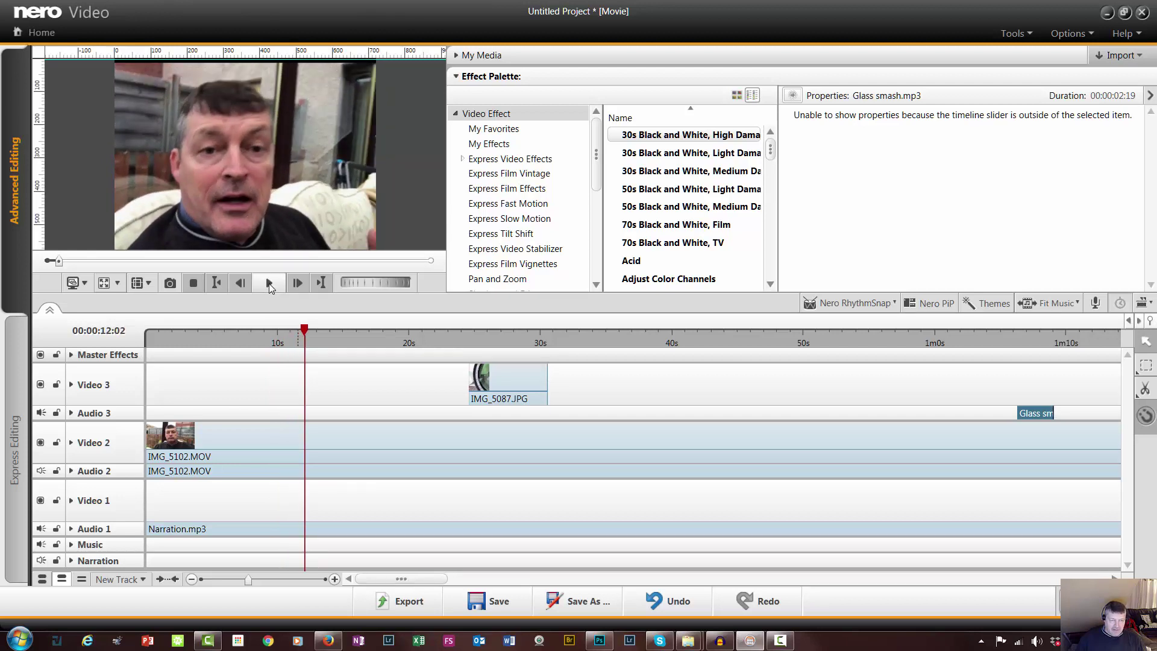
left_click(269, 282)
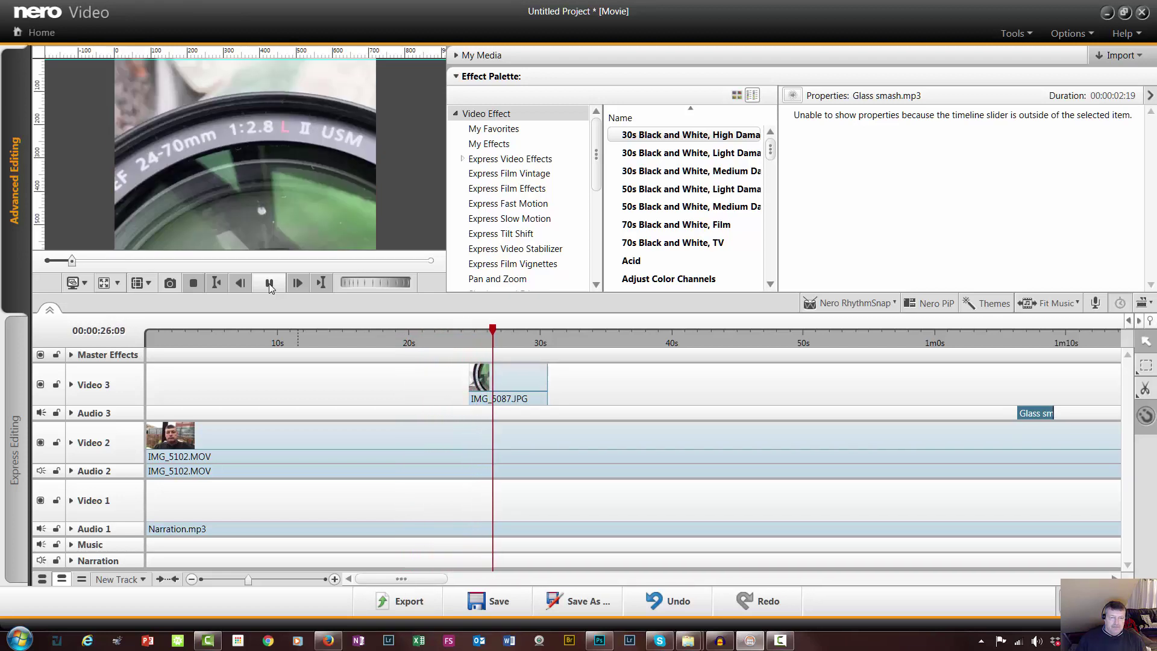
left_click(270, 286)
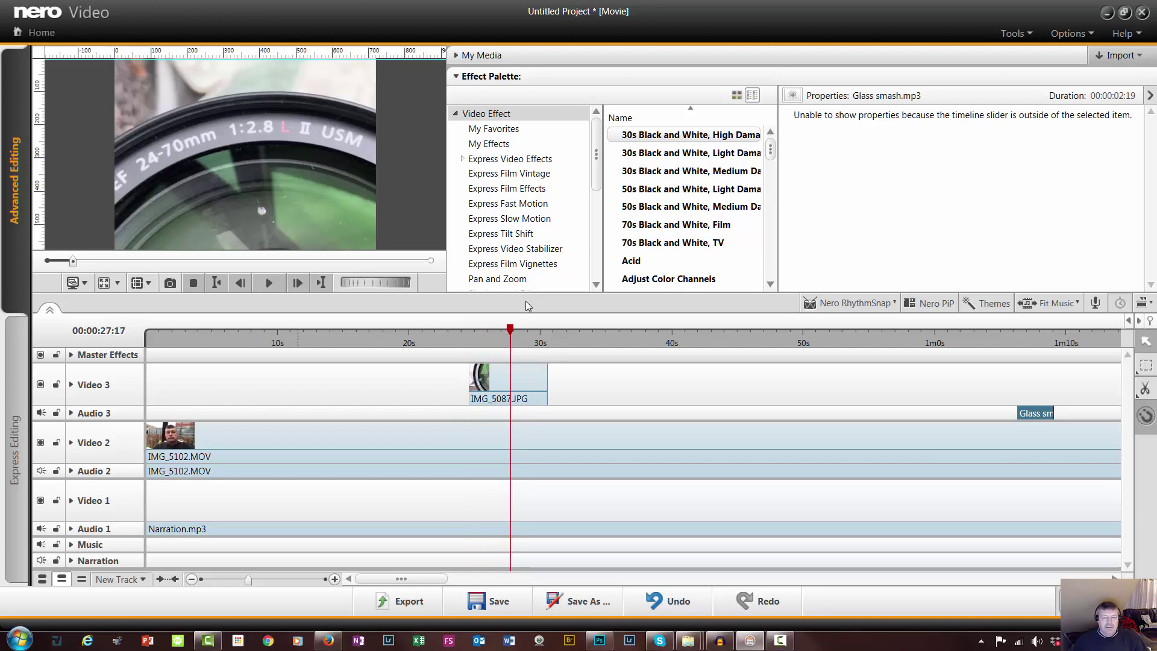
mouse_move(511, 329)
left_mouse_down()
mouse_move(392, 329)
mouse_move(500, 336)
left_mouse_up()
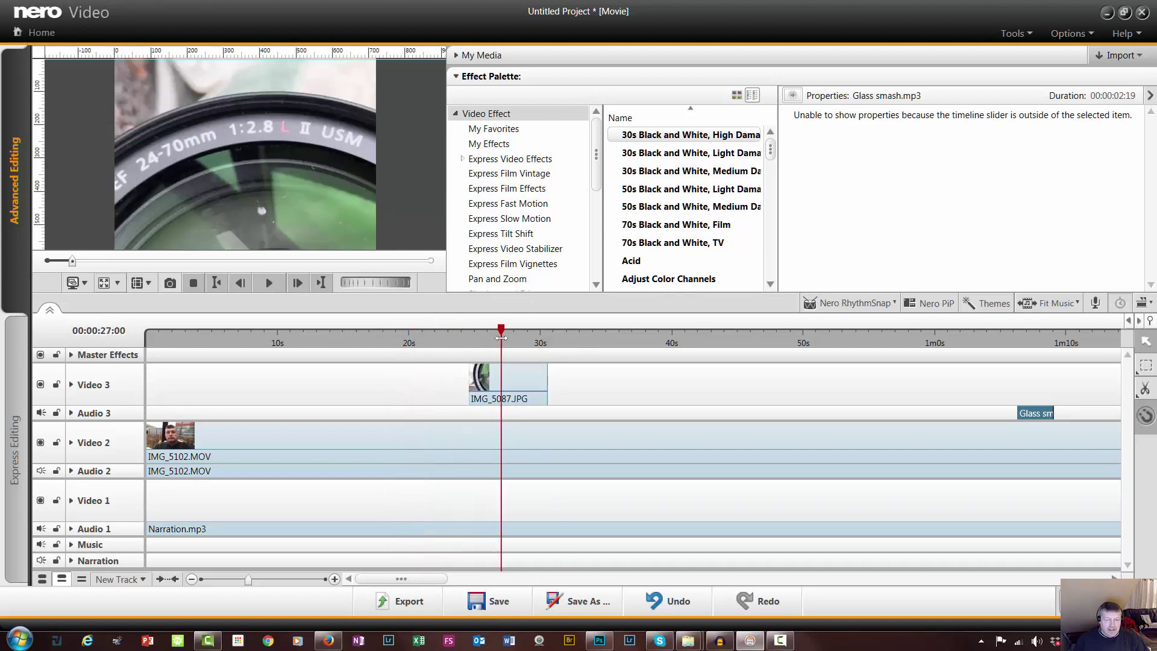
left_click(269, 284)
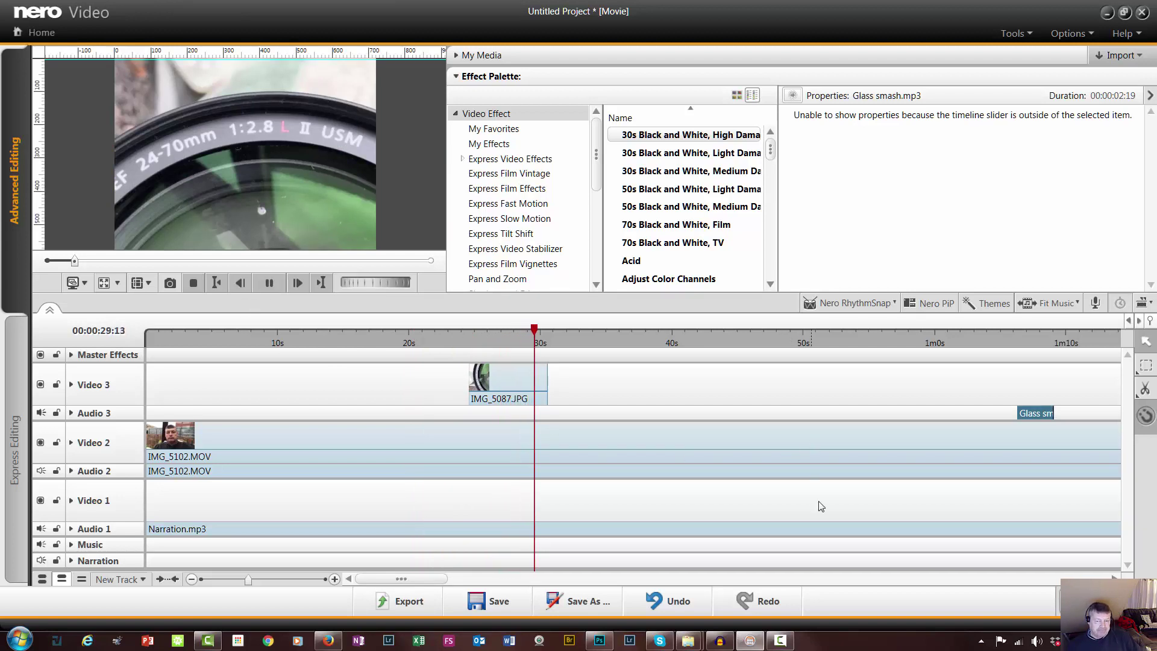
left_click(271, 284)
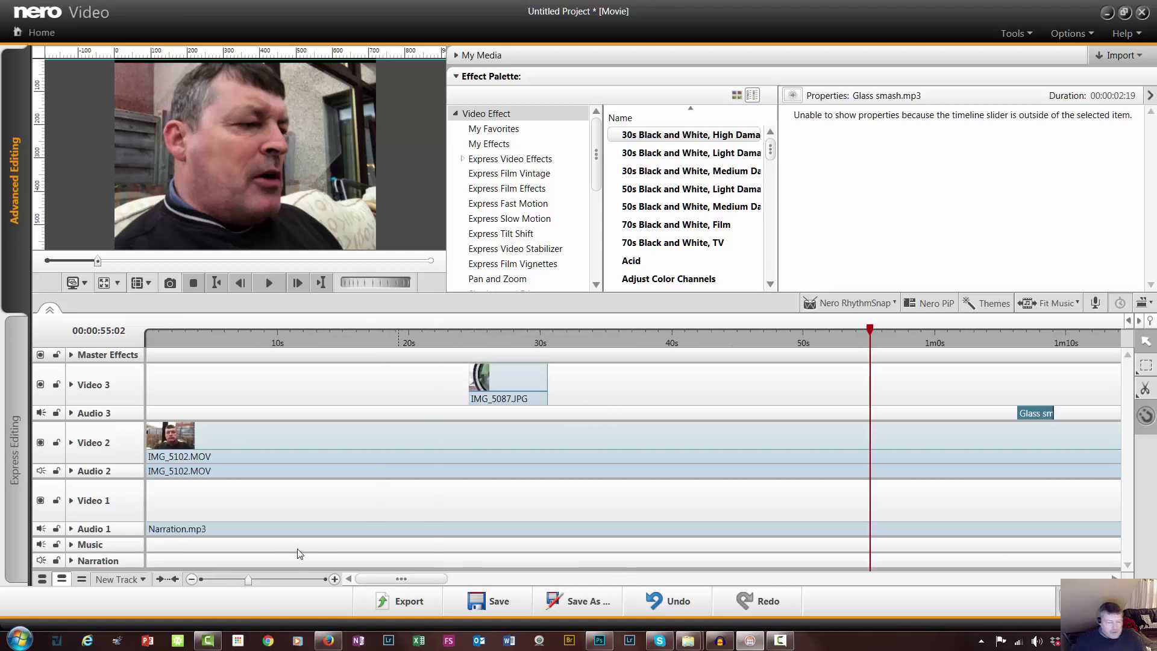
Mute the narration on Audio 1 and select the IMG_5102.MOV clip on Video 2
left_click(41, 529)
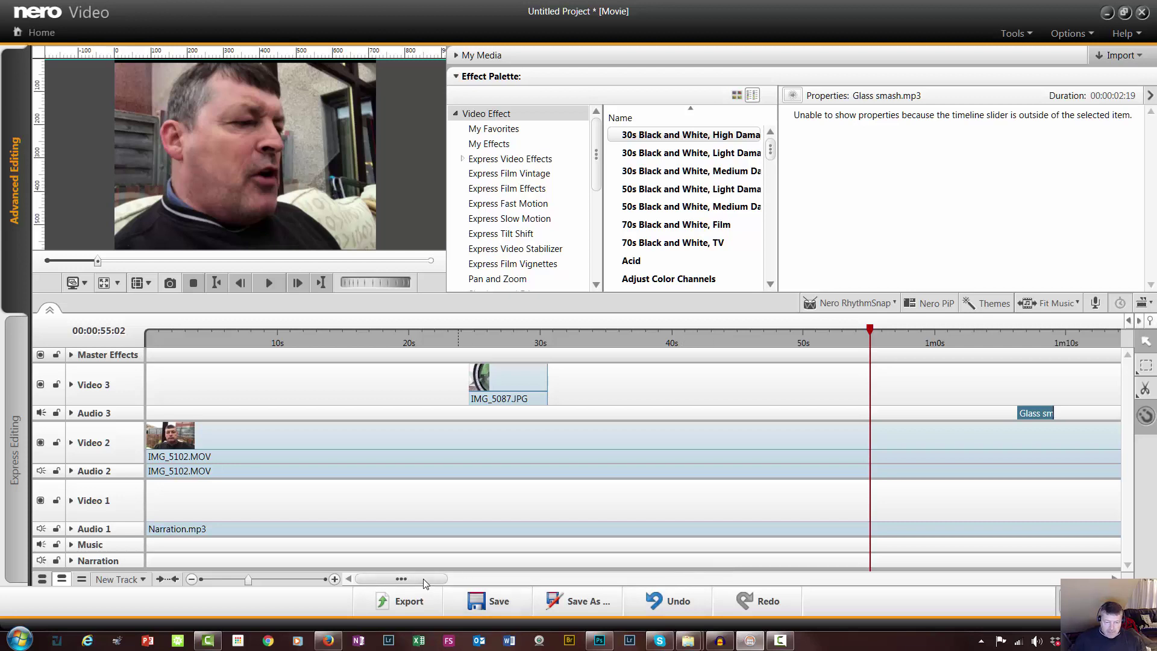
left_click_drag(437, 579, 499, 587)
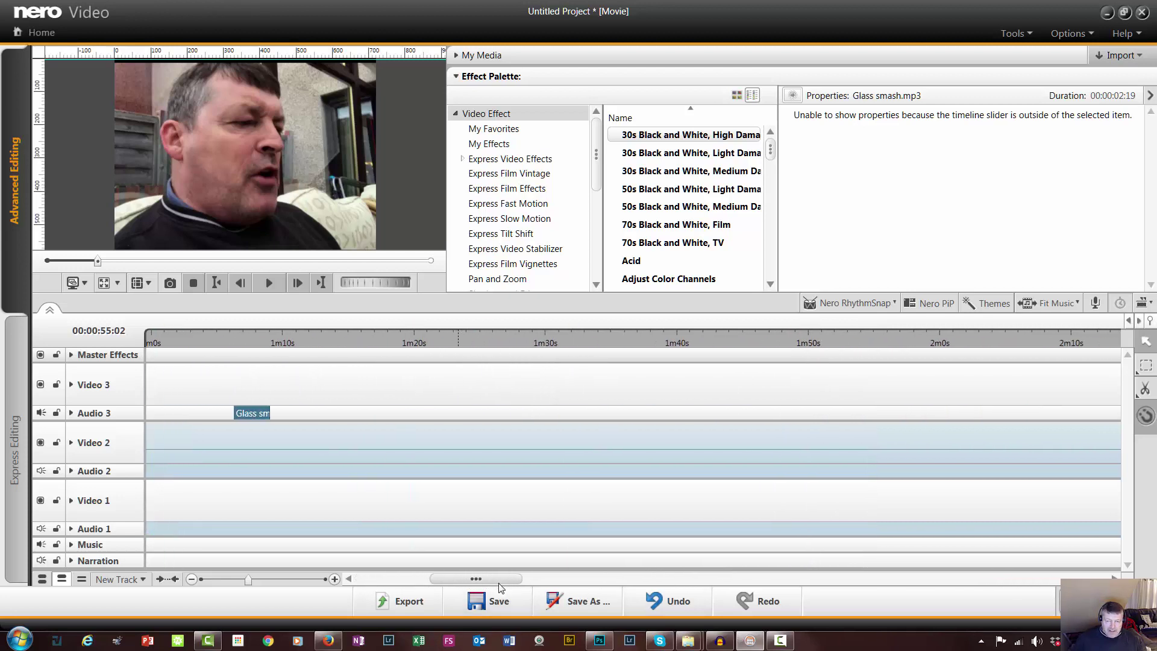
left_click(352, 440)
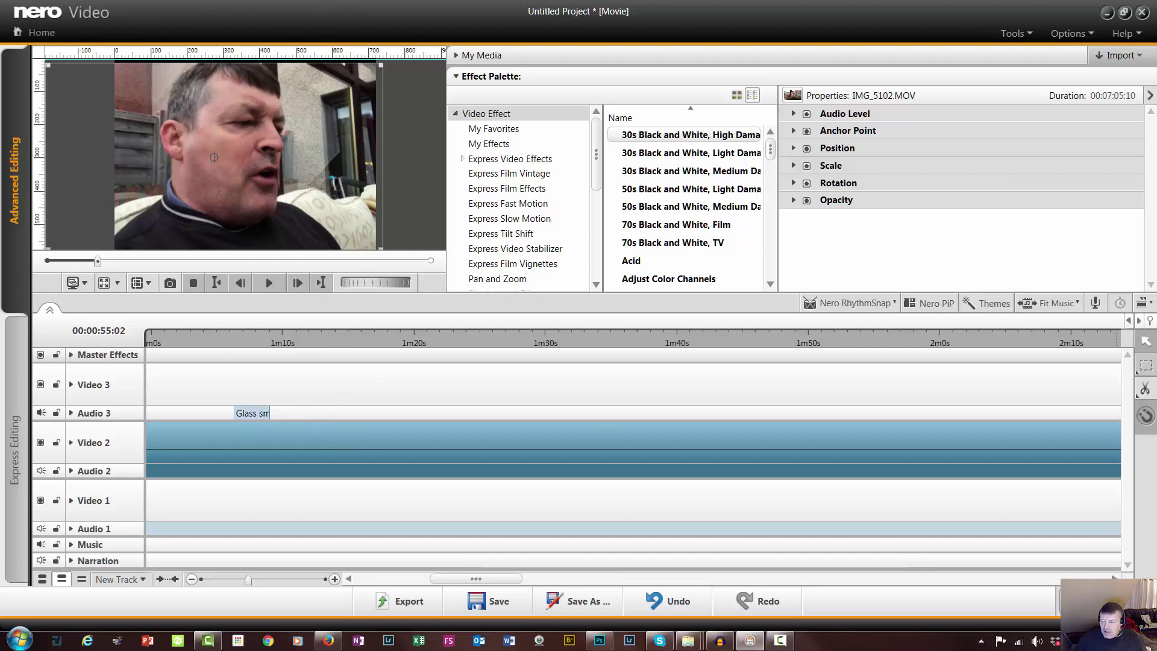
left_click(1144, 390)
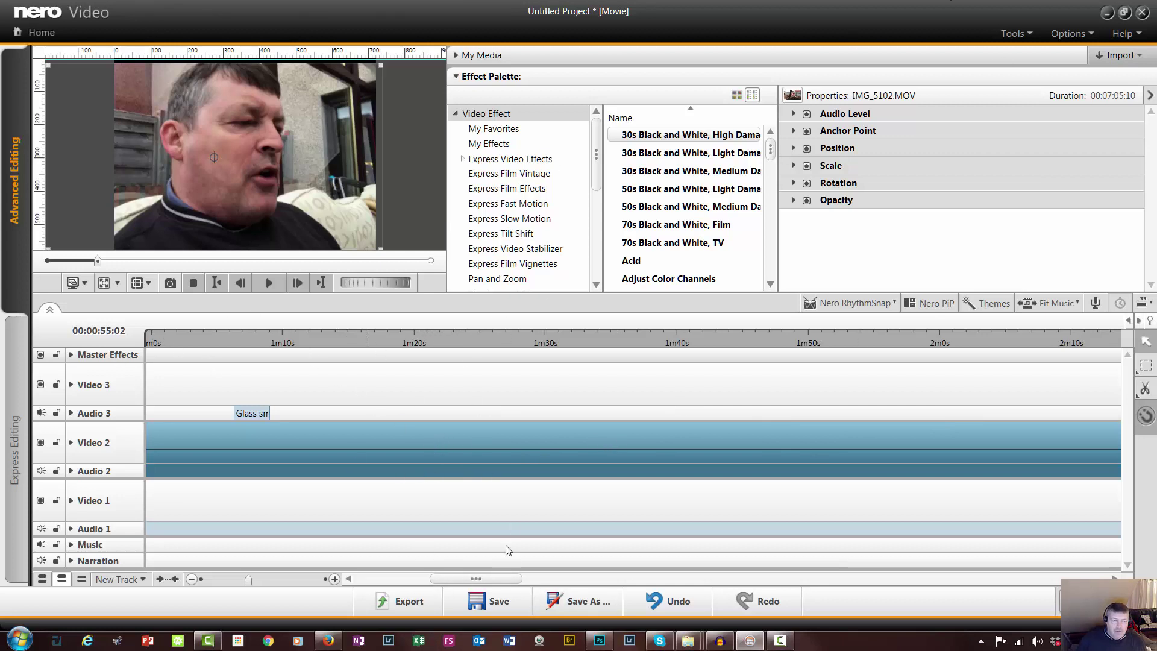
Move the playhead to the end of the Glass smash clip on Audio 3, at 00:01:09:01
left_click(217, 282)
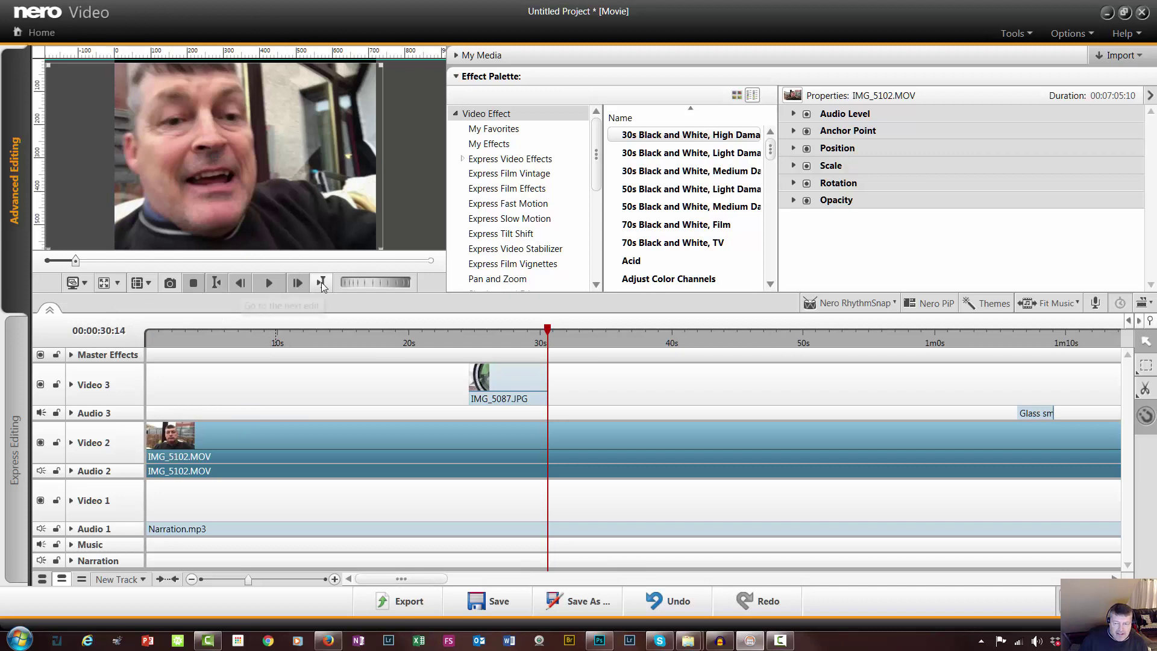
left_click(320, 283)
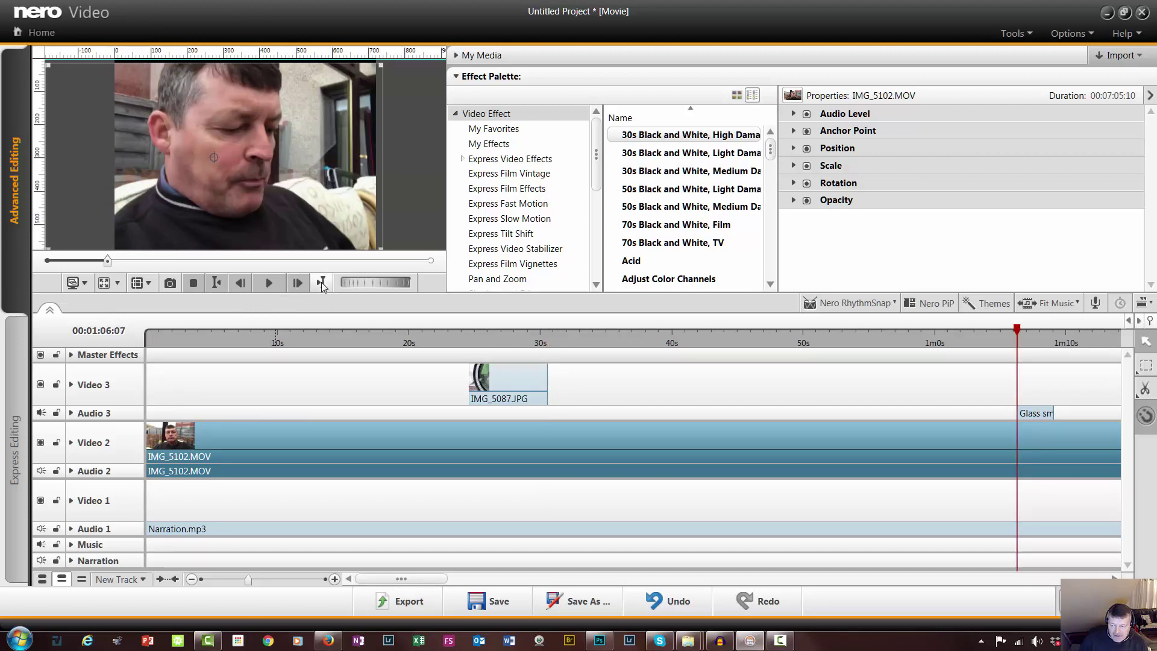
left_click(321, 283)
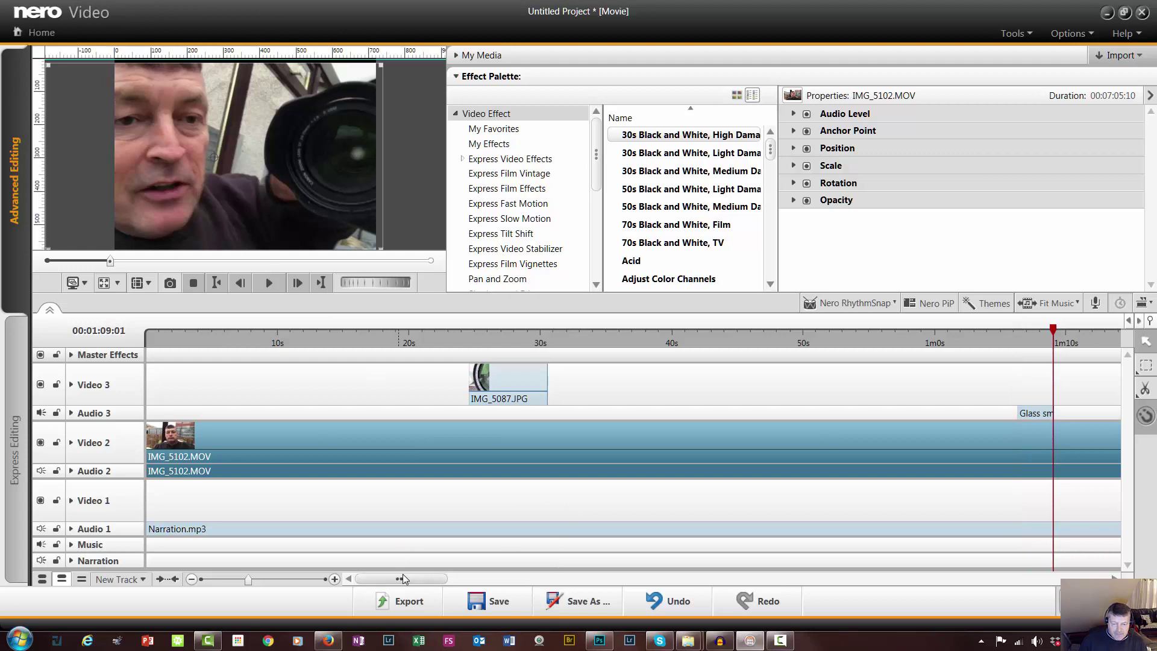
left_click_drag(403, 579, 467, 580)
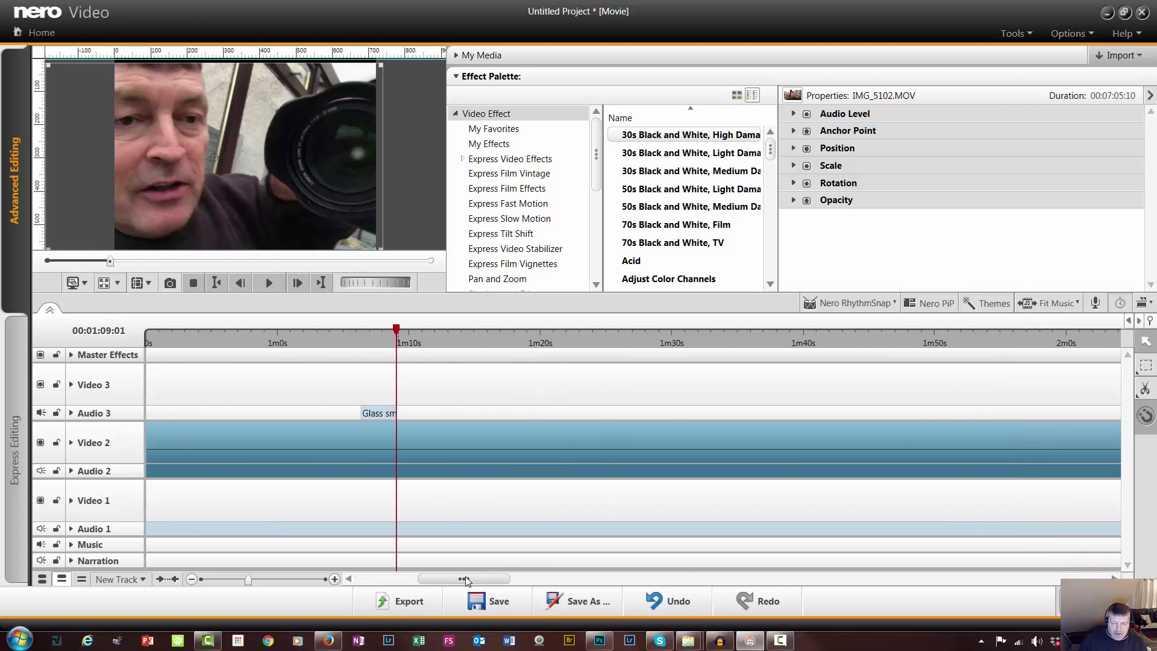
Try trimming the IMG_5102.MOV clip to a mark-out of 00:00:57:10, and undo the trim
double_click(405, 442)
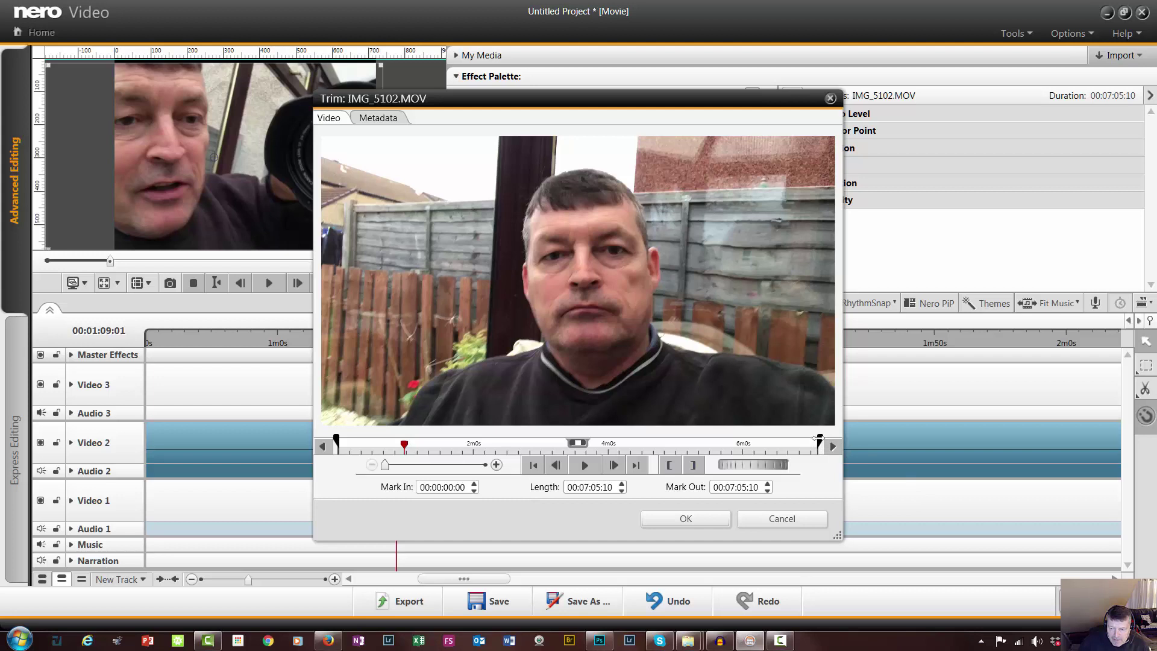
left_click_drag(816, 439, 406, 439)
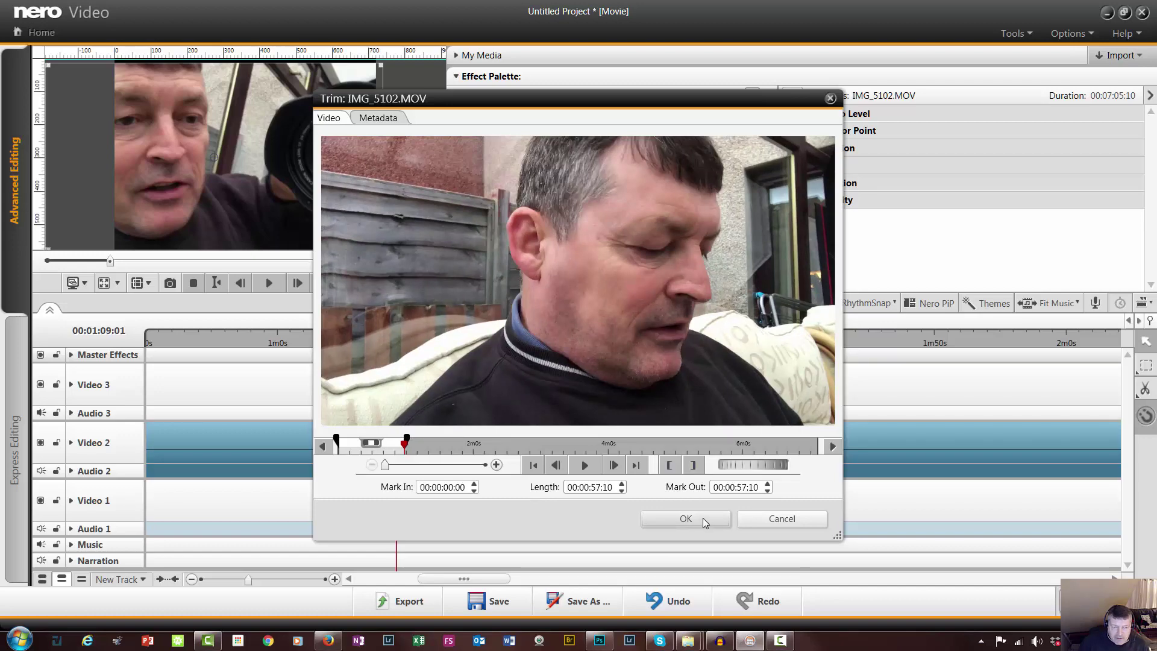
left_click(686, 518)
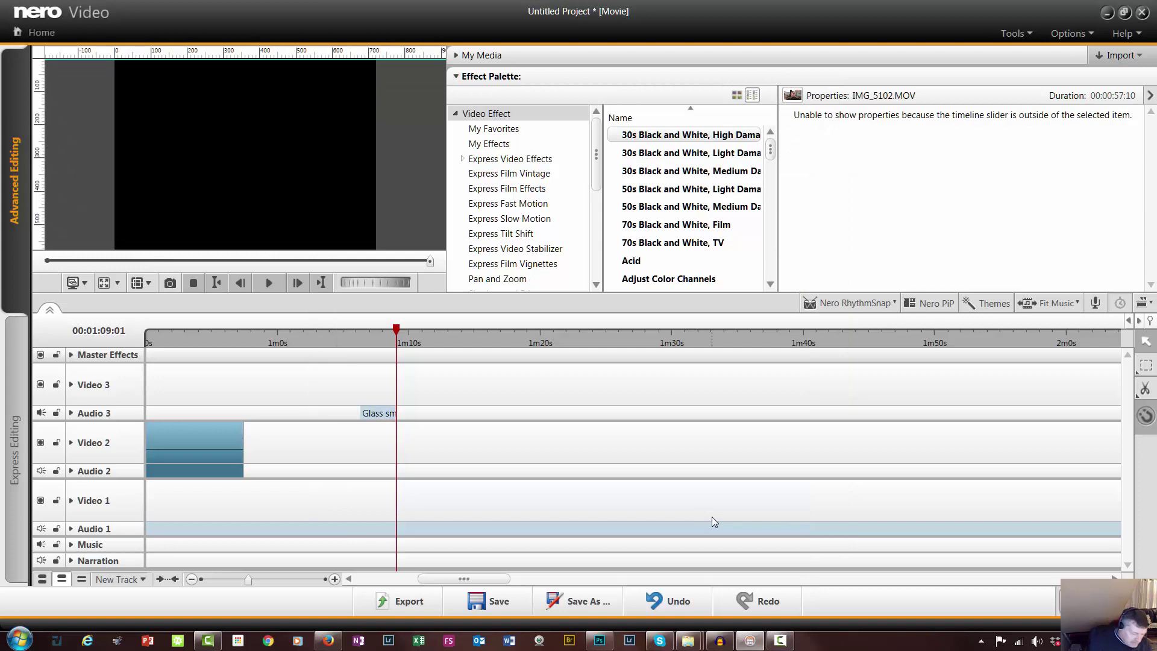
key("ctrl+z")
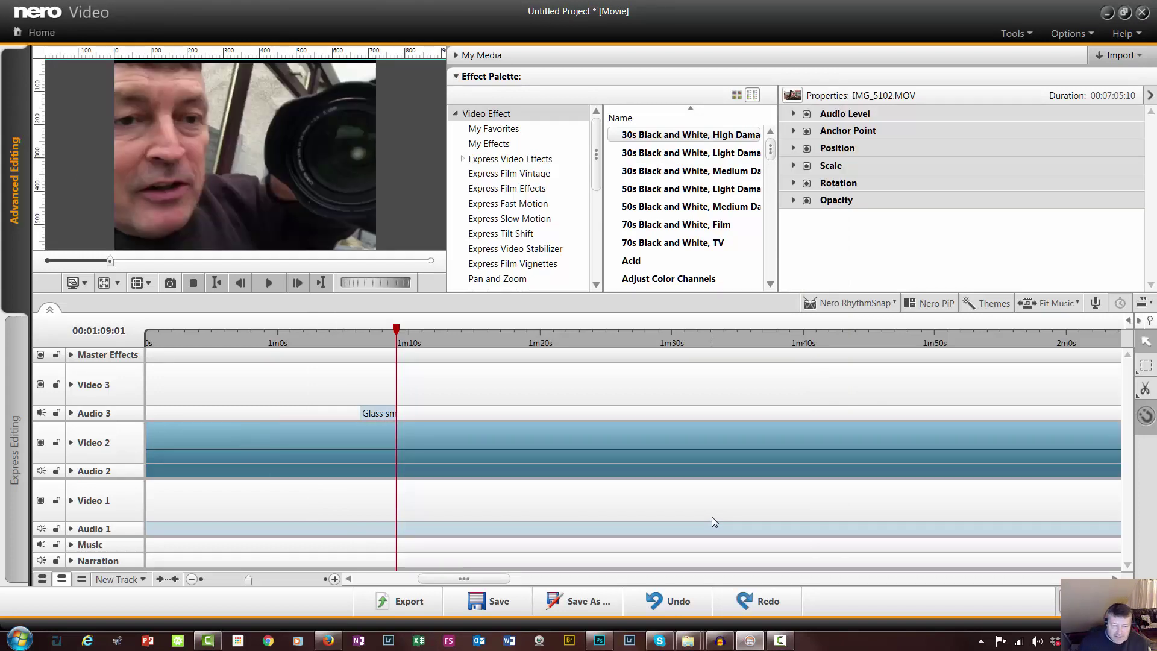
Trim the IMG_5102.MOV clip on Video 2 to a mark-out of 00:01:09:00
double_click(415, 441)
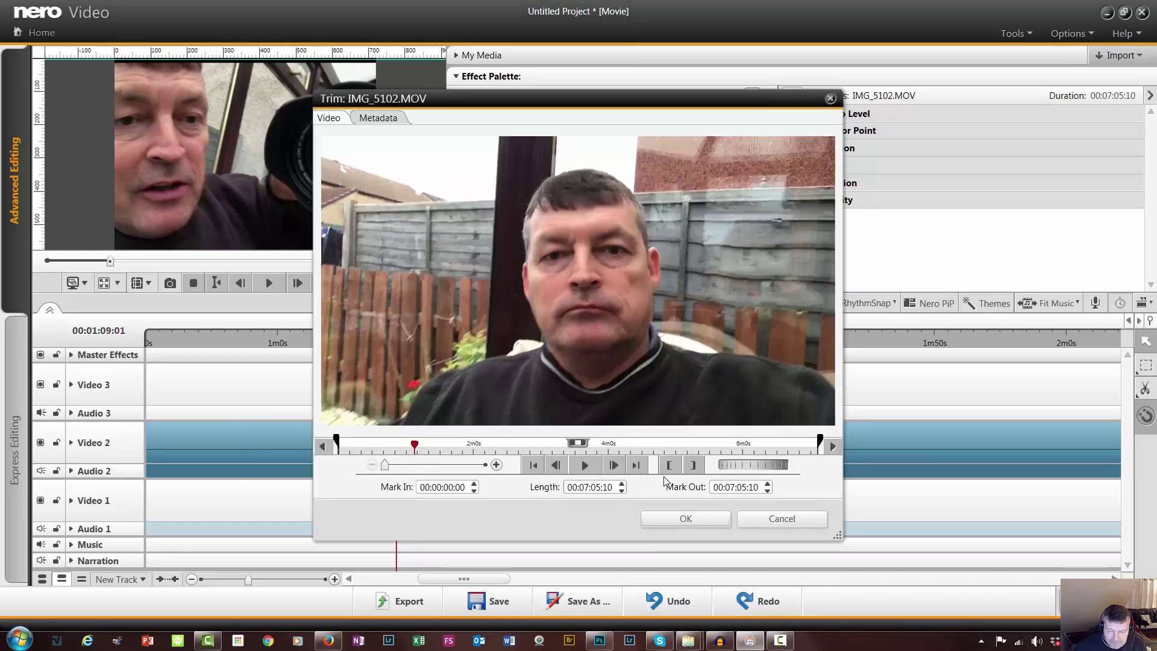
left_click(586, 466)
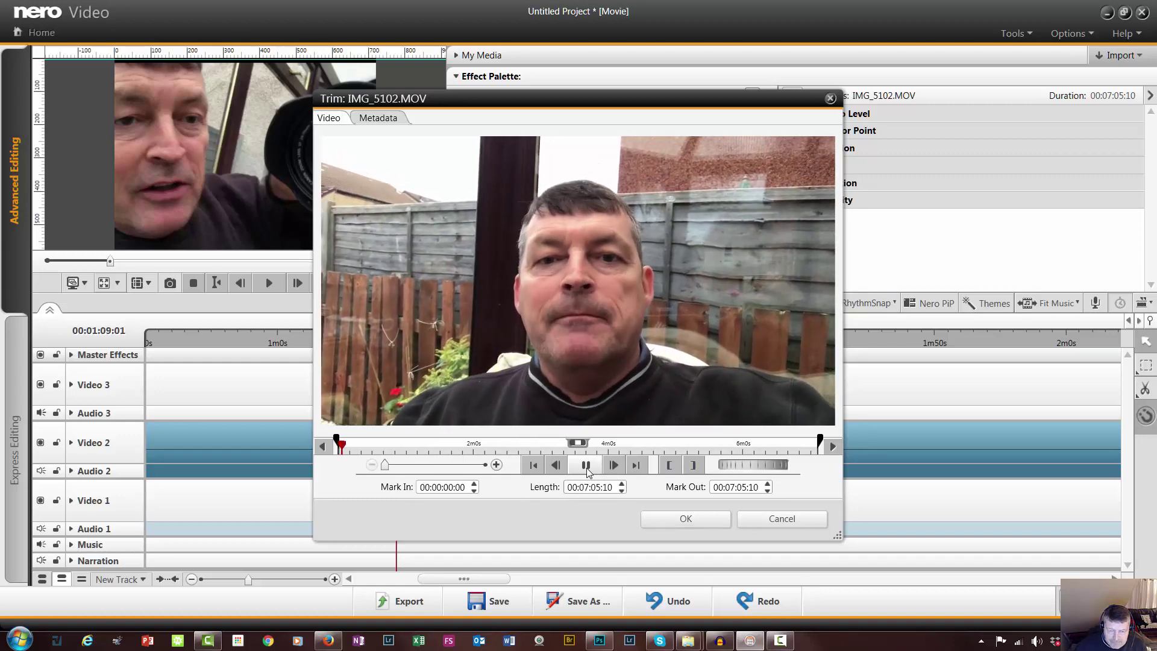
left_click(587, 468)
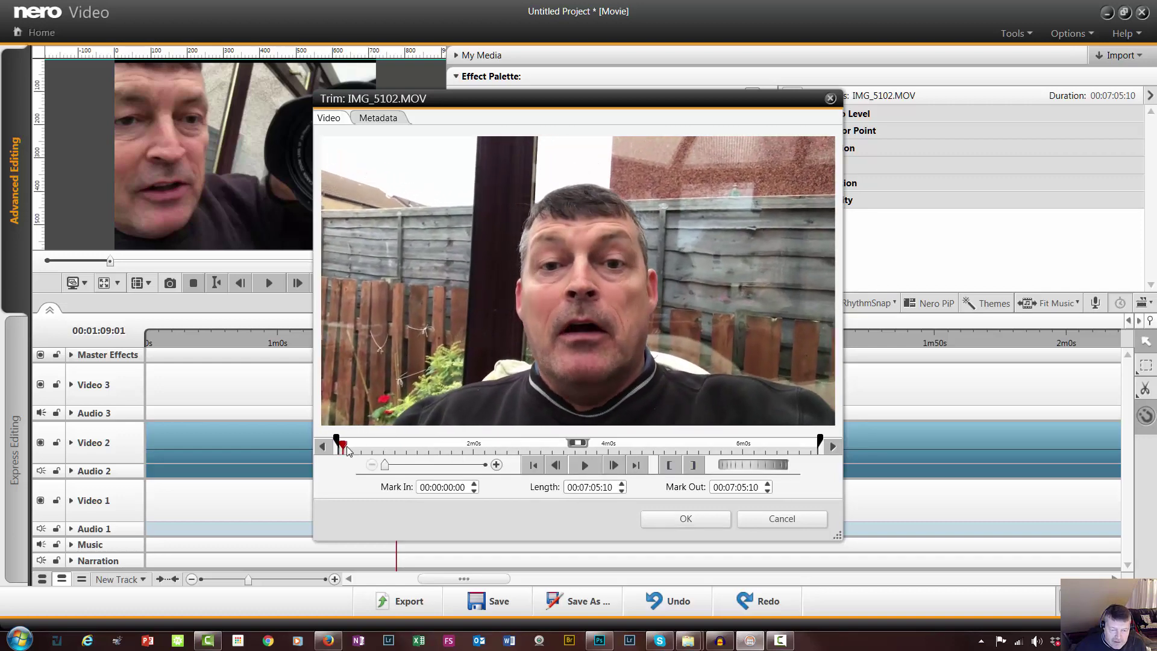
left_click(415, 446)
left_click_drag(626, 98, 861, 200)
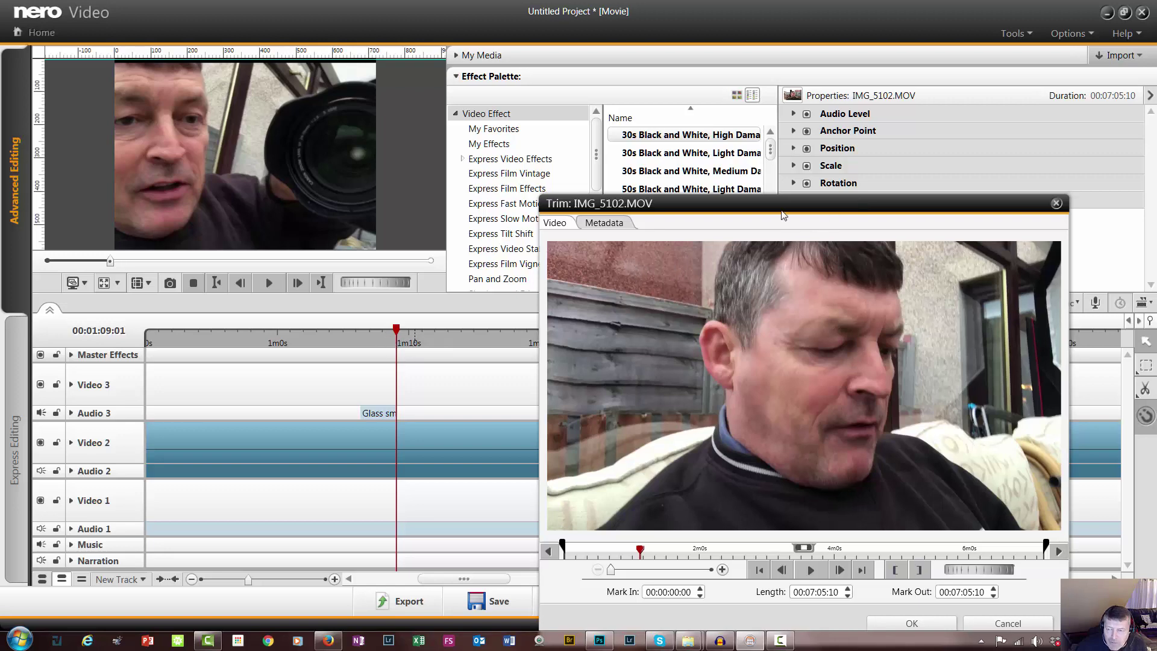
left_click_drag(784, 215, 606, 25)
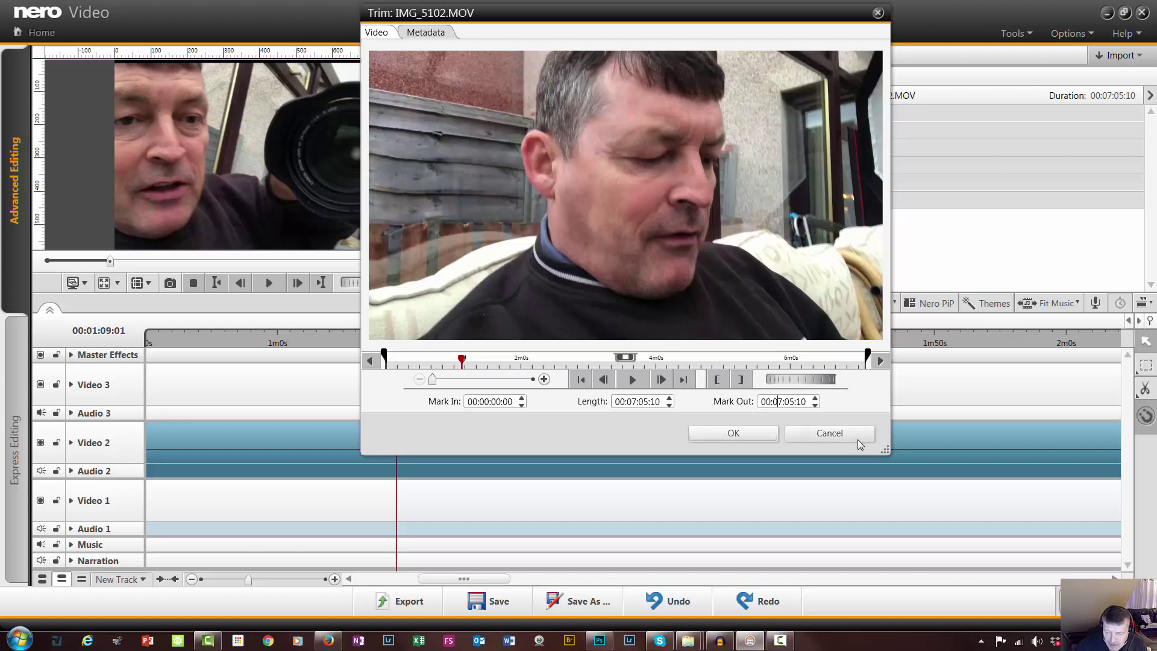
type("1:")
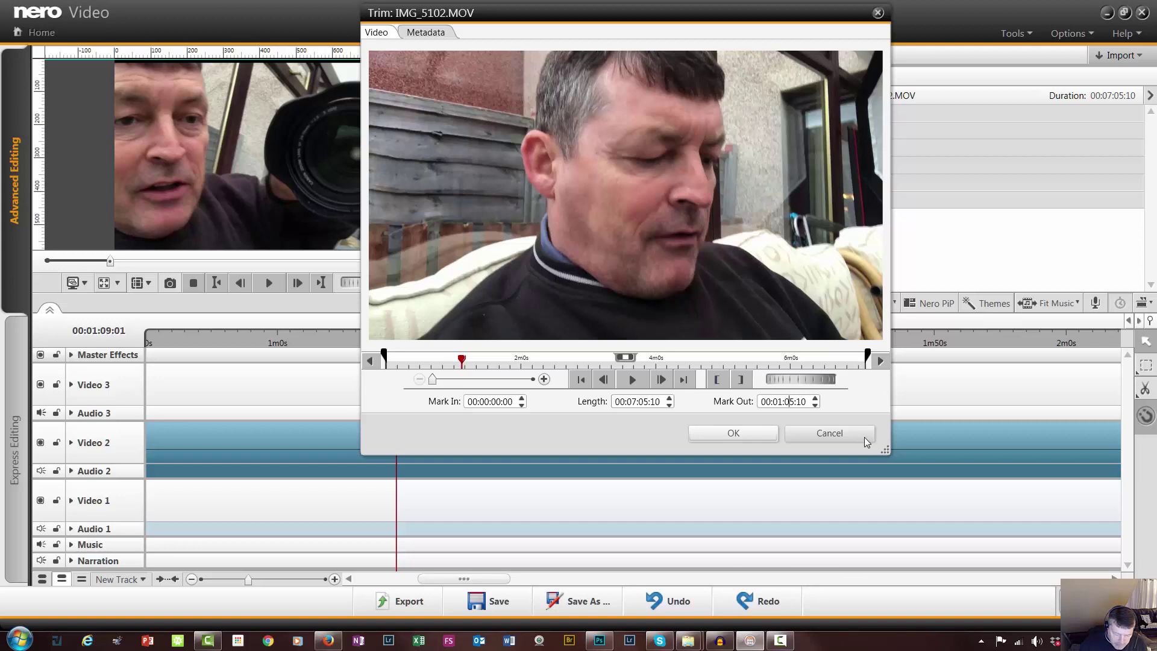
type("09:")
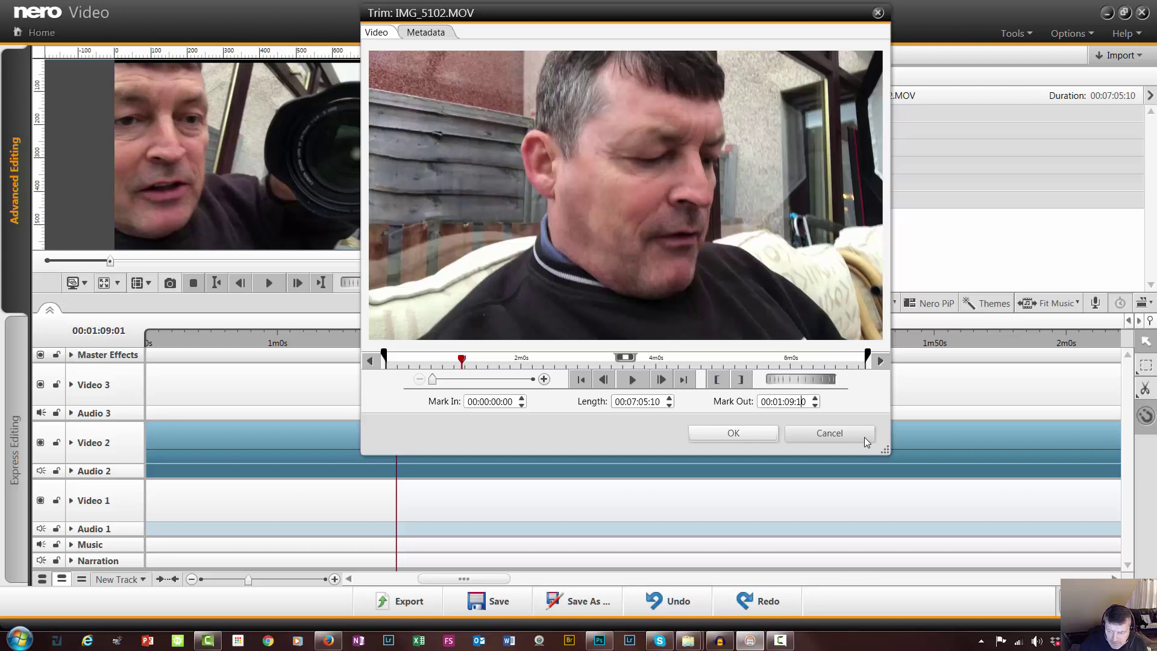
type("00")
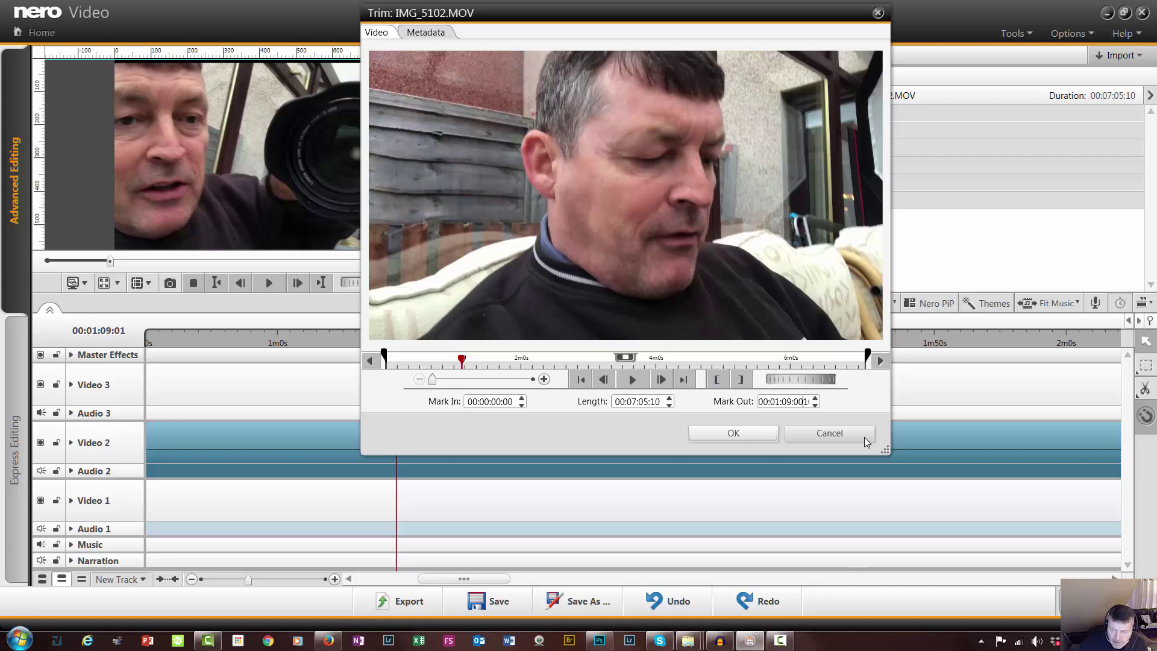
key("Delete")
key("Delete")
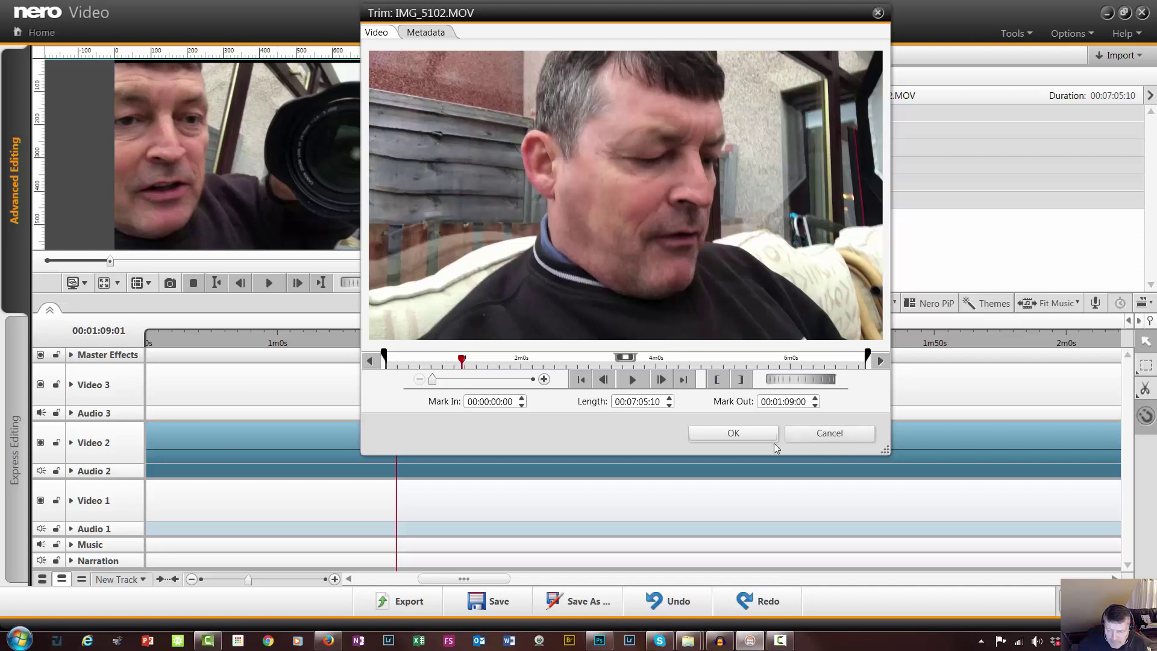
left_click(756, 435)
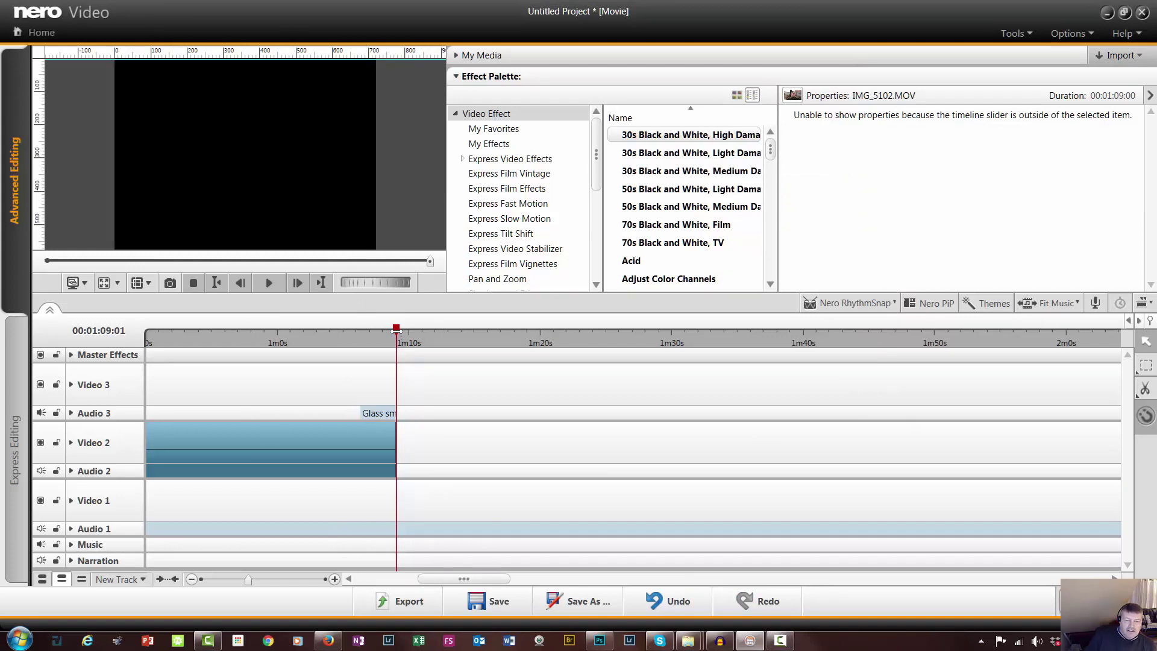
Unmute Audio 2 and play the movie from about 1m00s to the end of the trimmed video clip
left_click_drag(396, 331, 263, 330)
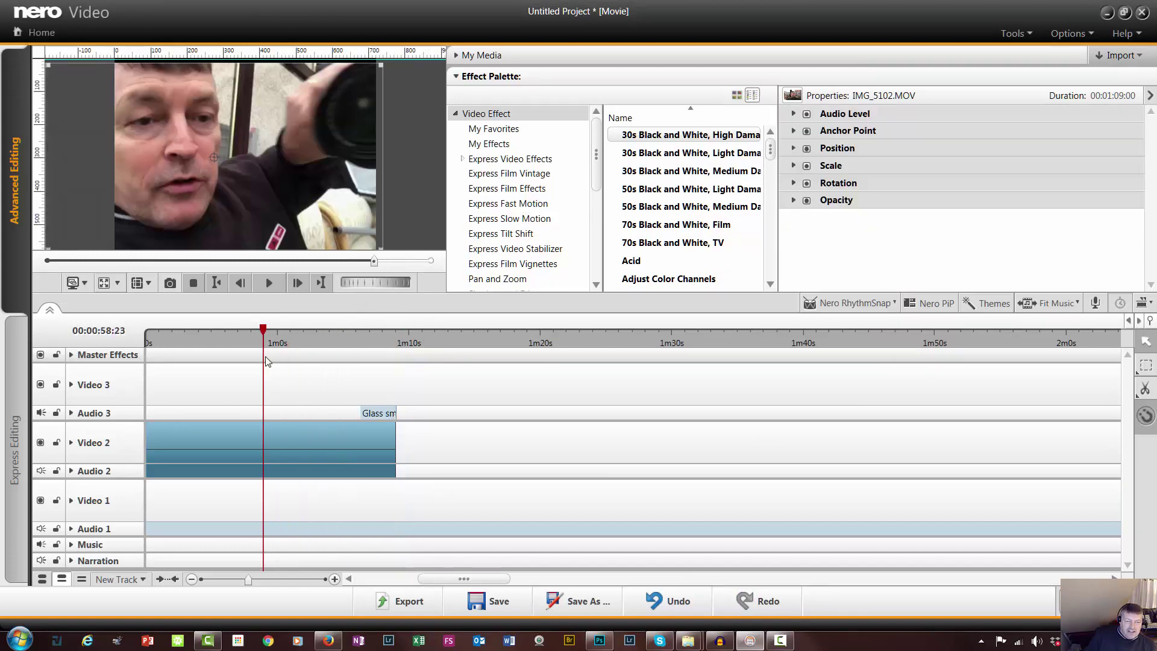
left_click(270, 283)
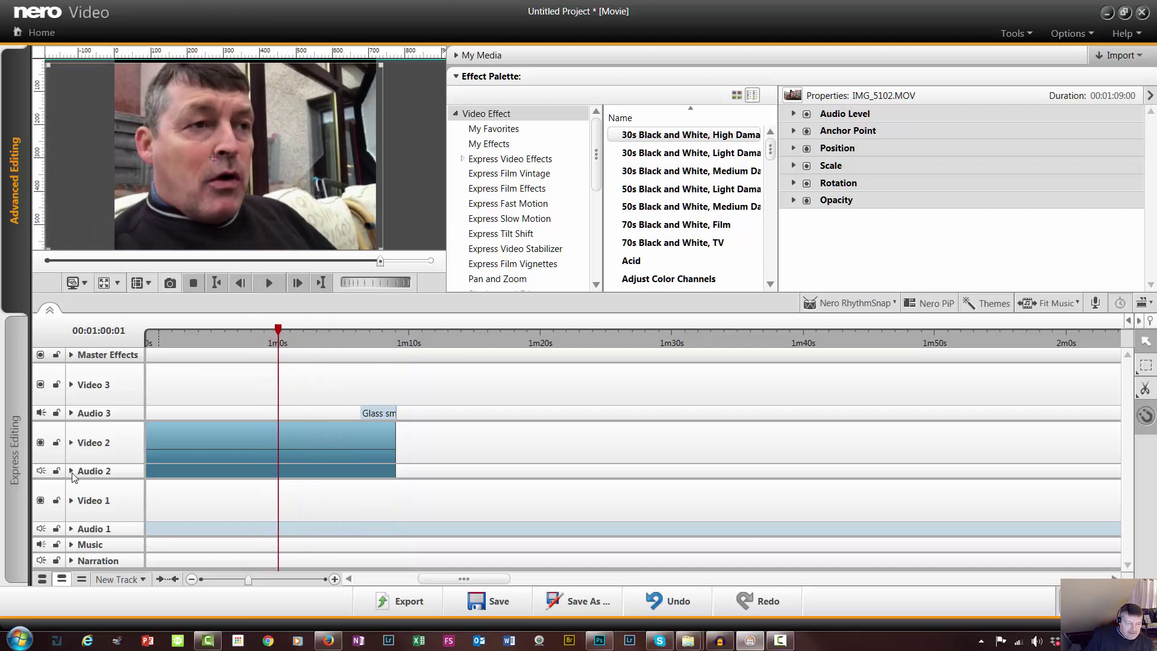
left_click(41, 471)
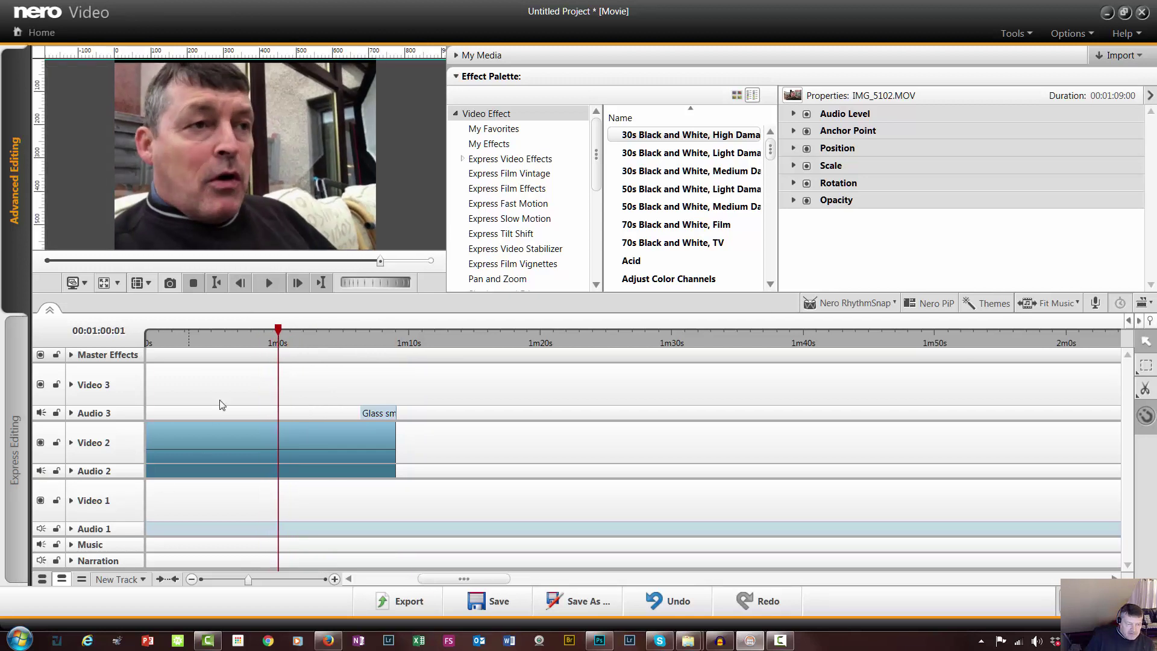
left_click(270, 283)
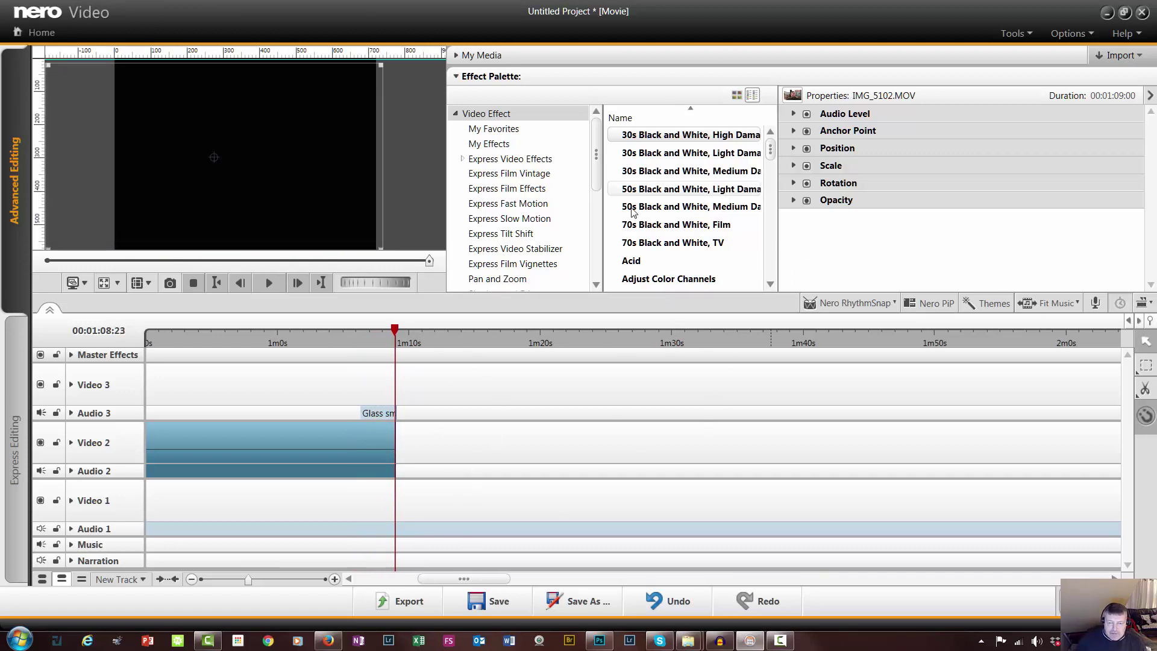
Place the IMG_5081.JPG picture on Video 3 at 00:01:09:01, directly after the main video, and enlarge and reposition it to fill the frame
left_click(473, 59)
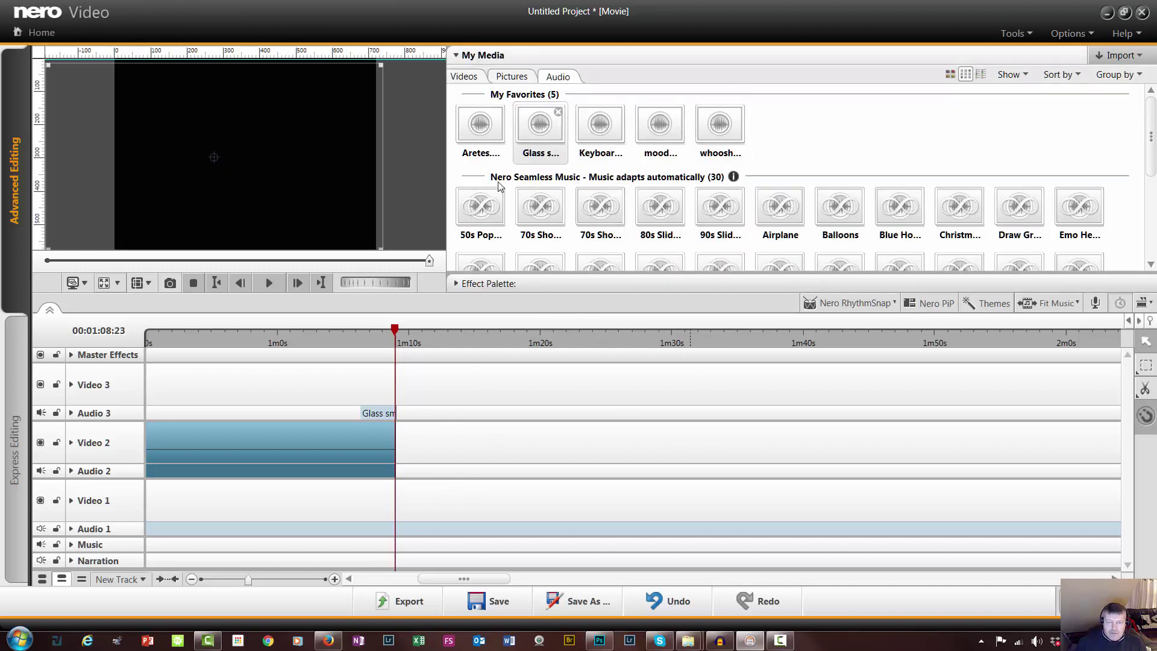
left_click(512, 79)
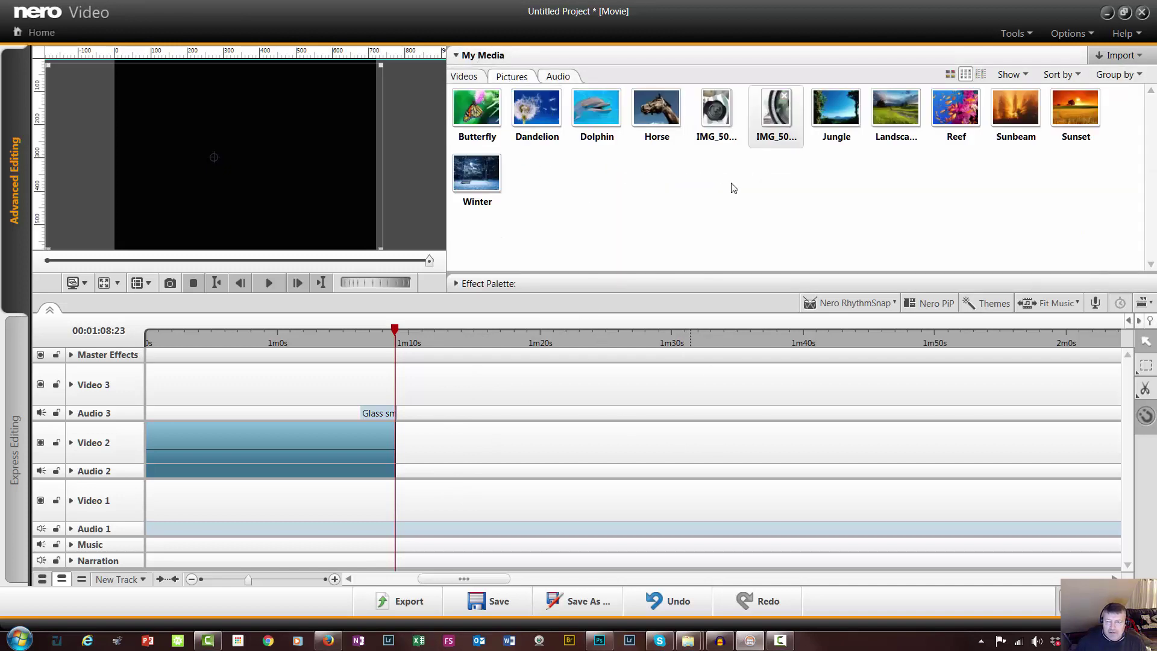
left_click_drag(716, 111, 398, 416)
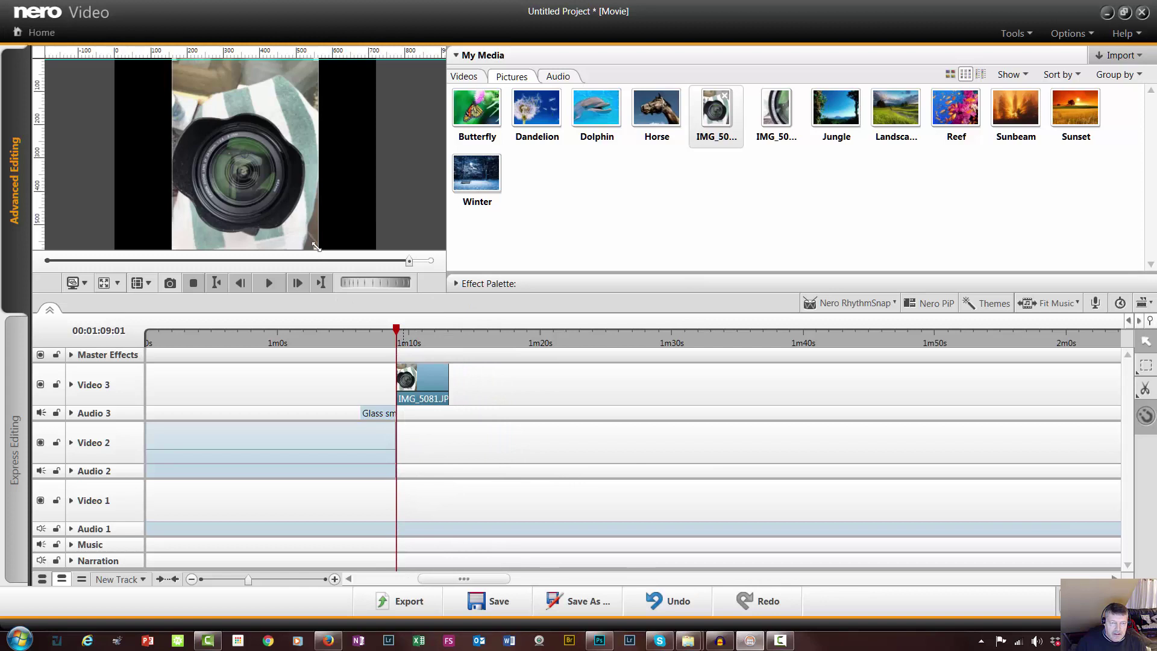
left_click_drag(316, 246, 349, 250)
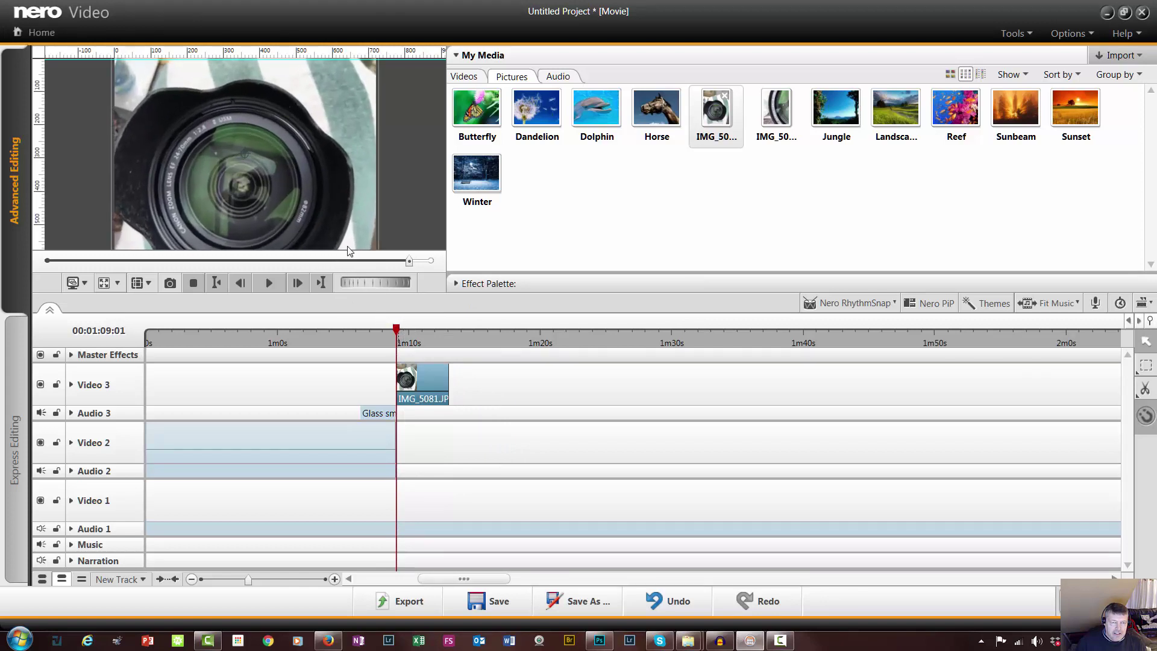
left_click_drag(328, 183, 331, 152)
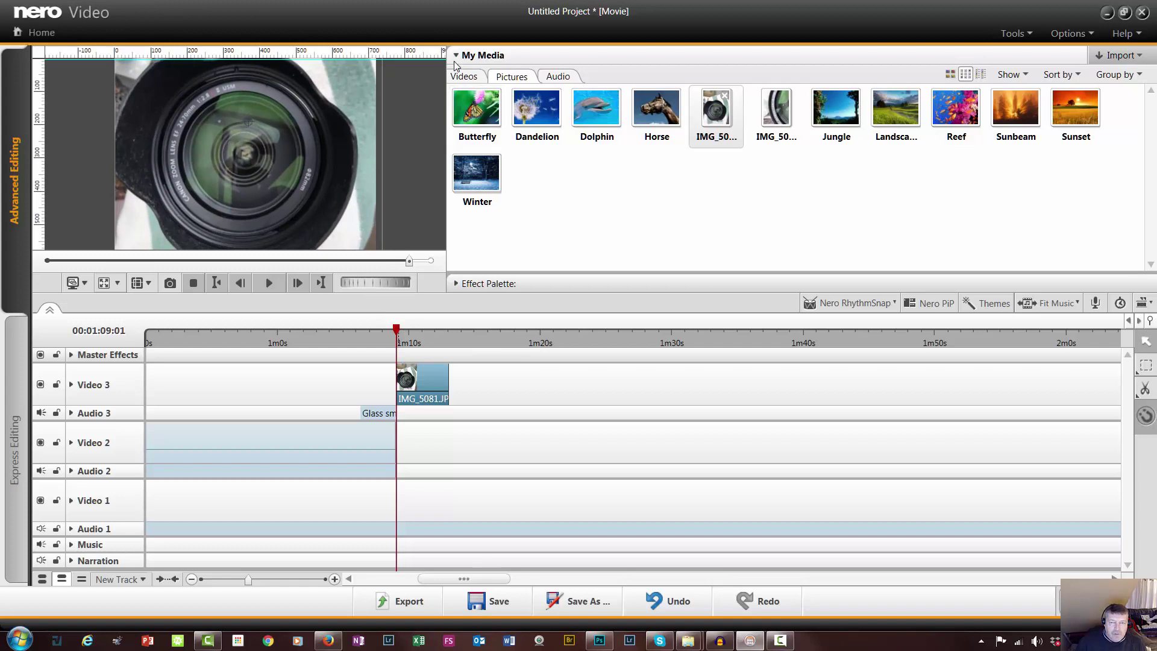
Browse the Art Effect and Stylize video effects and the Clip Art lines for something to add to the picture
left_click(456, 283)
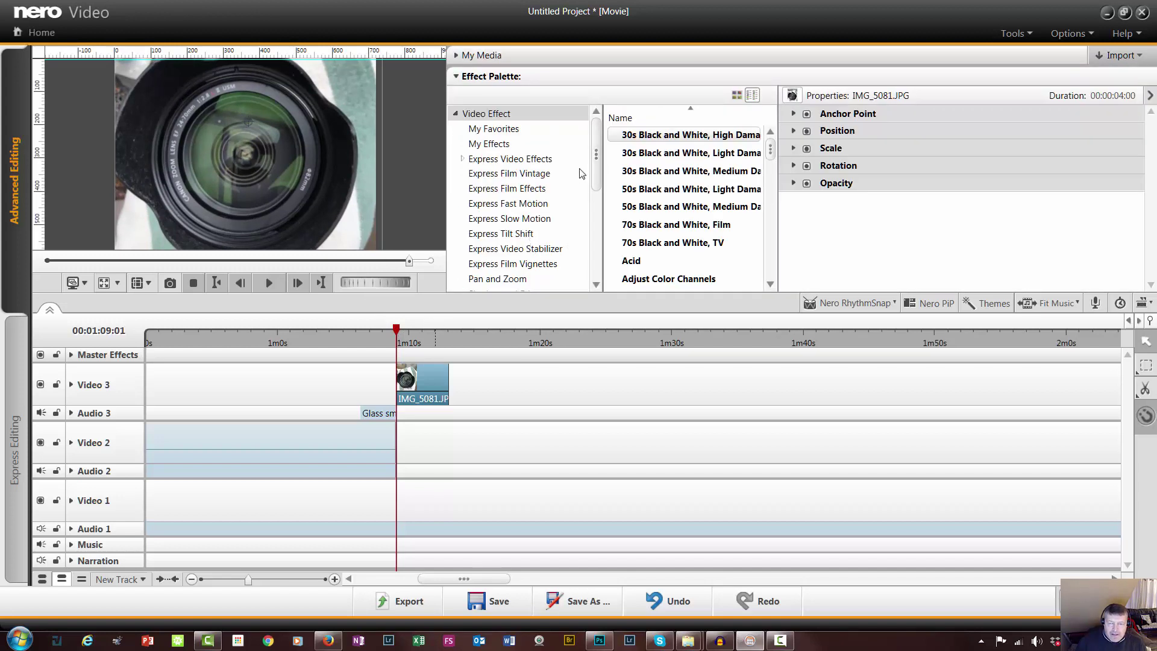
scroll(592, 180, "down", 1)
left_click_drag(590, 190, 605, 257)
left_click(487, 169)
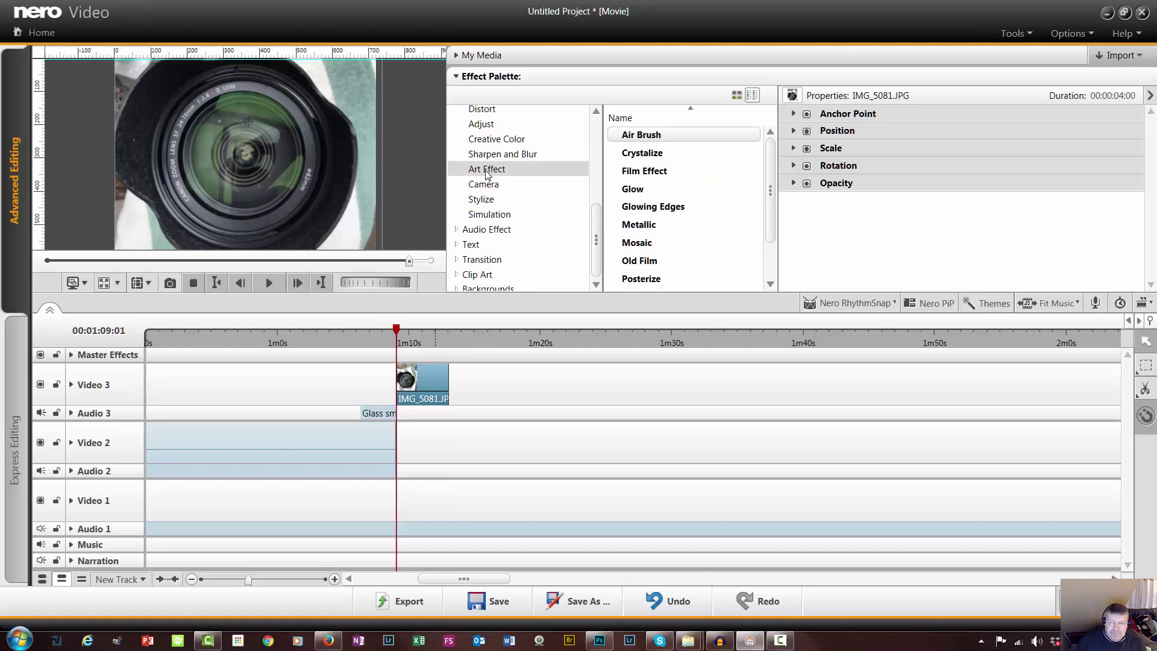
left_click(481, 201)
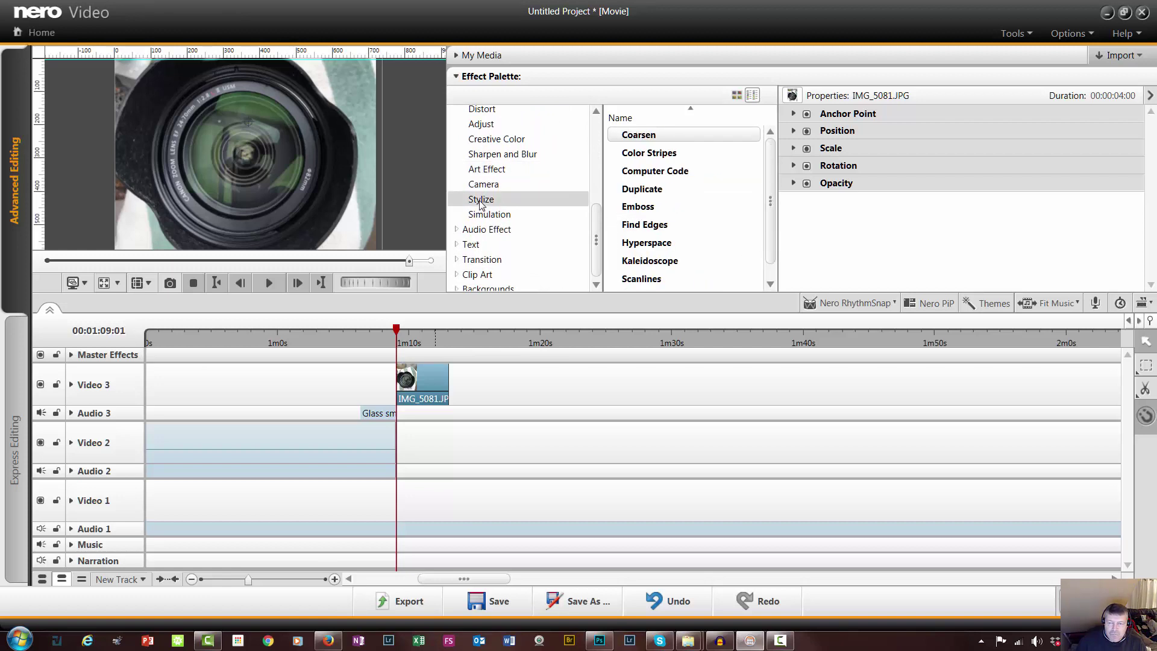
scroll(776, 190, "down", 1)
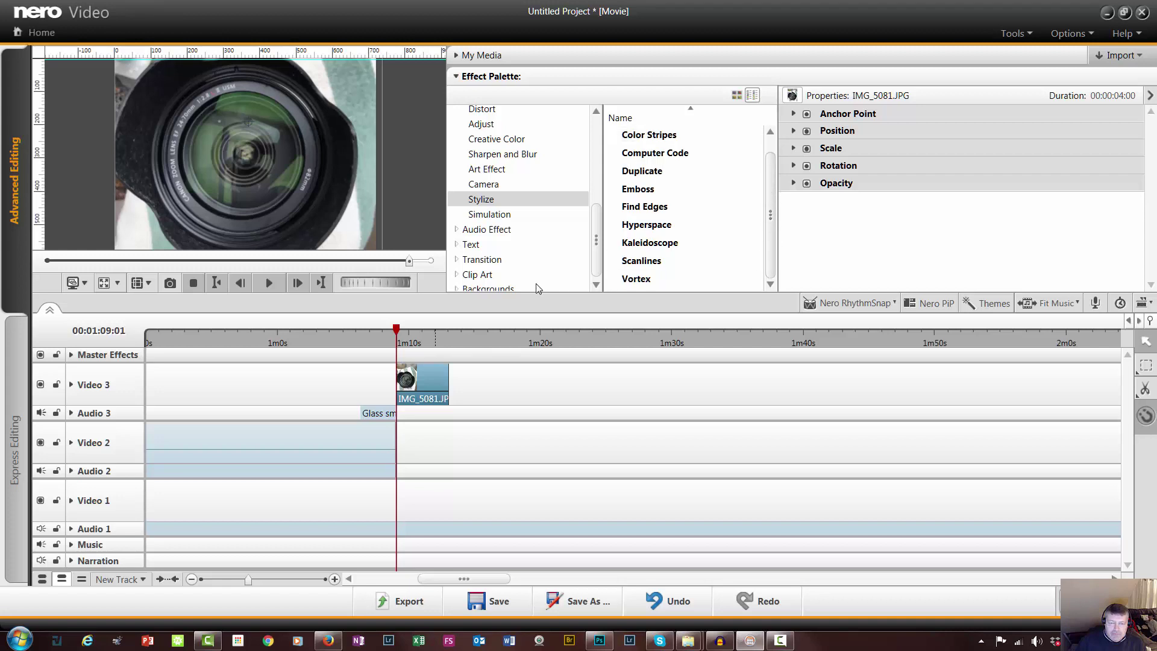
left_click(477, 276)
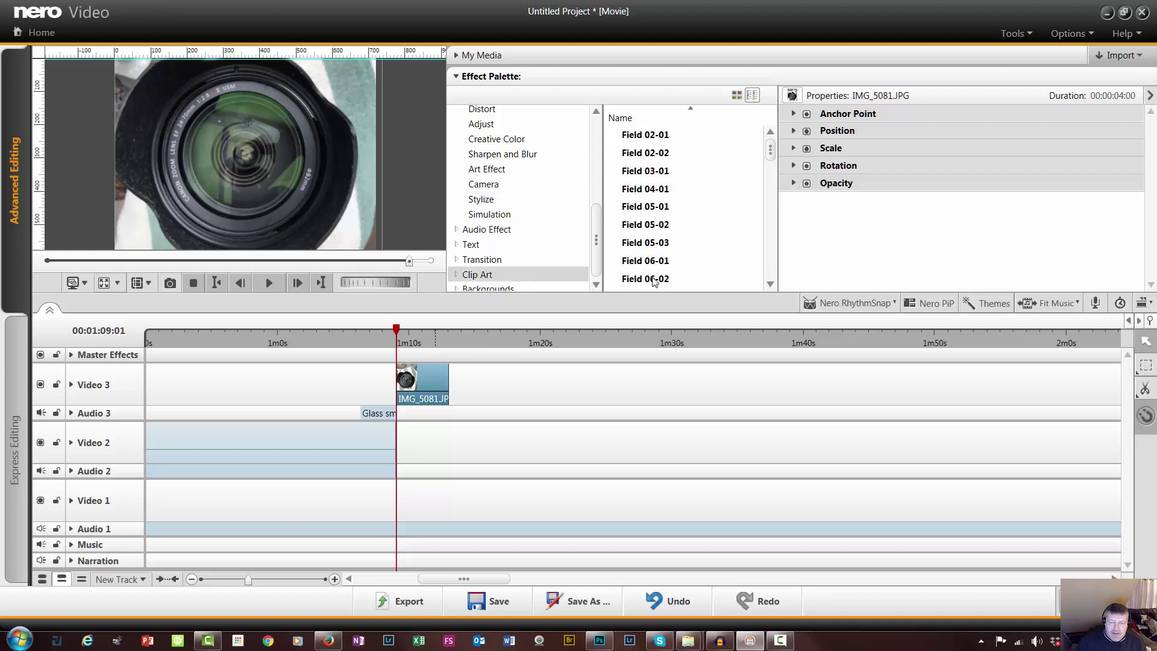
left_click(458, 277)
left_click_drag(596, 215, 594, 262)
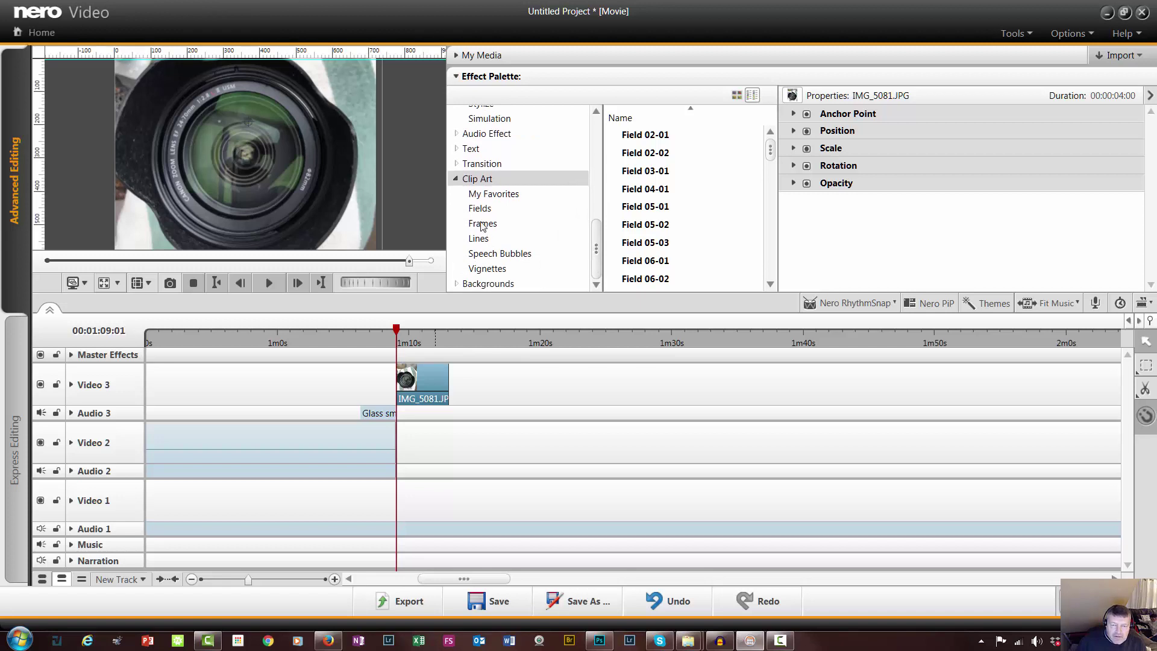
left_click(481, 241)
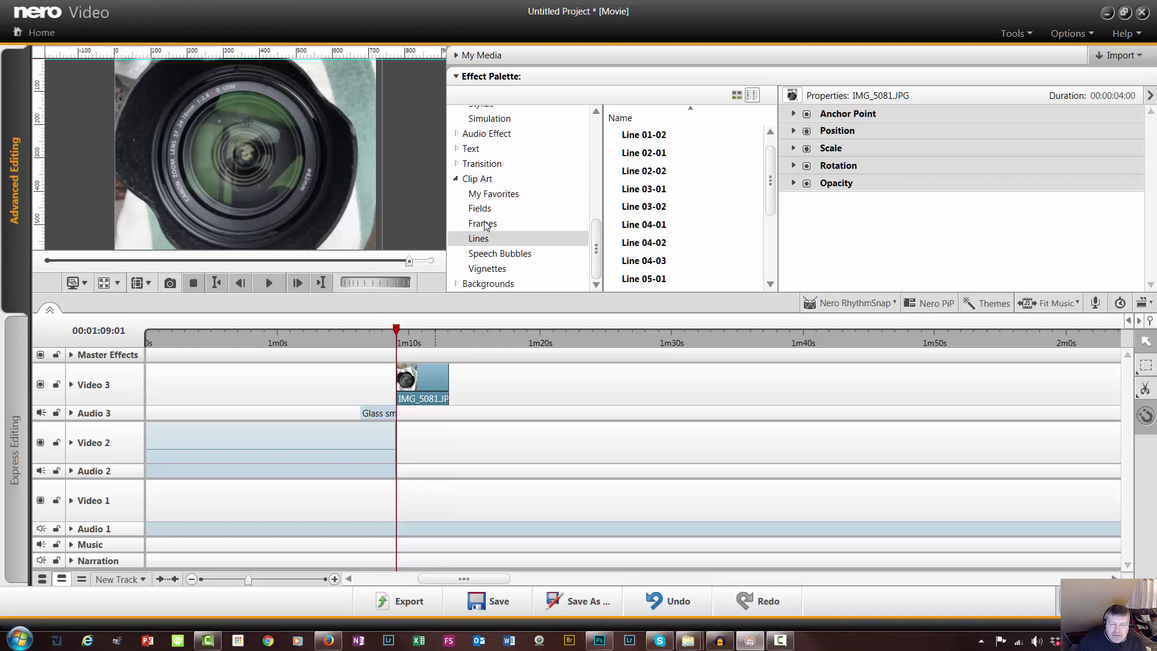
Try out the clip art frames 03-01, 03-02, 03-03 and 04-02 on Video 3 after the picture, and delete all four
left_click(486, 225)
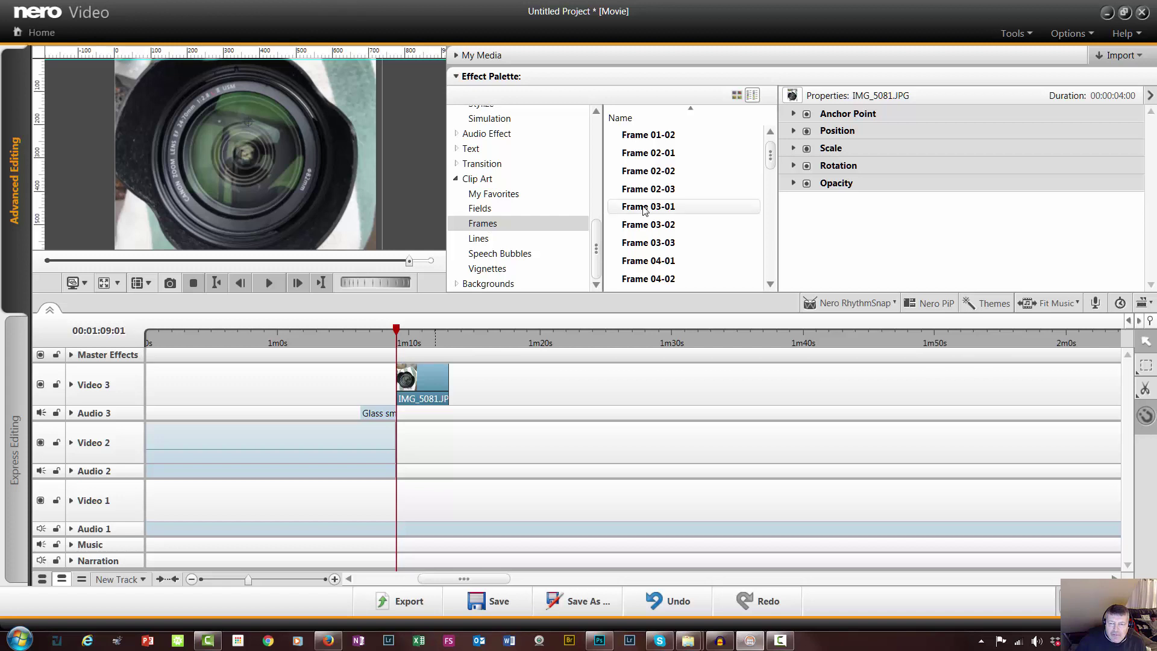
left_click_drag(645, 209, 524, 383)
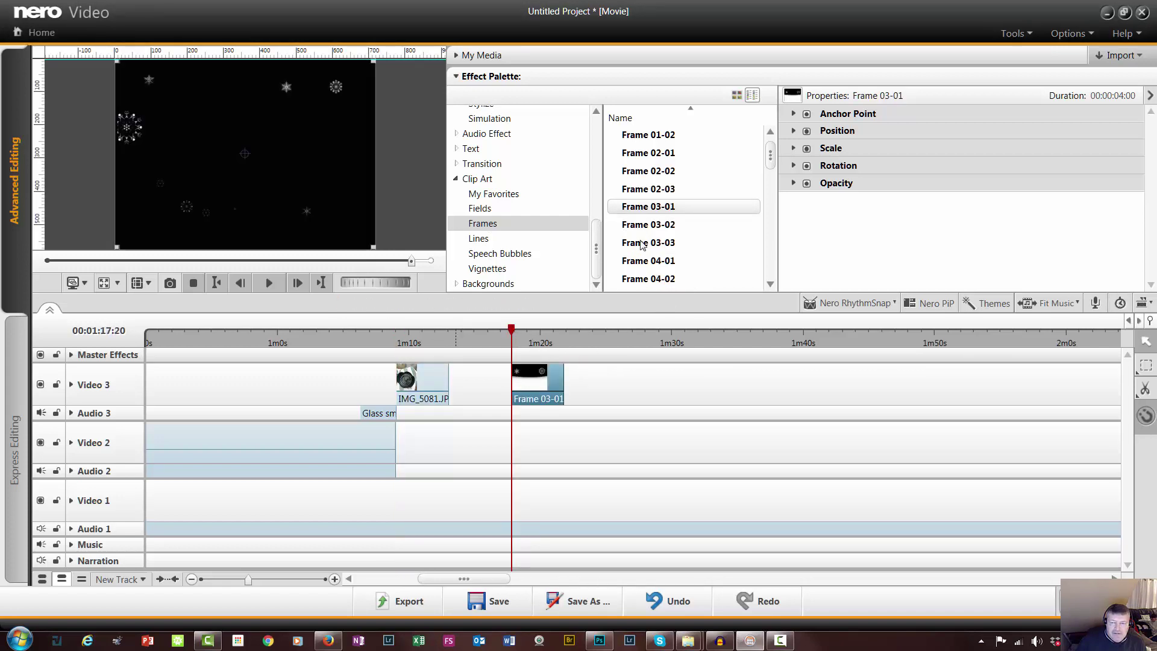
left_click_drag(645, 224, 579, 380)
left_click_drag(655, 243, 679, 388)
left_click_drag(654, 279, 763, 403)
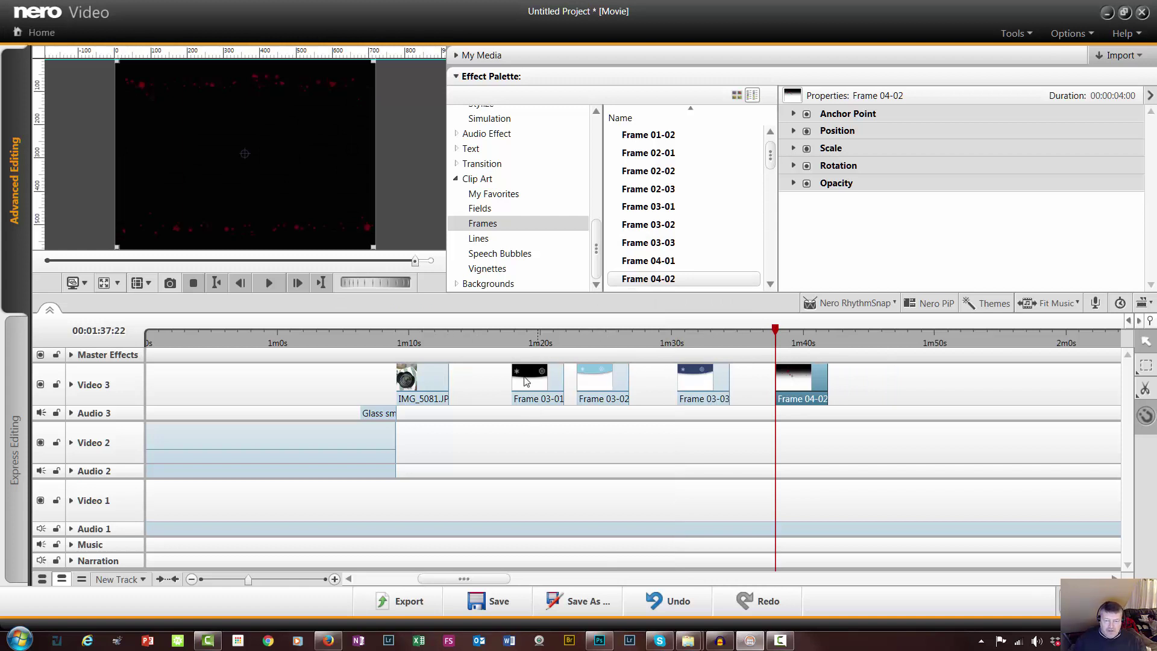
left_click(527, 383)
left_click(793, 389, "shift")
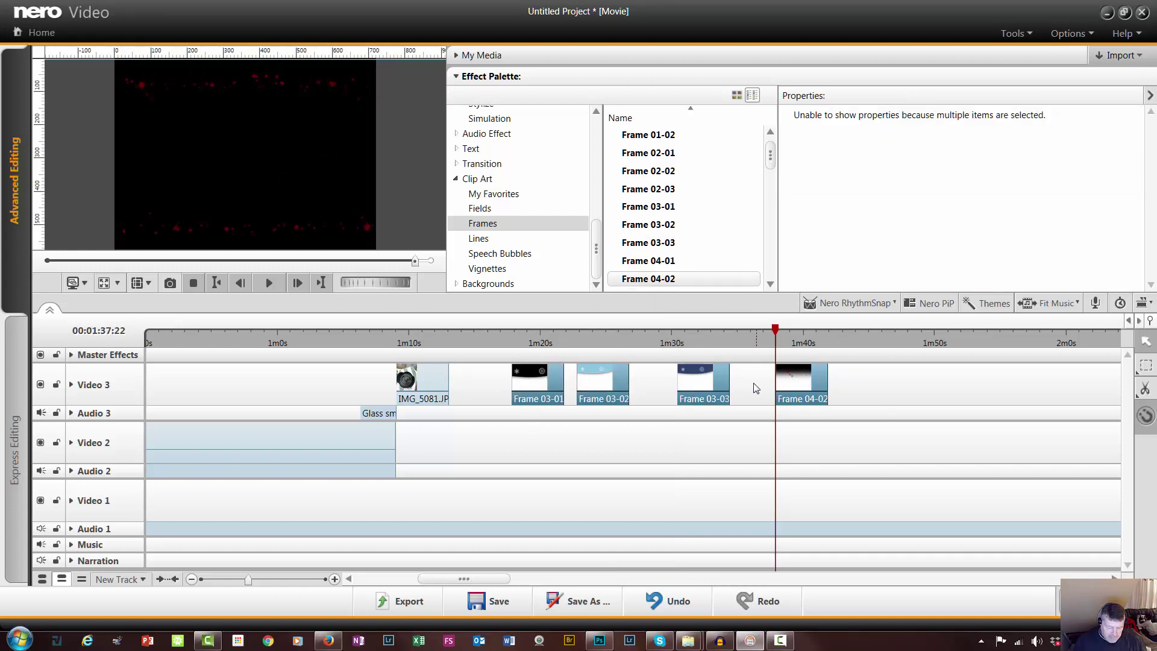
key("Delete")
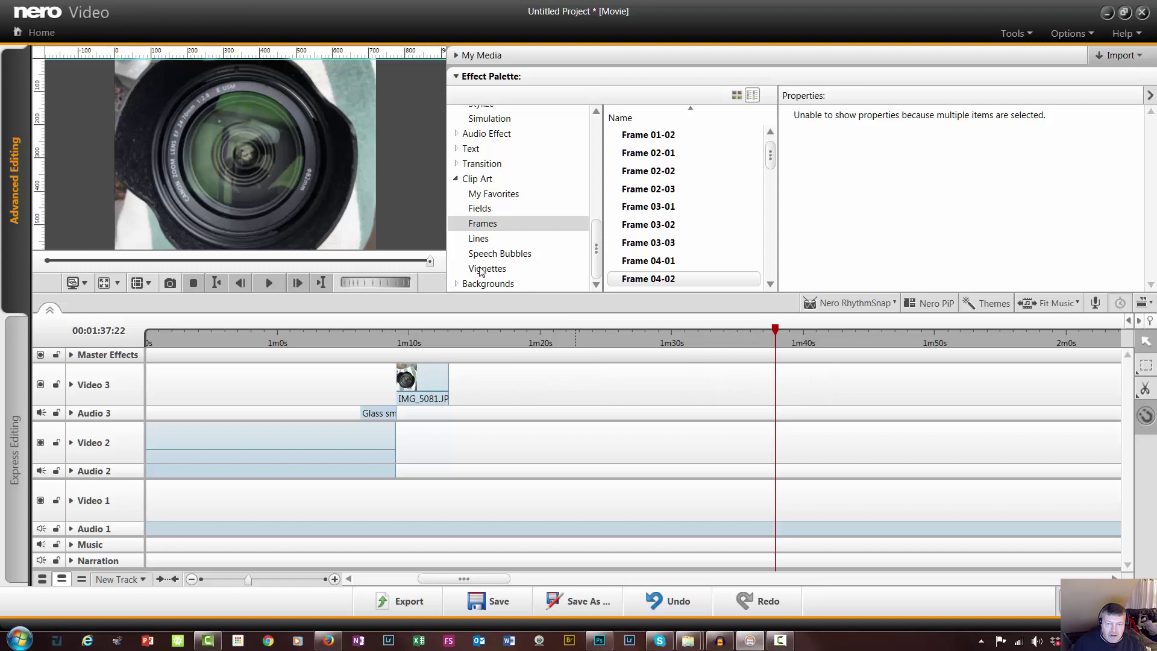
Try out the Vignette 03 and Vignette 08 clip art on Video 3, preview them, and delete both
left_click(483, 270)
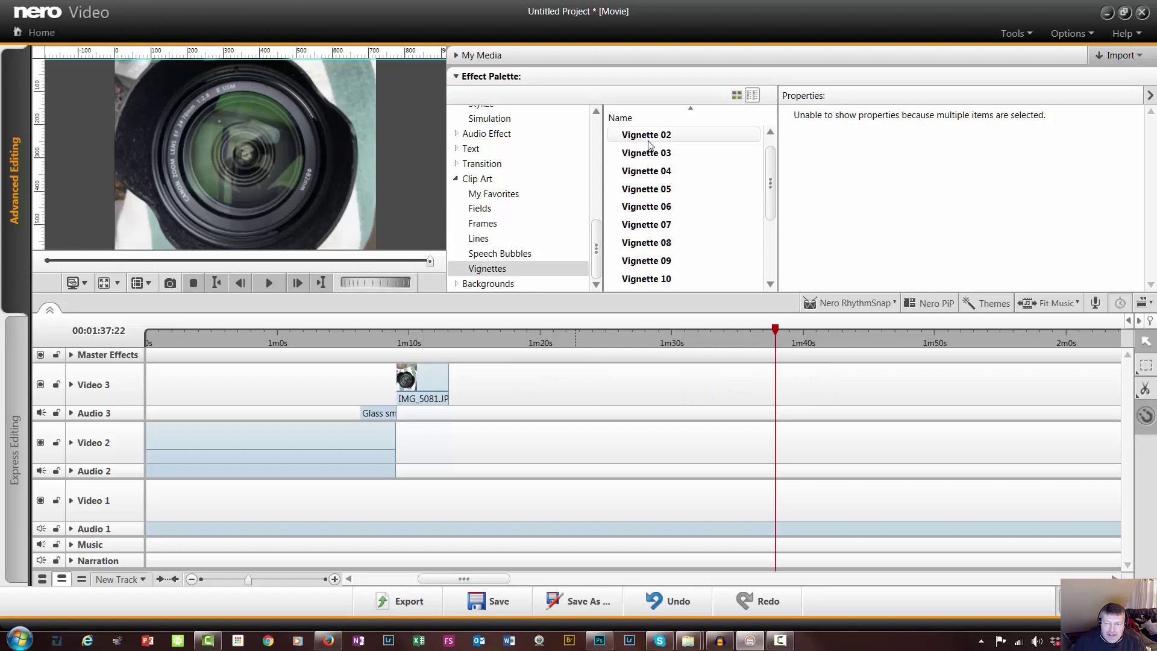
left_click_drag(641, 299, 568, 384)
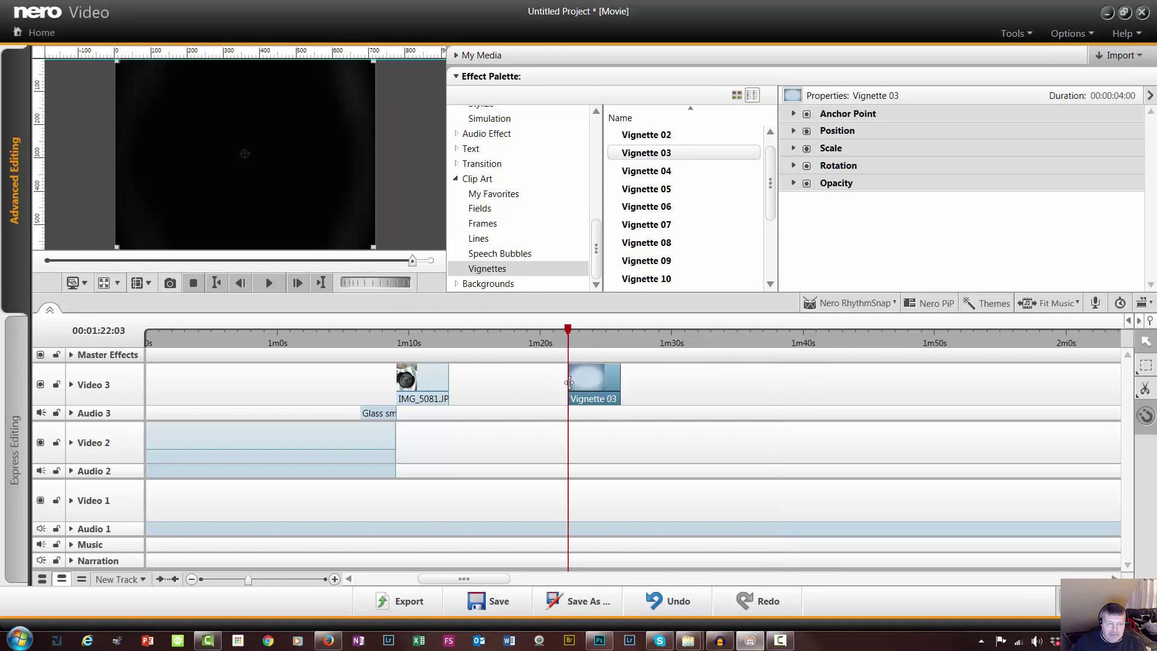
left_click(267, 283)
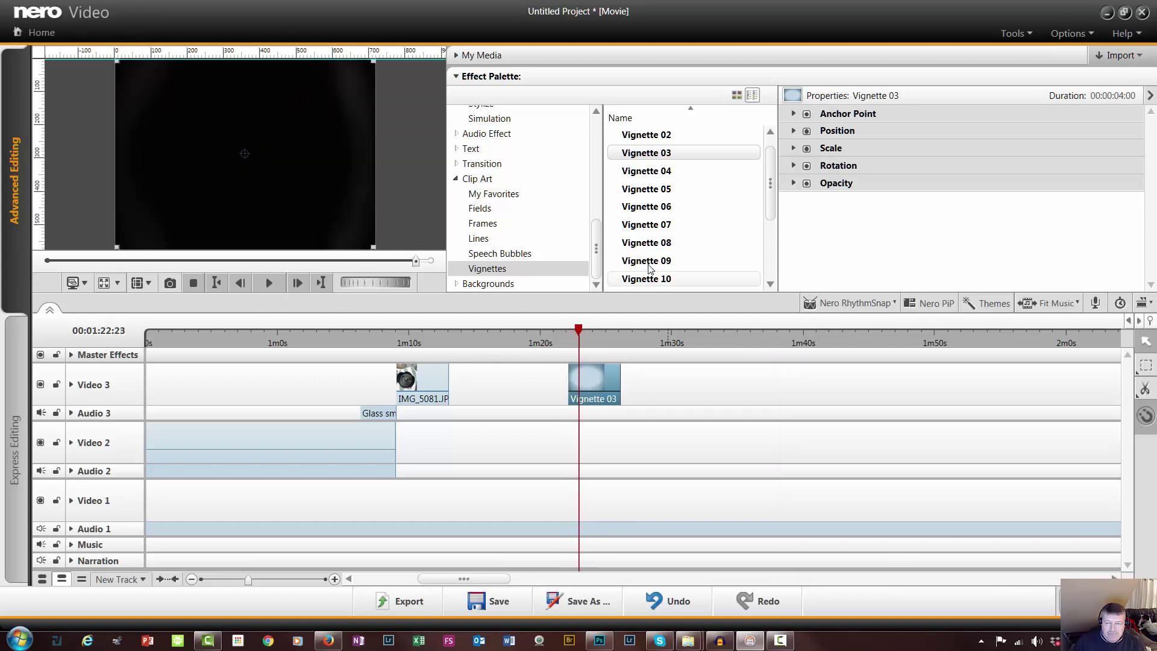
left_click_drag(646, 242, 642, 388)
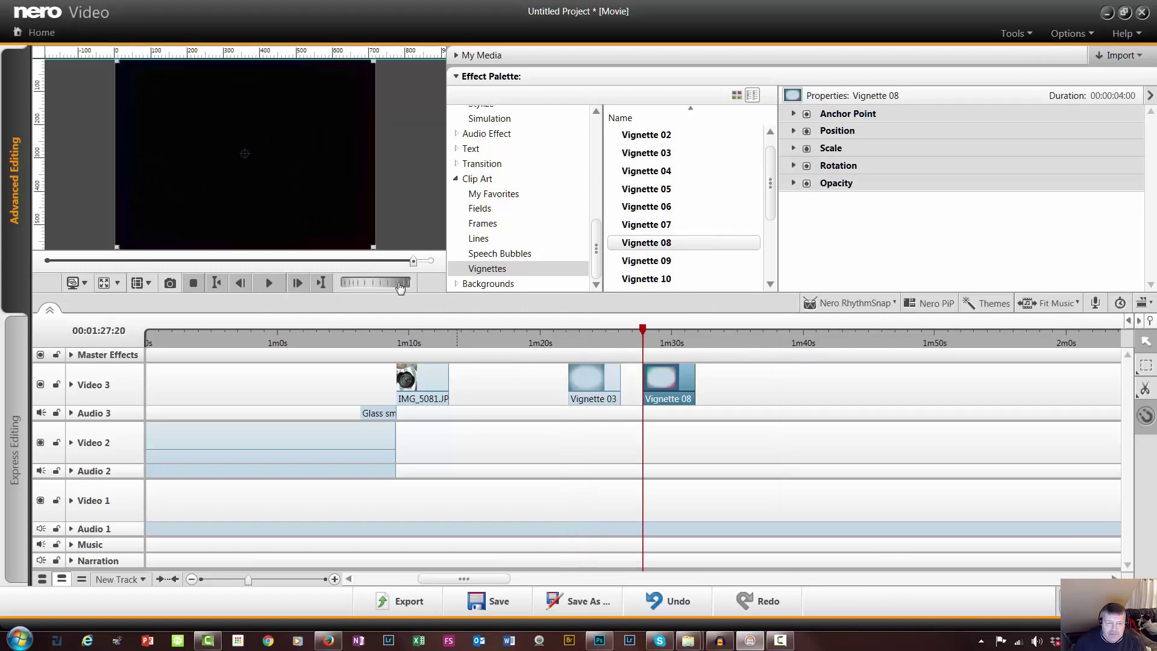
left_click(269, 283)
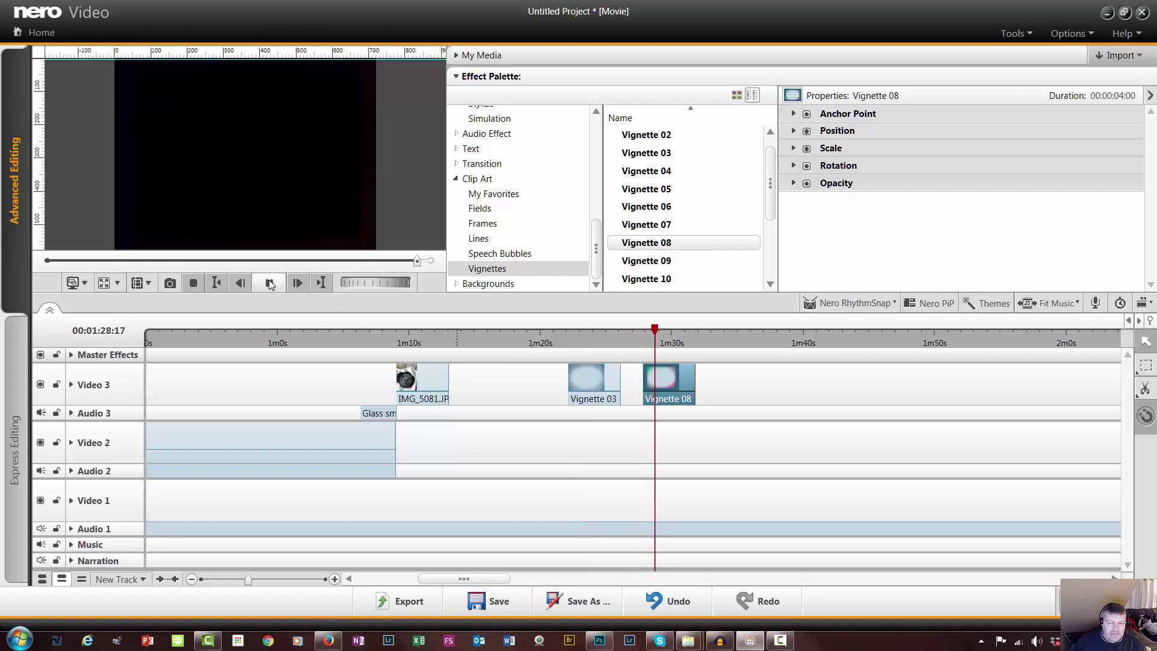
left_click(583, 378)
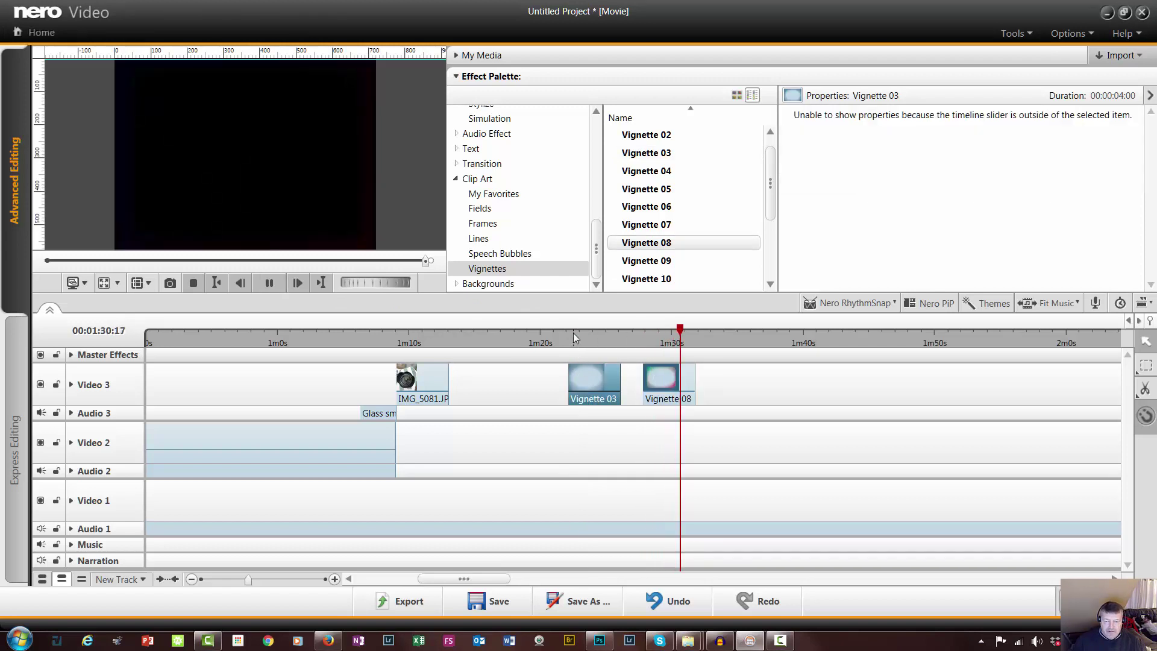
left_click(573, 333)
left_click(689, 384, "ctrl")
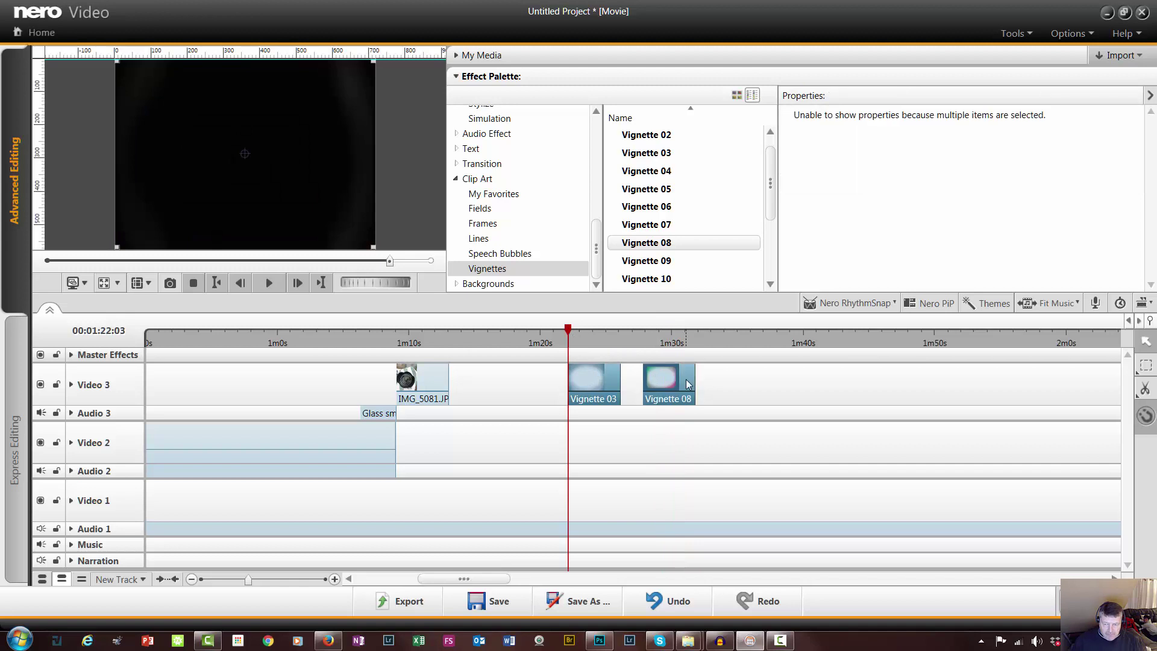
key("Delete")
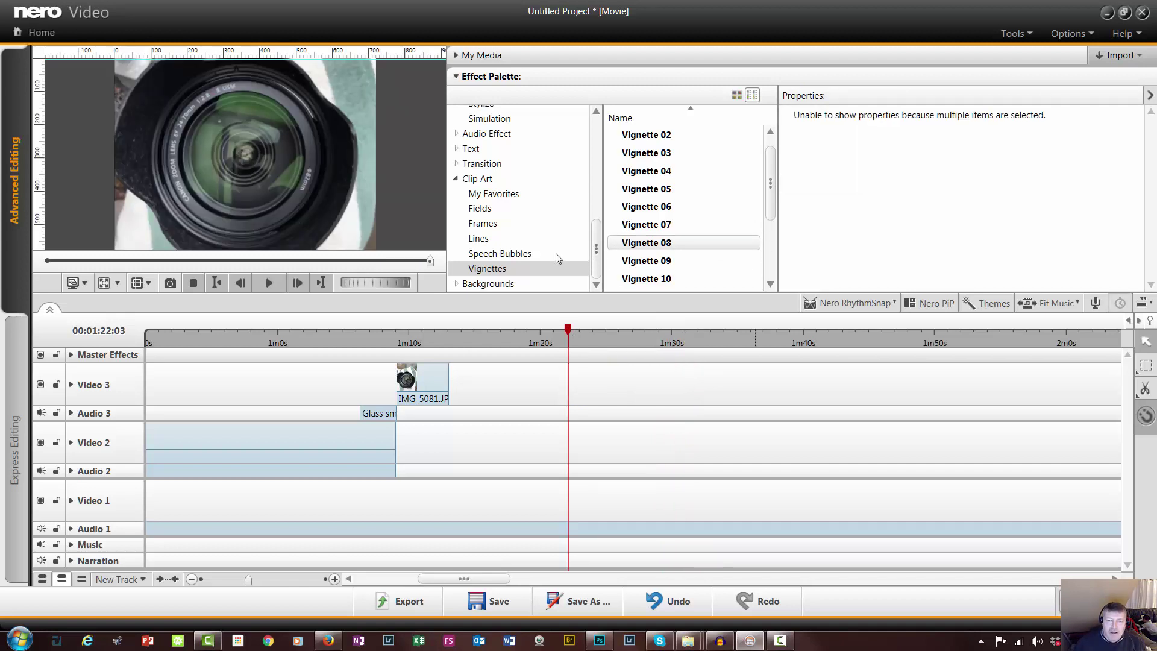
Add the Line 04-02 clip art on Video 4 at 00:01:11:12, overlapping the picture, and shrink and tilt it diagonally across the lens
left_click(480, 241)
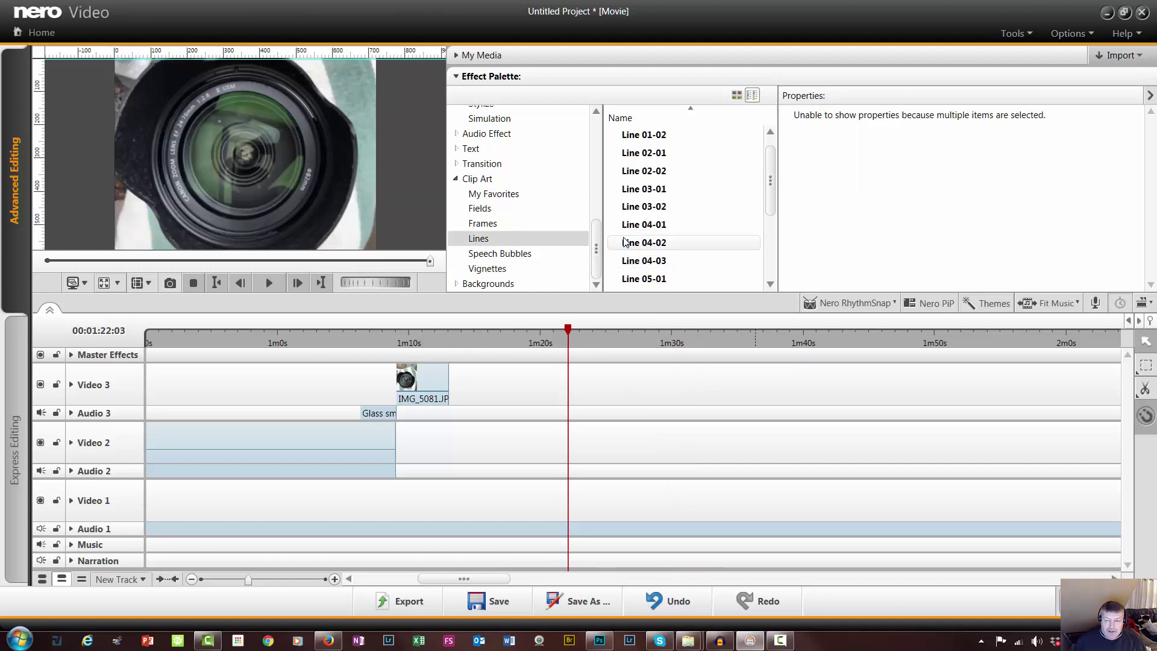
left_click_drag(630, 246, 577, 402)
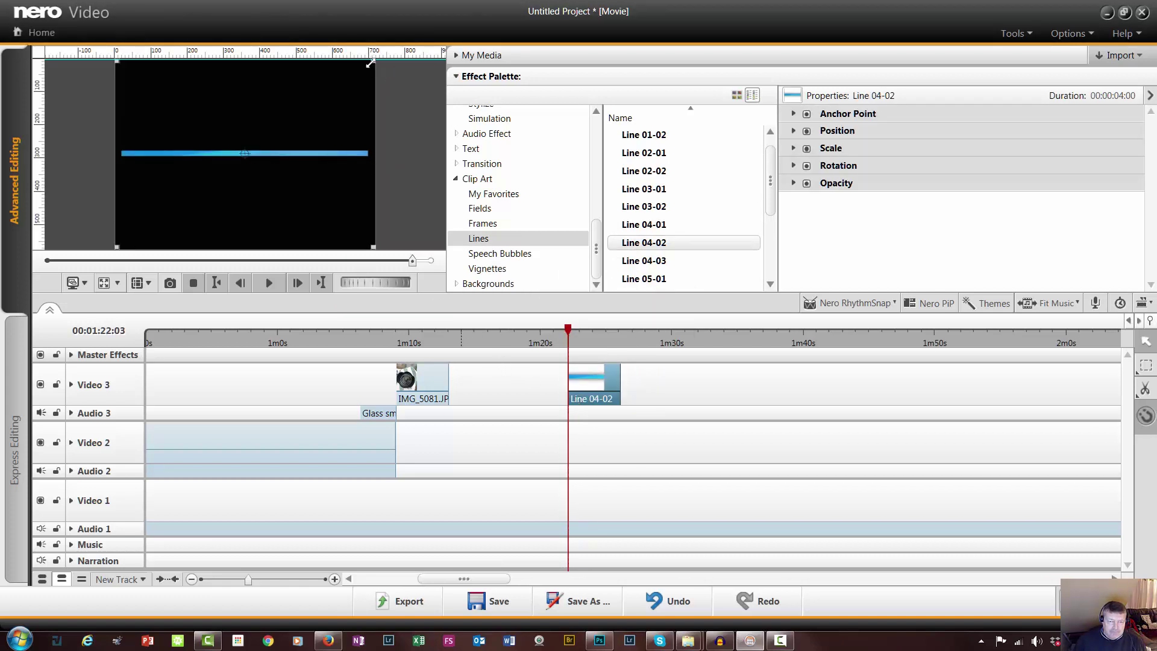
left_click_drag(610, 383, 457, 377)
left_click(418, 342)
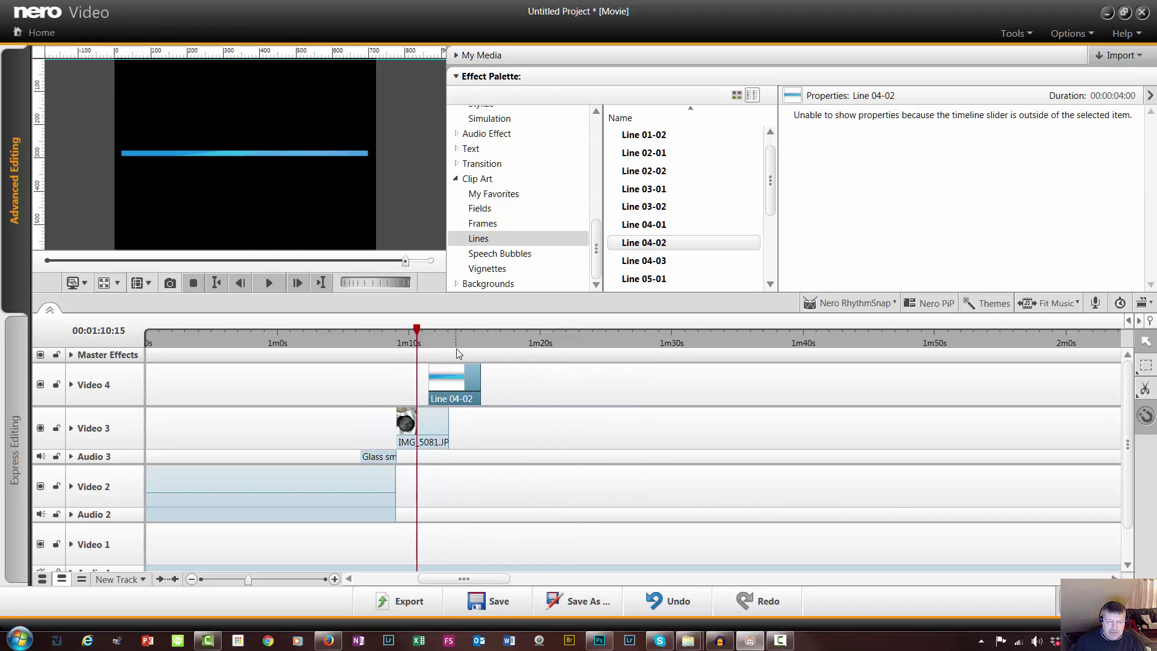
left_click_drag(420, 333, 429, 331)
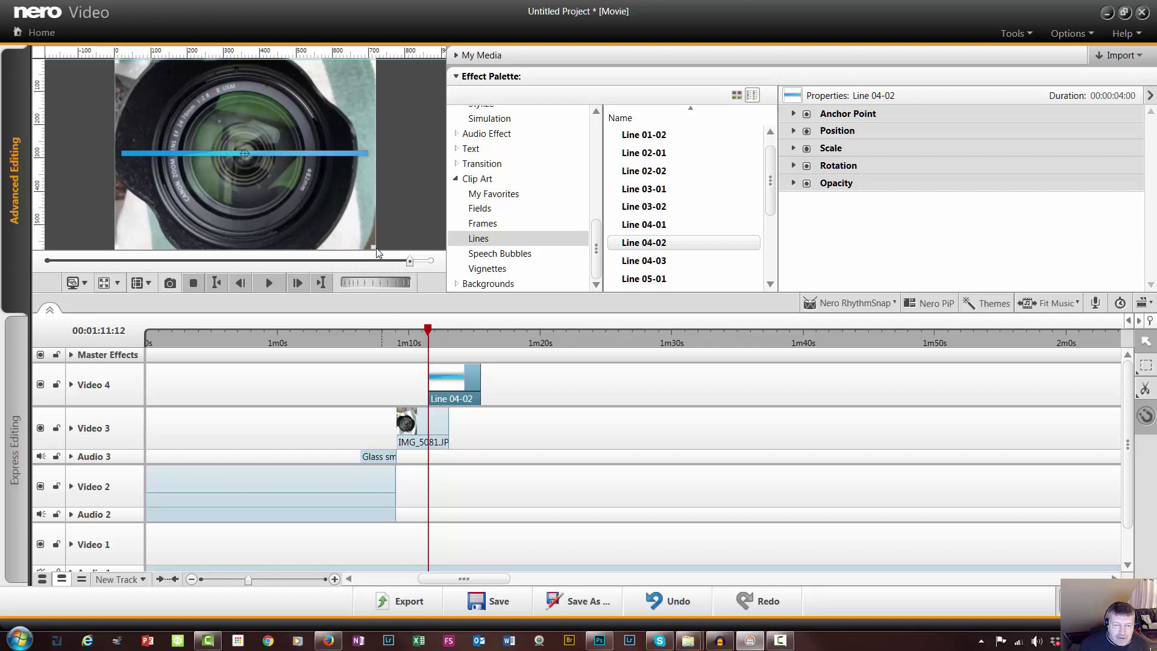
left_click_drag(373, 248, 286, 198)
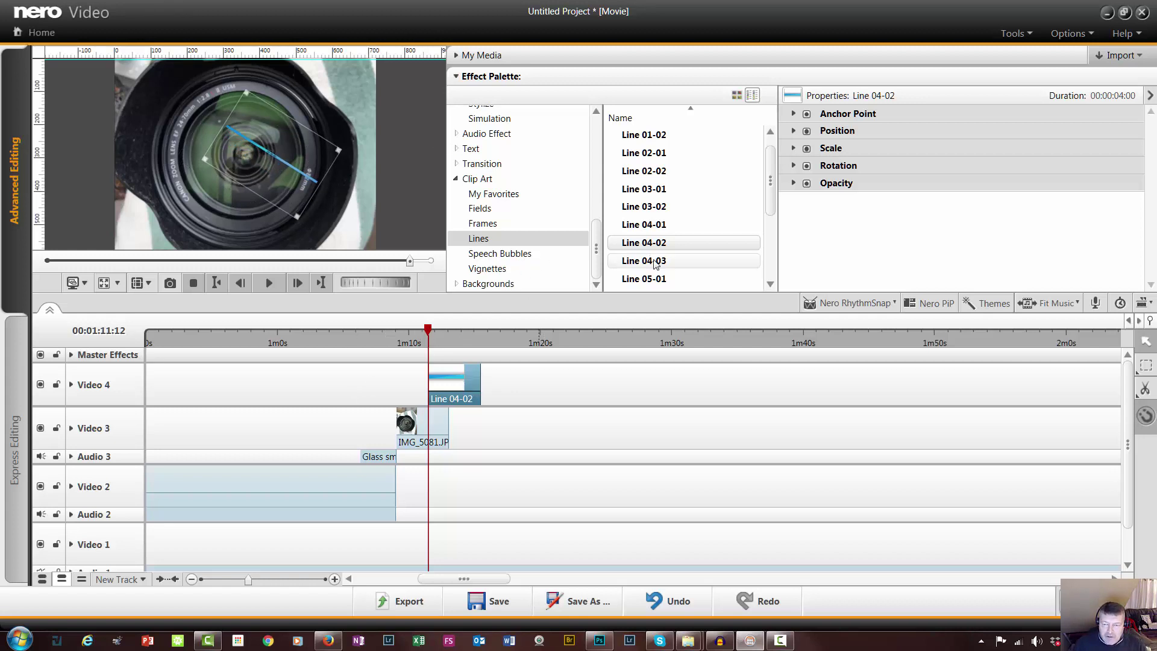
Try out the clip art lines 08-01, 07-02 and 07-01 on Video 4 and delete all three
left_click_drag(772, 205, 772, 272)
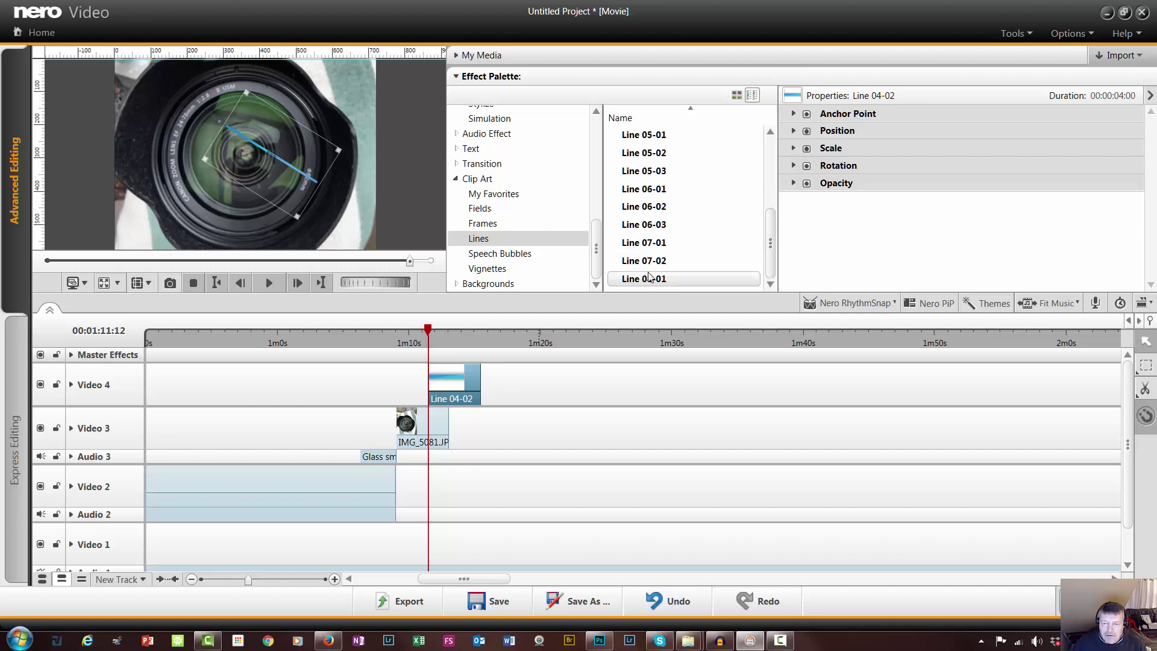
left_click_drag(647, 276, 594, 380)
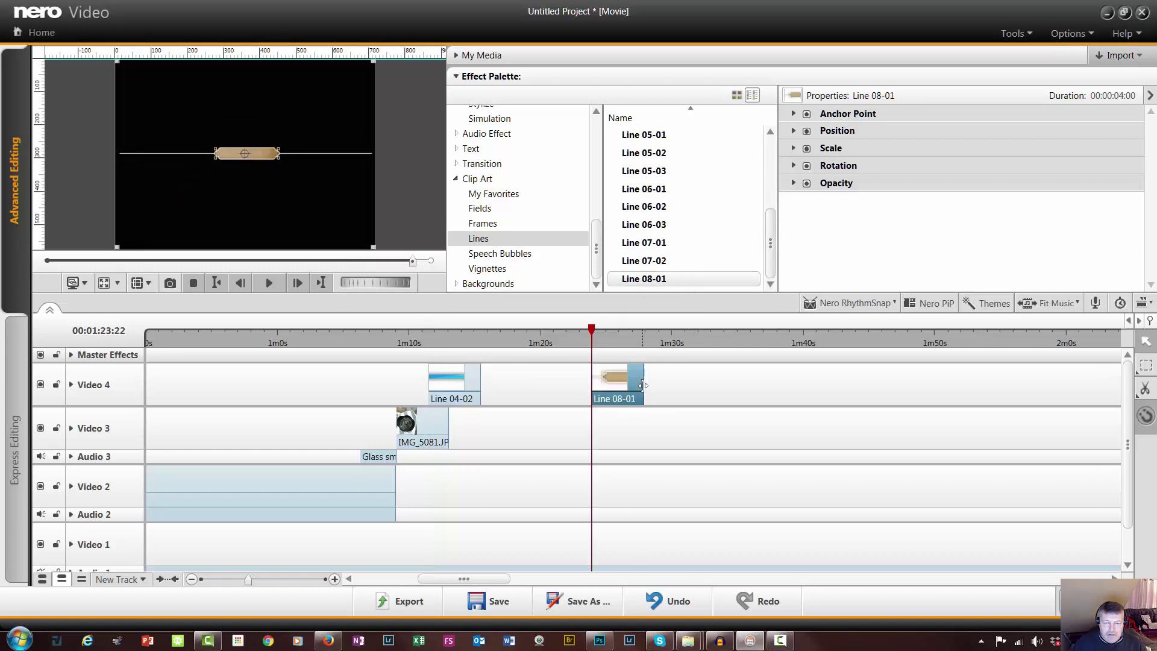
left_click_drag(651, 265, 681, 381)
left_click_drag(642, 248, 753, 385)
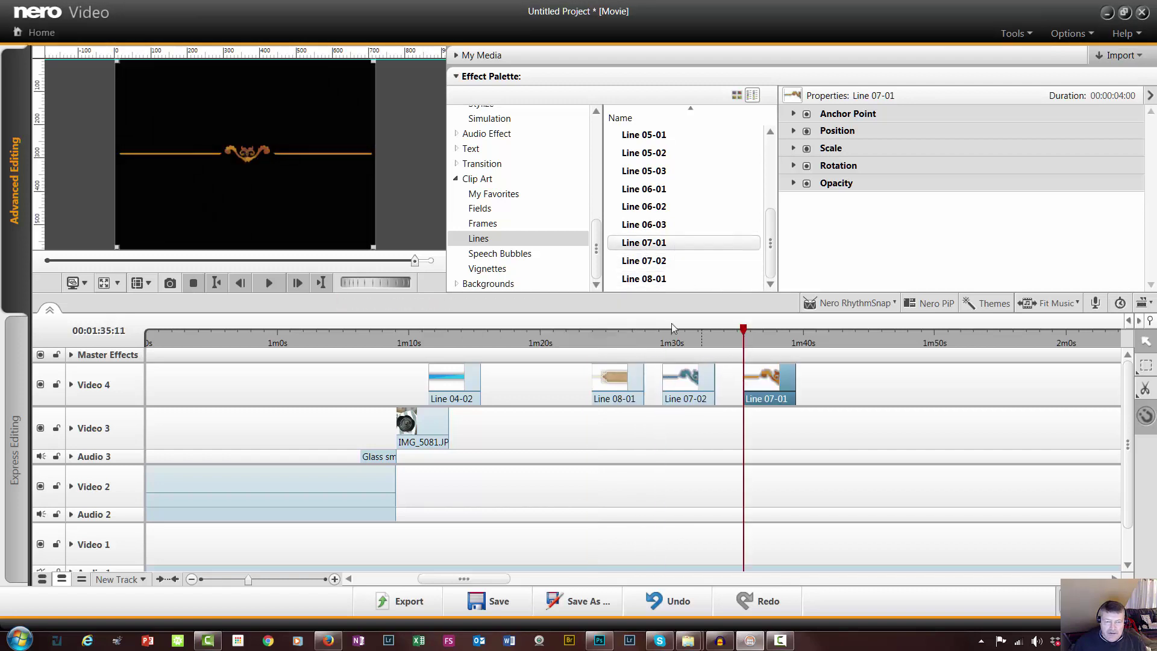
left_click(627, 385)
left_click(697, 387, "ctrl")
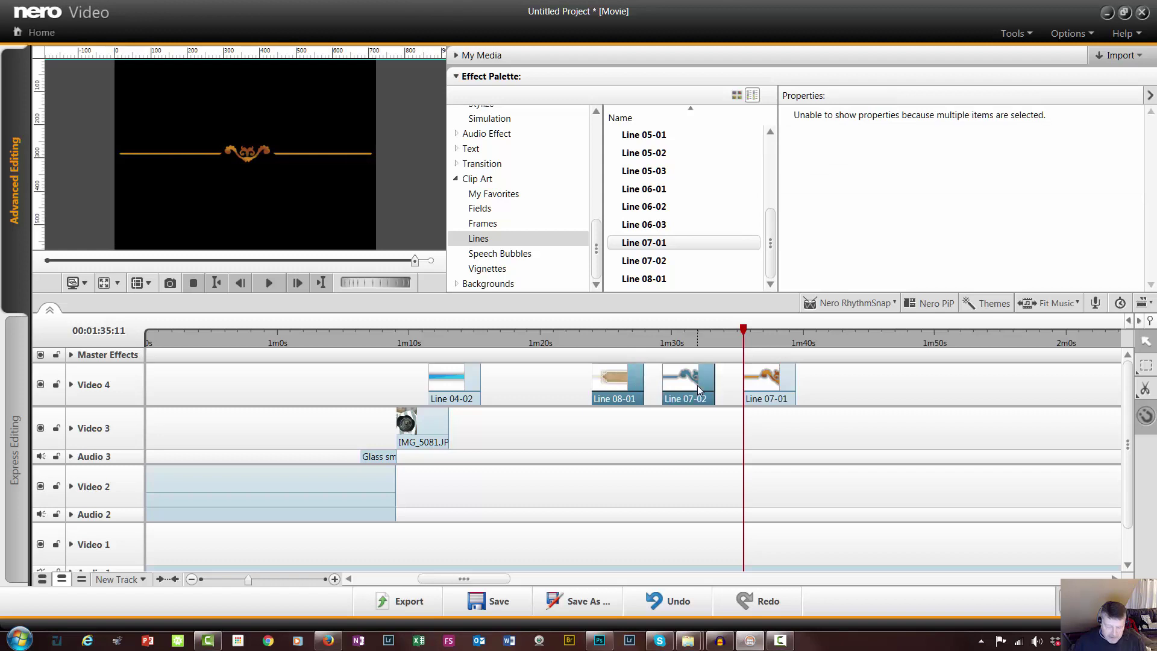
key("Delete")
left_click(774, 385)
key("Delete")
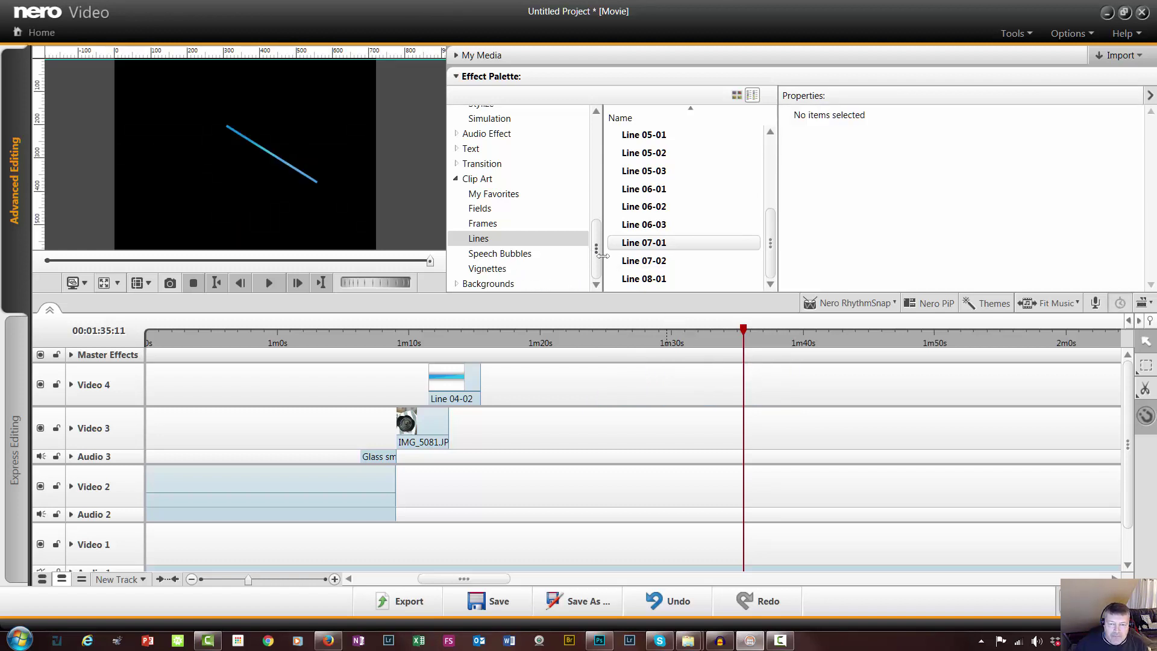
Try out the clip art fields 08-01 on Video 3 and 09-02 and 09-03 on Video 4, and delete all three
left_click(479, 222)
left_click(480, 209)
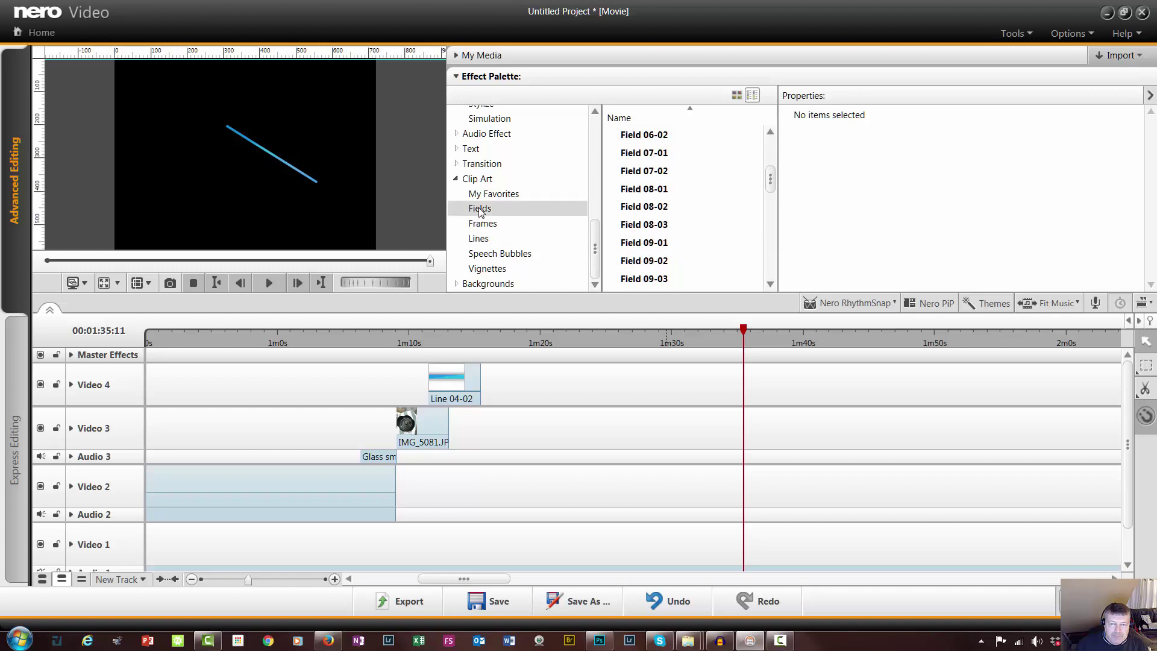
left_click_drag(643, 189, 741, 422)
left_click_drag(645, 244, 776, 416)
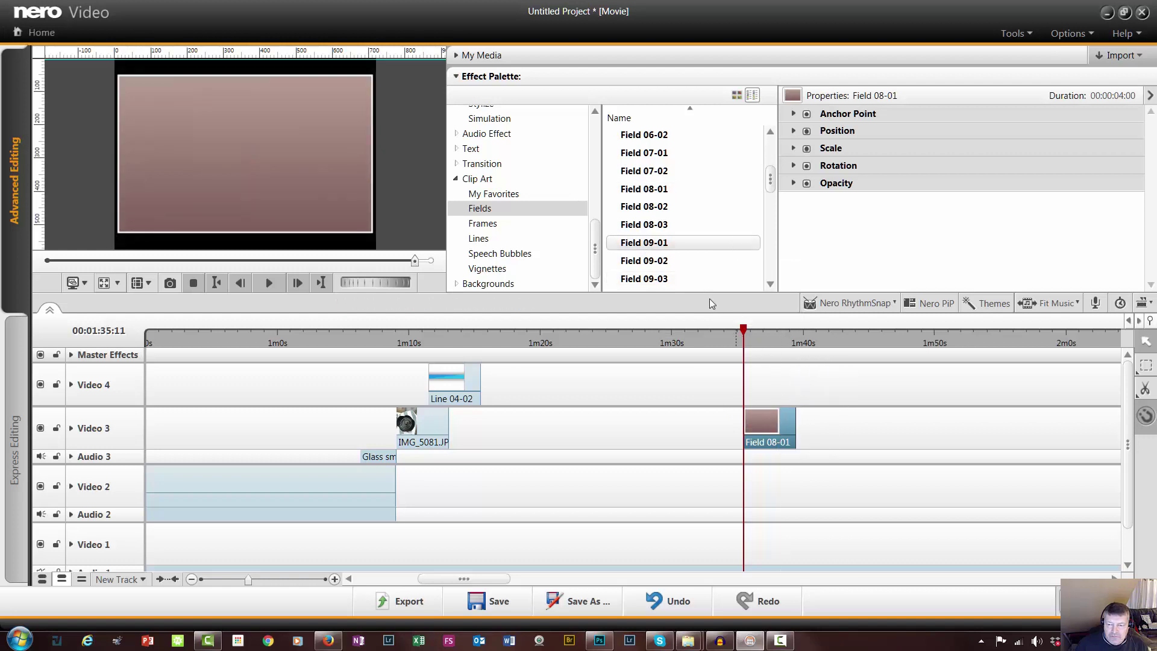
left_click_drag(632, 261, 733, 403)
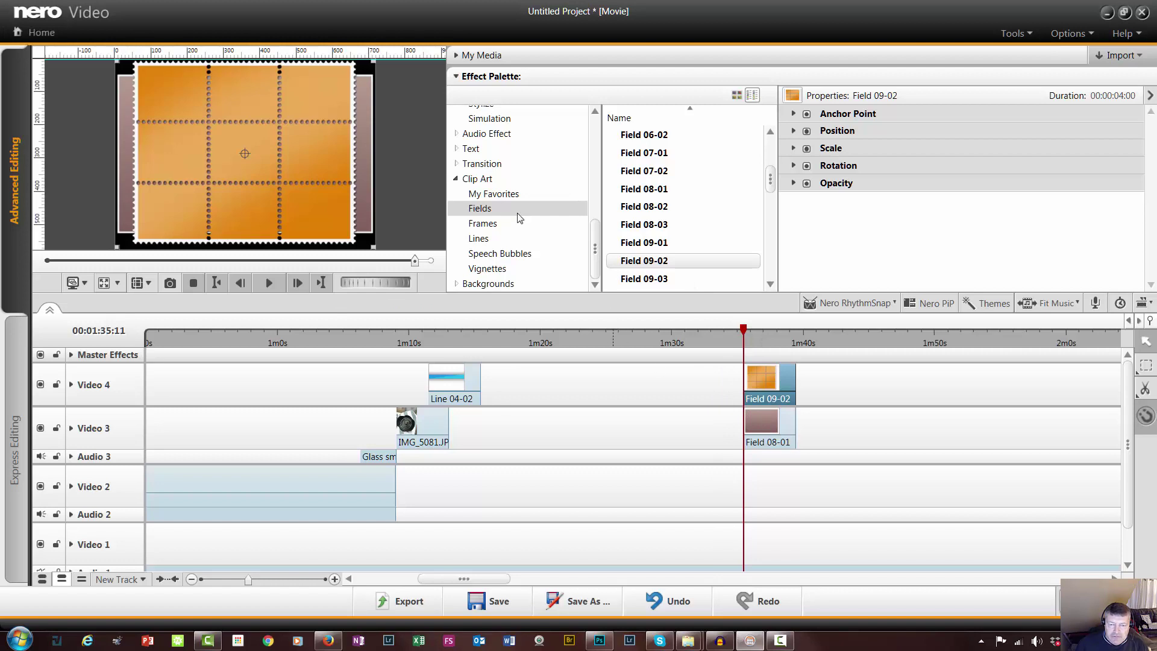
left_click_drag(639, 278, 825, 395)
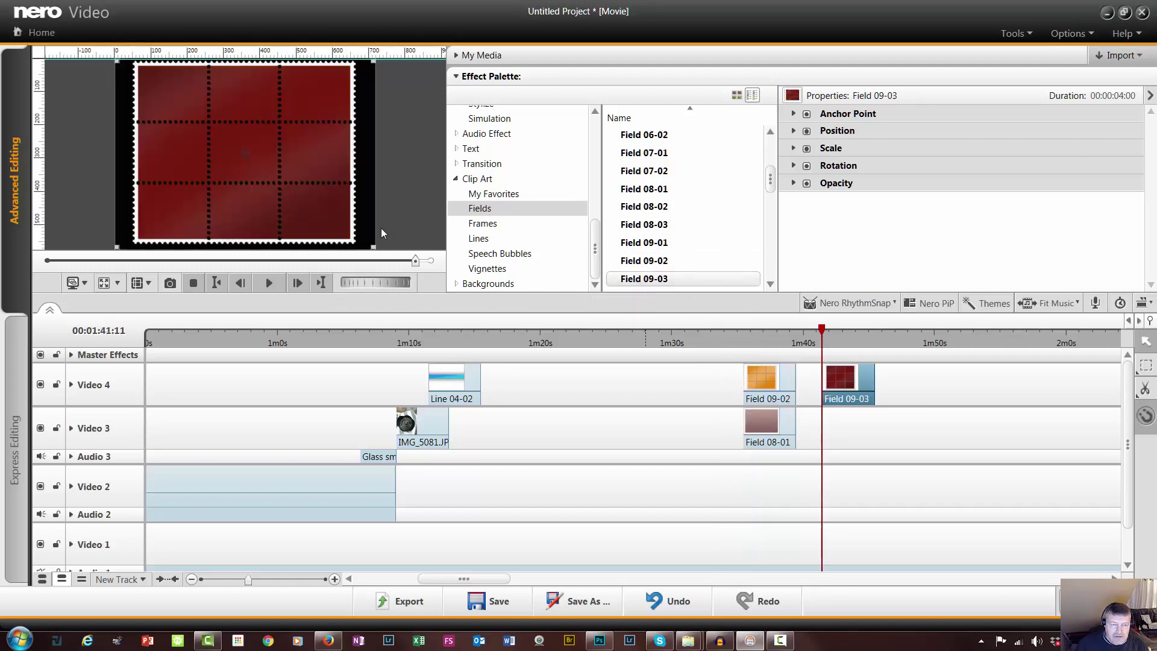
left_click(792, 380, "ctrl")
left_click(789, 424, "ctrl")
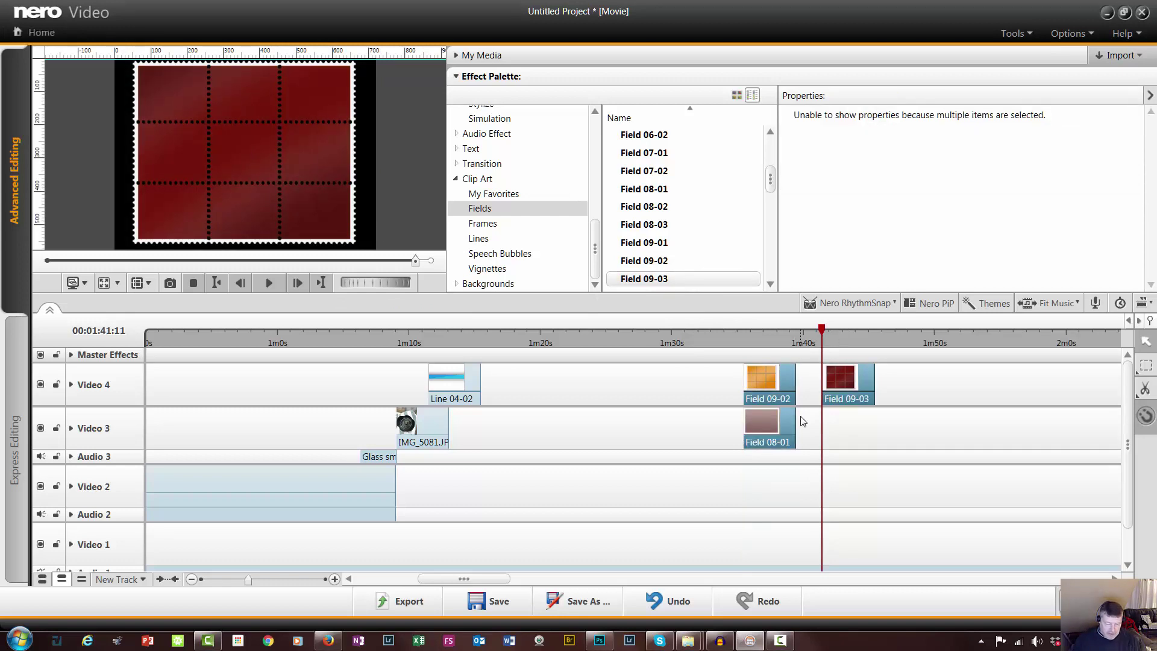
key("Delete")
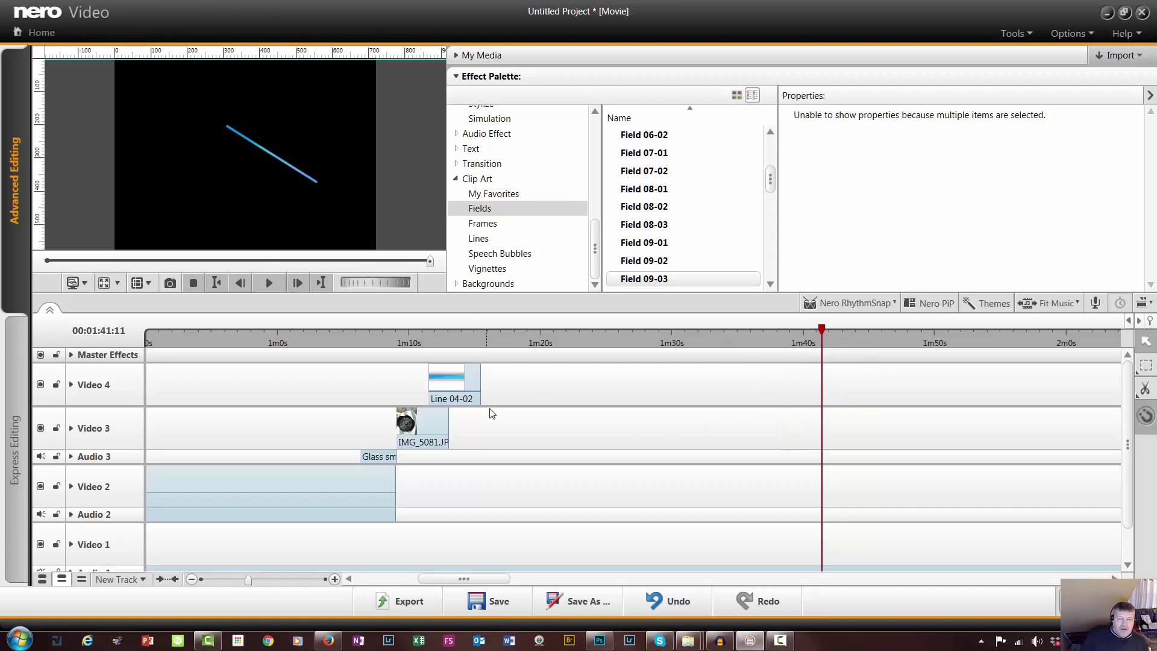
At 00:01:11:12, move the Line 04-02 clip art off the picture past its lower-right corner, to about X 853, Y 614
left_click_drag(821, 330, 411, 360)
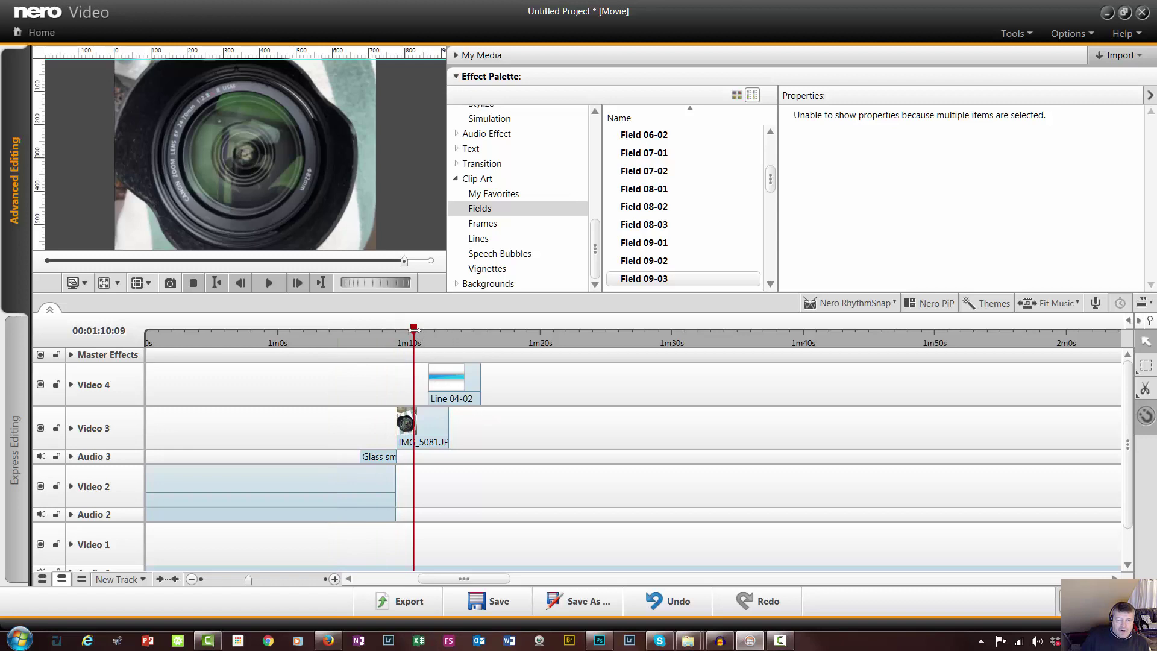
left_click(437, 332)
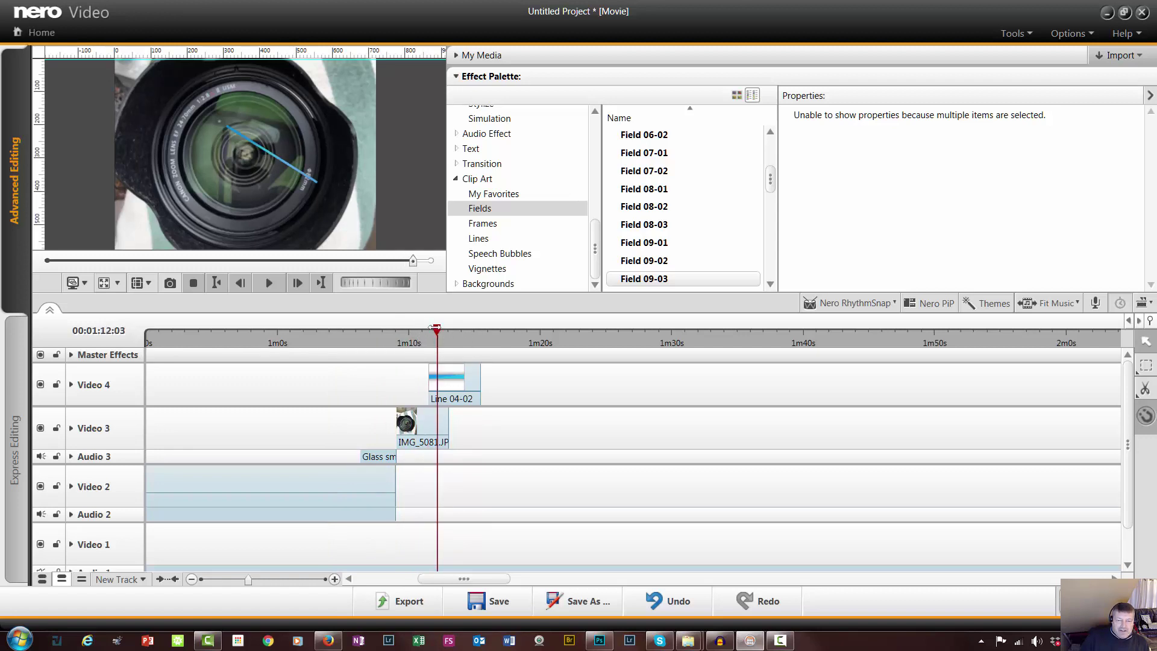
left_click_drag(432, 328, 423, 329)
left_click(463, 376)
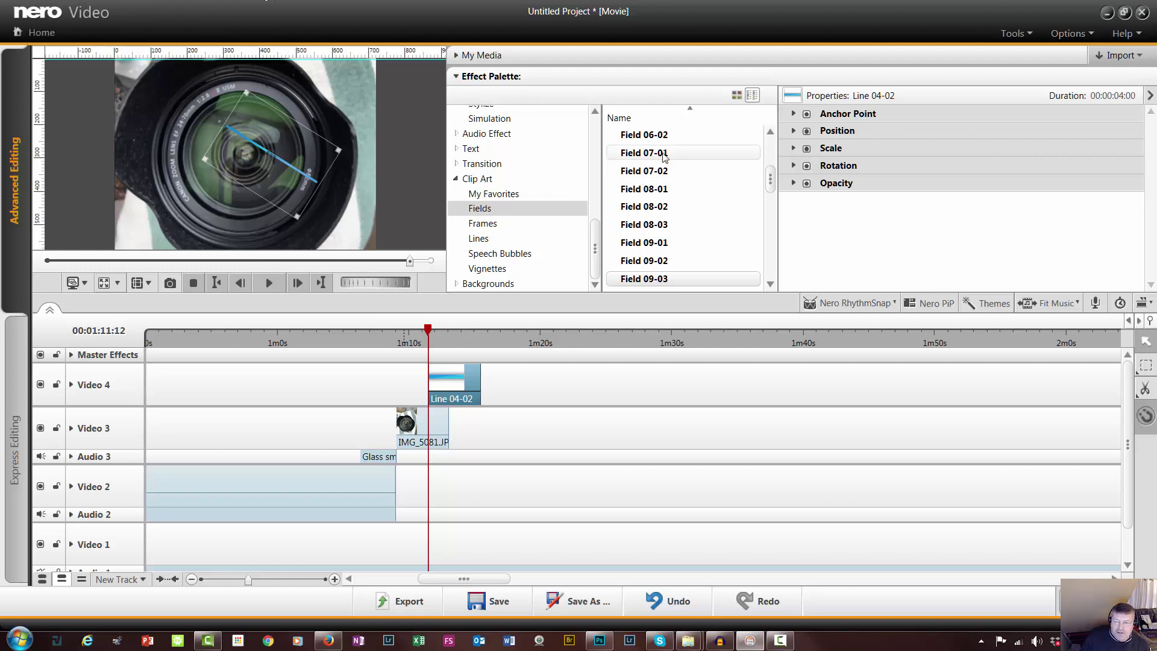
left_click(794, 130)
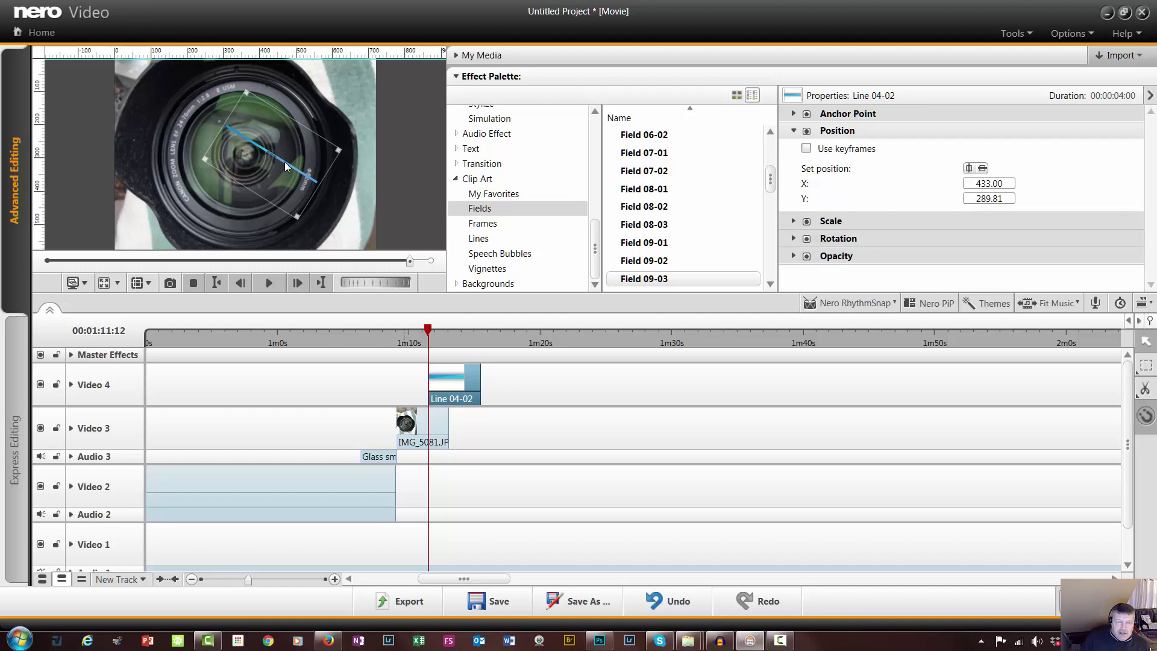
left_click_drag(279, 155, 433, 267)
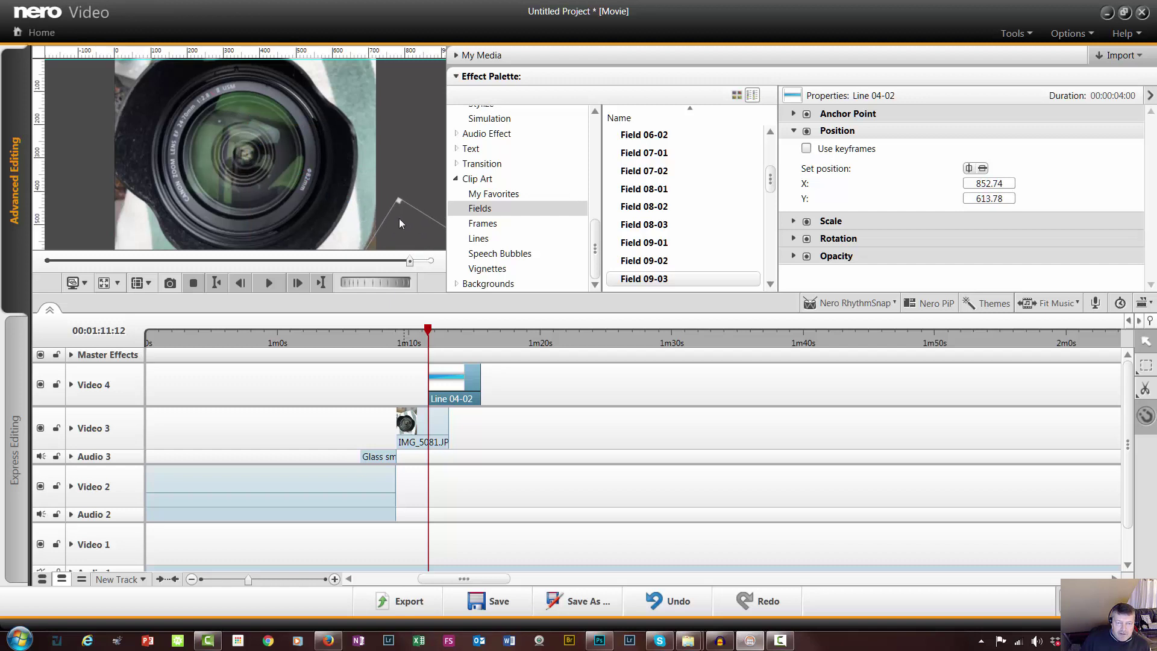
Enable position keyframes for Line 04-02 and place the line back over the lens at 00:01:11:12 and at 00:01:12:09
left_click(807, 148)
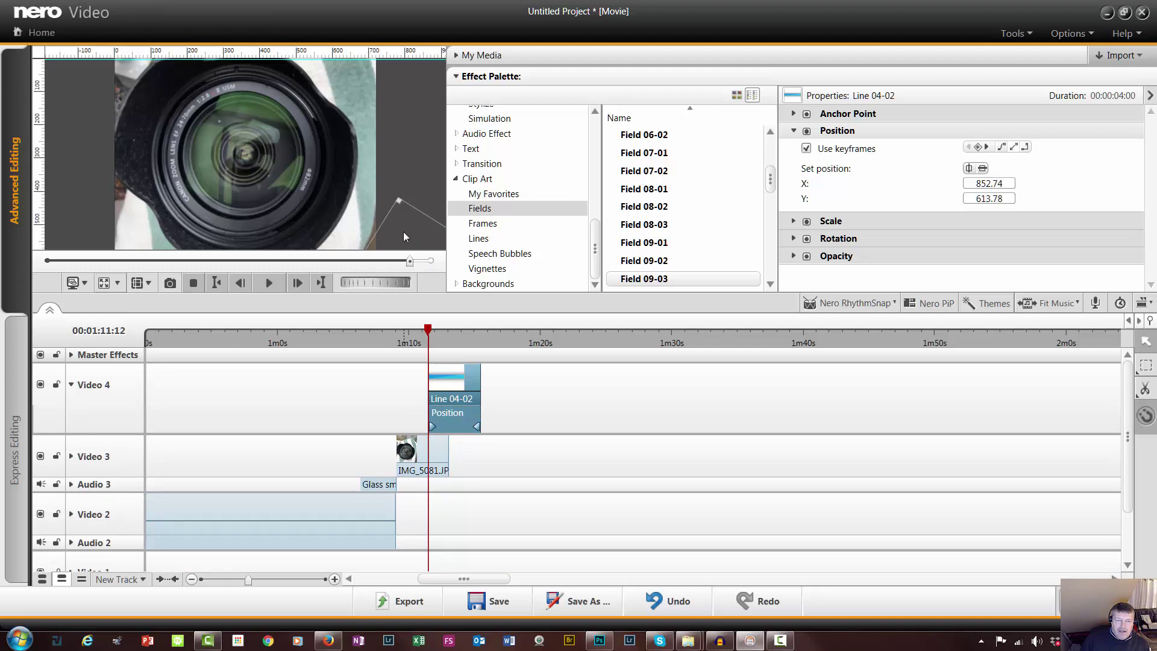
left_click_drag(403, 232, 259, 132)
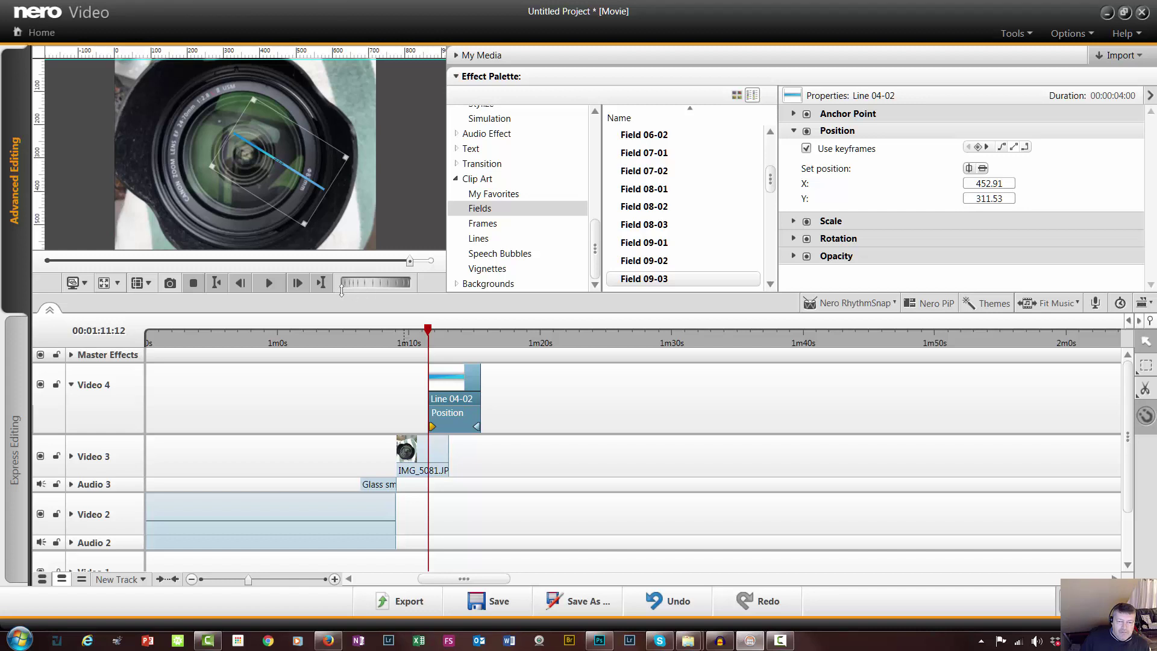
left_click(270, 282)
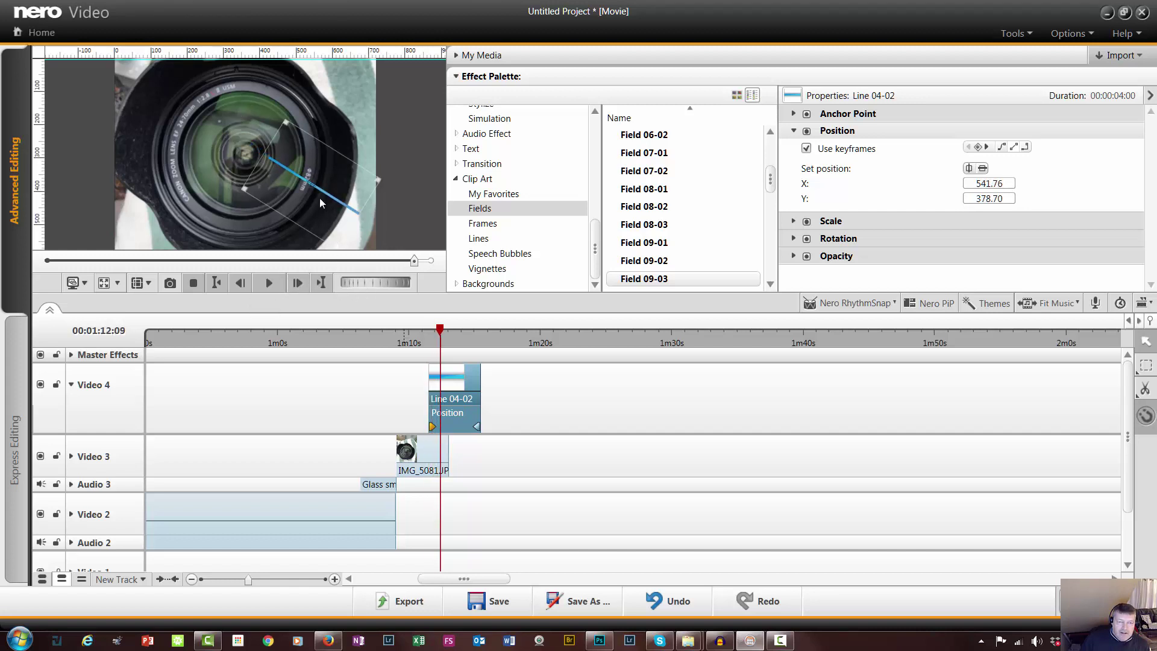
left_click_drag(320, 198, 286, 178)
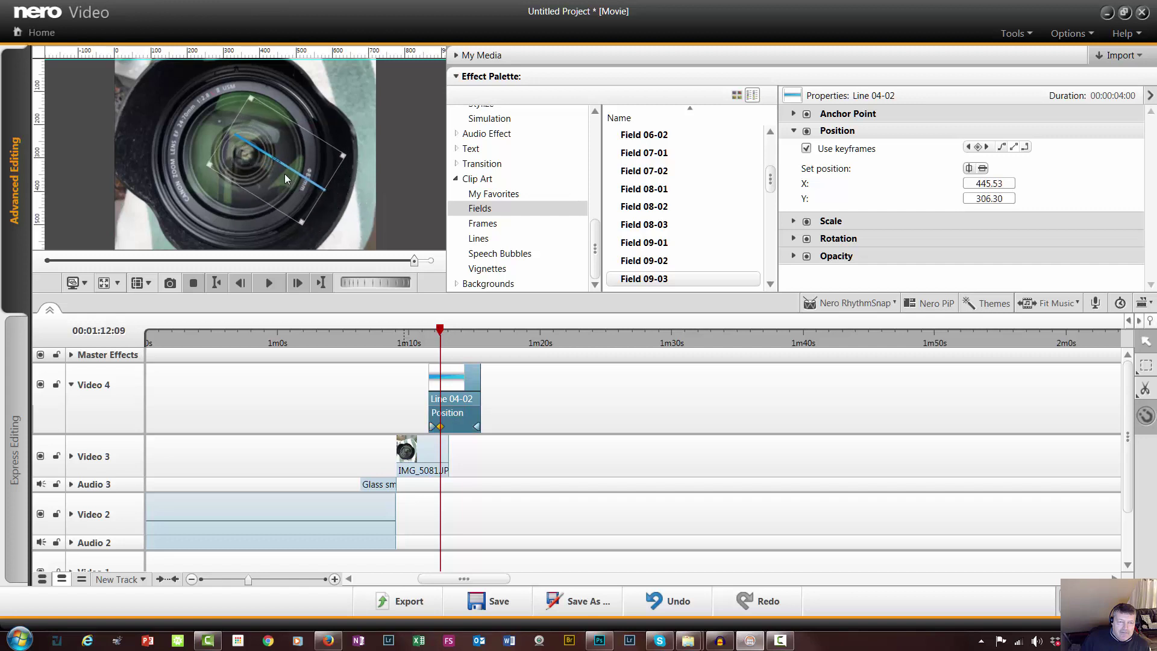
Shift the Line 04-02 clip about one second earlier on Video 4 and preview its movement from the picture's start
left_click(274, 284)
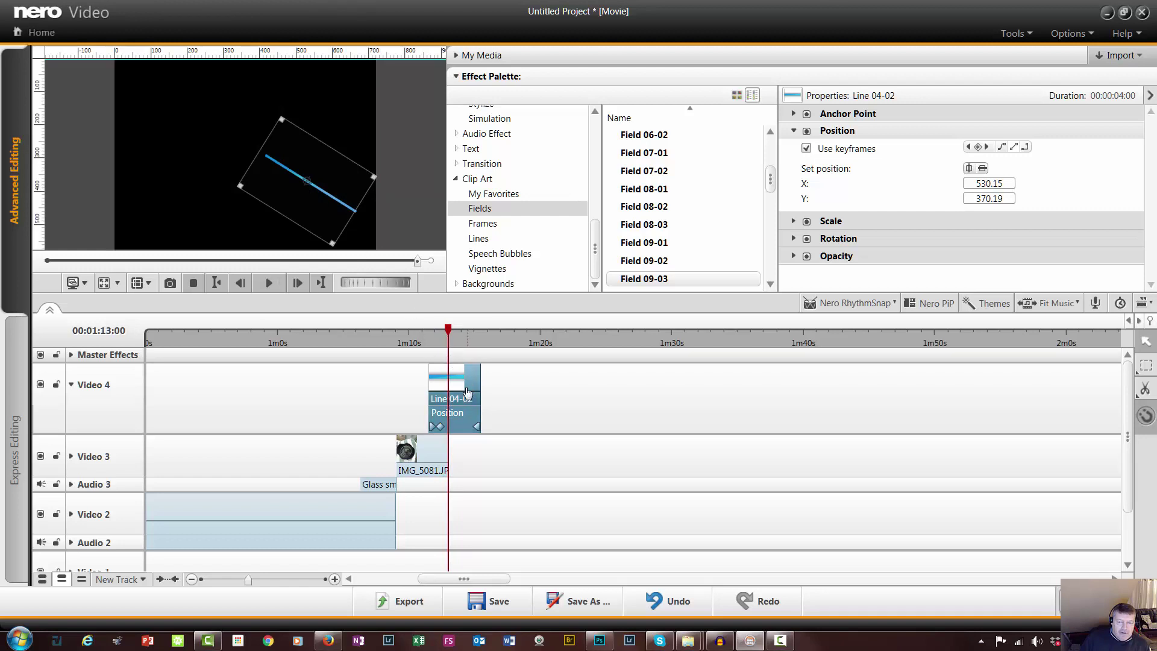
left_click_drag(469, 392, 456, 391)
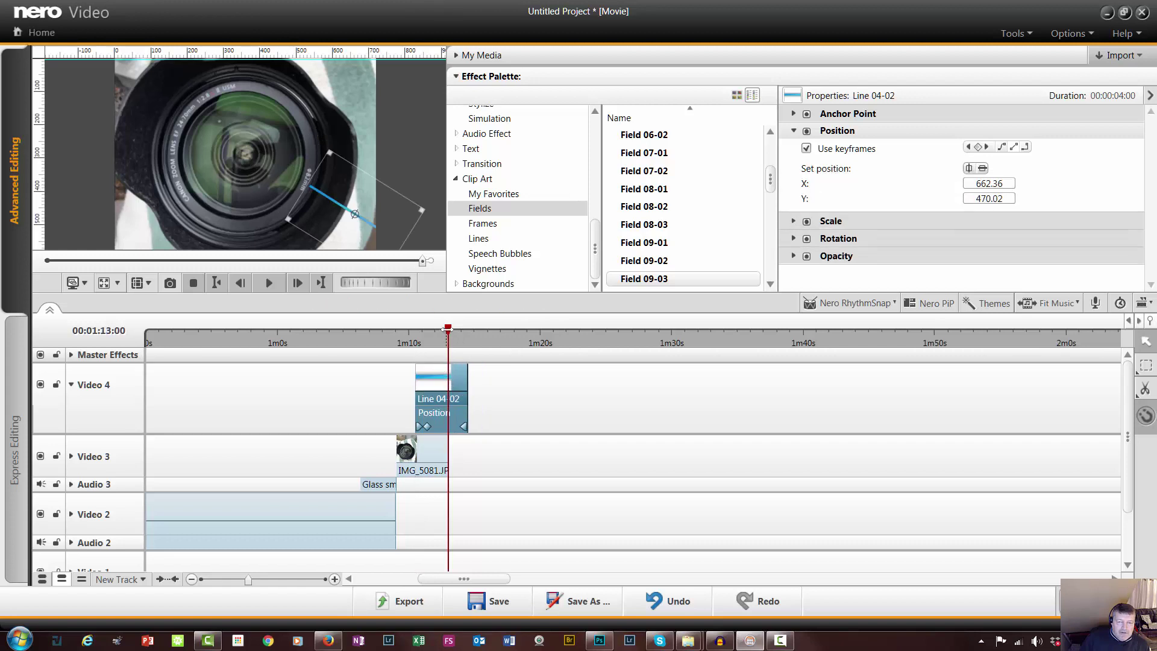
left_click_drag(447, 328, 398, 335)
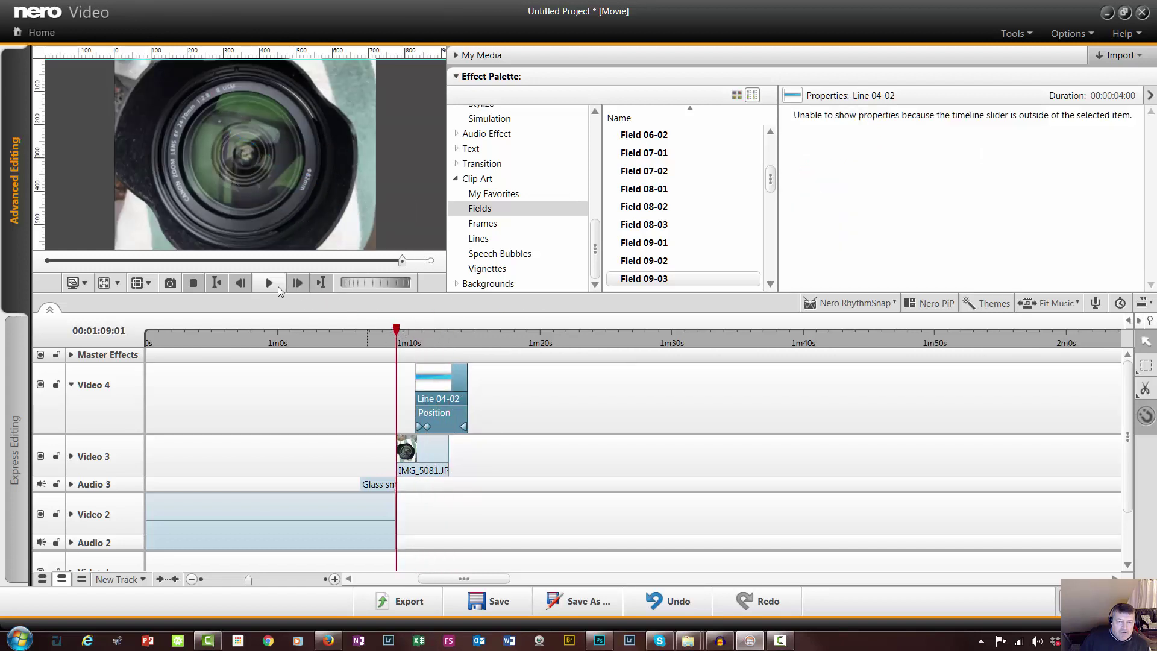
left_click(270, 284)
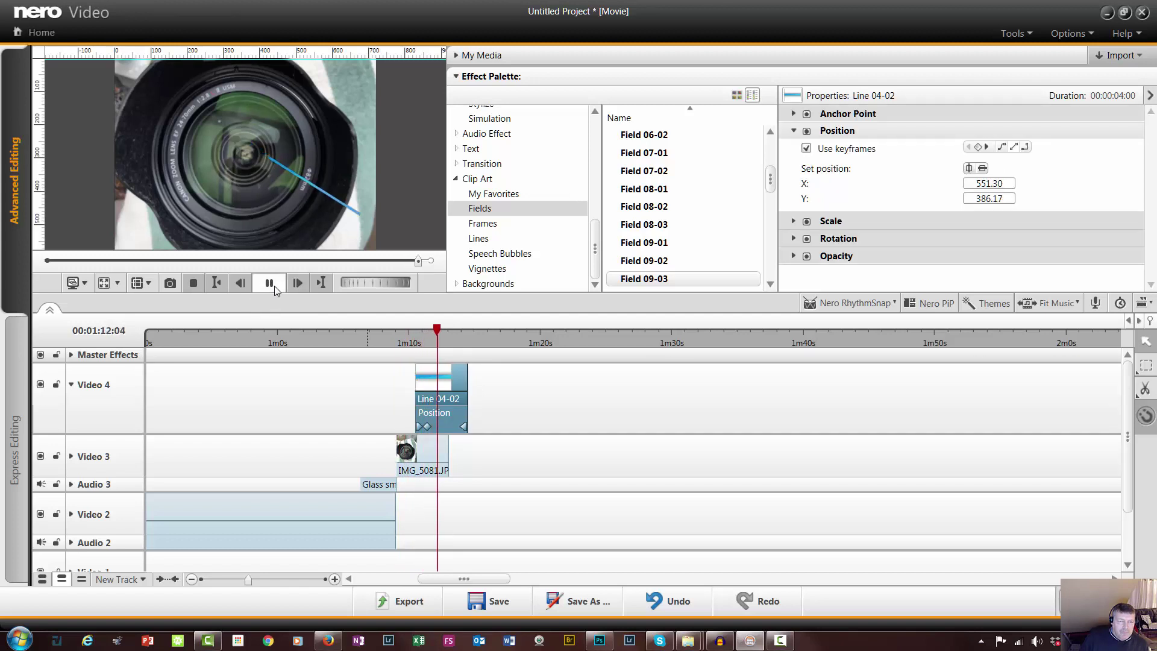
left_click(270, 283)
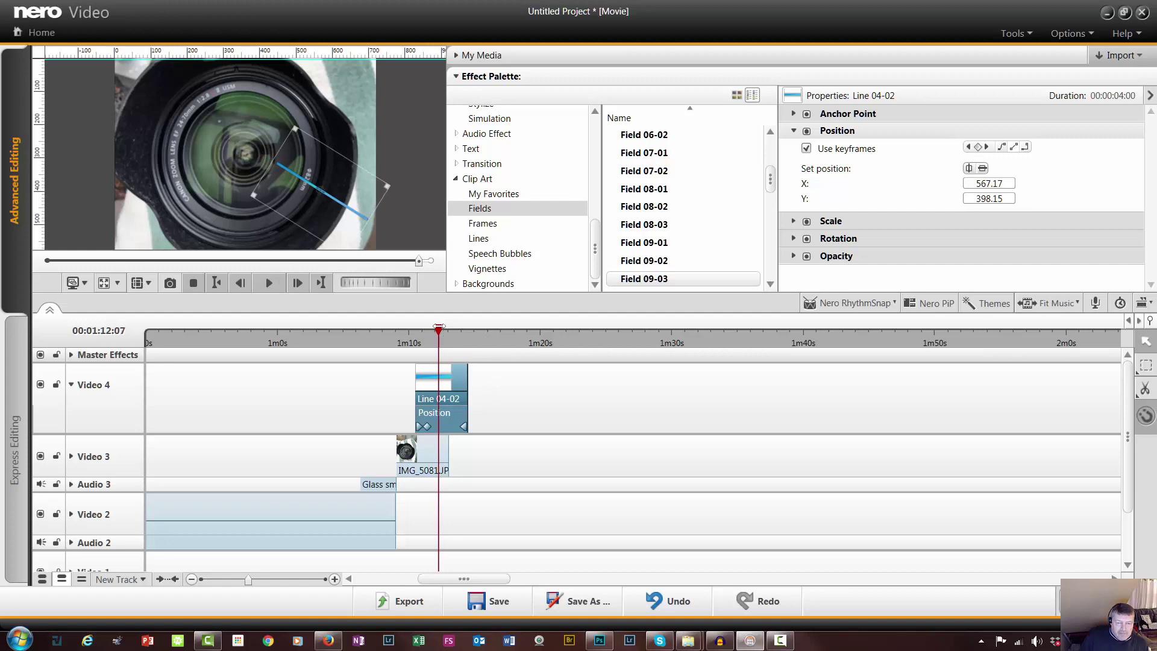
Add position keyframes holding the line over the lens at 00:01:12:01 (about X 431, Y 289) and 00:01:12:14 (about X 414, Y 278)
left_click_drag(439, 328, 435, 327)
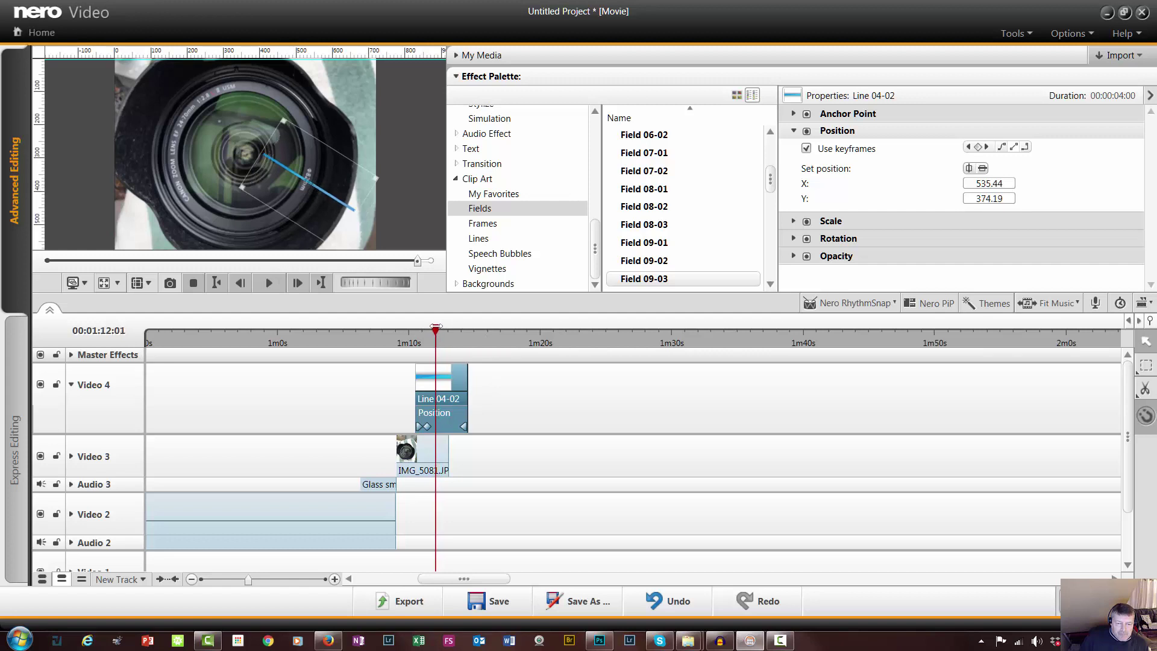
left_click_drag(325, 190, 288, 162)
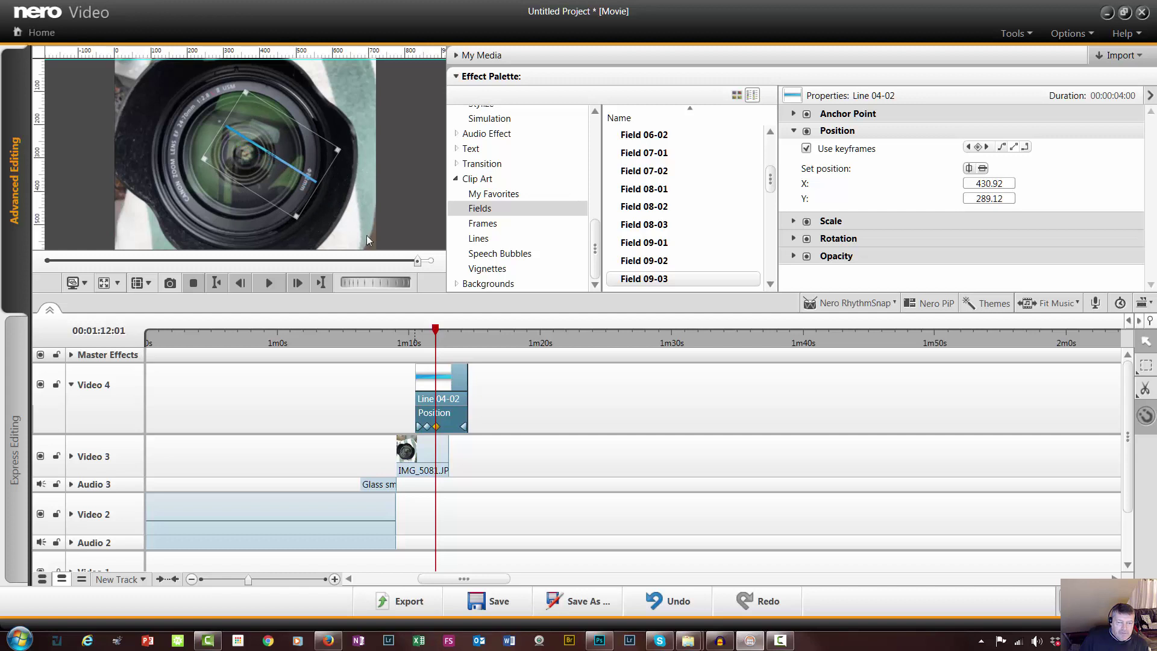
left_click_drag(437, 330, 443, 329)
left_click(268, 283)
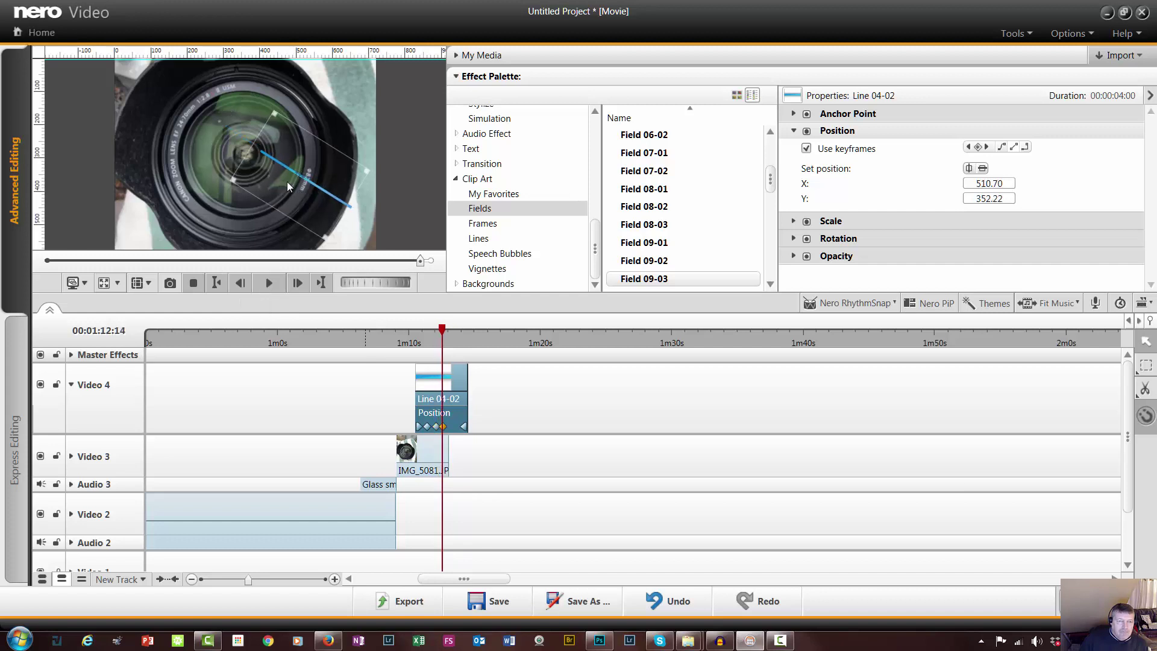
left_click_drag(287, 182, 259, 161)
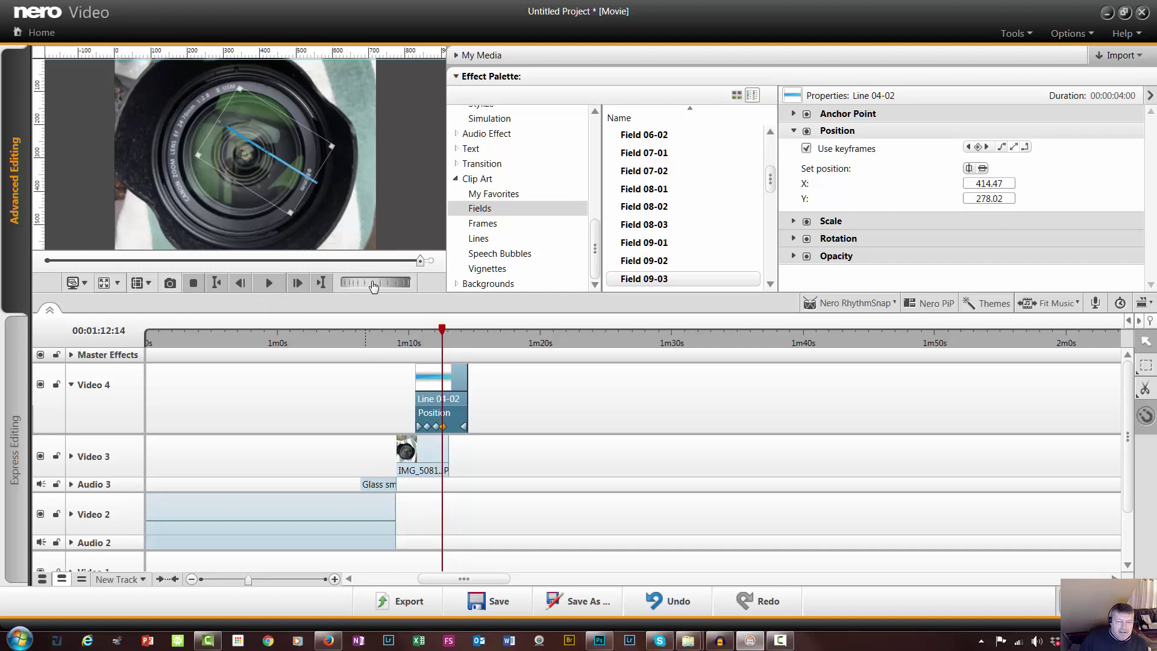
Preview the line animation, move the last added position keyframe to the end of the Line 04-02 clip, and replay it
left_click(270, 284)
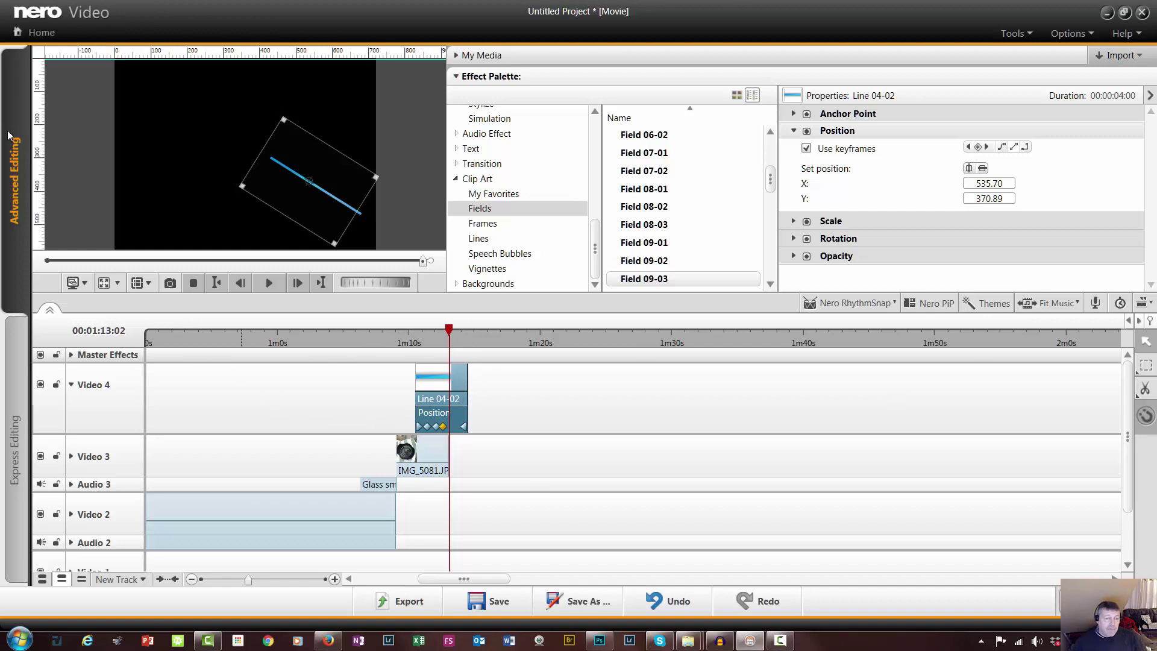
left_click(214, 284)
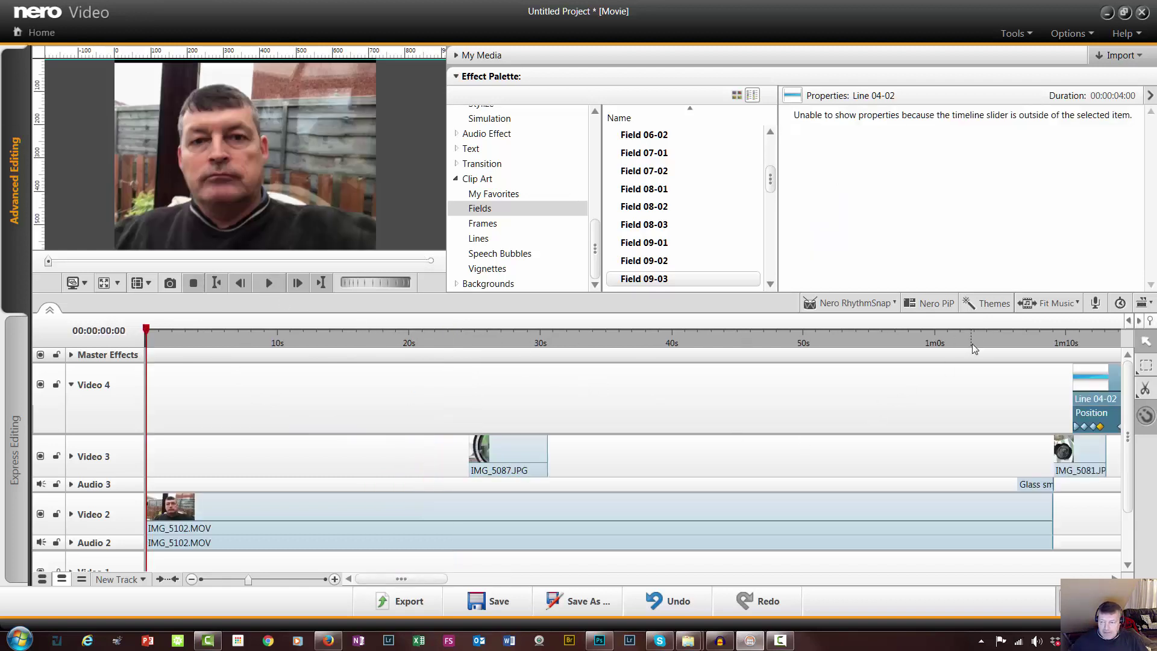
left_click(1016, 342)
left_click(270, 282)
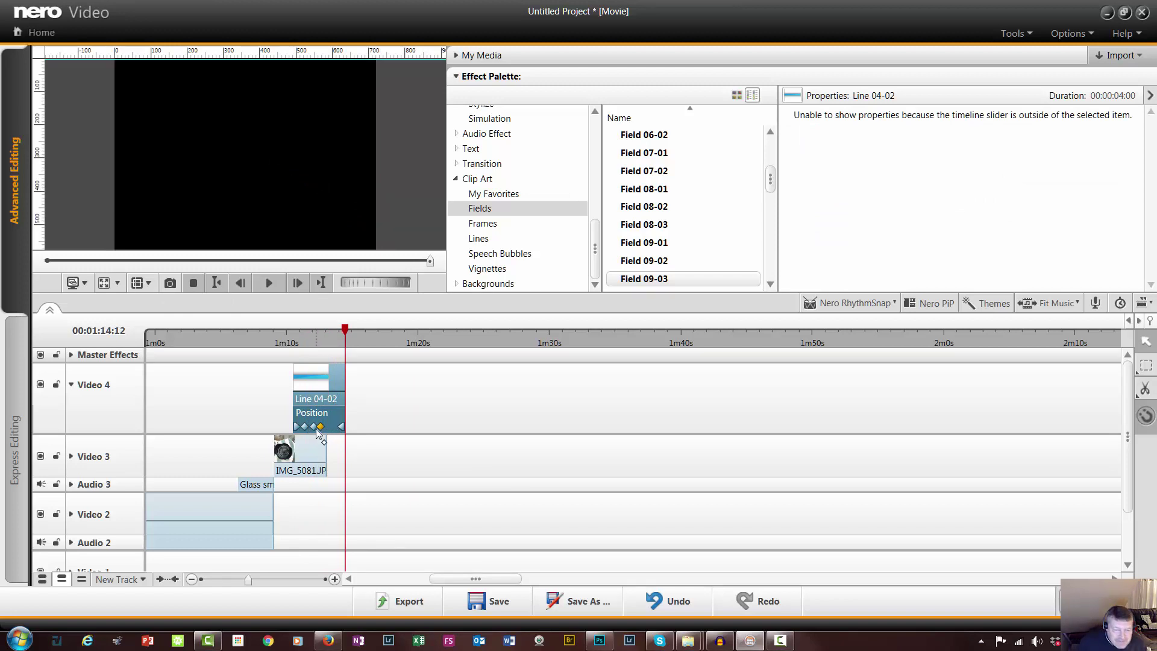
left_click_drag(318, 427, 342, 426)
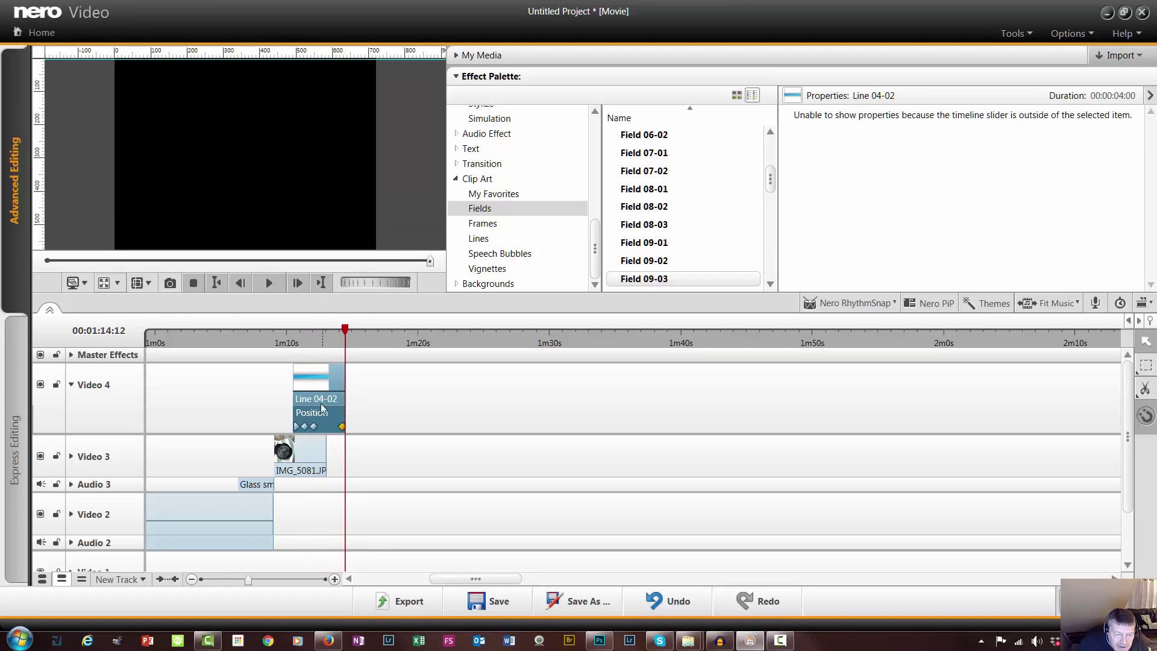
left_click(290, 336)
left_click(269, 283)
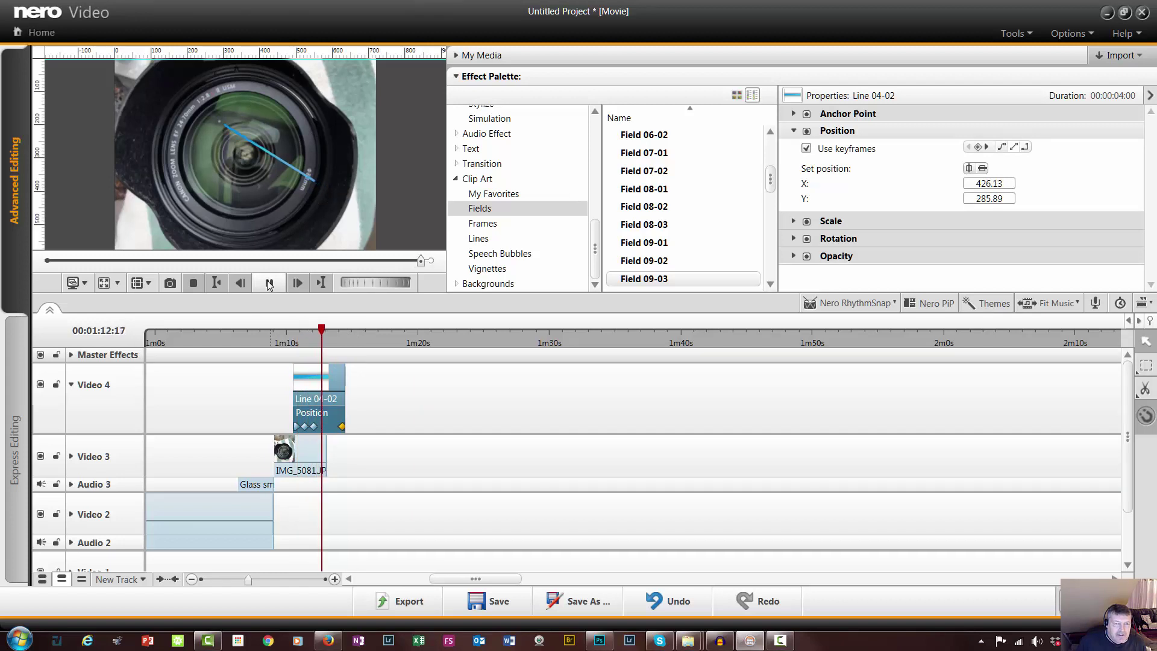
left_click(269, 283)
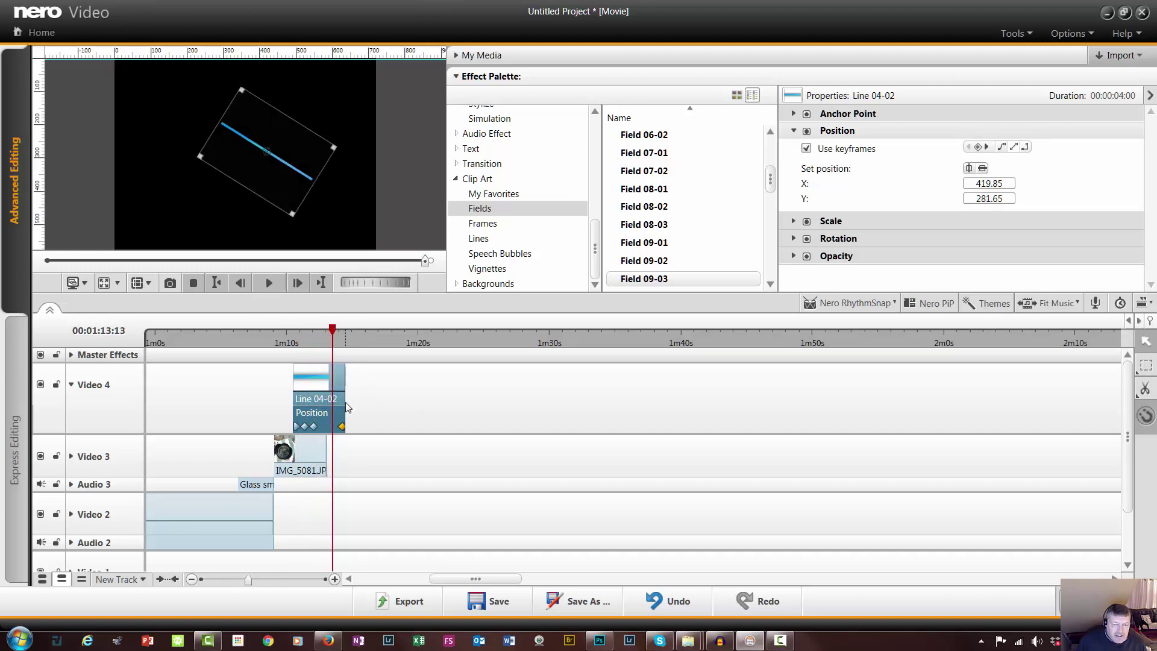
Align the Line 04-02 clip on Video 4 with the start of IMG_5081.JPG and preview it from 00:01:07:03
left_click_drag(339, 386, 324, 389)
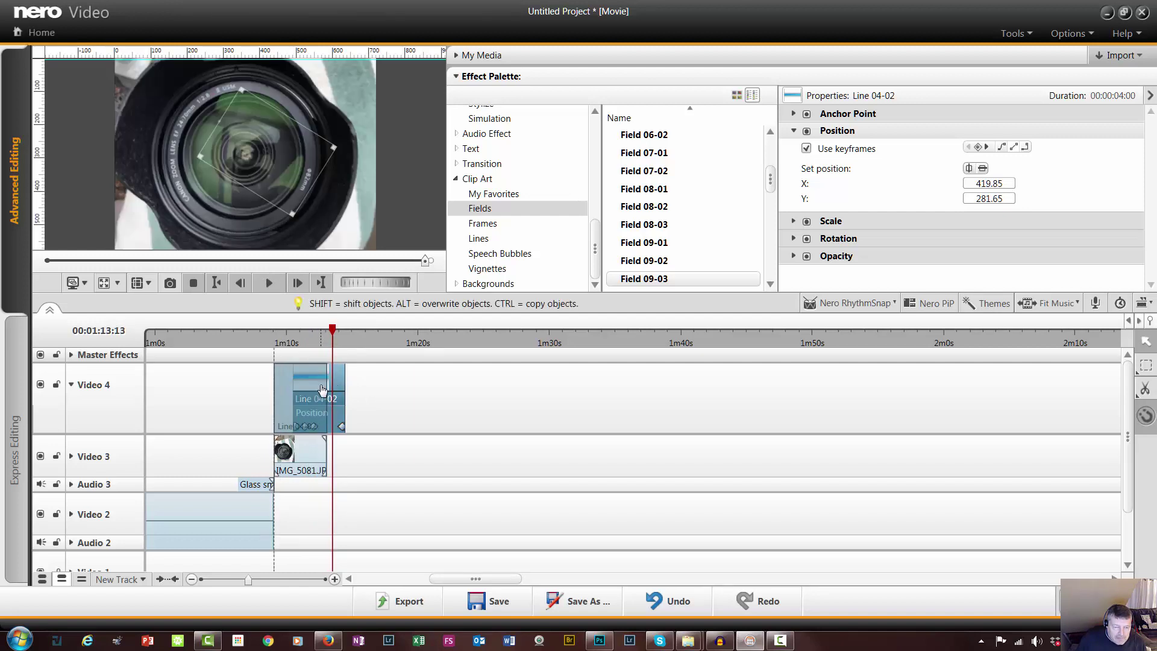
left_click(247, 342)
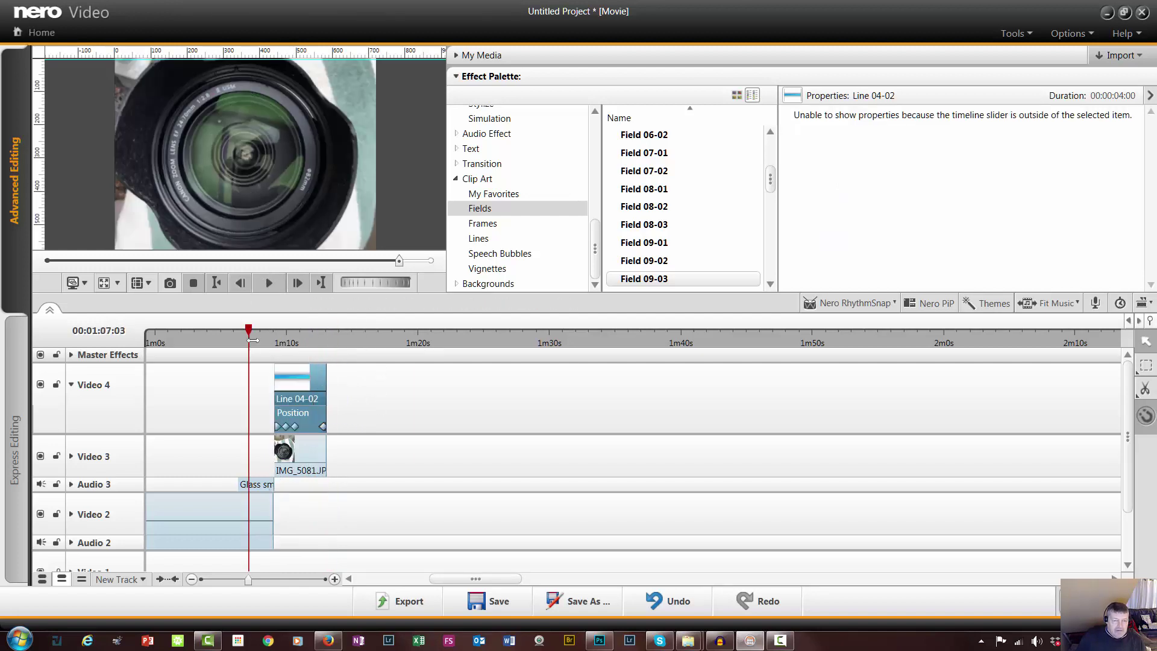
left_click(271, 283)
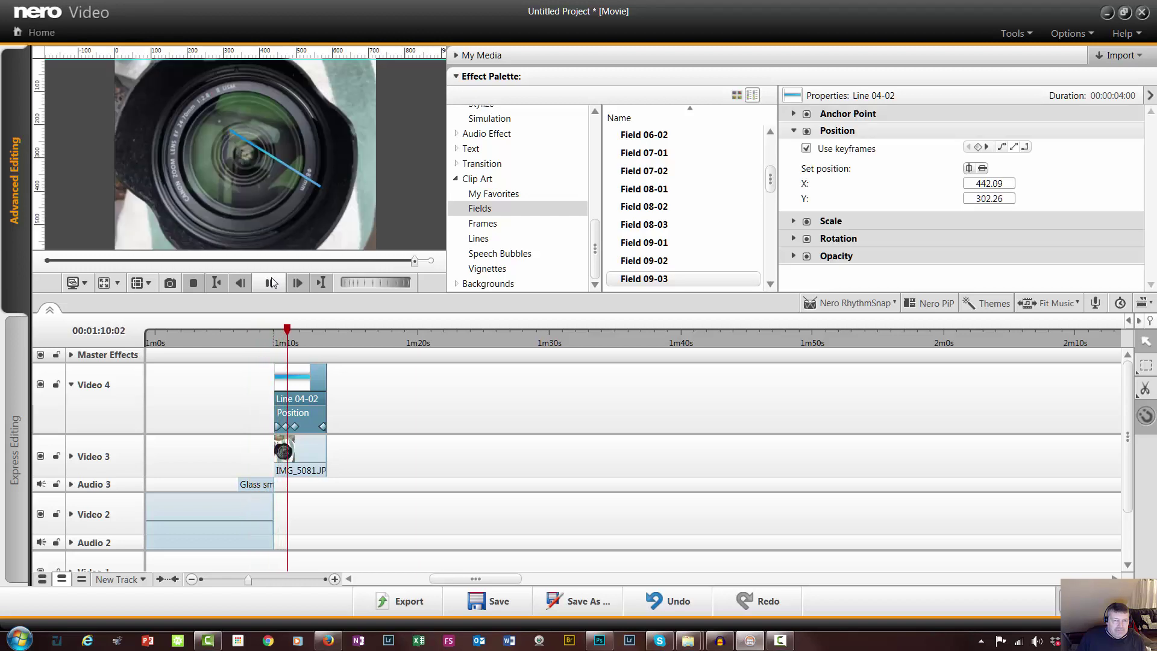
At 00:01:11:11, shrink the line overlay on the lens, placing it at about X 391, Y 267
left_click(272, 283)
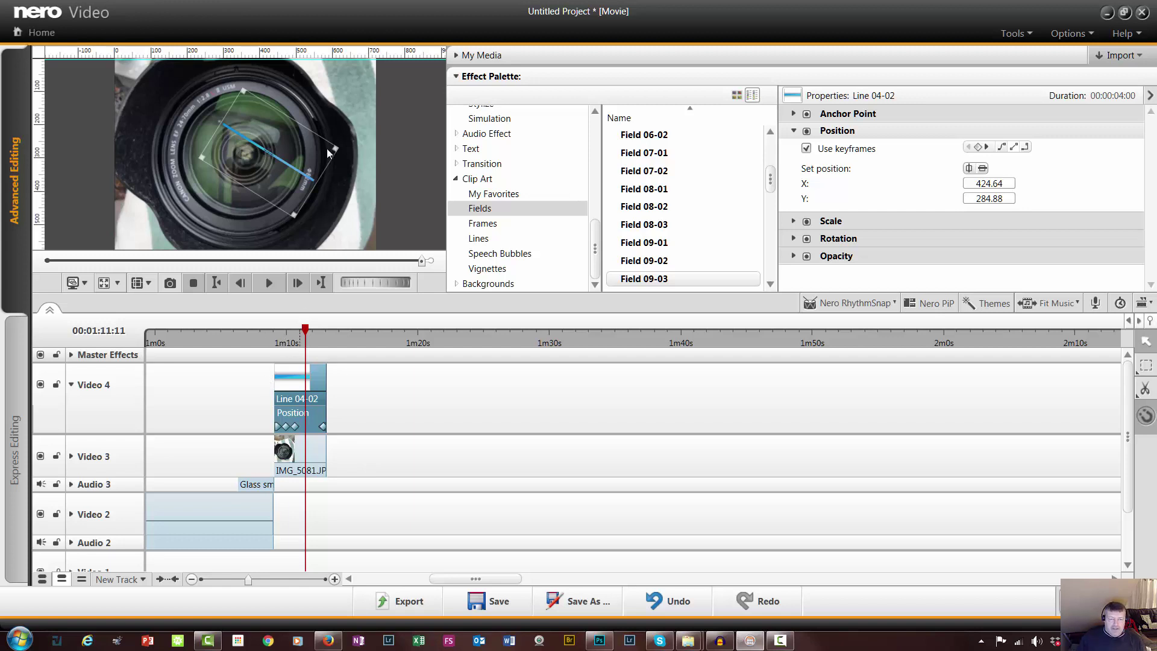
left_click_drag(334, 147, 273, 148)
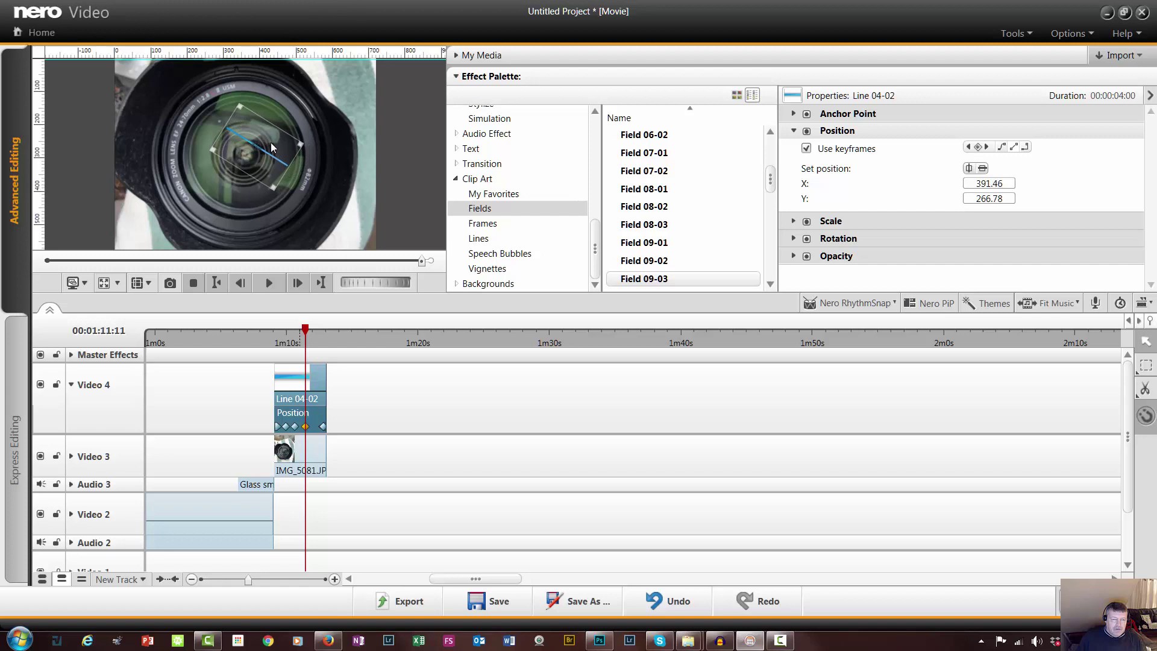
Preview the line animation from 00:01:11:11 through to the end of the clip
left_click(223, 288)
left_click(273, 288)
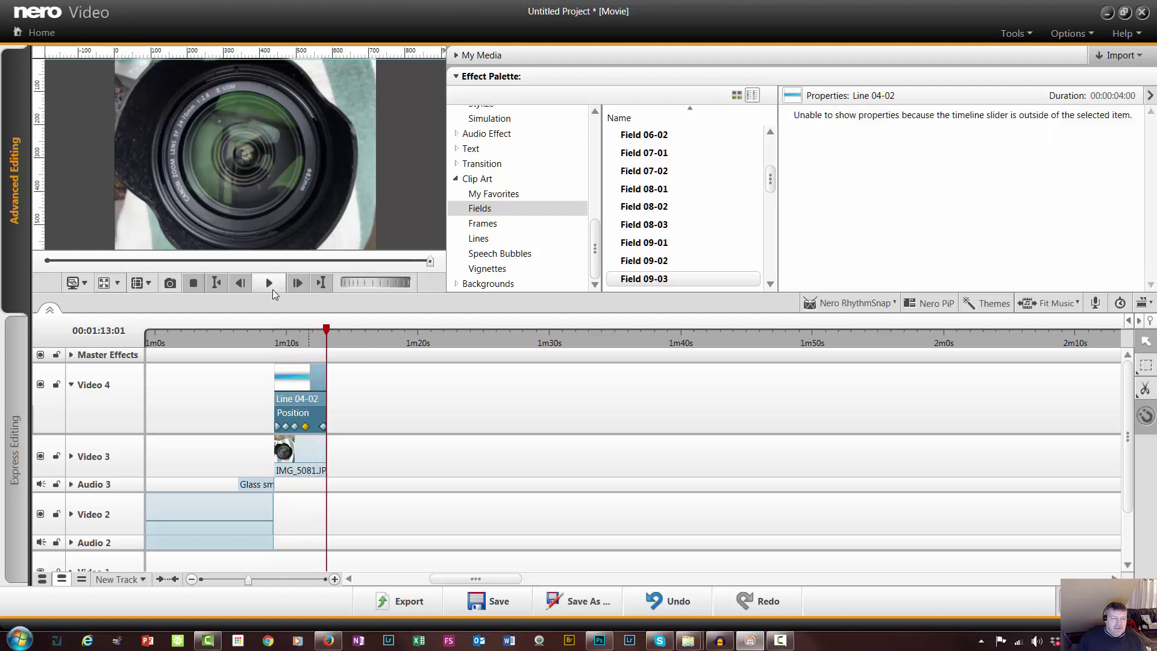
left_click(273, 289)
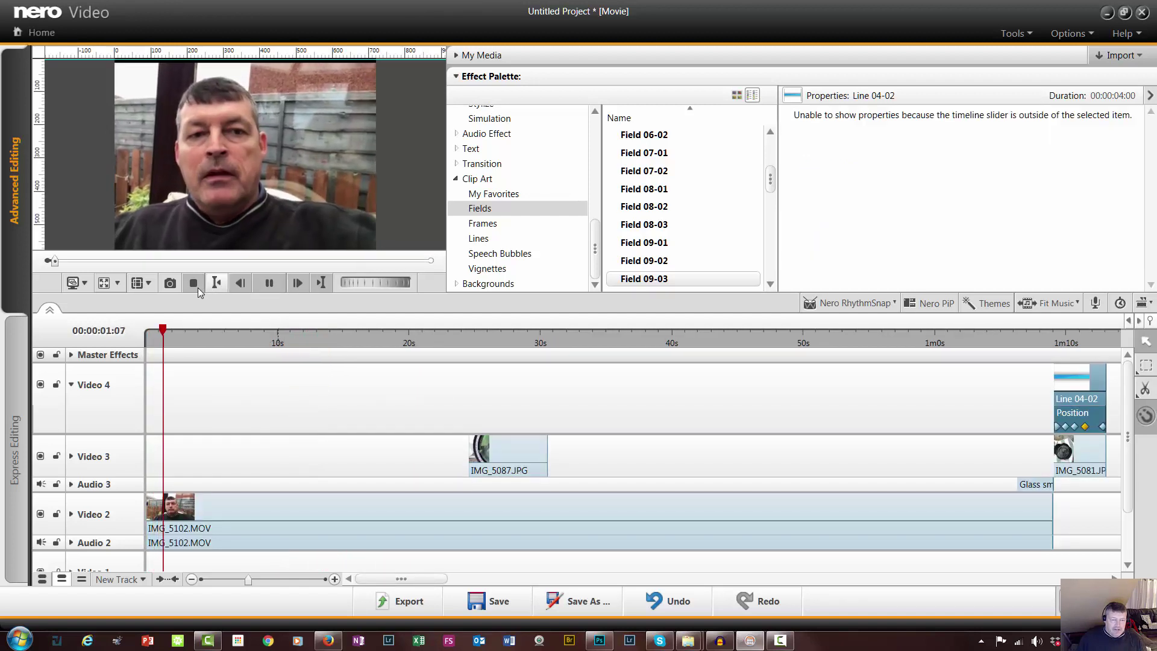
Move the Line 04-02 and IMG_5081.JPG clips together earlier so they end at 00:01:09:00 on Video 5 and Video 4, and preview them
left_click(1052, 349)
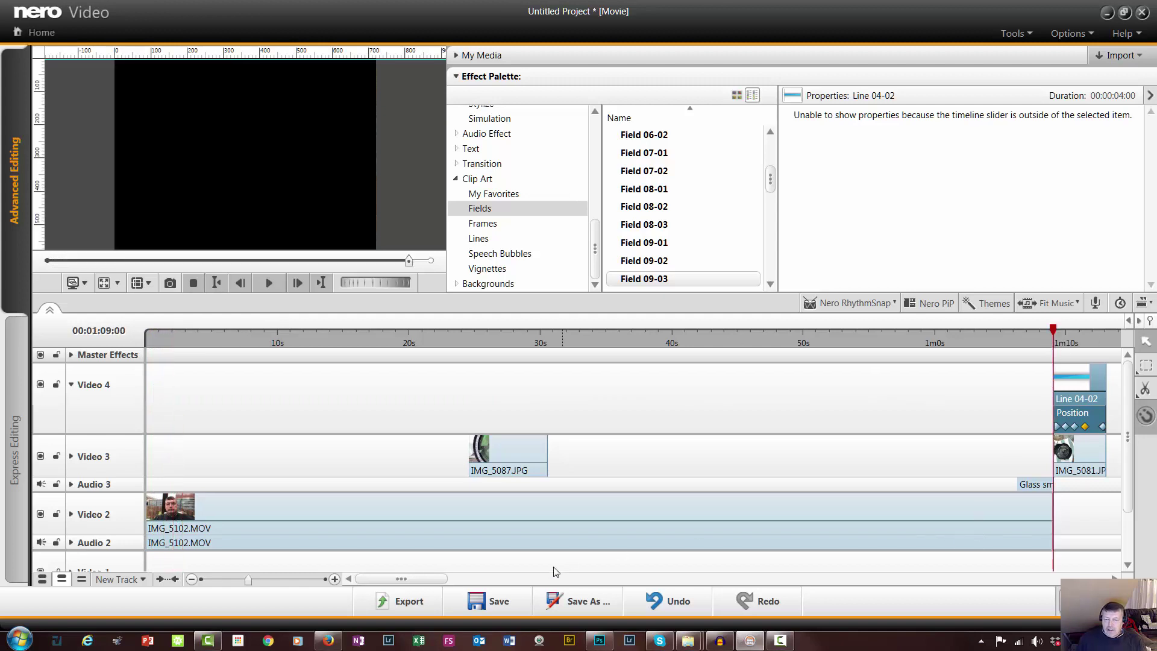
left_click_drag(392, 579, 449, 579)
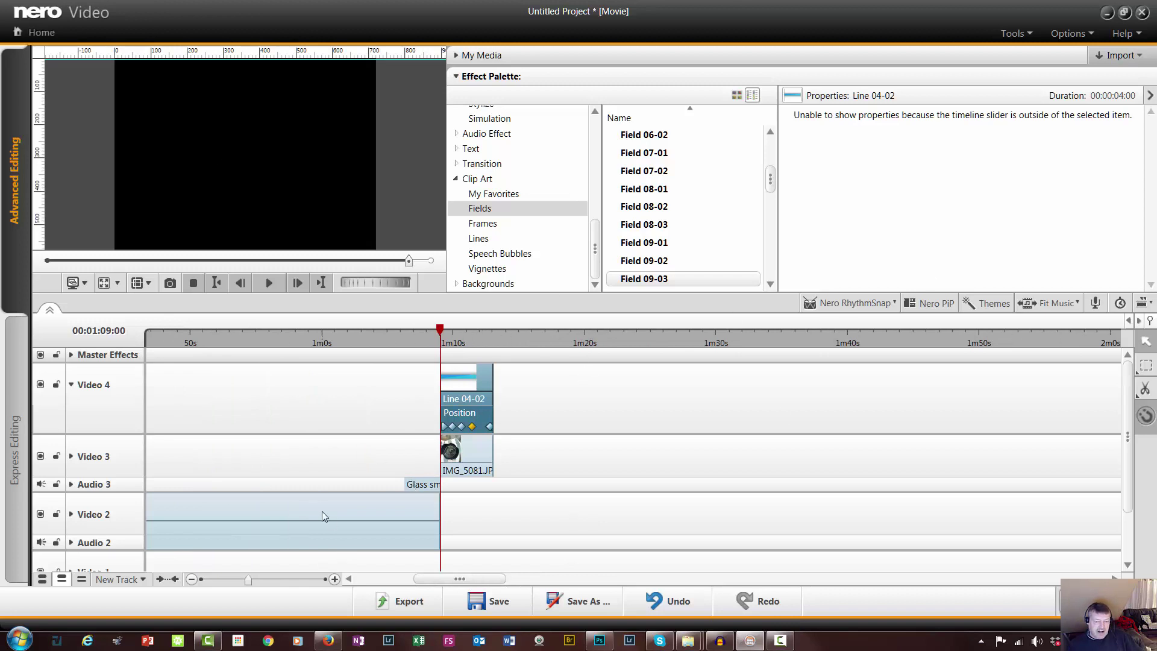
left_click(471, 426)
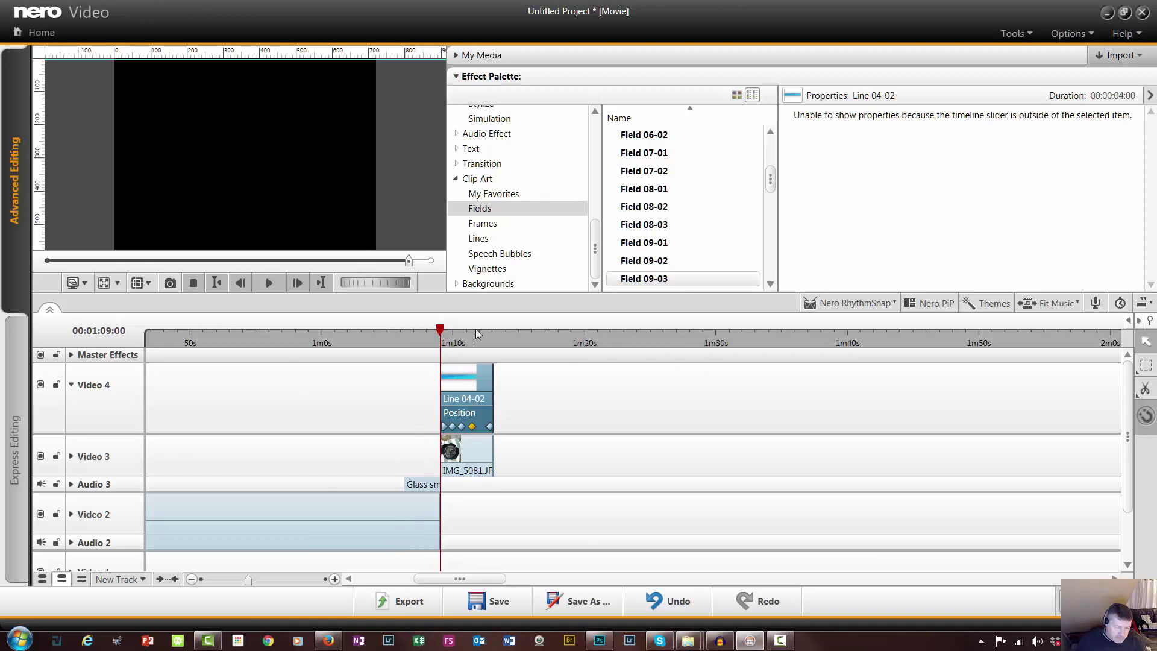
left_click(469, 446, "ctrl")
left_click_drag(480, 388, 432, 386)
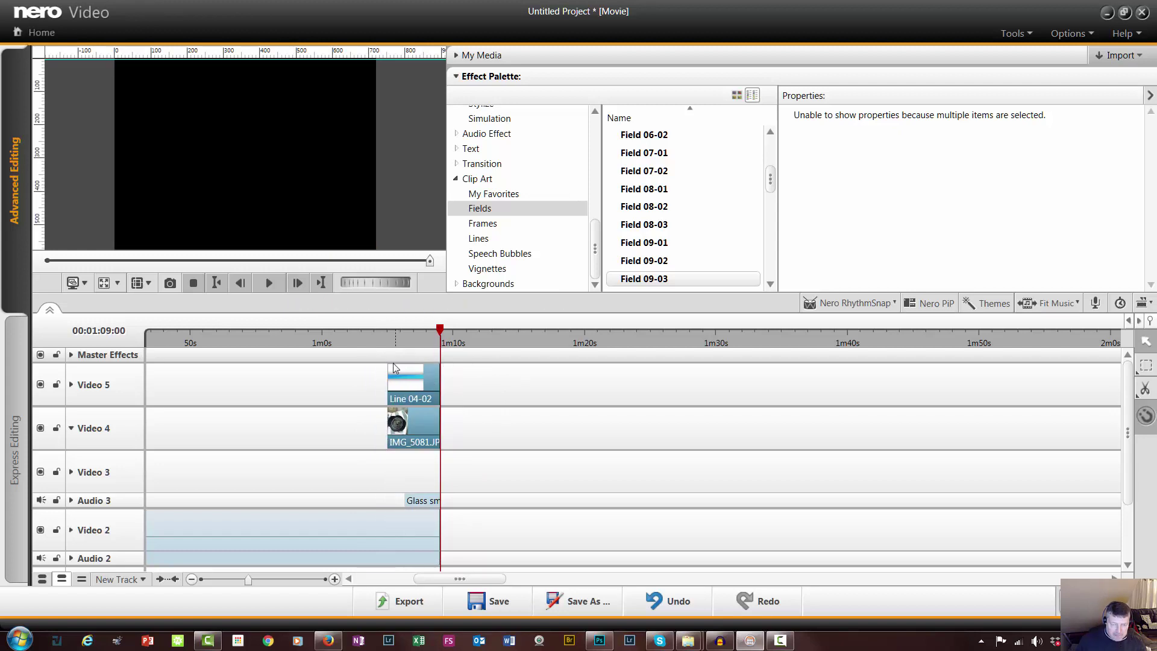
left_click(327, 341)
left_click(271, 283)
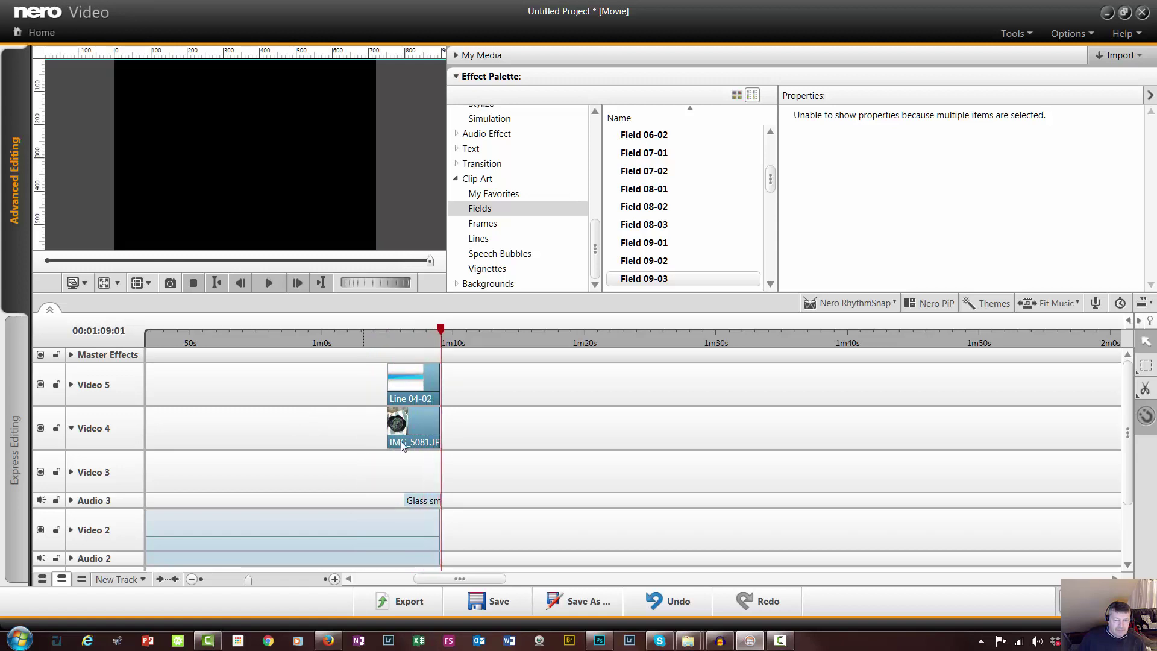
At 00:01:07:14, move the line on the lens to about X 370, Y 257, and preview the movie
left_click(428, 365)
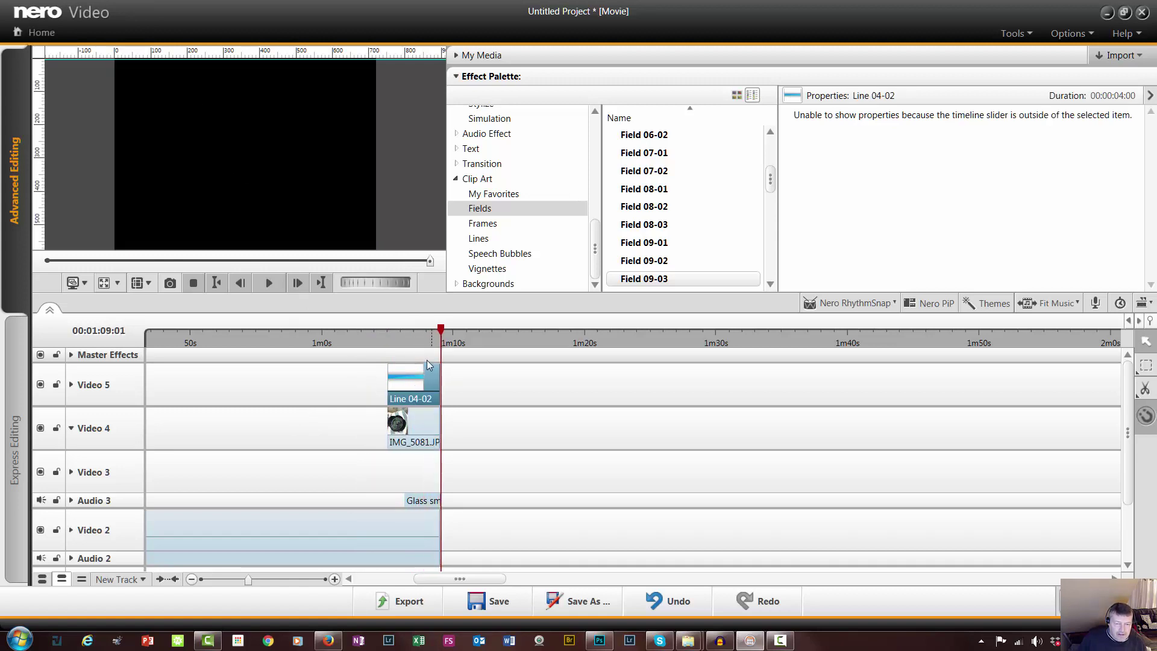
left_click(421, 338)
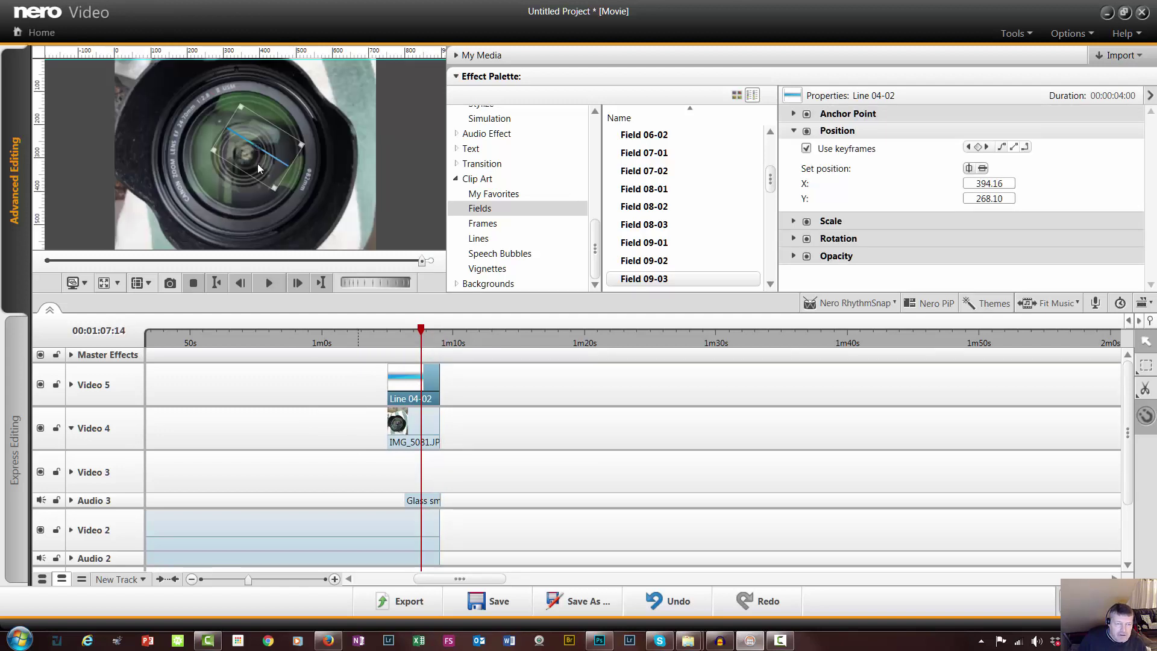
left_click_drag(255, 161, 252, 158)
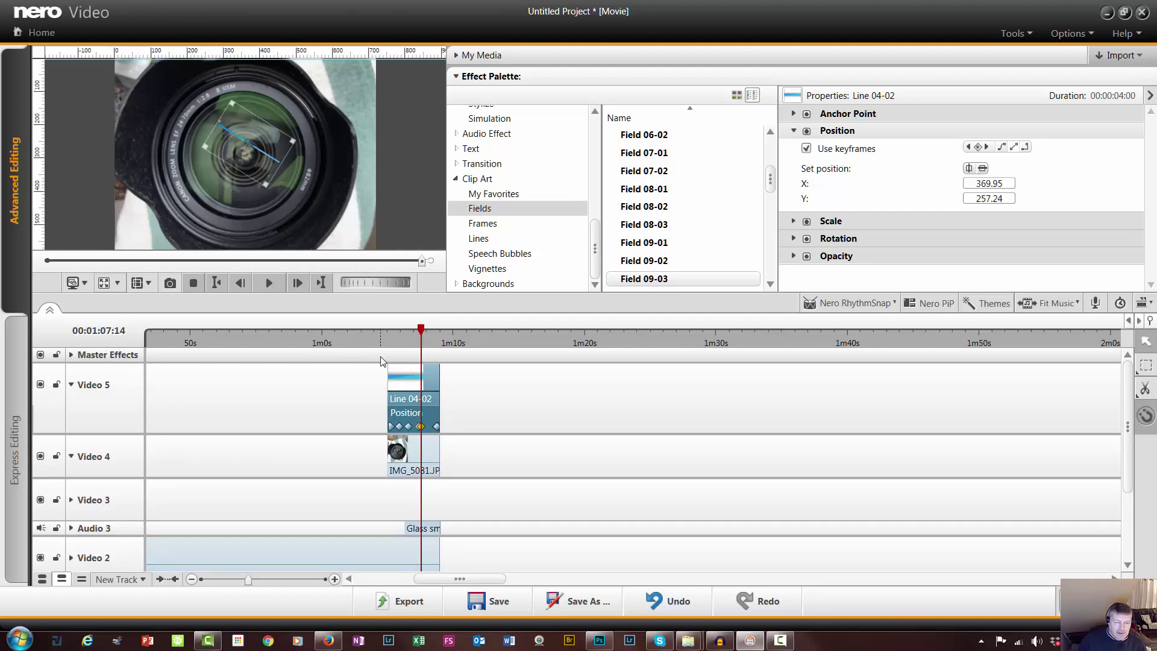
left_click(352, 344)
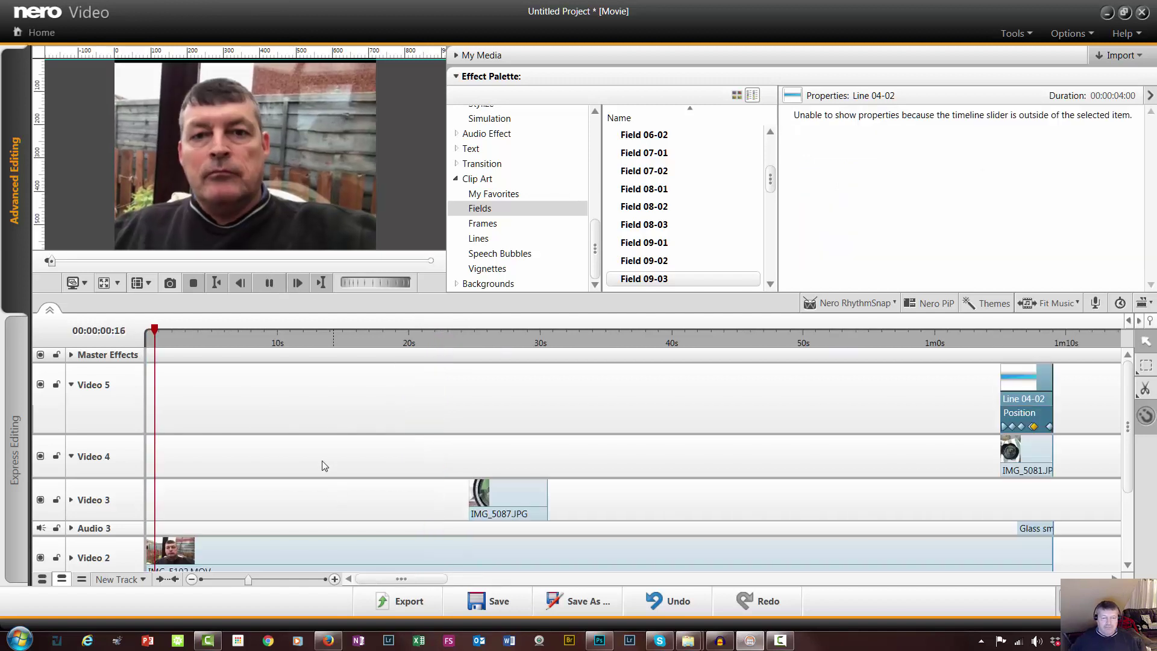
left_click(193, 283)
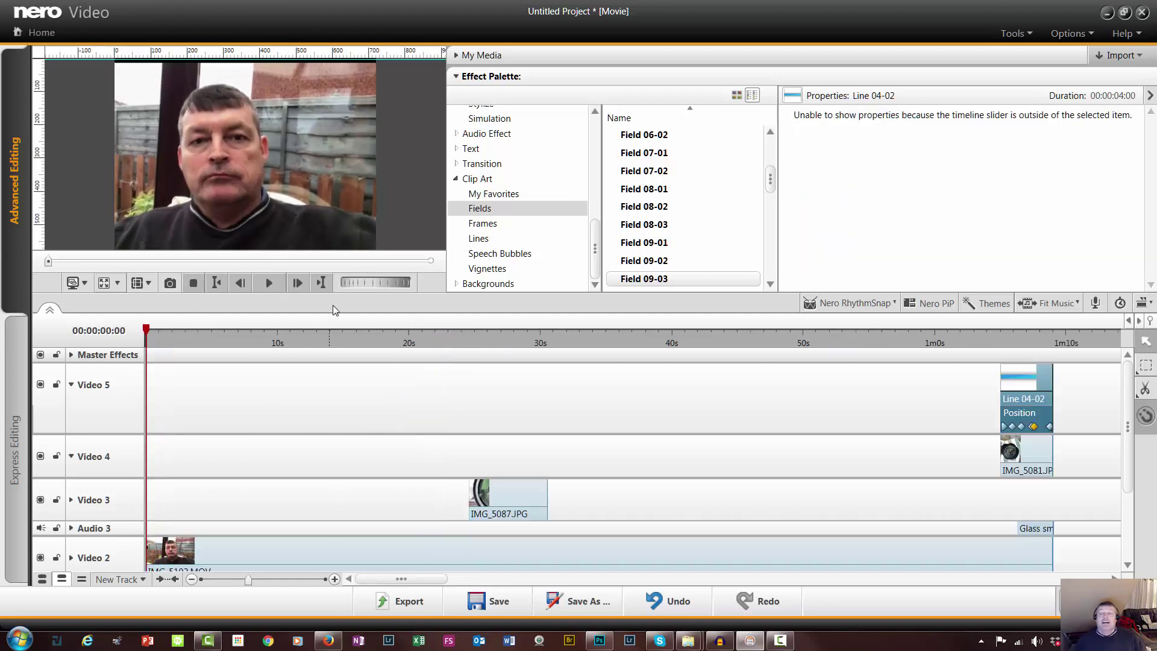
left_click(472, 57)
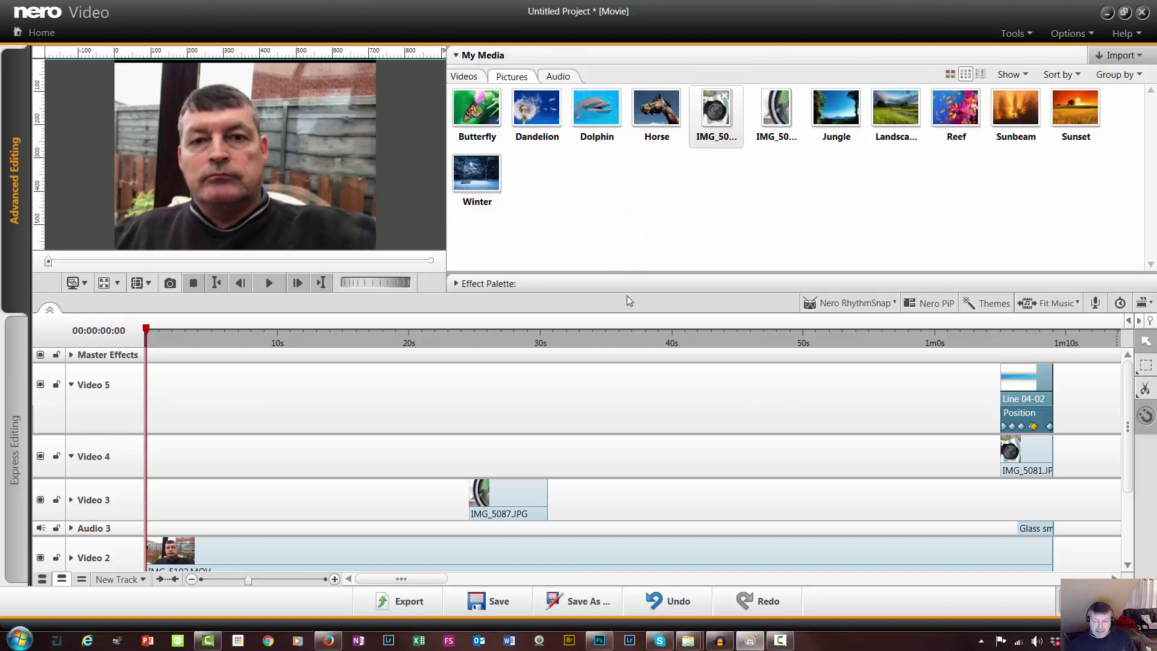
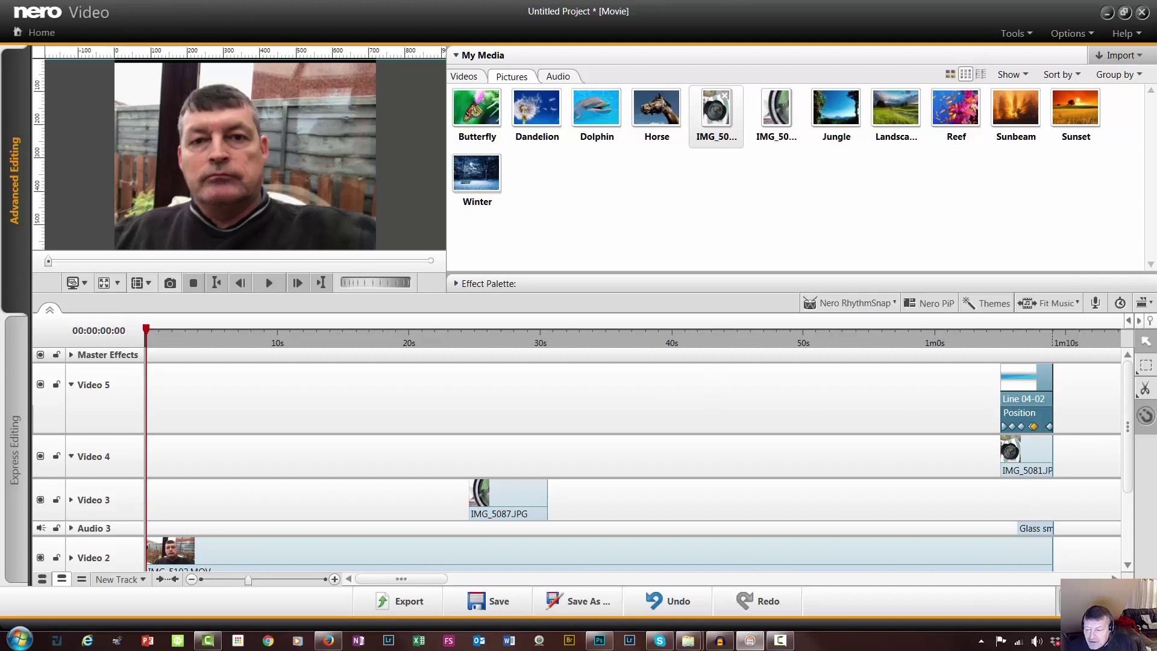
Save the project as Unboxing Tut in the Unboxing folder
left_click(36, 32)
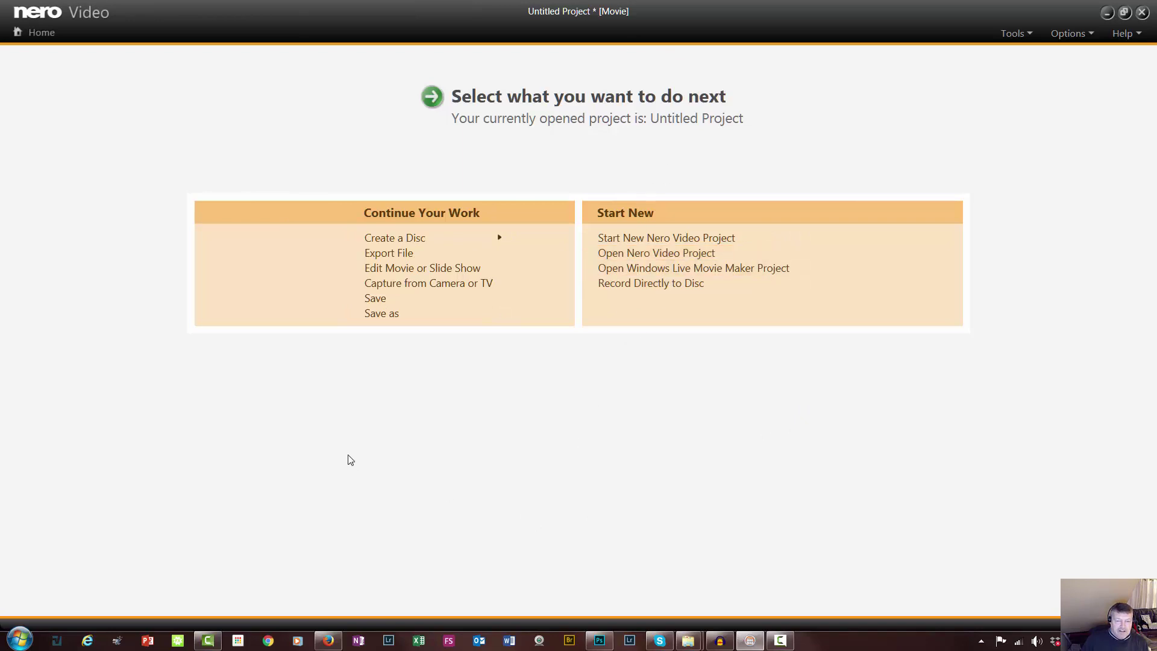
left_click(377, 312)
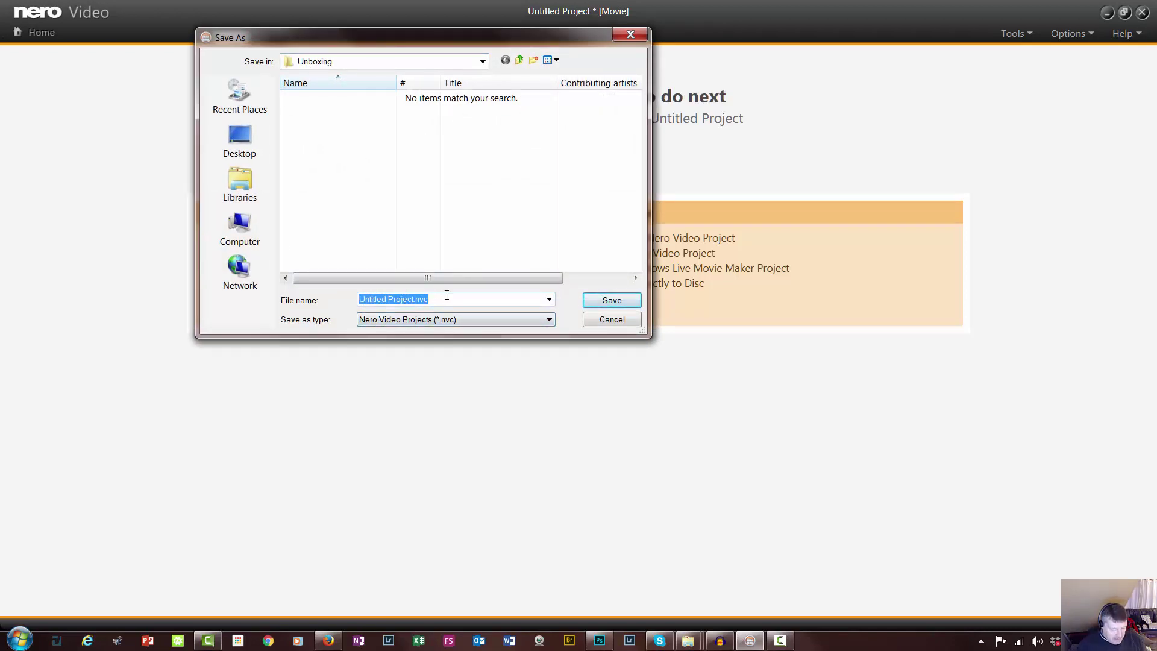
type("Unboxing T")
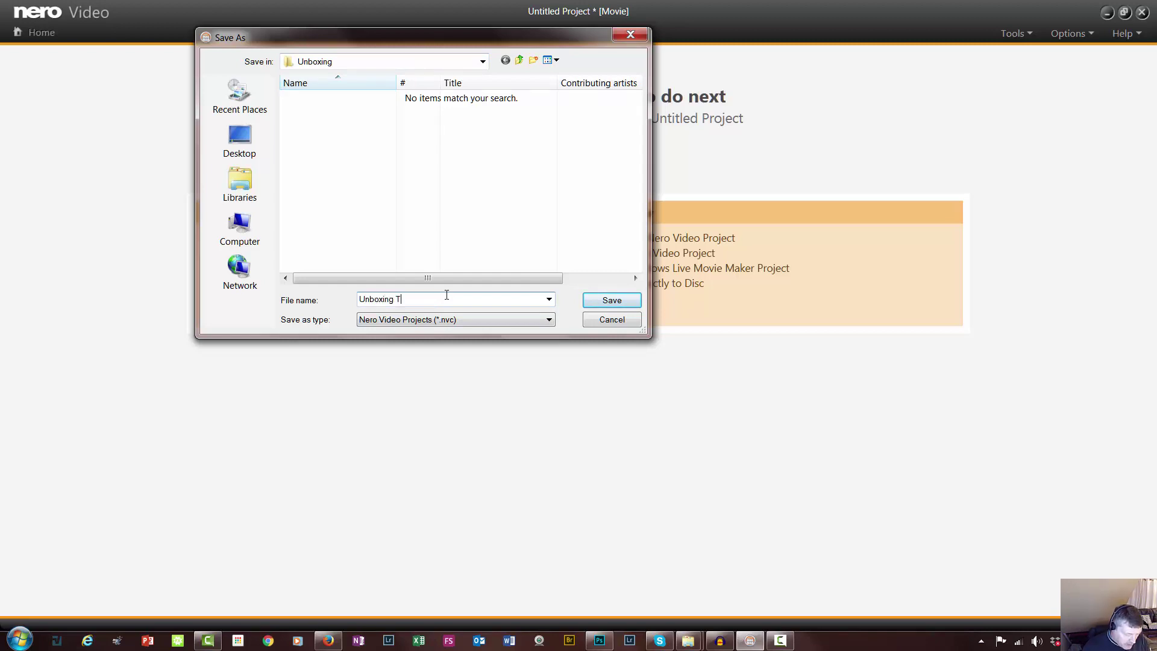
type("ut")
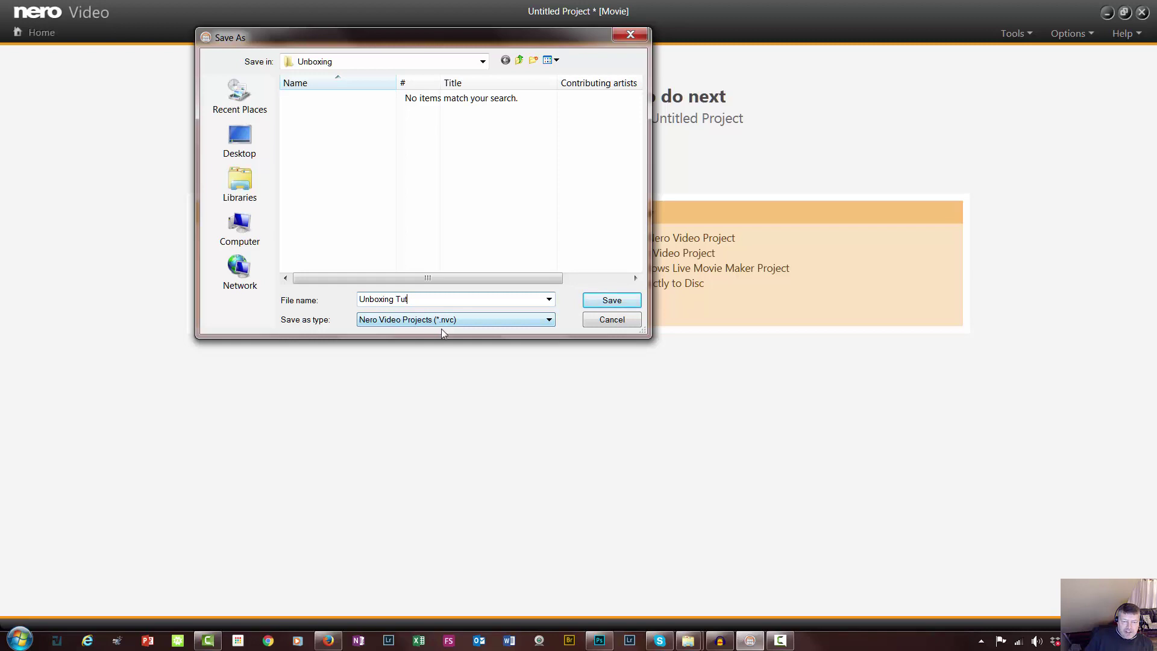
left_click(612, 300)
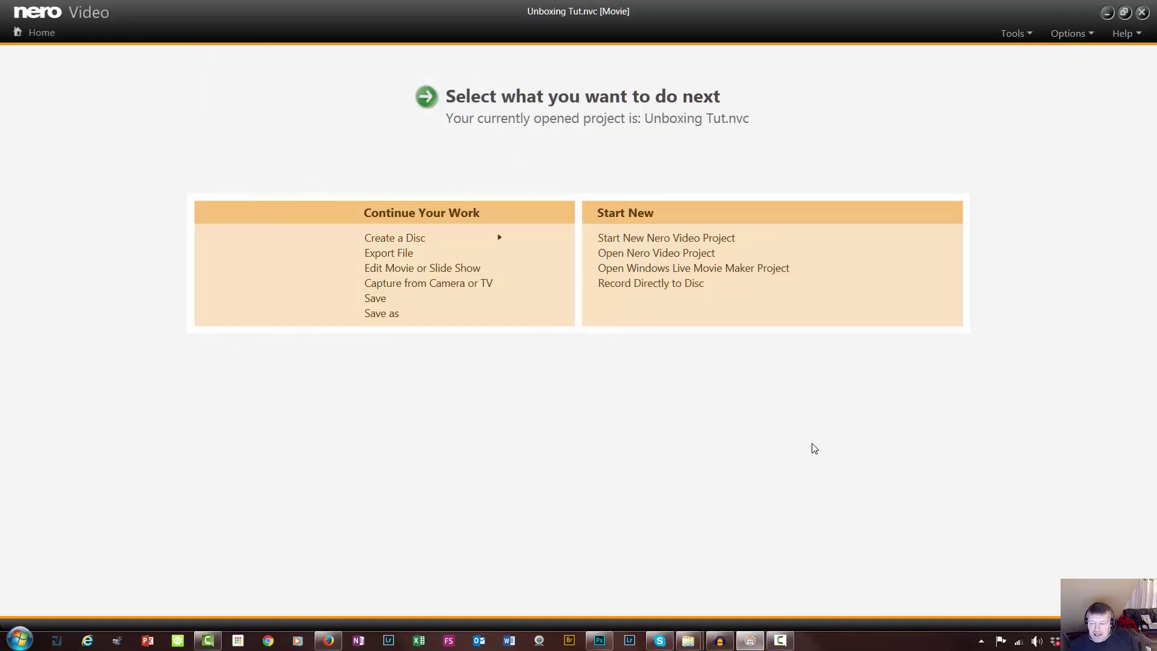
Open the file export for the movie and choose MPEG-4 as the video format
left_click(395, 254)
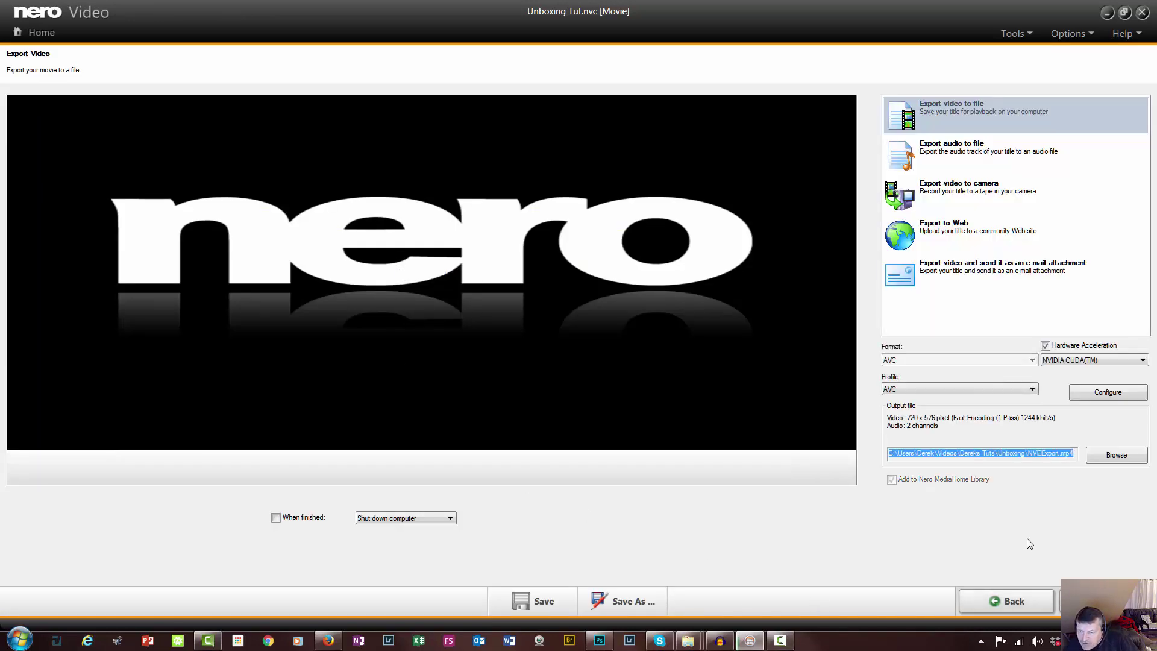
left_click(913, 388)
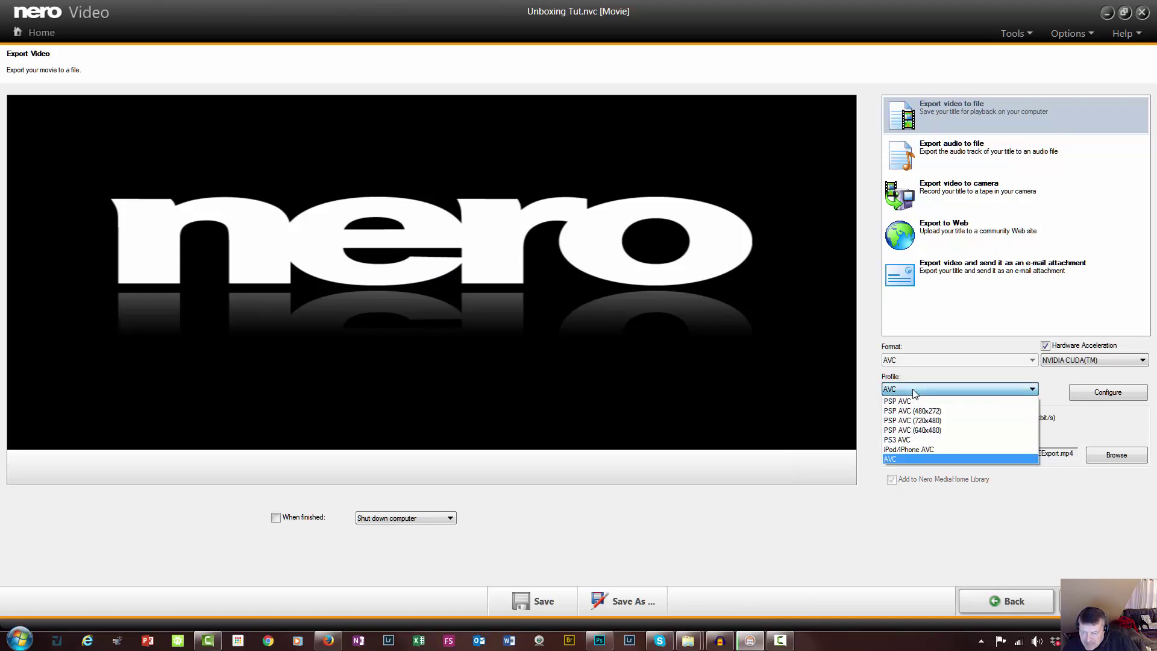
left_click(914, 390)
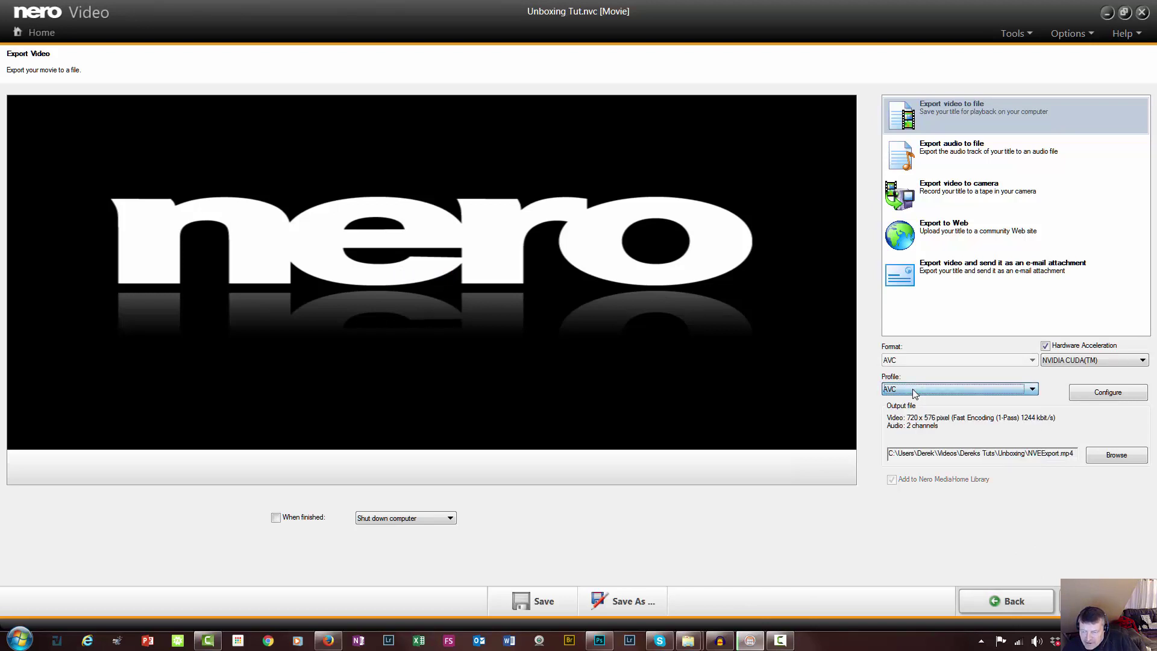
left_click(936, 362)
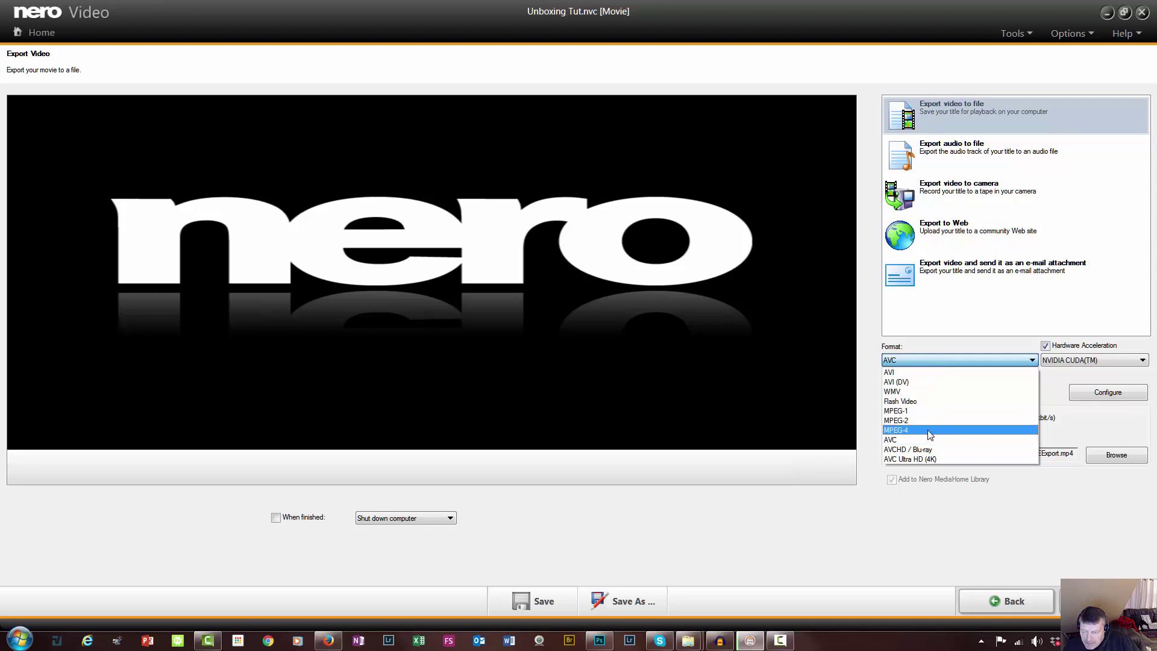
left_click(928, 432)
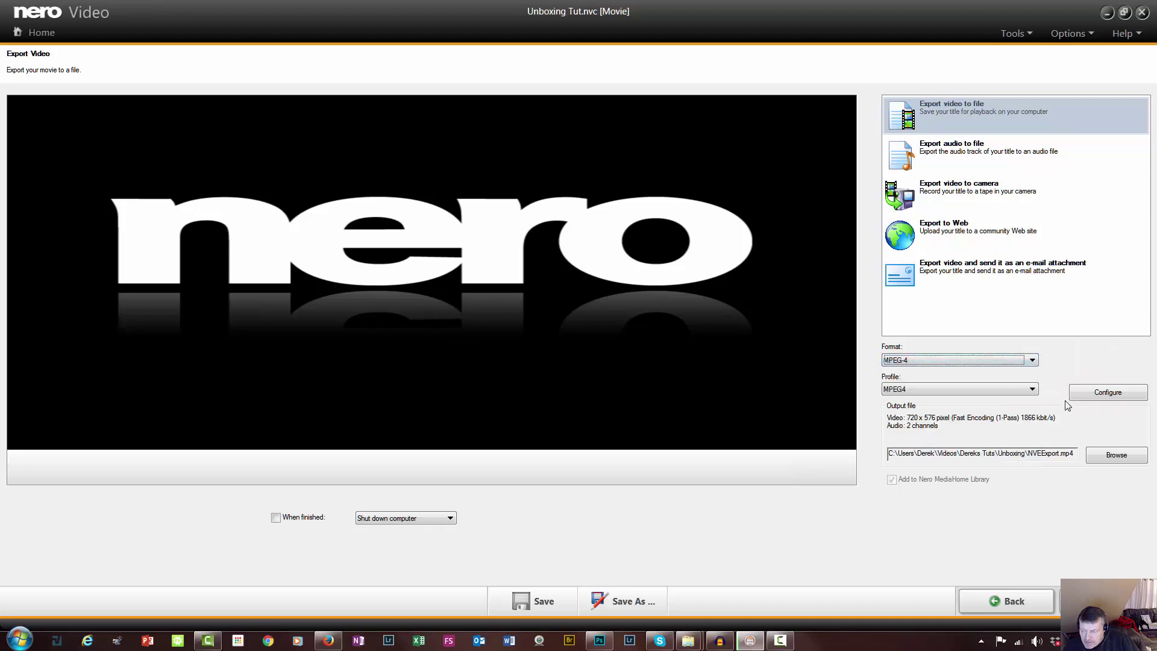
left_click(1032, 391)
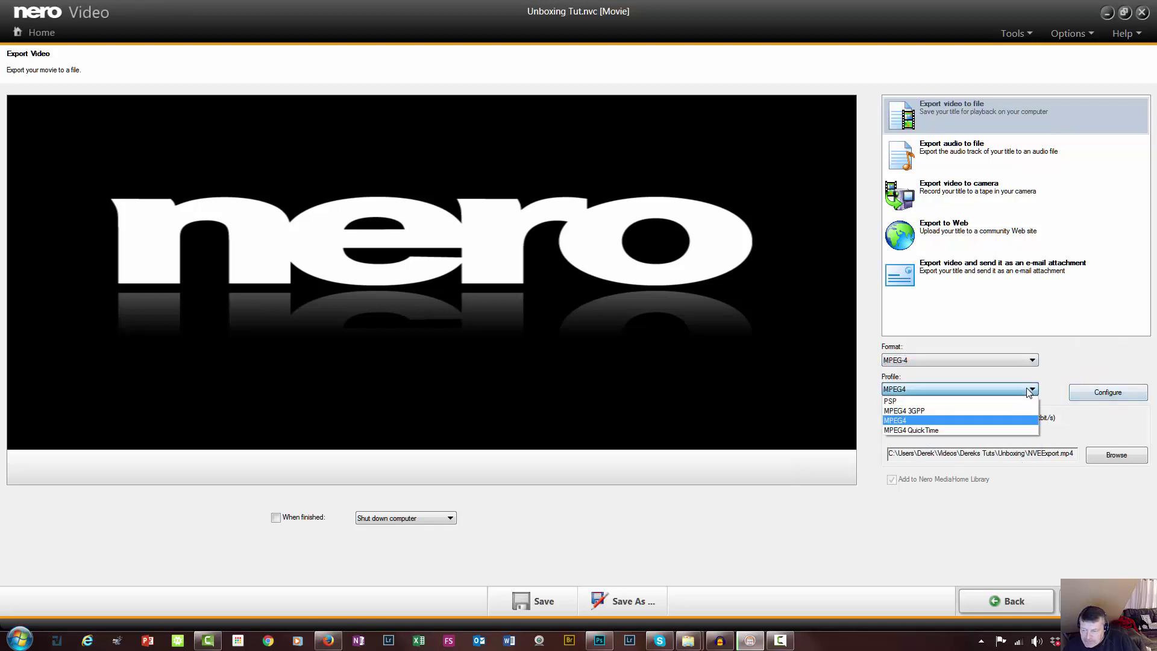
left_click(1031, 390)
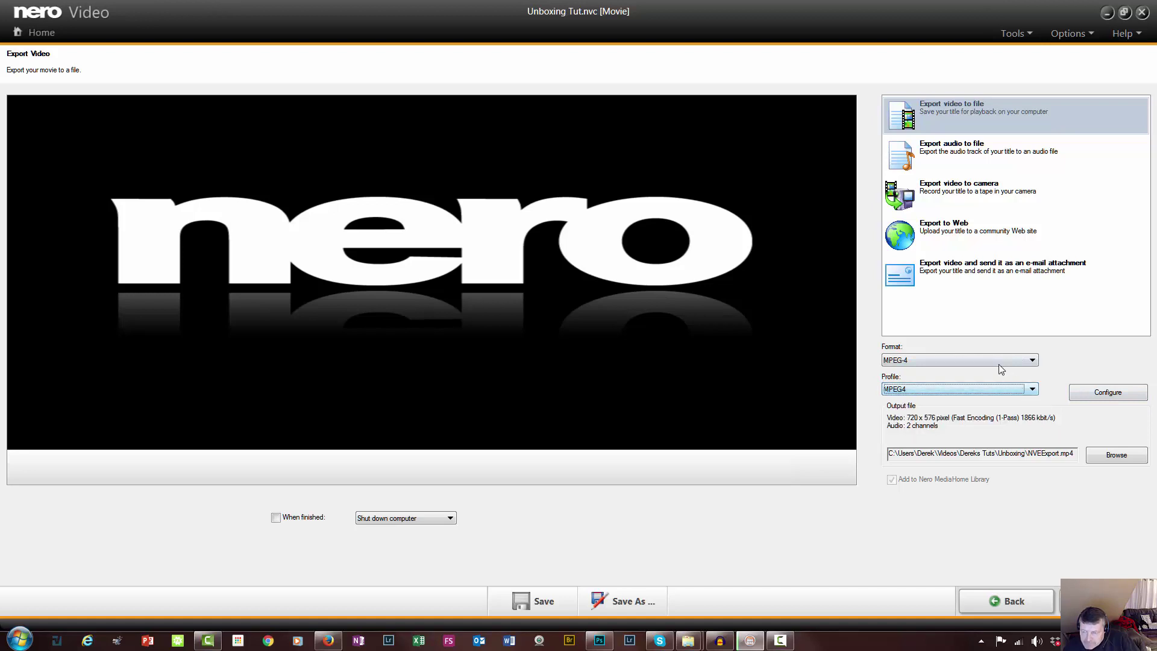
left_click(999, 364)
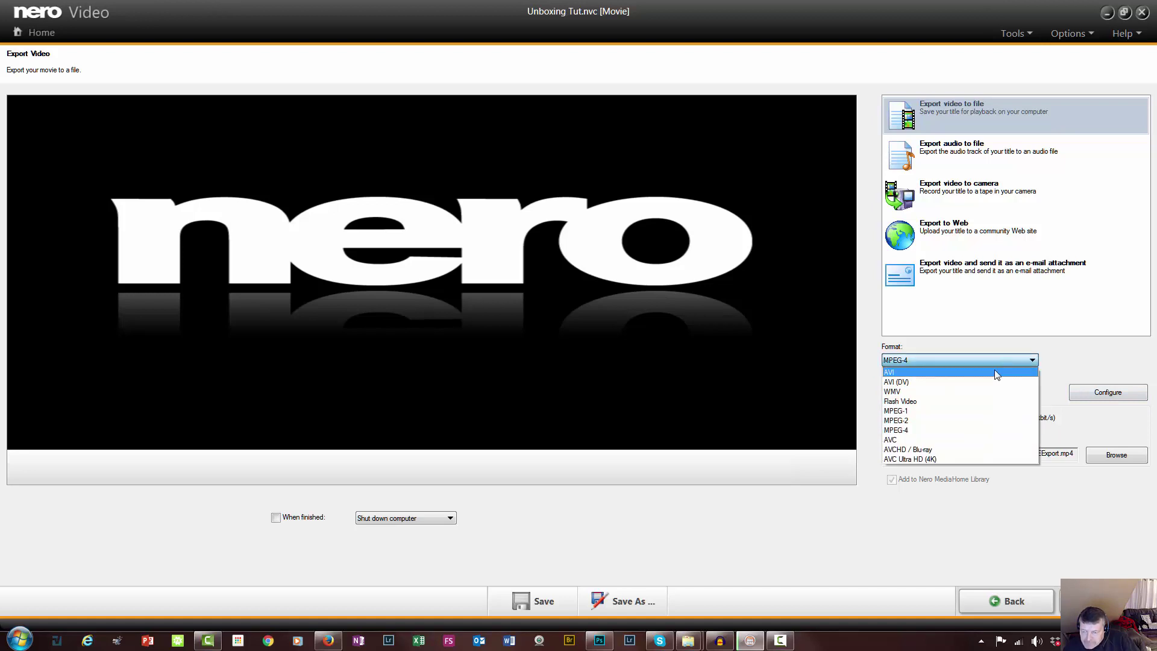
left_click(996, 373)
left_click(988, 364)
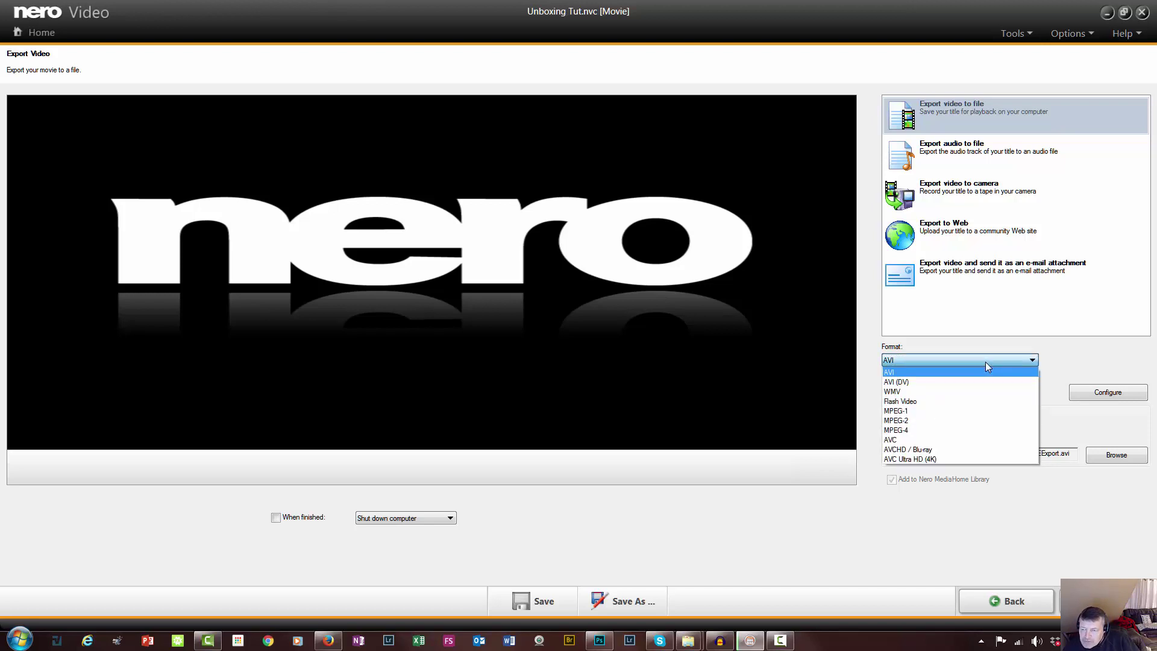
left_click(913, 430)
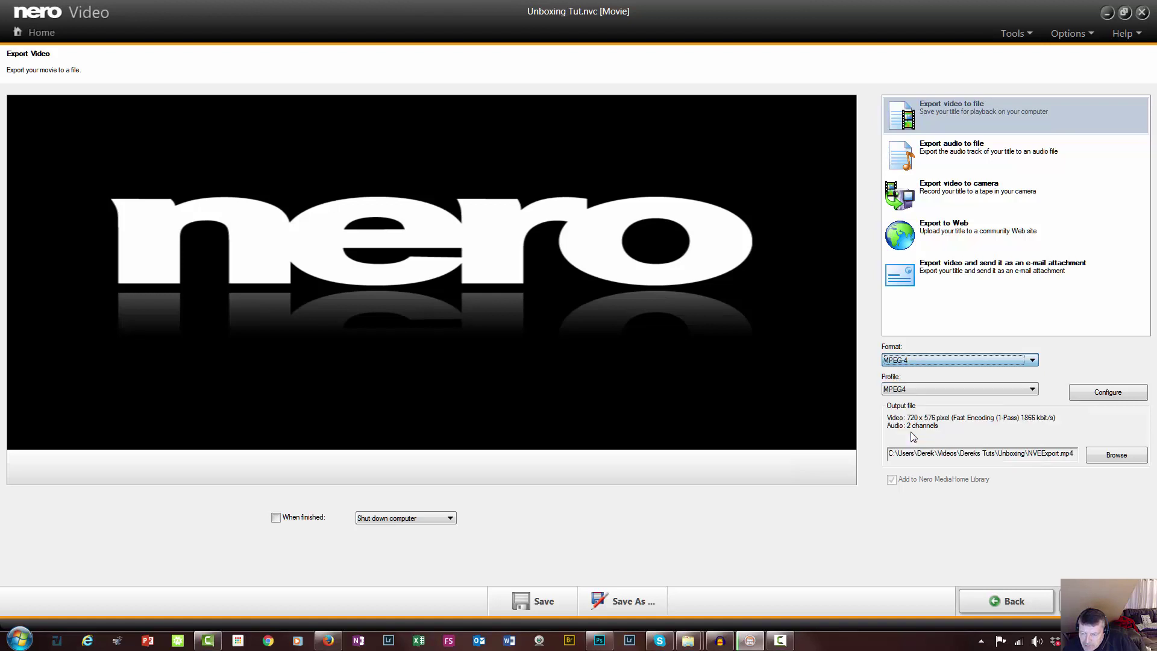
left_click(1098, 393)
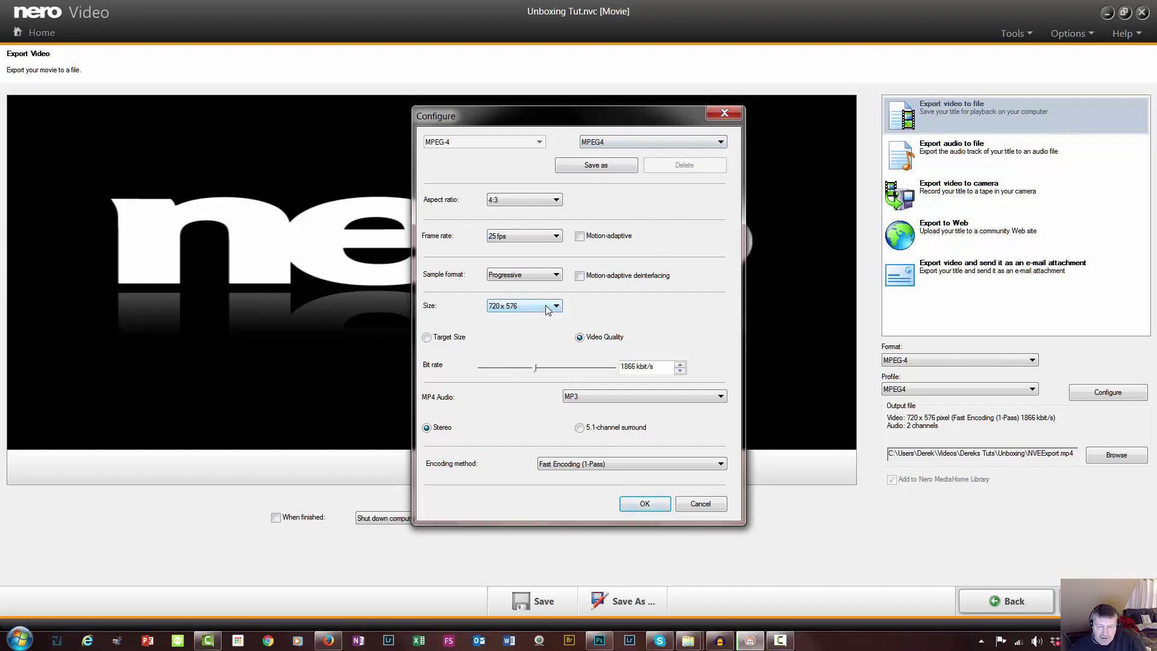
left_click(700, 504)
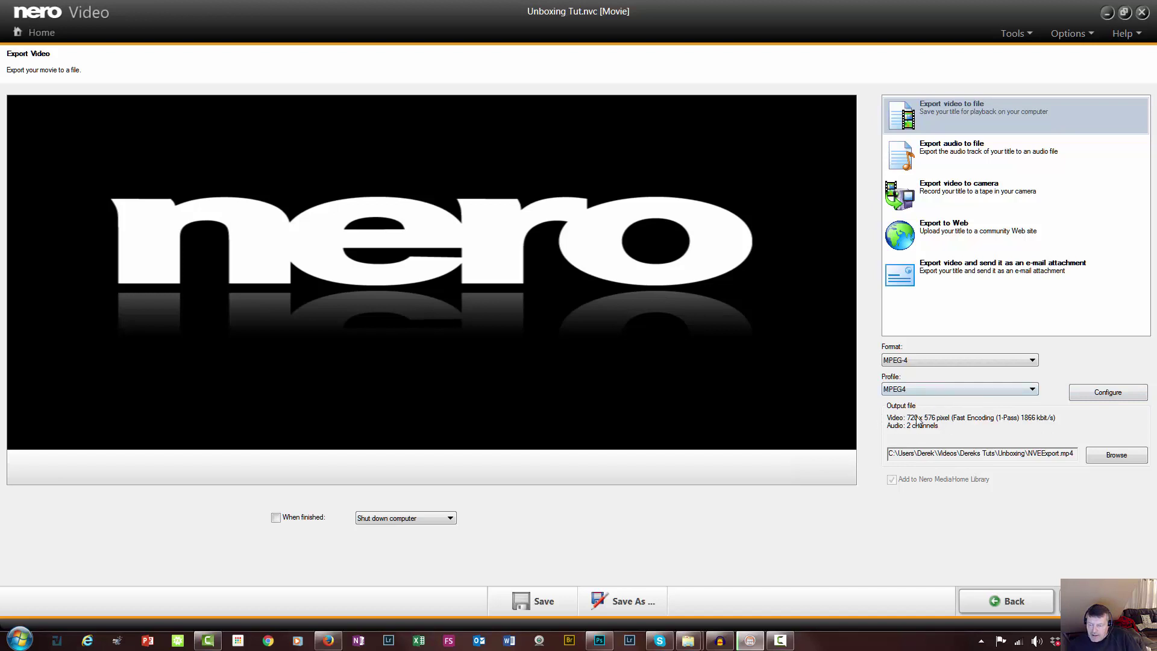
Configure the MPEG-4 export with a video size of 1920 x 1080
left_click(1105, 393)
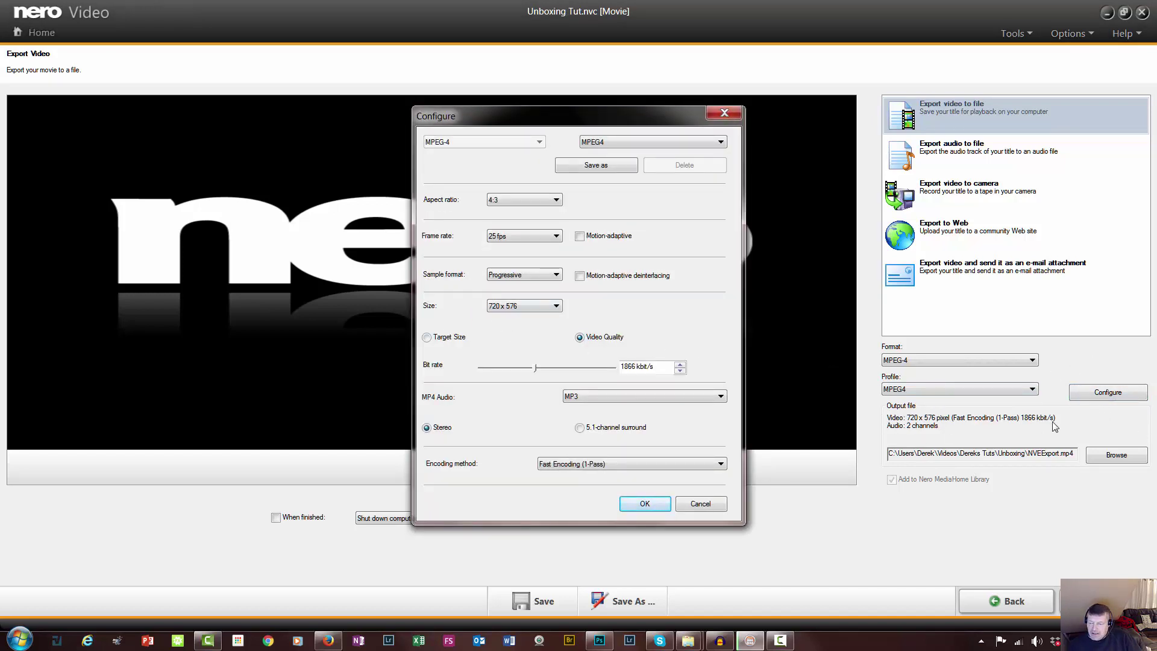
left_click(515, 306)
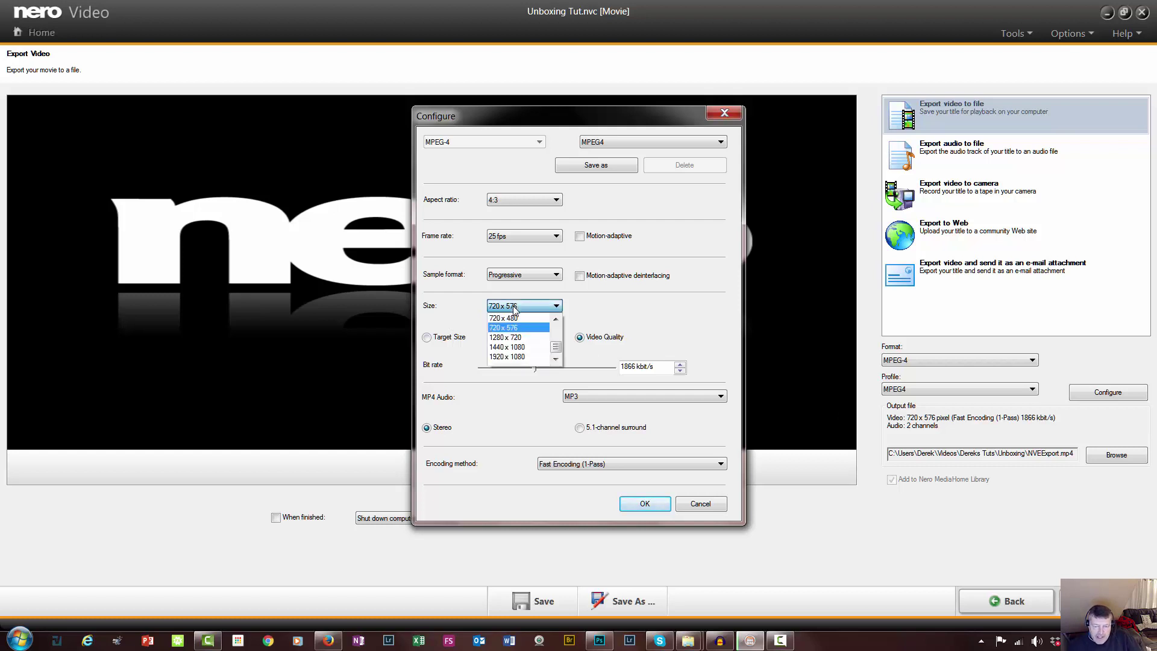
left_click(509, 356)
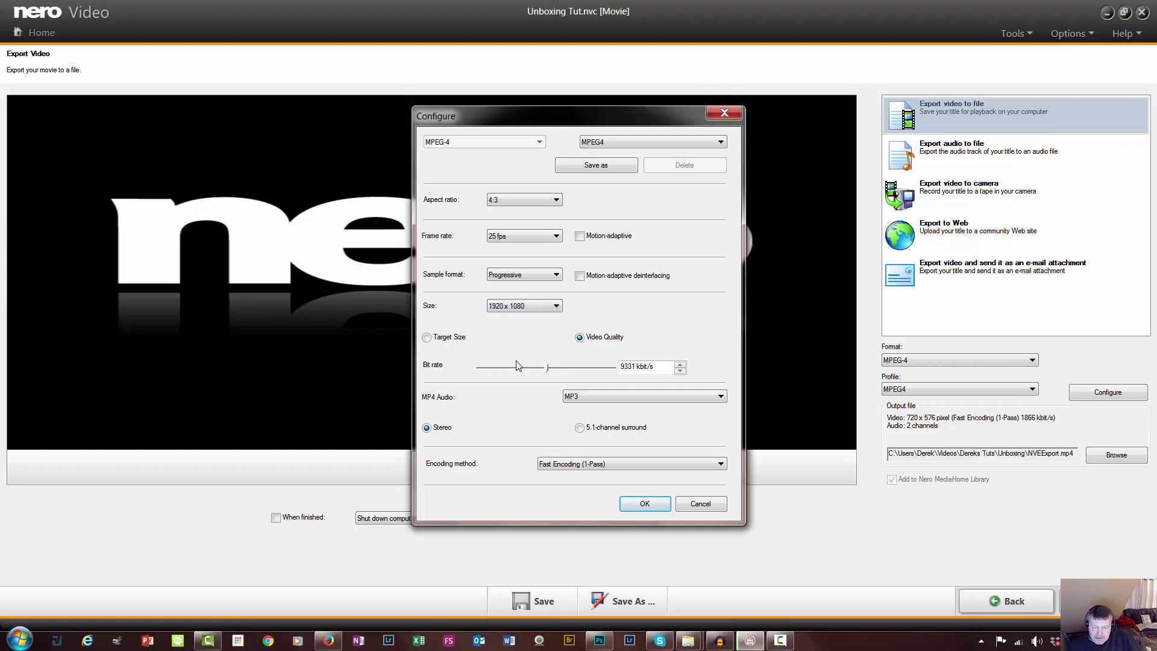
left_click(645, 505)
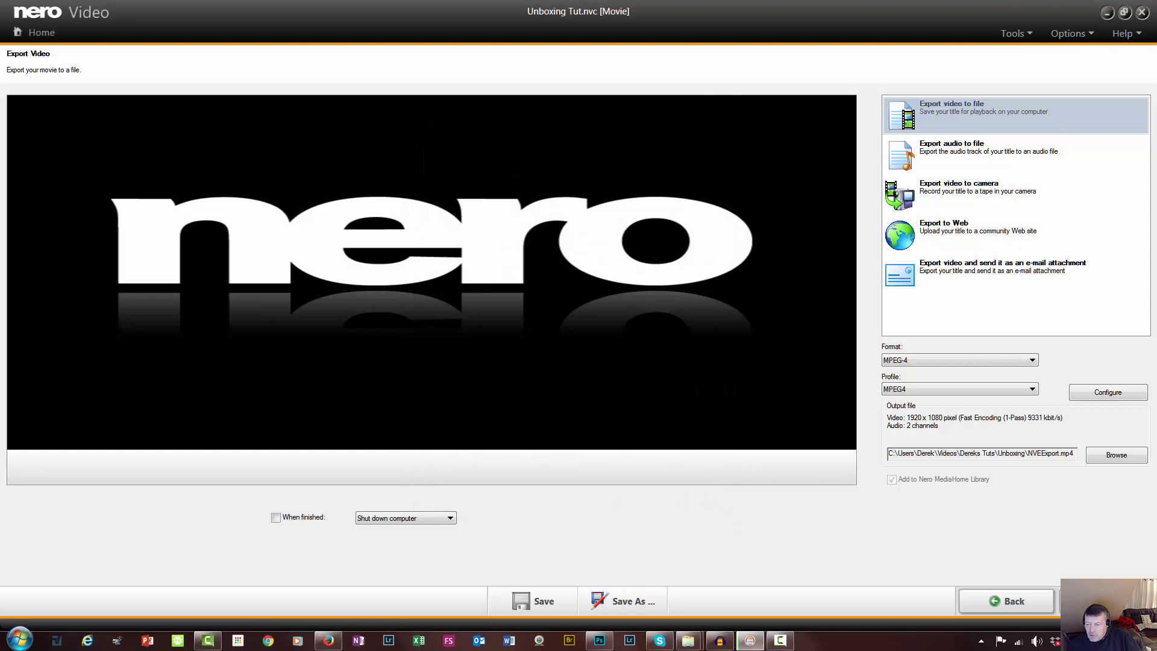
Name the output video file Output in the Unboxing folder and start the export
left_click(1118, 456)
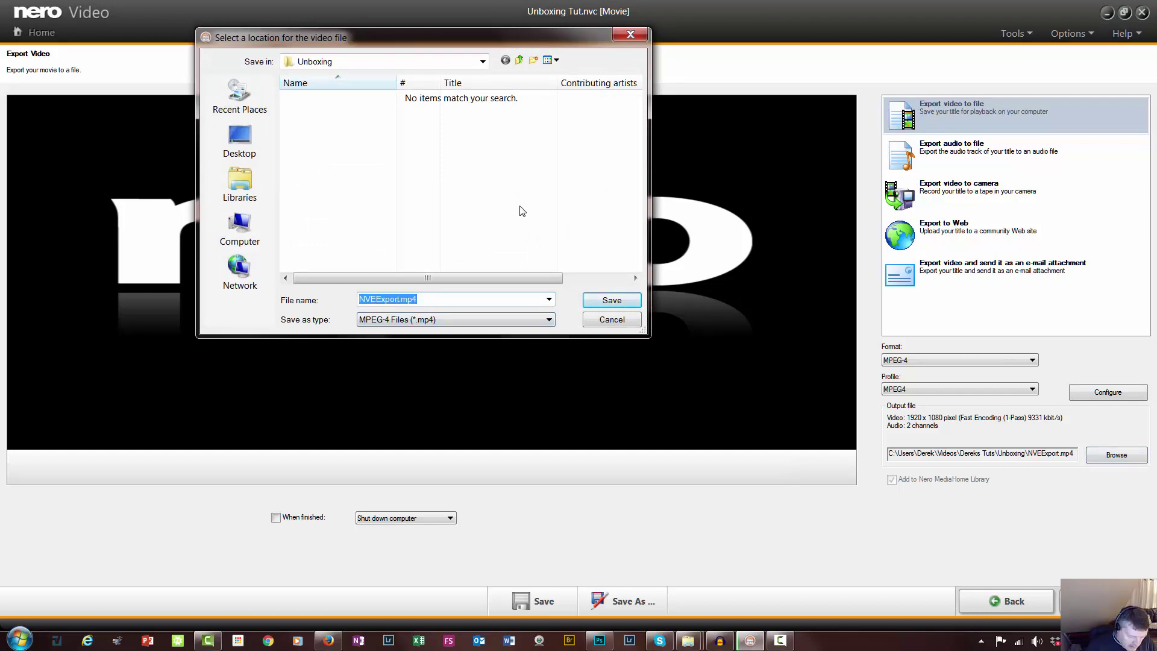
type("Output")
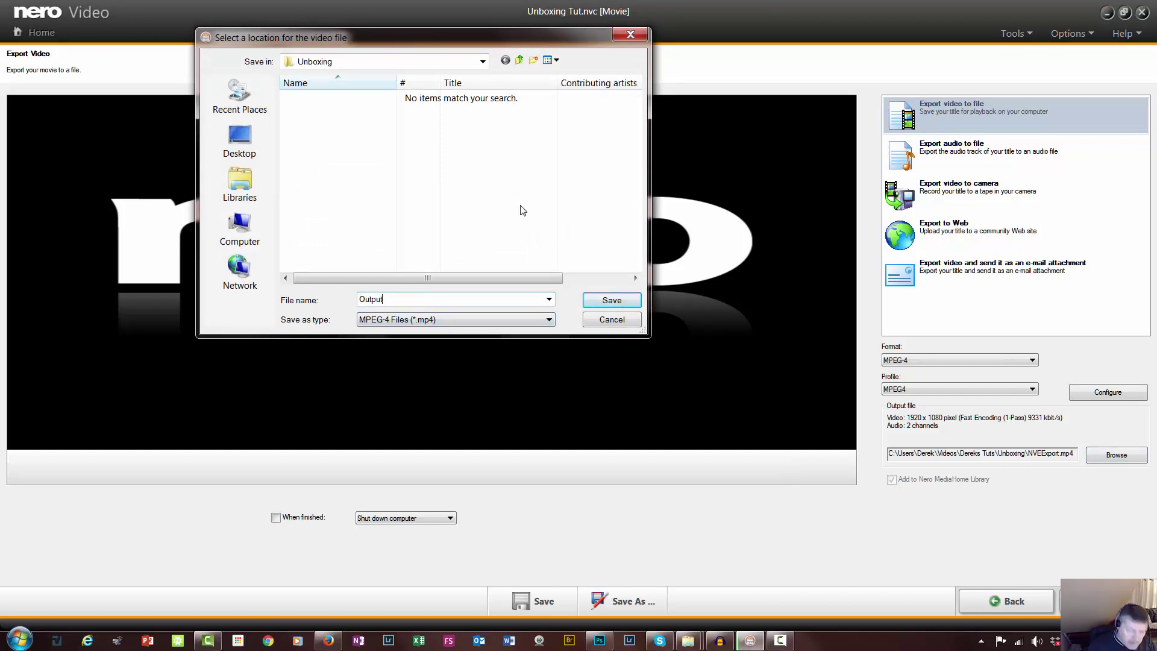
left_click(612, 300)
left_click(1108, 601)
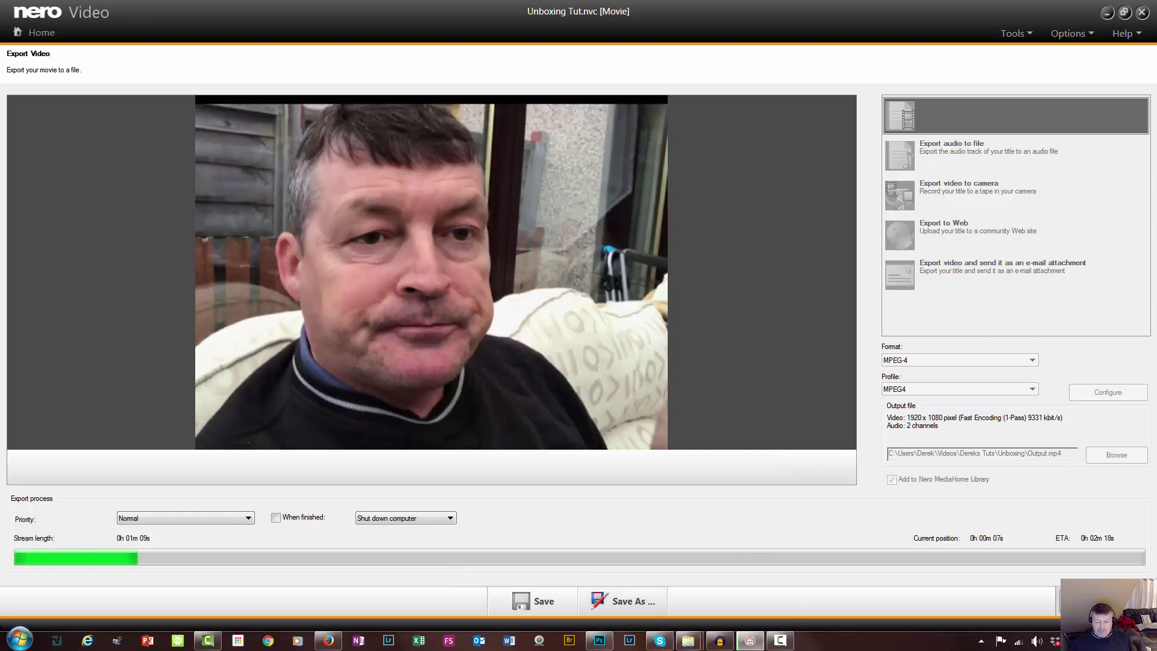
mouse_move(674, 635)
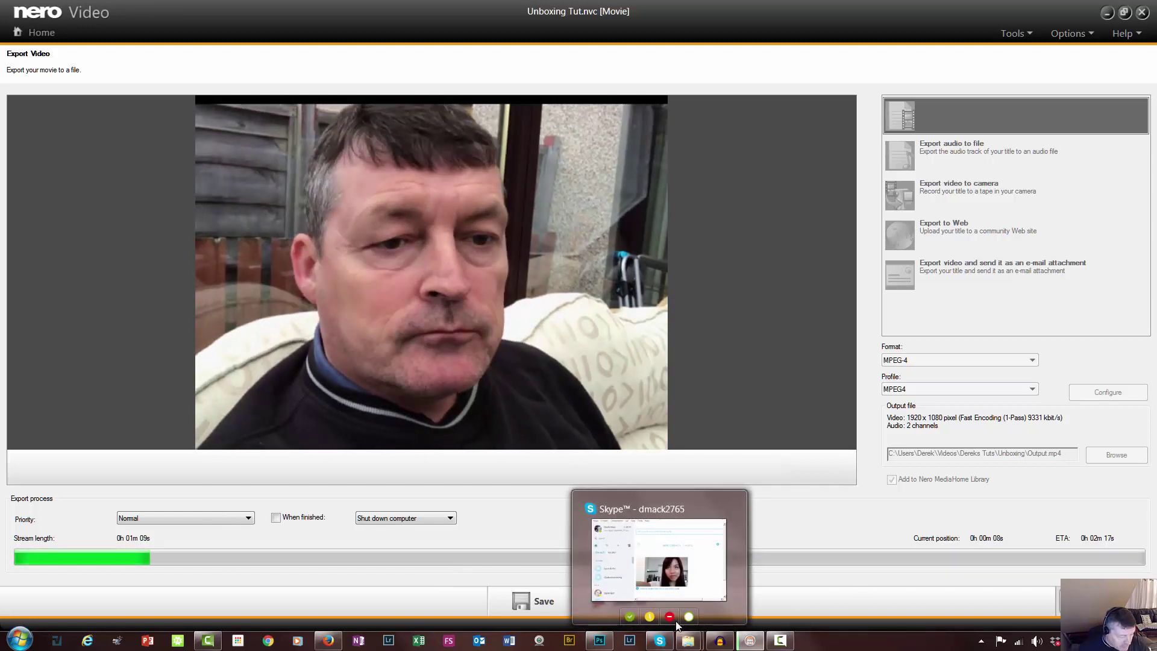